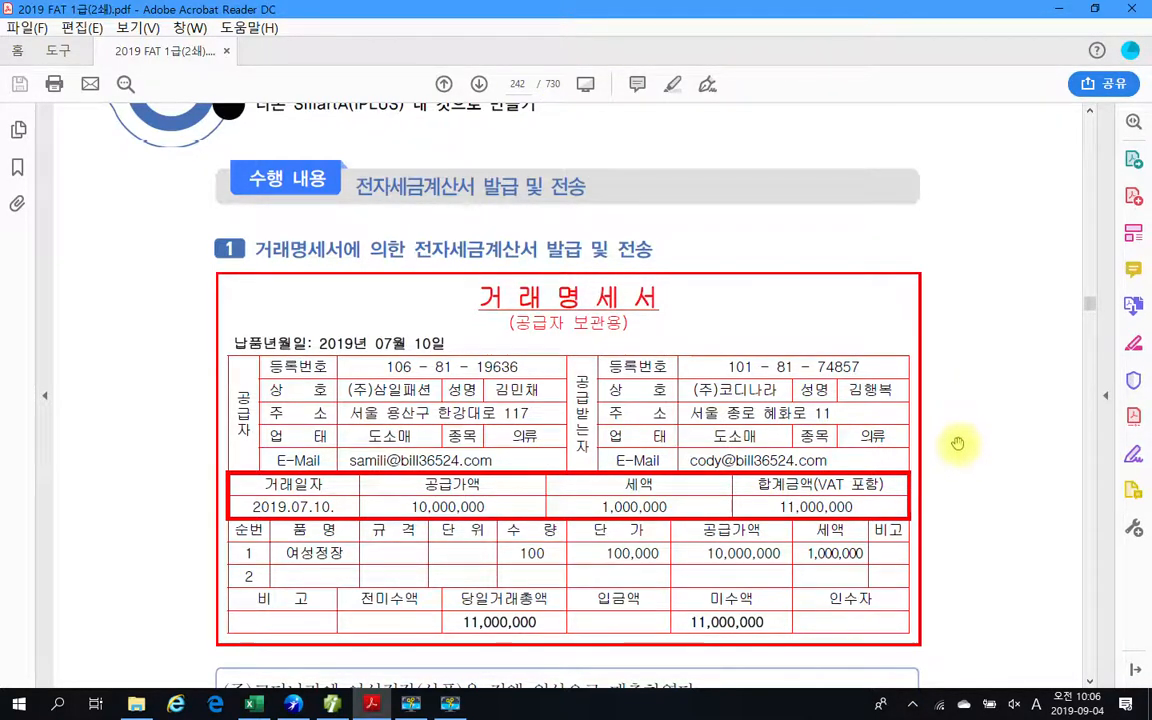
Highlight the phrase "전자세금계산서 발급 및 전송" in the heading of exercise 1.
{"action": "scroll", "coordinate": [178, 429], "scroll_direction": "up", "scroll_amount": 1}
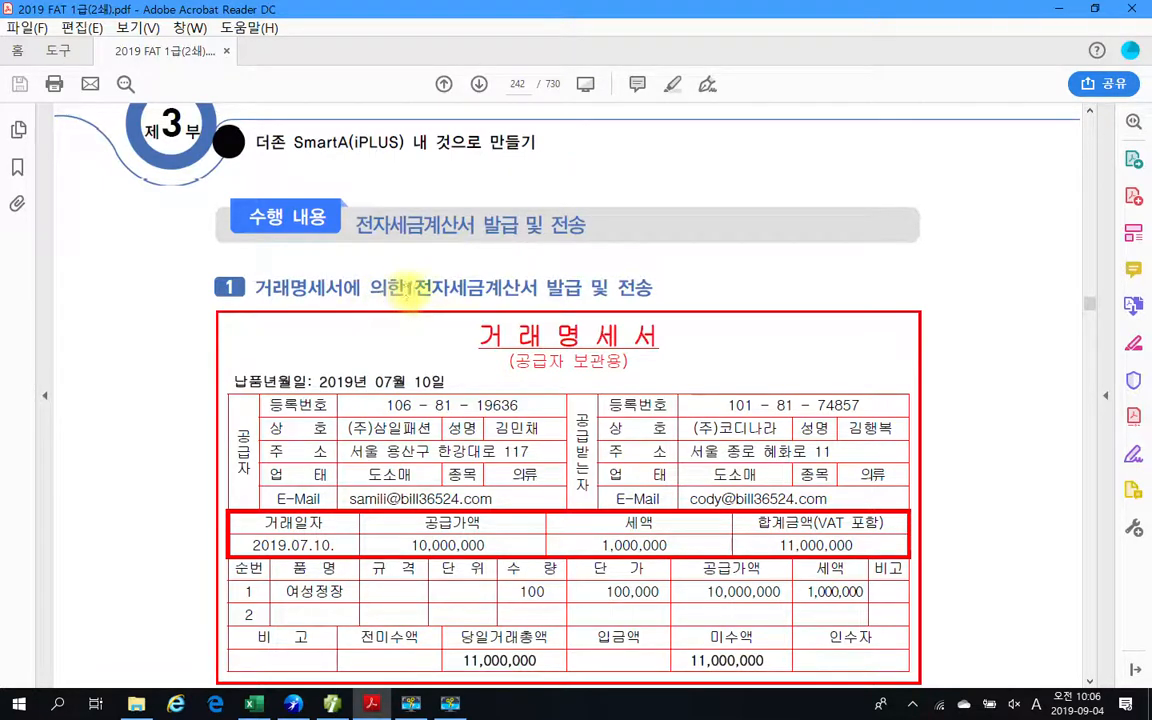
{"action": "left_click_drag", "start_coordinate": [410, 288], "coordinate": [638, 297]}
{"action": "right_click", "coordinate": [638, 297]}
{"action": "left_click", "coordinate": [665, 336]}
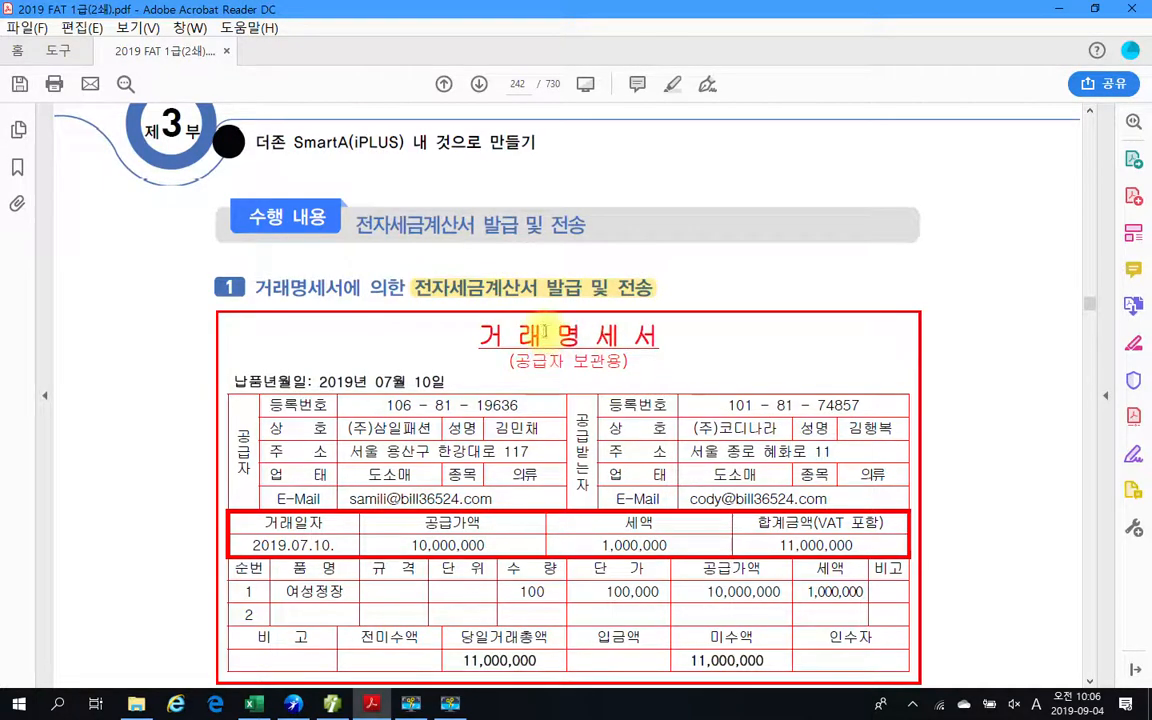
Mark the supply amount, tax amount, buyer's company name and credit-sale description on the transaction statement with the screen pen, and clear the marks.
{"action": "scroll", "coordinate": [413, 505], "scroll_direction": "down", "scroll_amount": 2}
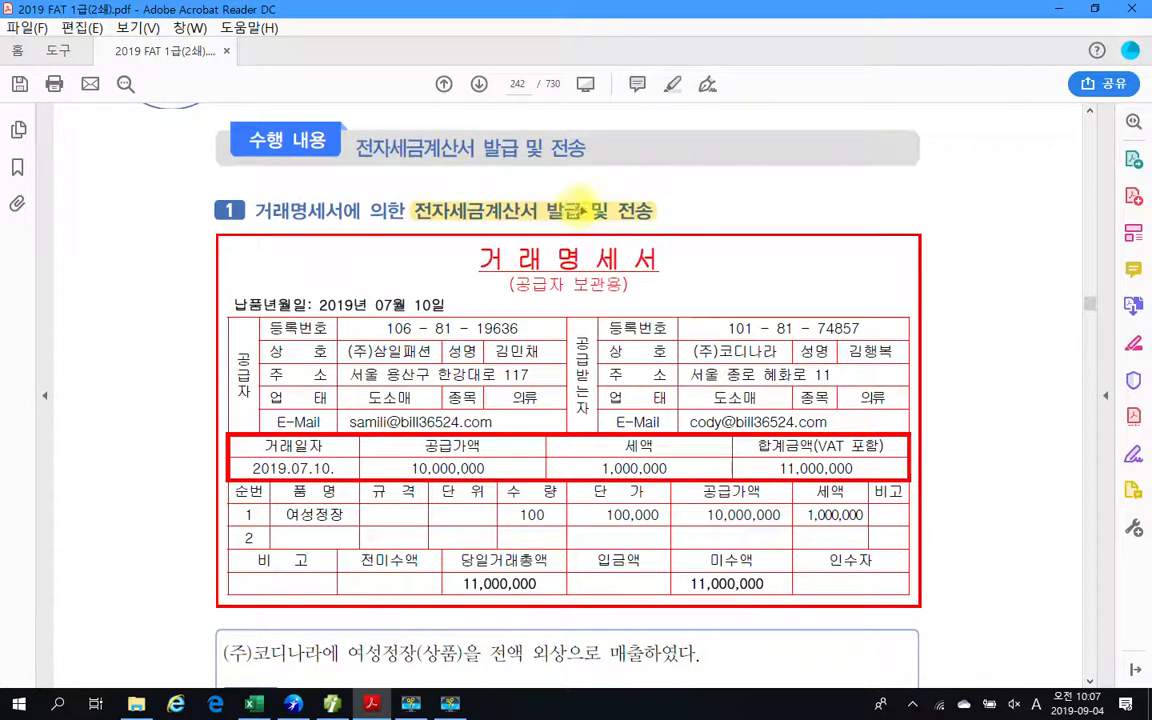
{"action": "scroll", "coordinate": [580, 315], "scroll_direction": "down", "scroll_amount": 3}
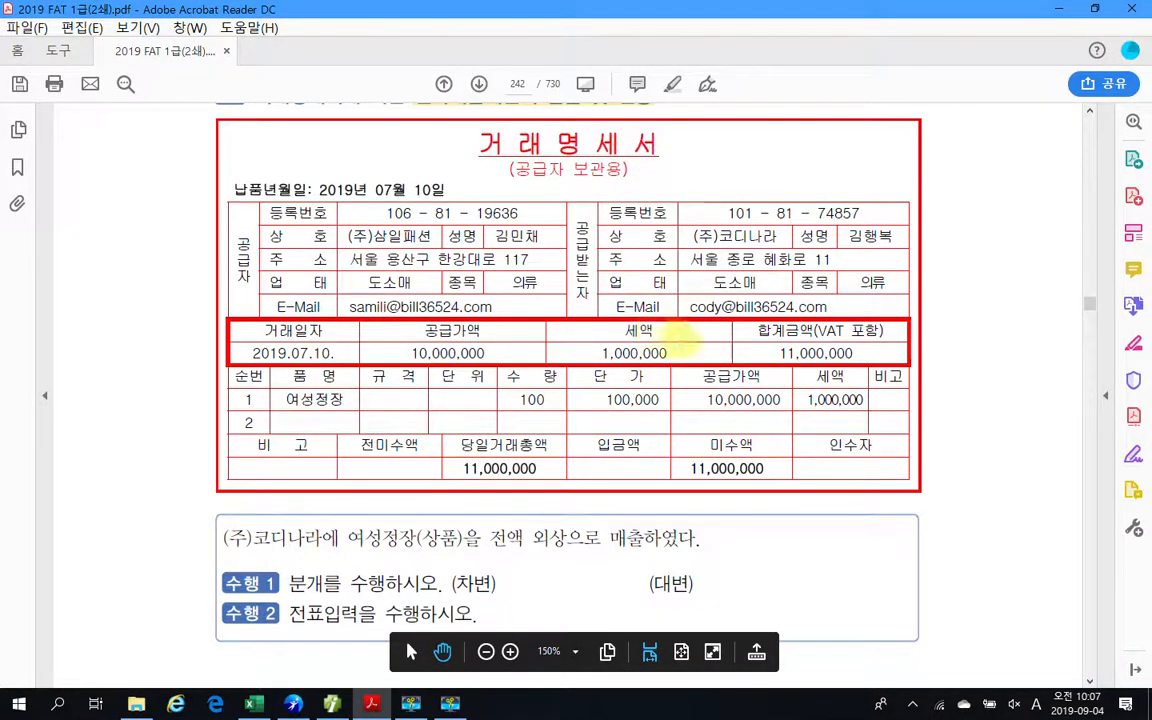
{"action": "left_click_drag", "start_coordinate": [690, 385], "coordinate": [797, 431]}
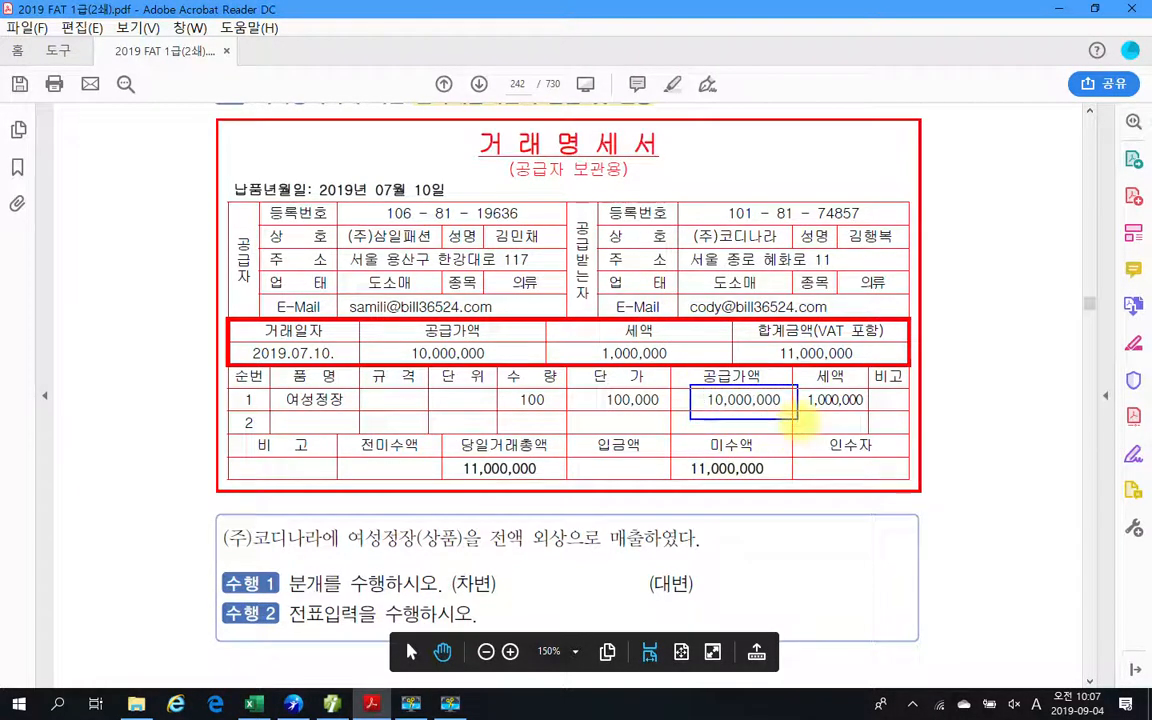
{"action": "mouse_move", "coordinate": [805, 379]}
{"action": "left_mouse_down"}
{"action": "mouse_move", "coordinate": [829, 410]}
{"action": "mouse_move", "coordinate": [865, 417]}
{"action": "left_mouse_up"}
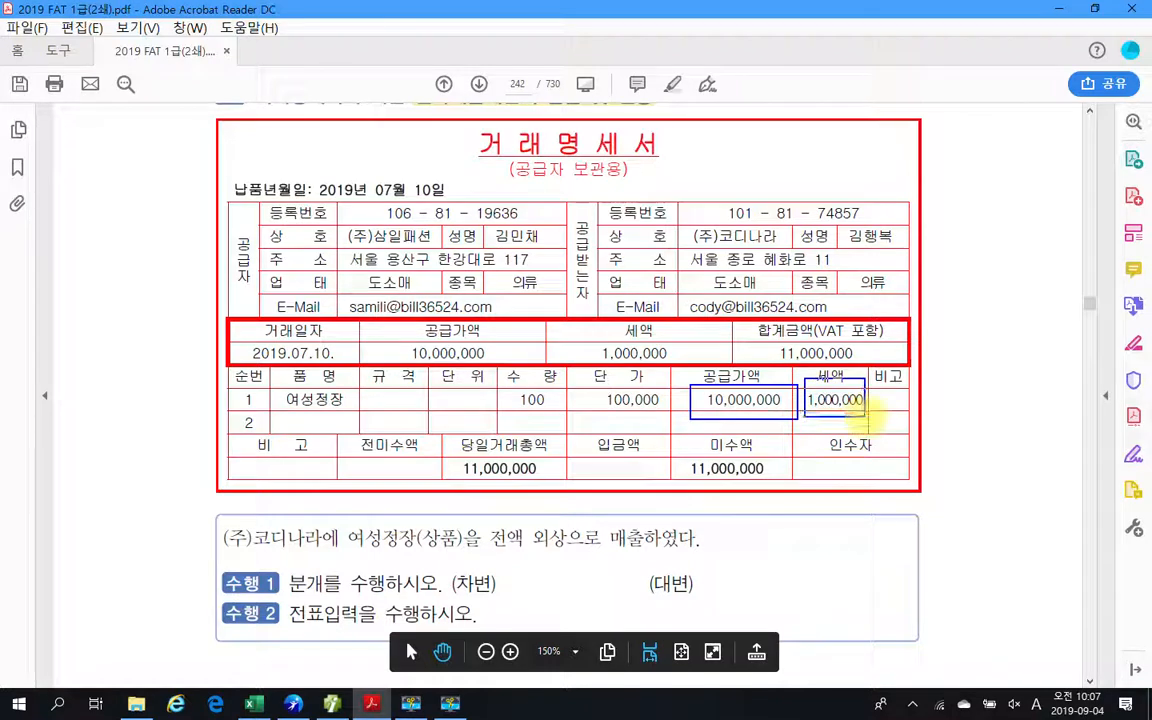
{"action": "left_click_drag", "start_coordinate": [350, 545], "coordinate": [445, 545]}
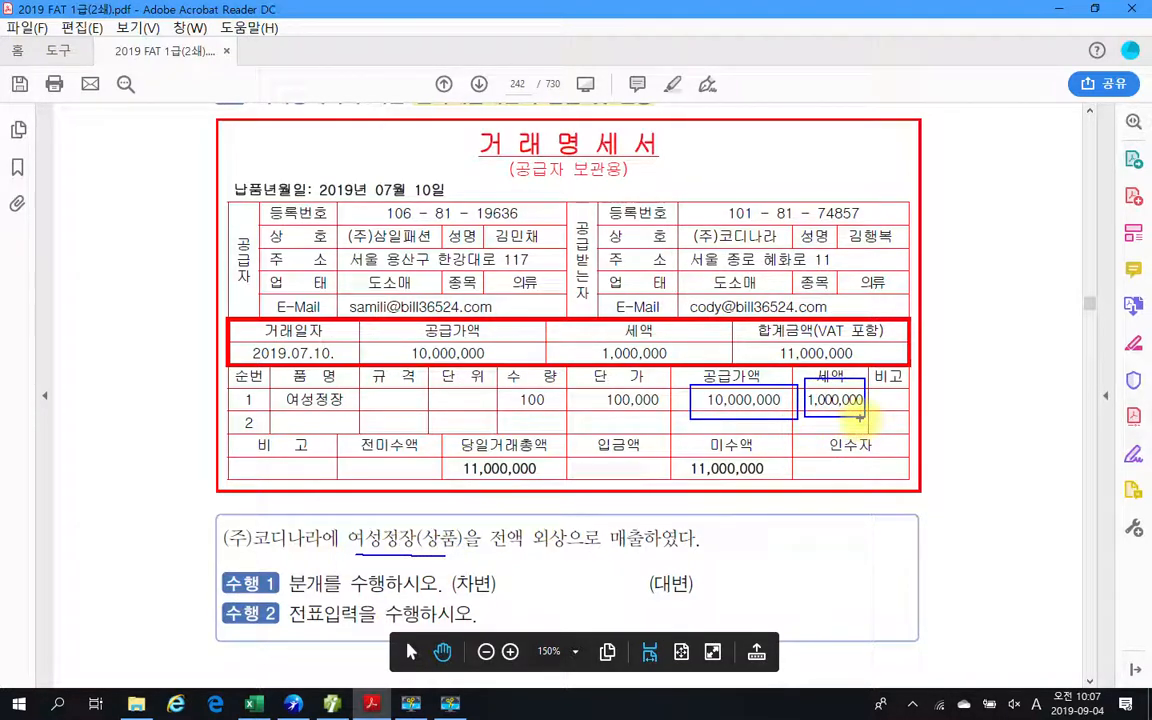
{"action": "mouse_move", "coordinate": [858, 412]}
{"action": "left_mouse_down"}
{"action": "mouse_move", "coordinate": [870, 440]}
{"action": "mouse_move", "coordinate": [845, 452]}
{"action": "left_mouse_up"}
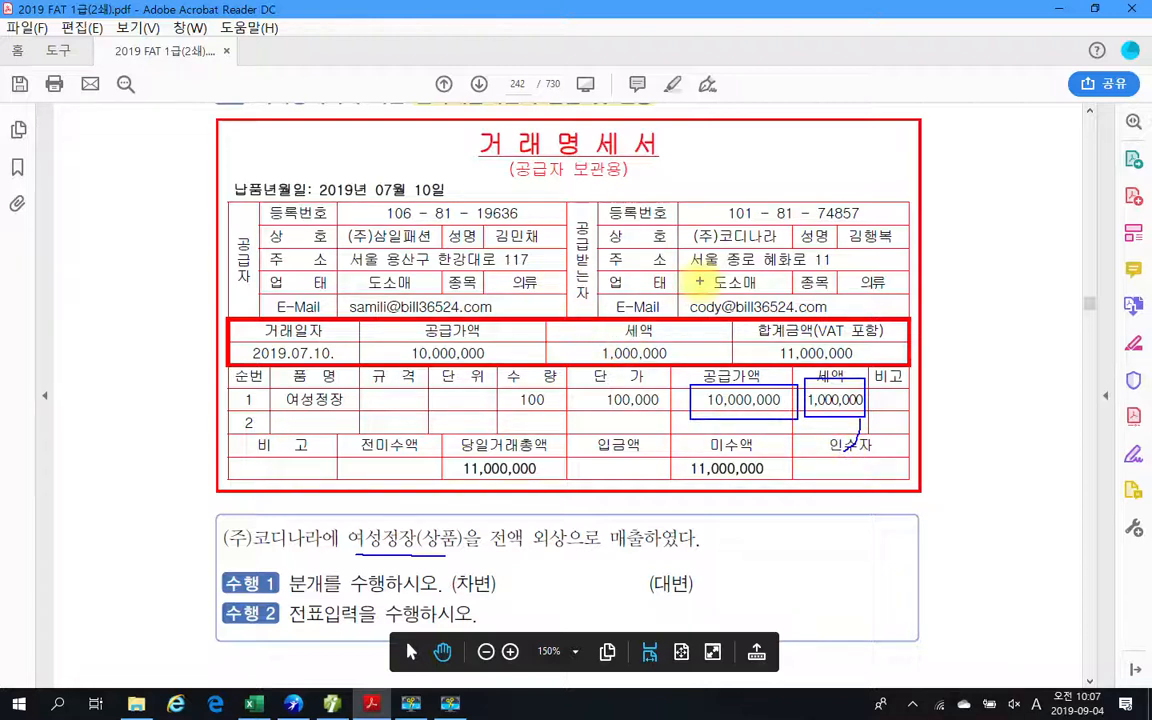
{"action": "mouse_move", "coordinate": [725, 210]}
{"action": "left_mouse_down"}
{"action": "mouse_move", "coordinate": [665, 240]}
{"action": "mouse_move", "coordinate": [705, 260]}
{"action": "mouse_move", "coordinate": [785, 237]}
{"action": "left_mouse_up"}
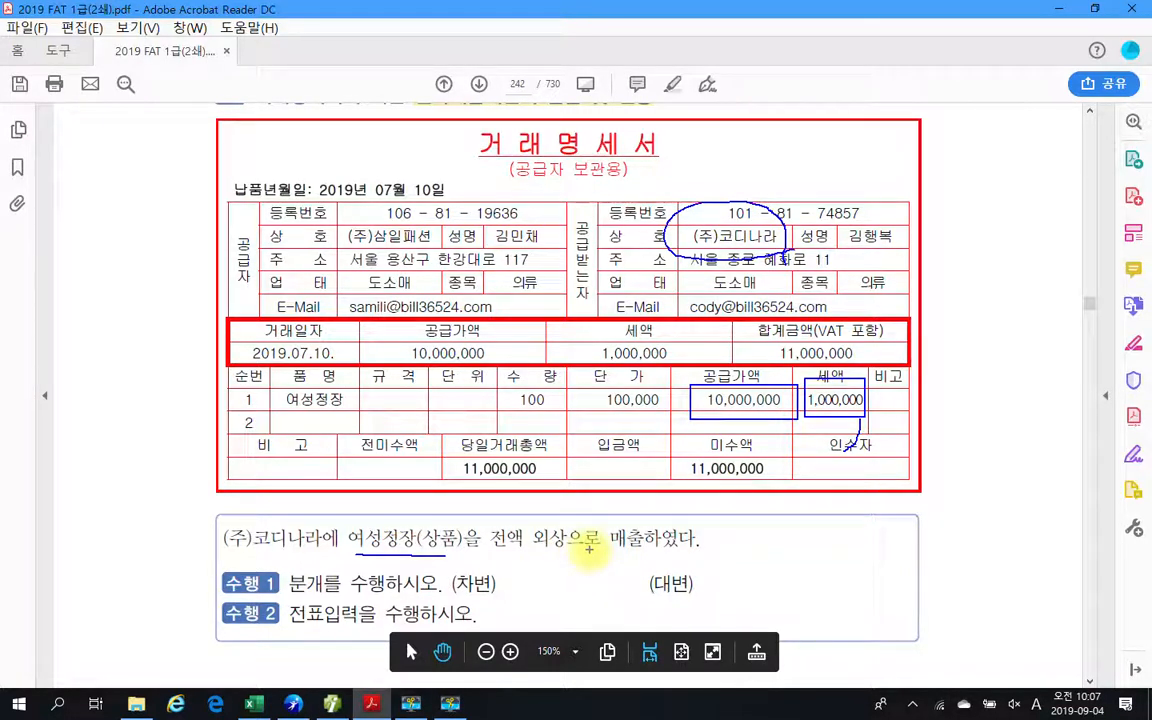
{"action": "left_click_drag", "start_coordinate": [589, 548], "coordinate": [695, 547]}
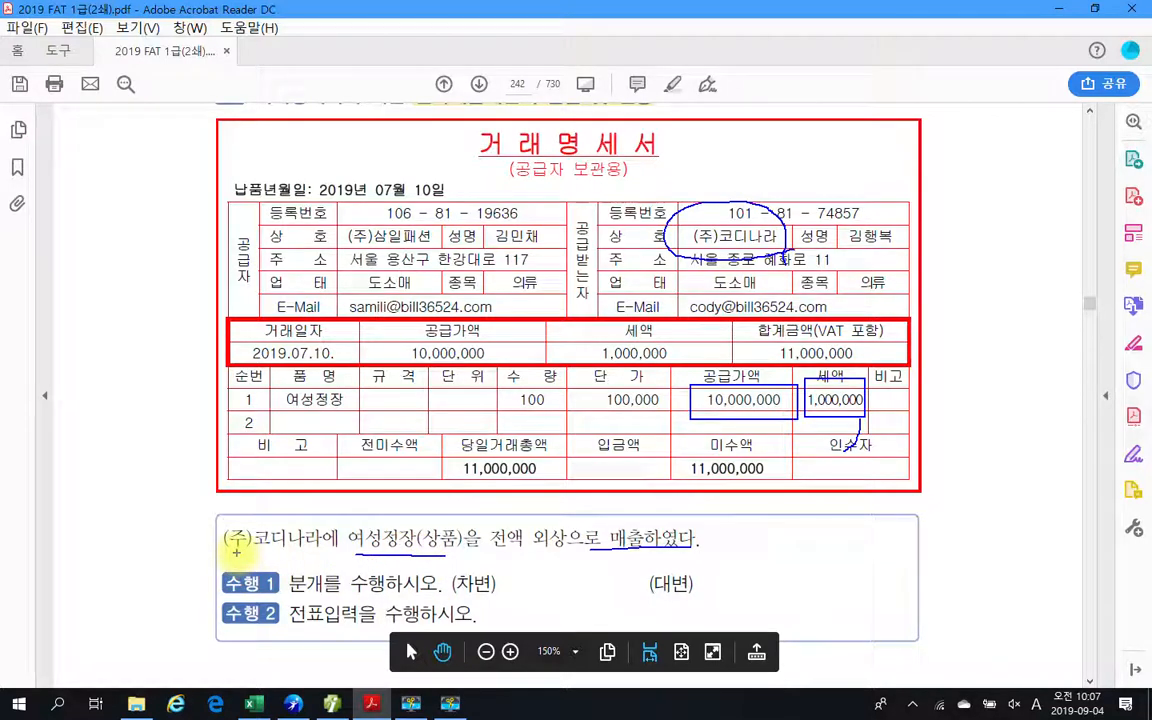
{"action": "mouse_move", "coordinate": [224, 549]}
{"action": "left_mouse_down"}
{"action": "mouse_move", "coordinate": [802, 617]}
{"action": "mouse_move", "coordinate": [862, 613]}
{"action": "left_mouse_up"}
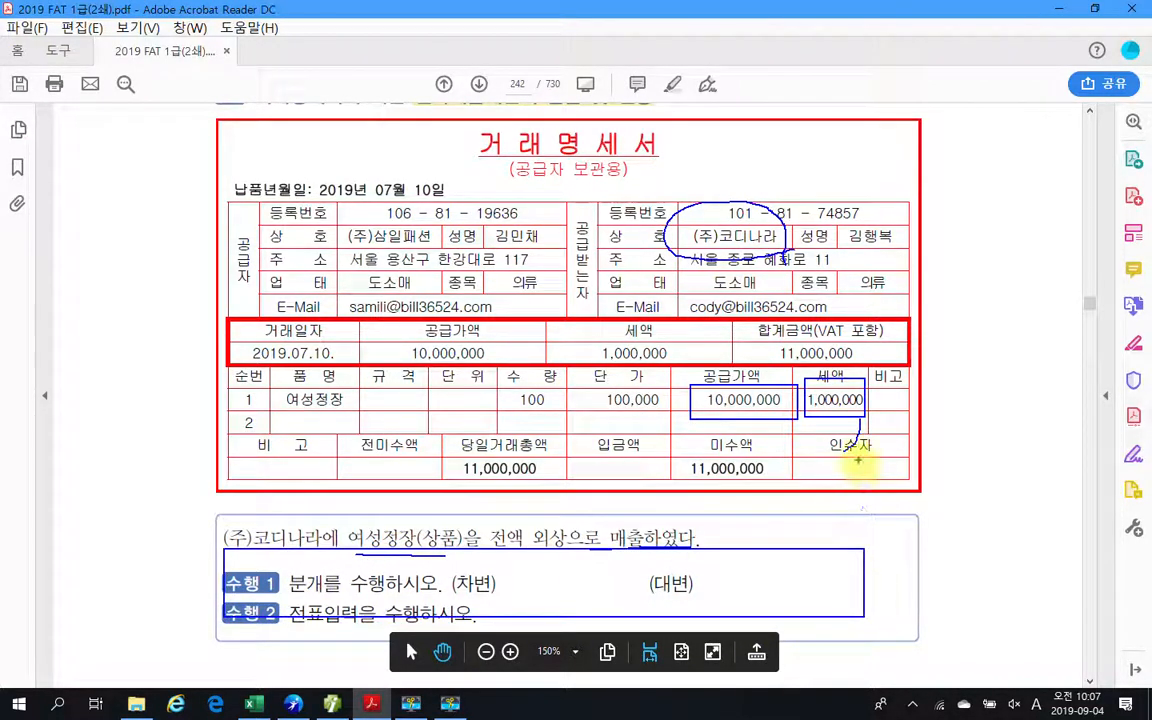
{"action": "key", "text": "Escape"}
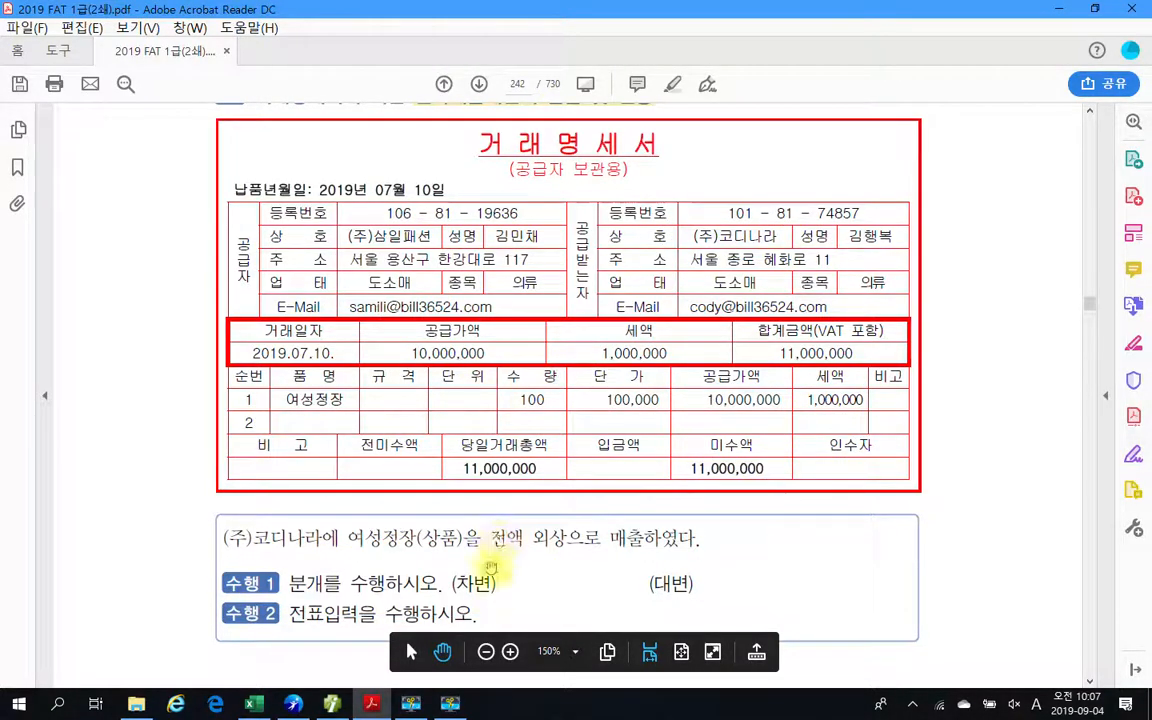
Open a blank Notepad document and place its window over the supplier and buyer details, leaving the statement's amounts visible.
{"action": "key", "text": "super"}
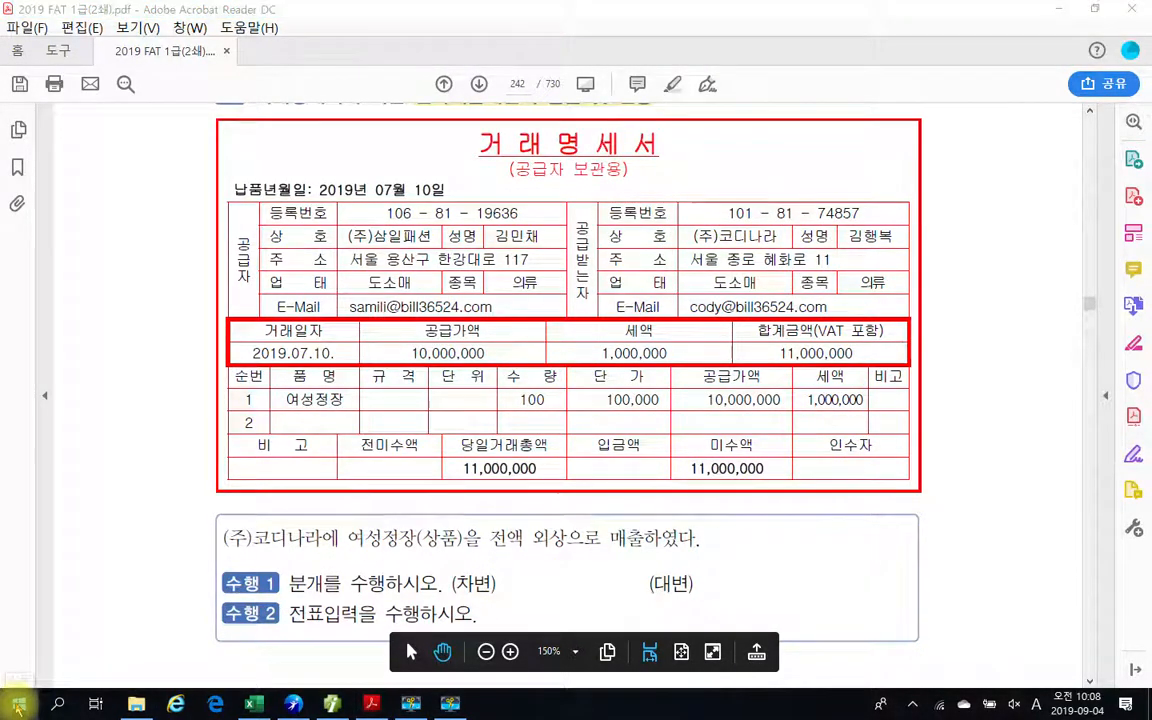
{"action": "left_click", "coordinate": [745, 400]}
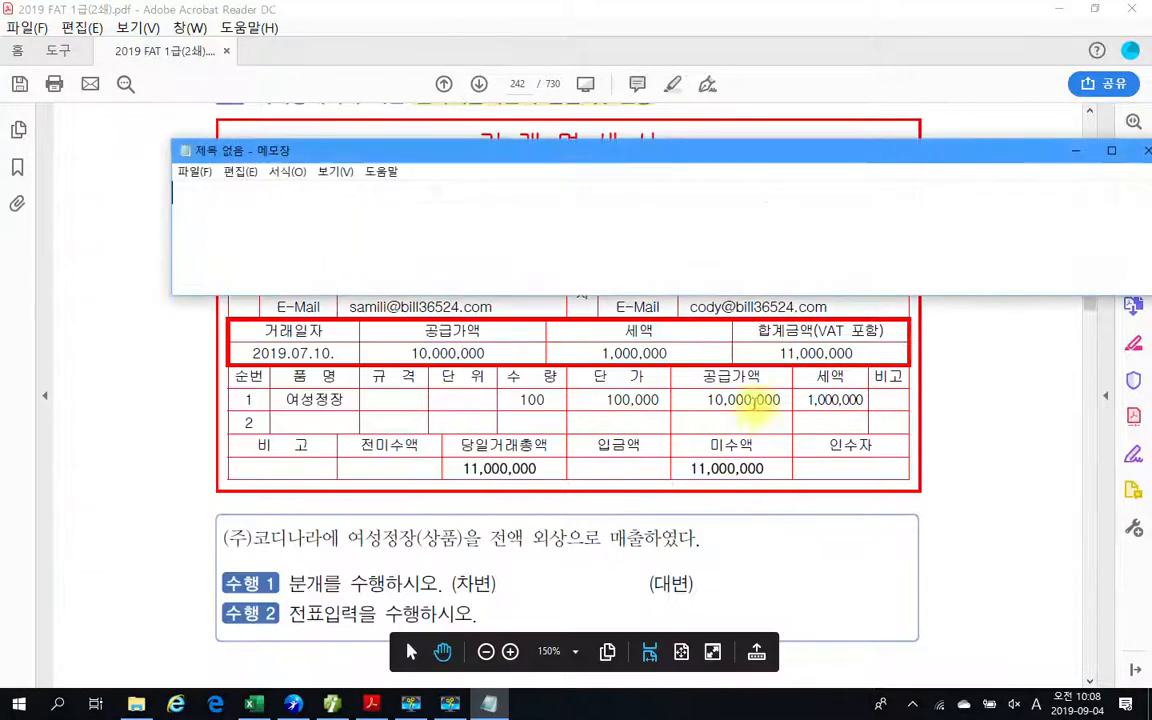
{"action": "left_click_drag", "start_coordinate": [699, 148], "coordinate": [569, 163]}
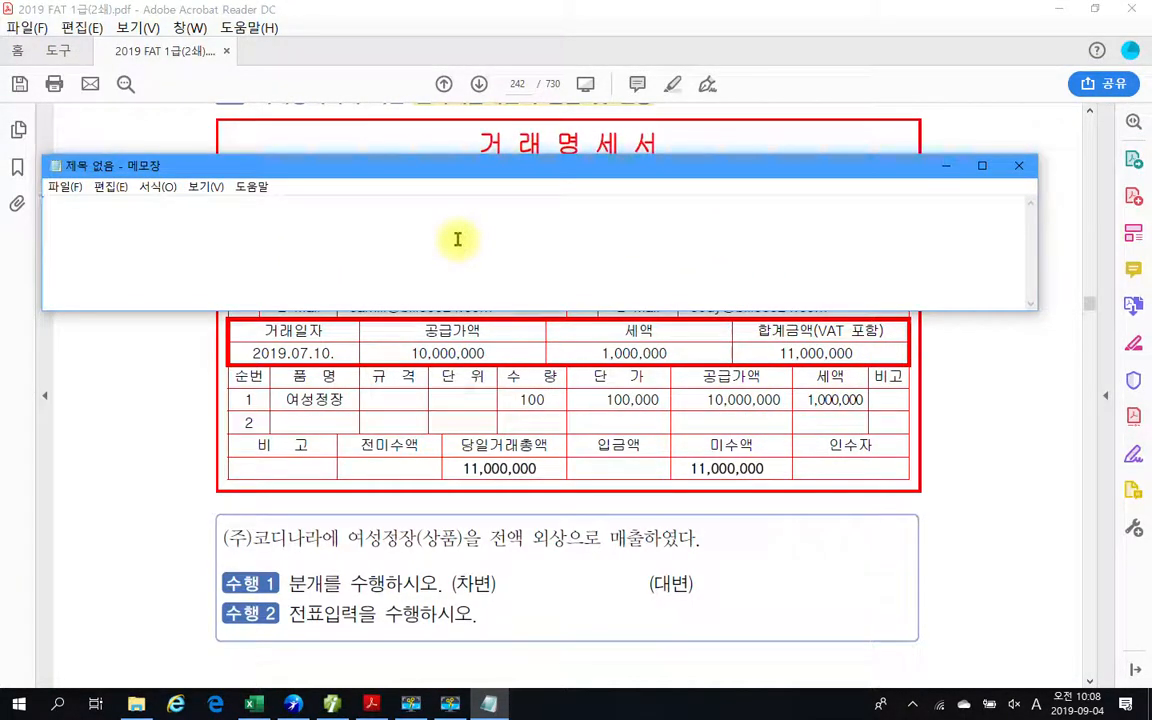
{"action": "type", "text": "cj"}
{"action": "key", "text": "BackSpace"}
{"action": "key", "text": "BackSpace"}
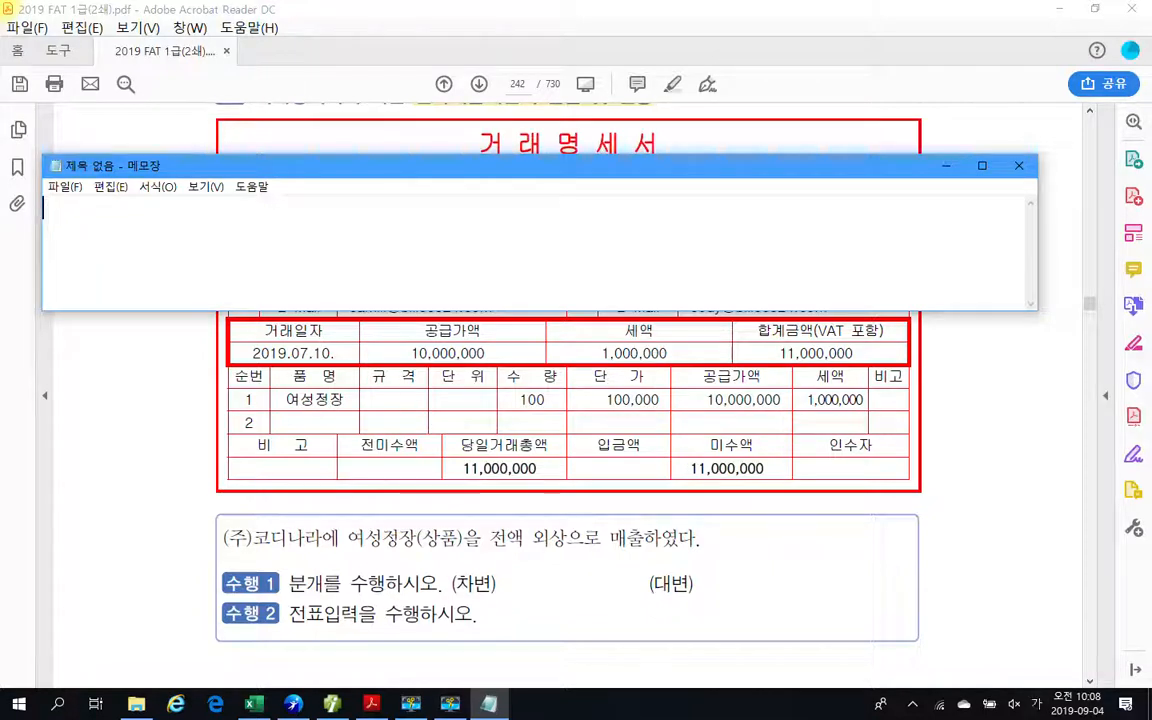
Switch to Korean input and write the debit account as "차)외상매출금".
{"action": "key", "text": "Hangul"}
{"action": "type", "text": "ㅊㅏ)"}
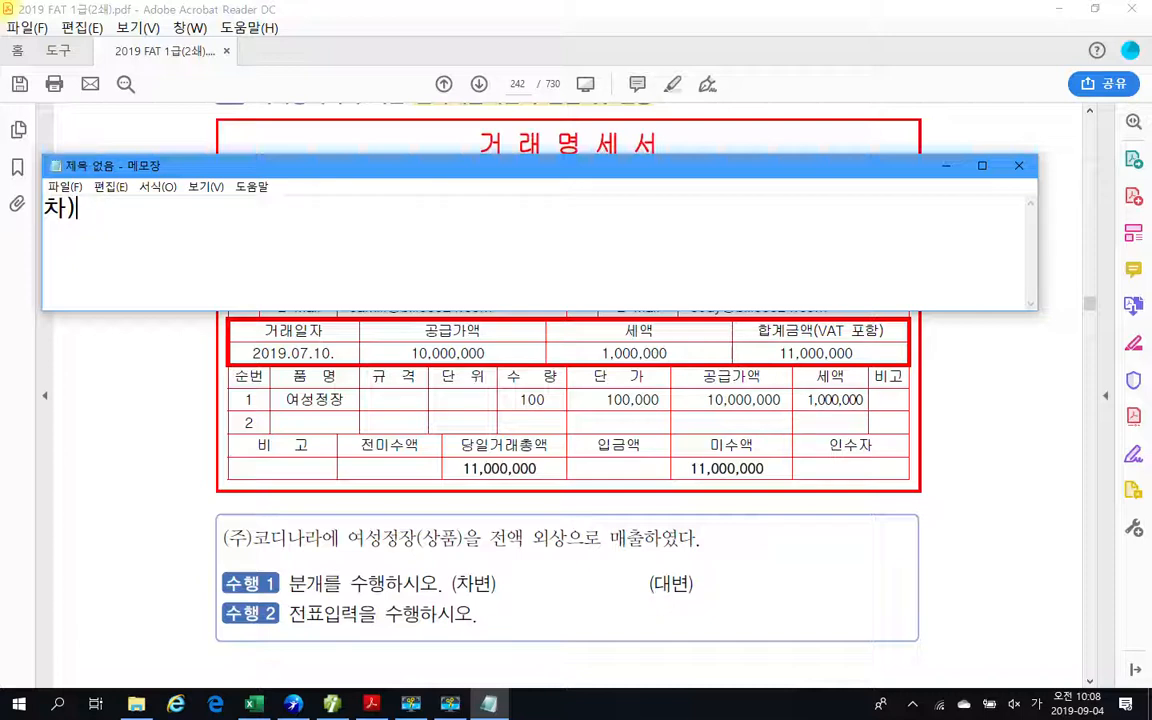
{"action": "type", "text": "외사"}
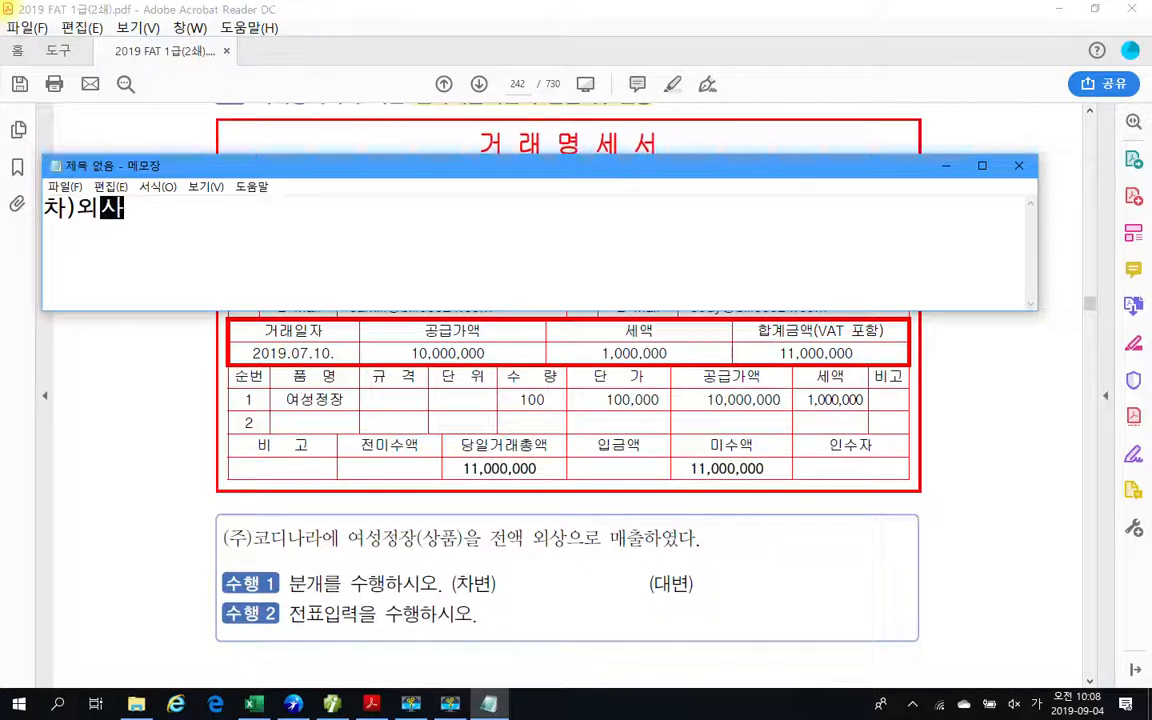
{"action": "type", "text": "상매"}
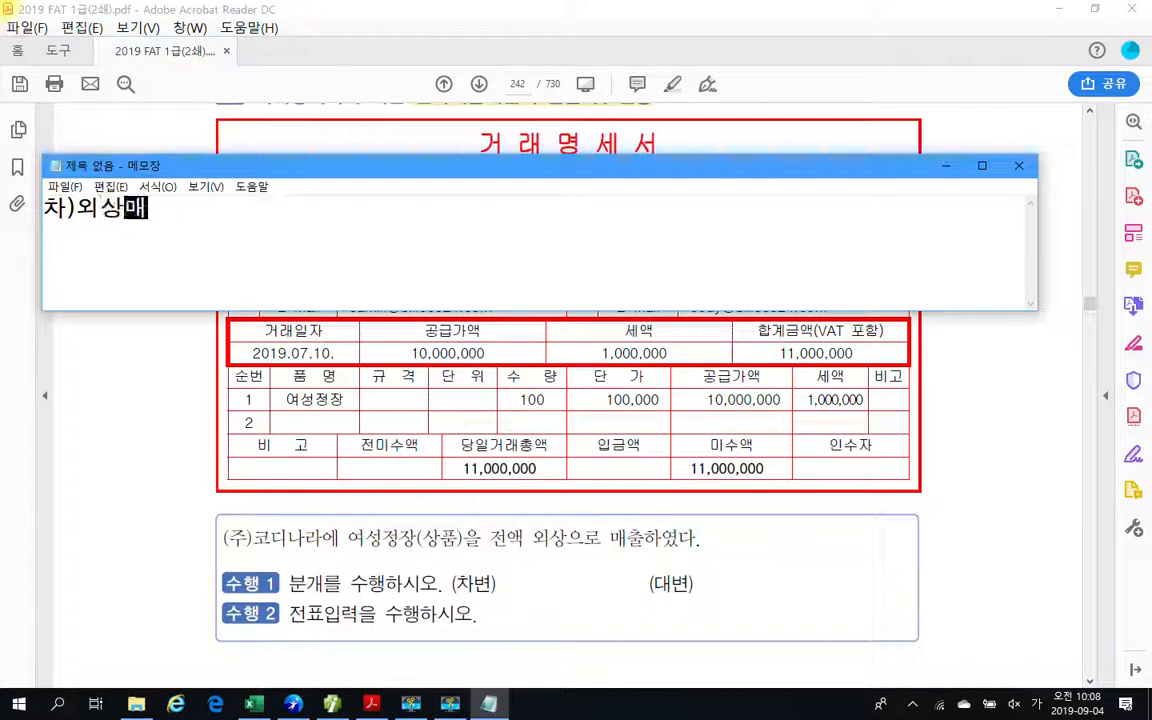
{"action": "type", "text": "출ㄱ금"}
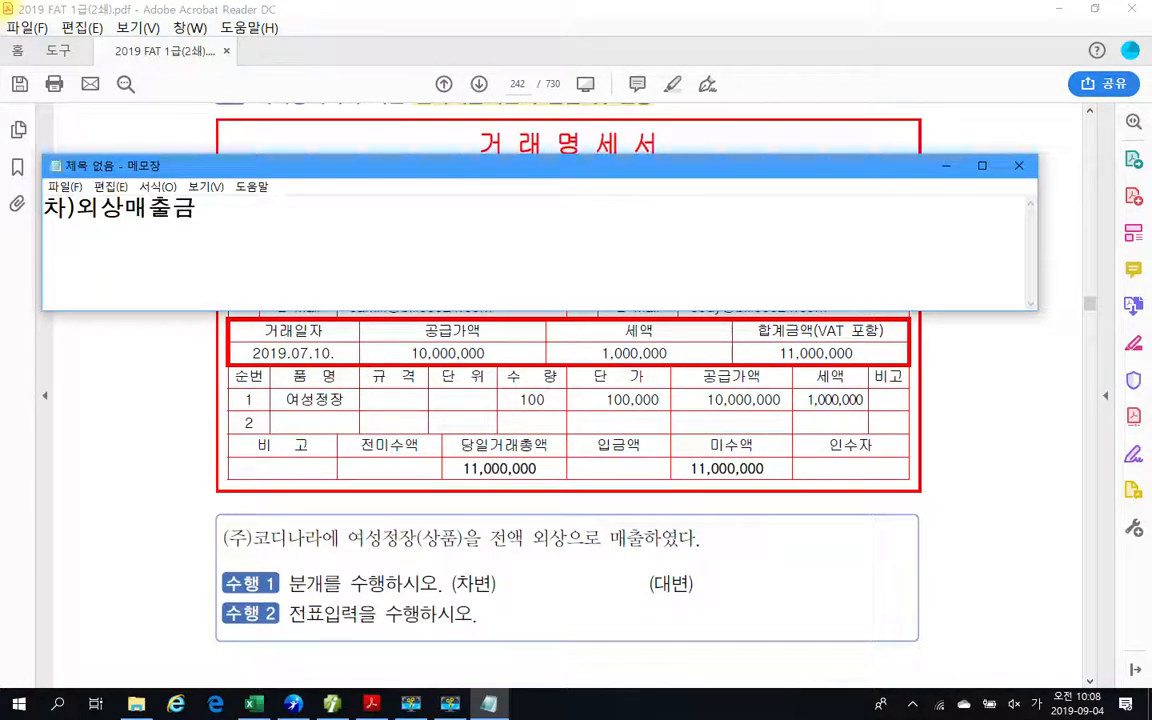
{"action": "type", "text": "("}
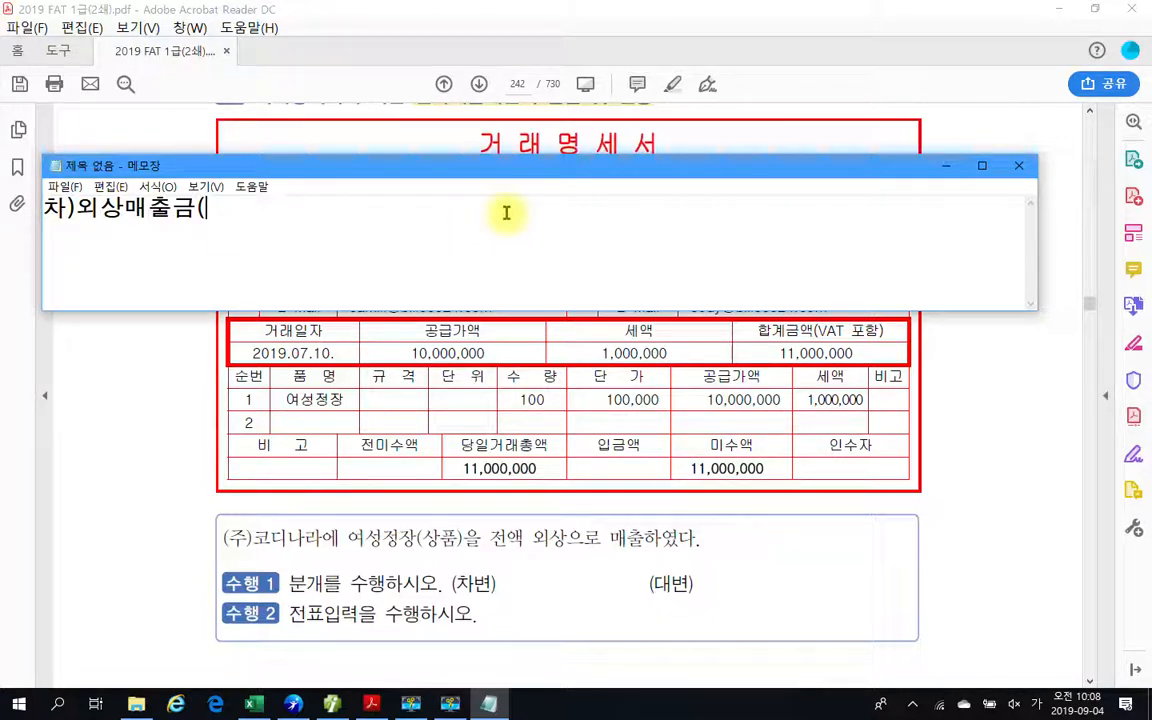
Add the customer "(코디나라)" and the amount 11,000,000 to the debit entry.
{"action": "type", "text": "코디나라"}
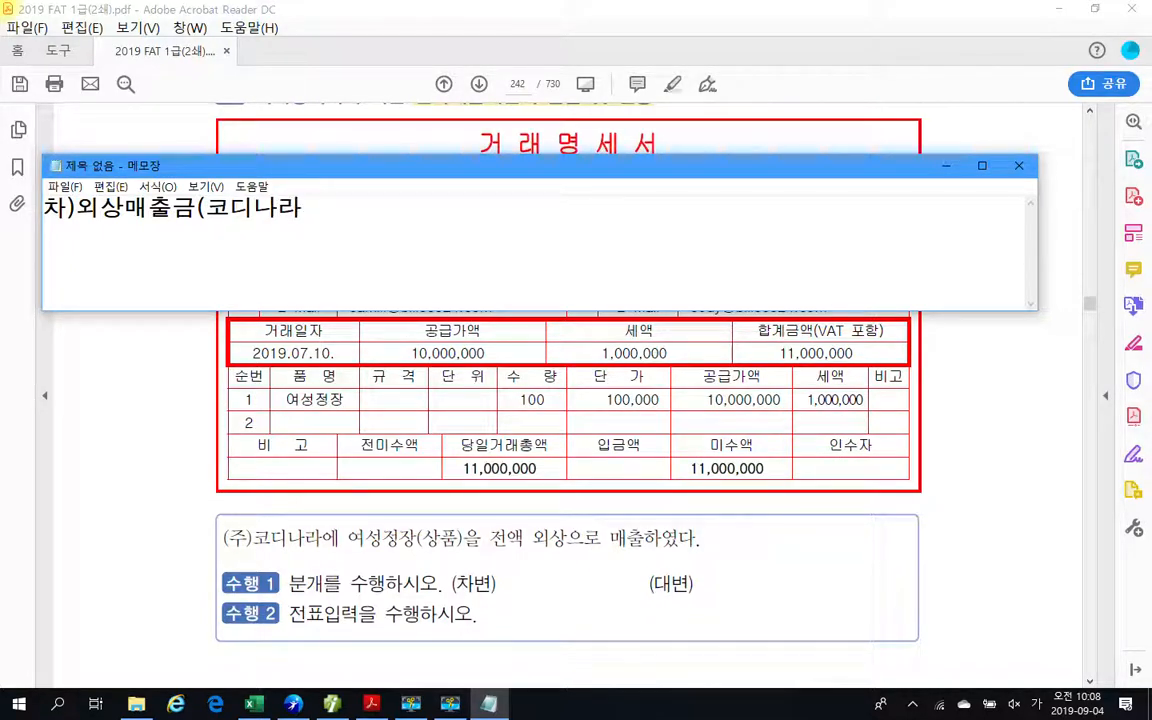
{"action": "type", "text": ") 11,000,"}
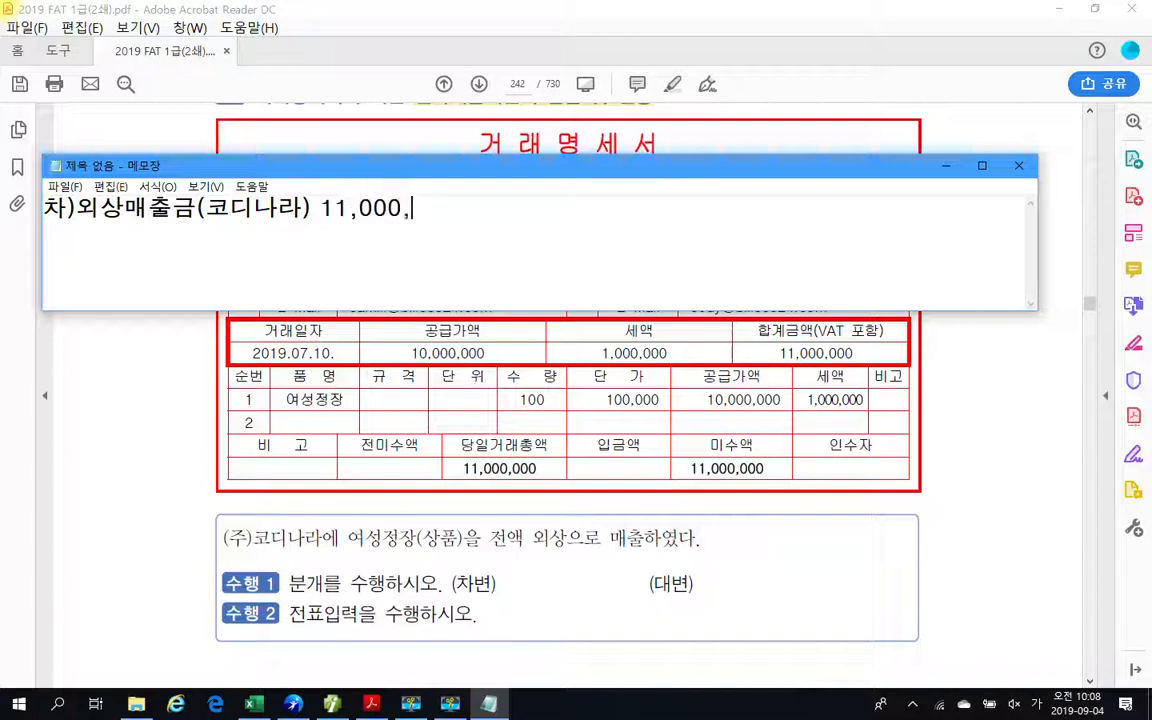
{"action": "type", "text": "000"}
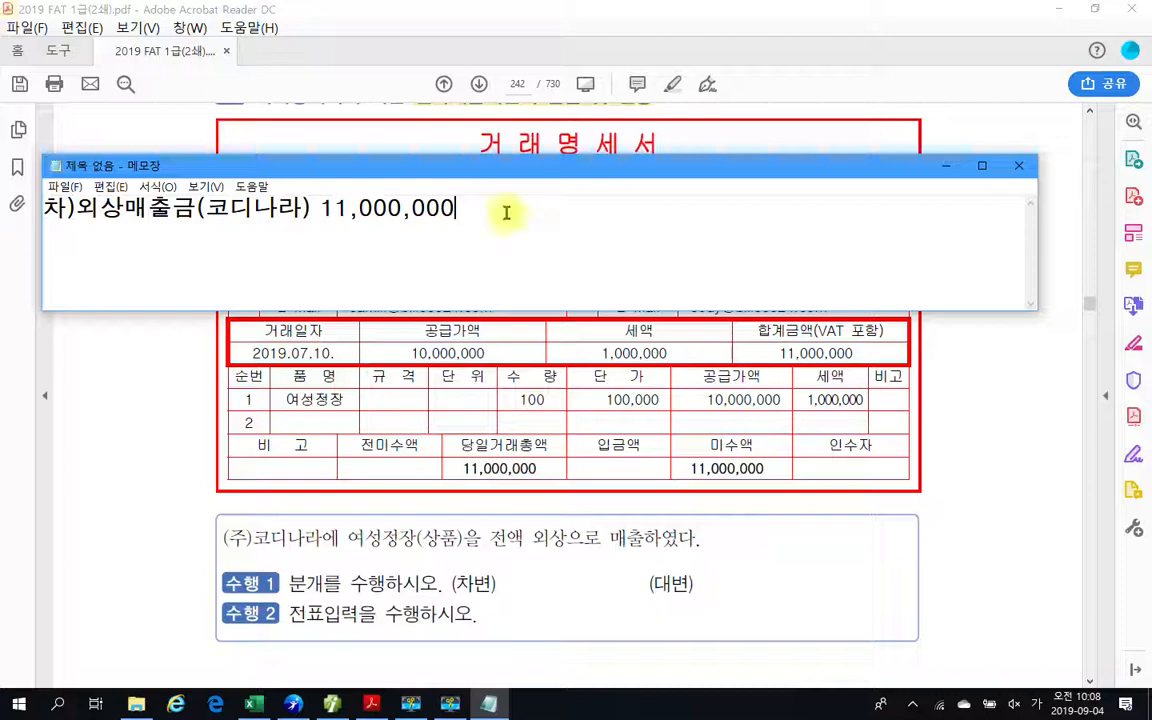
Write the credit entry "대)상품매출 10,000,000" on the same line, temporarily circling the statement's supply amount.
{"action": "type", "text": "대)"}
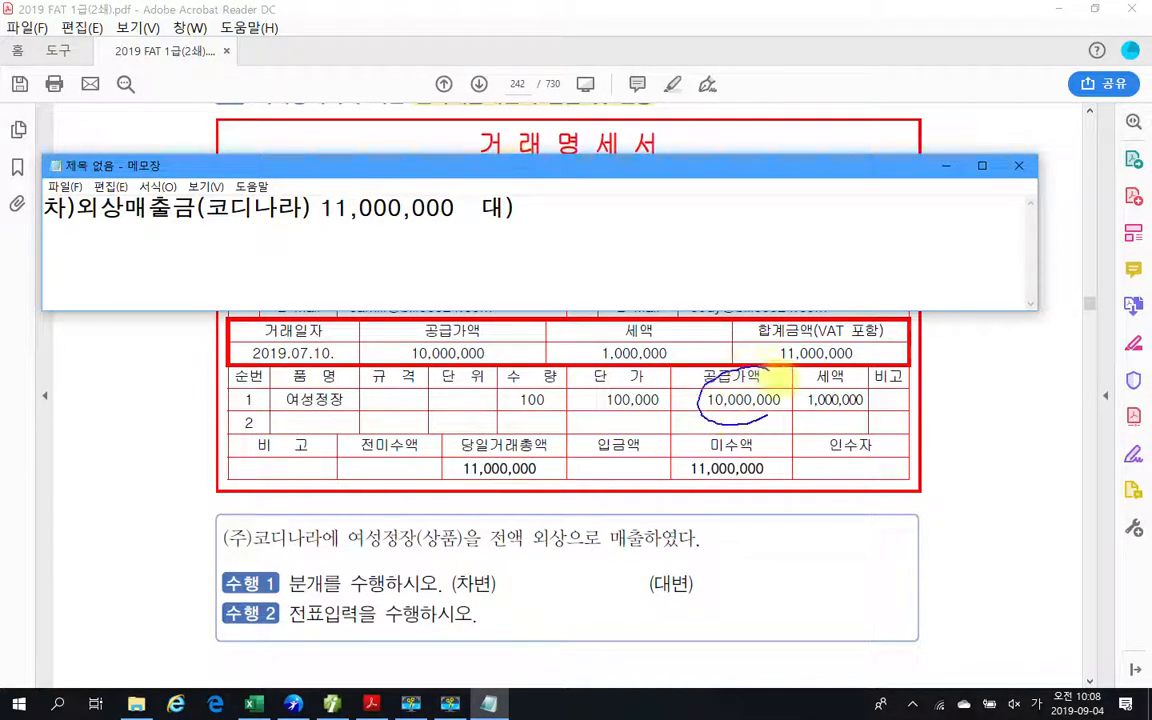
{"action": "mouse_move", "coordinate": [745, 372]}
{"action": "left_mouse_down"}
{"action": "mouse_move", "coordinate": [715, 420]}
{"action": "mouse_move", "coordinate": [773, 403]}
{"action": "left_mouse_up"}
{"action": "key", "text": "Escape"}
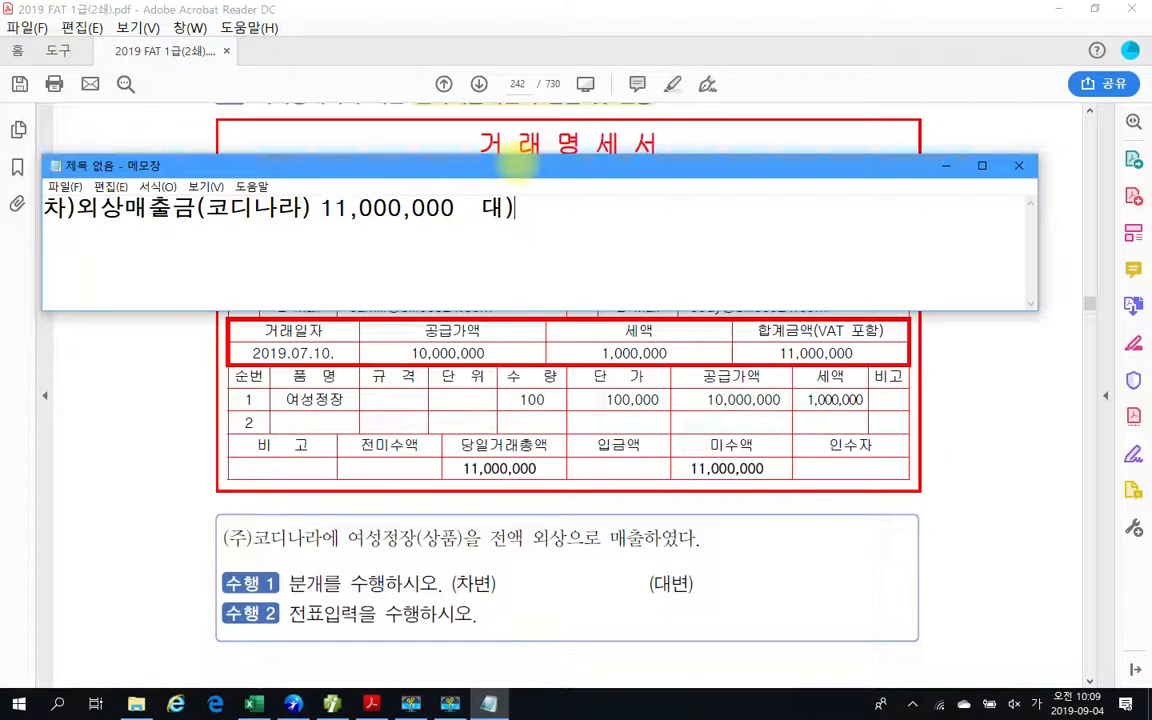
{"action": "type", "text": "상품매출"}
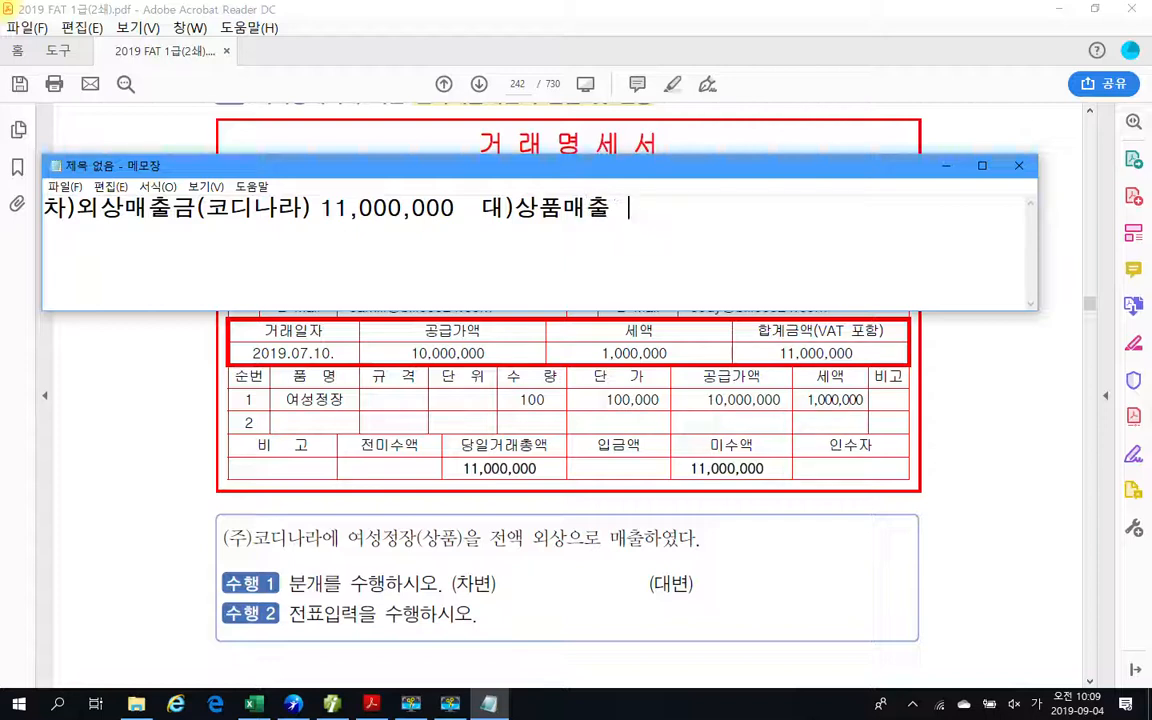
{"action": "type", "text": "  10,000,000"}
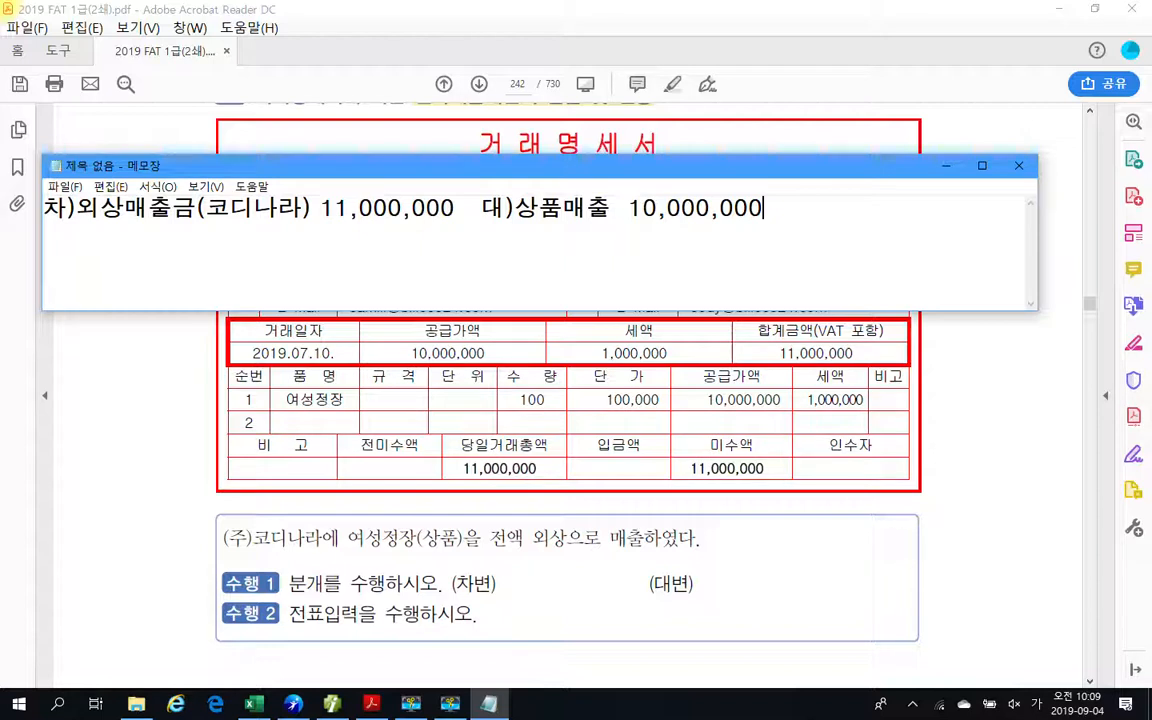
Add a second credit line "부가세예수금 1,000,000" and shift the 상품매출 amount so both credit amounts align.
{"action": "key", "text": "Return"}
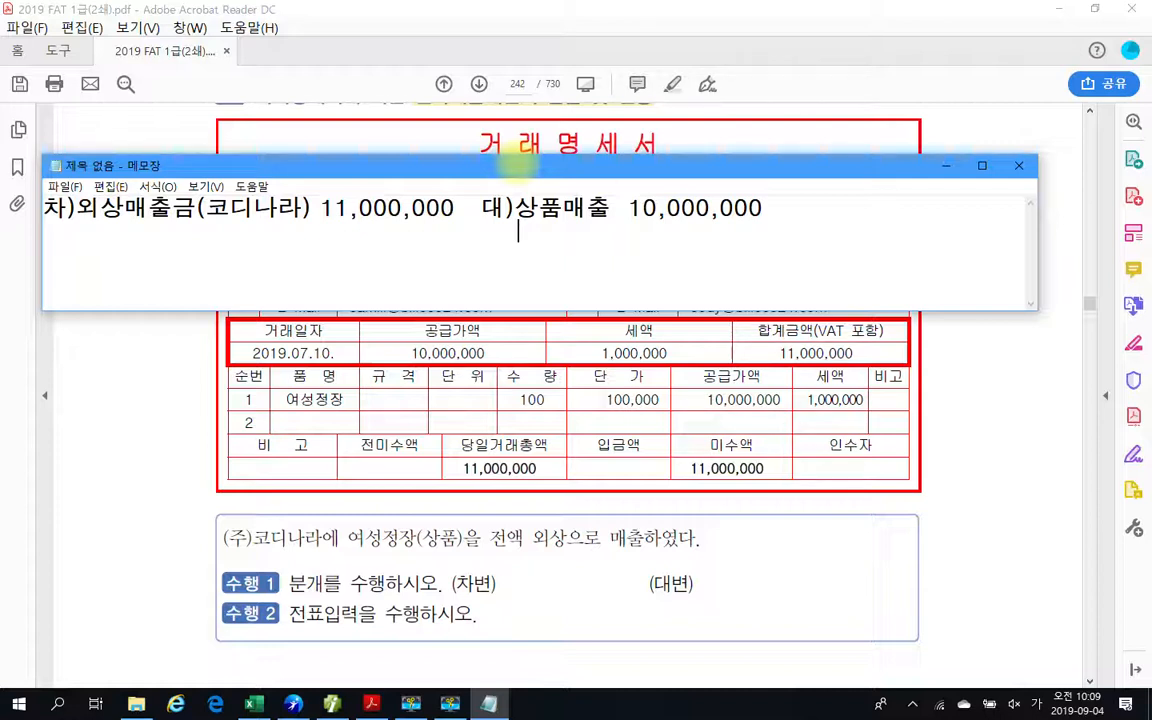
{"action": "type", "text": "부가세"}
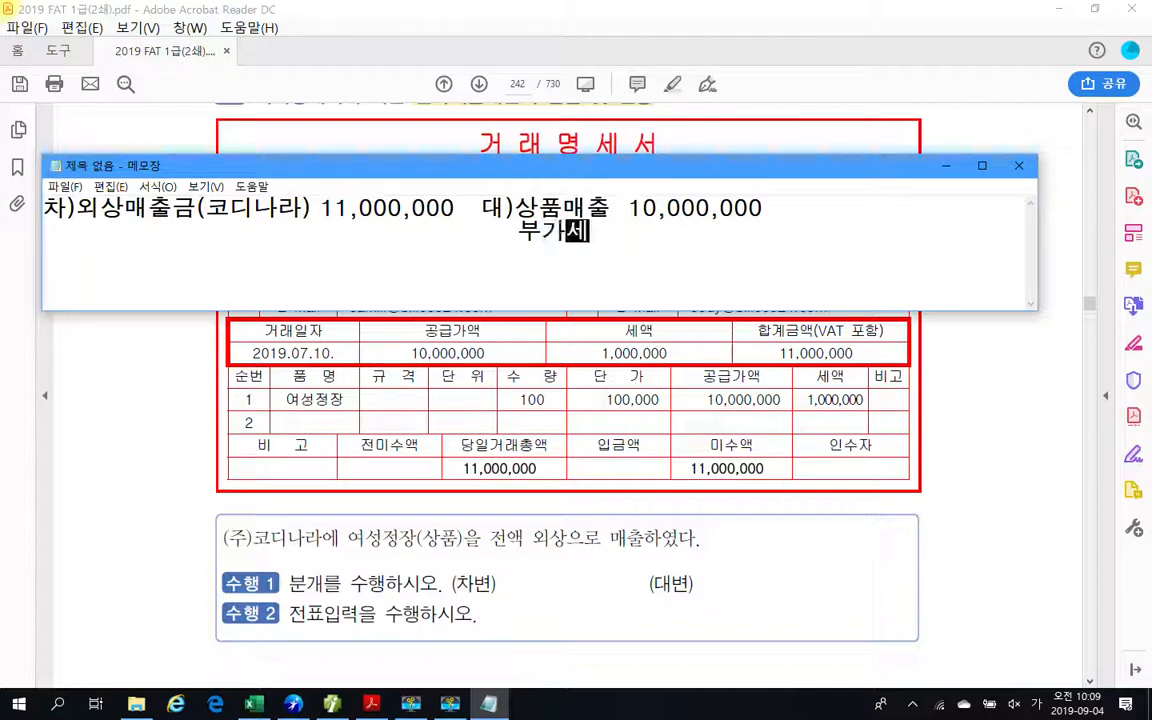
{"action": "type", "text": "예수금"}
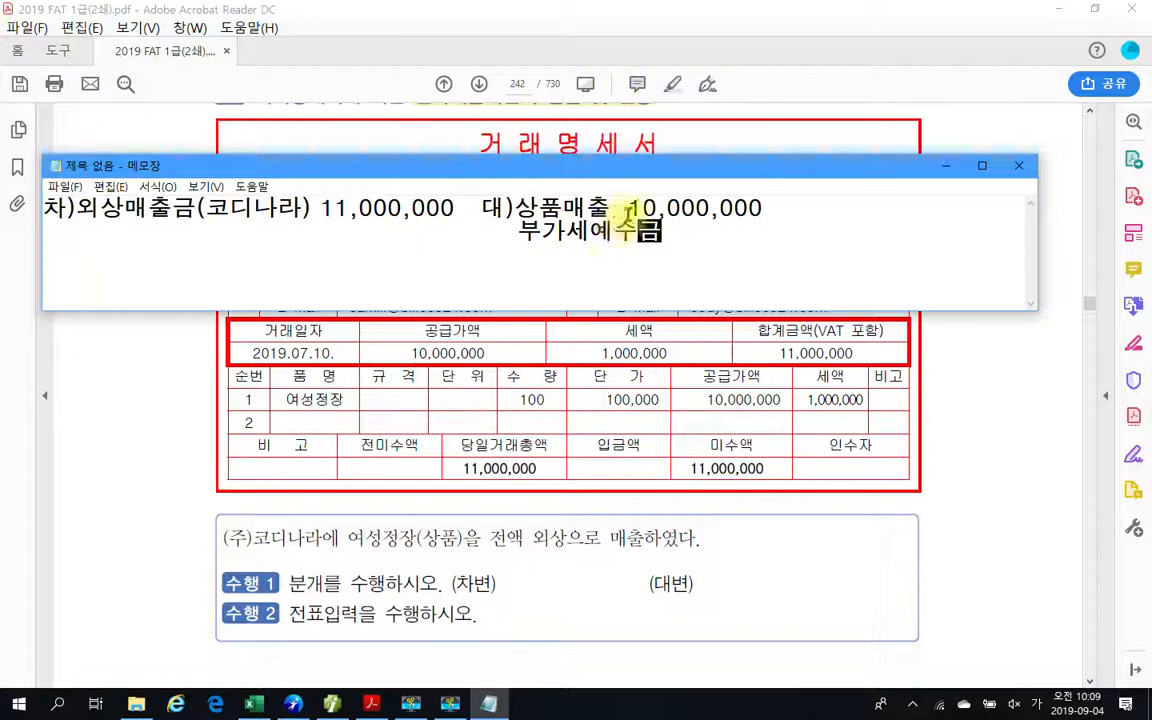
{"action": "left_click", "coordinate": [627, 207]}
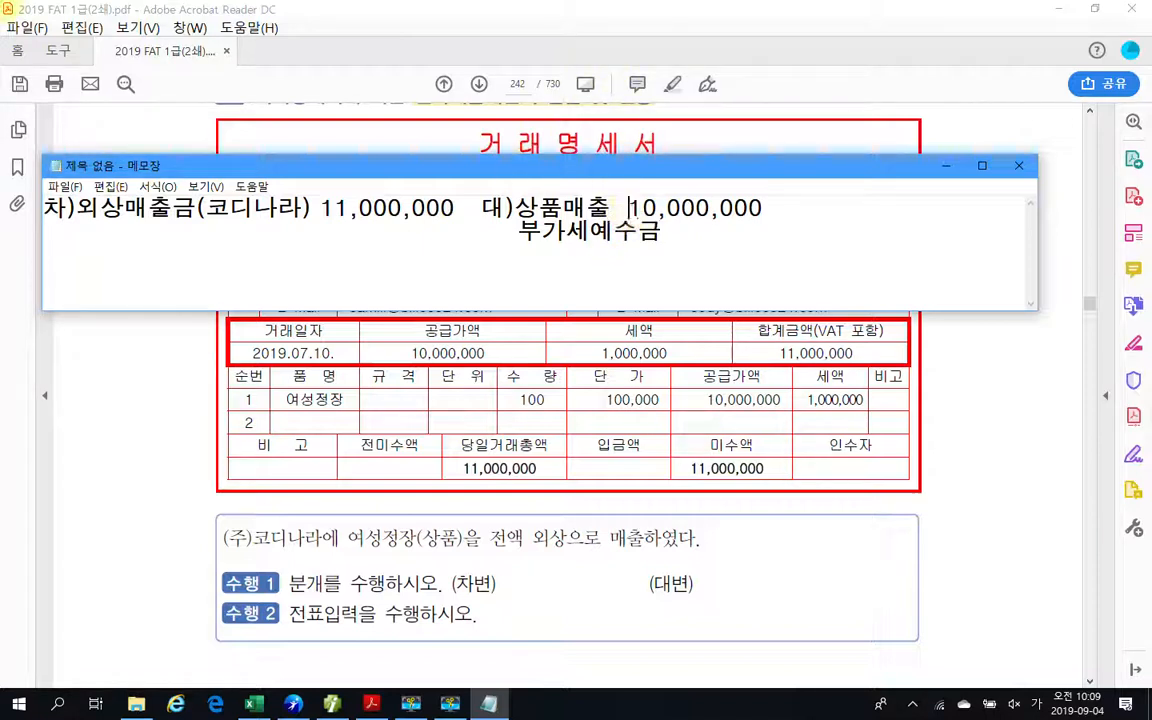
{"action": "left_click", "coordinate": [660, 231]}
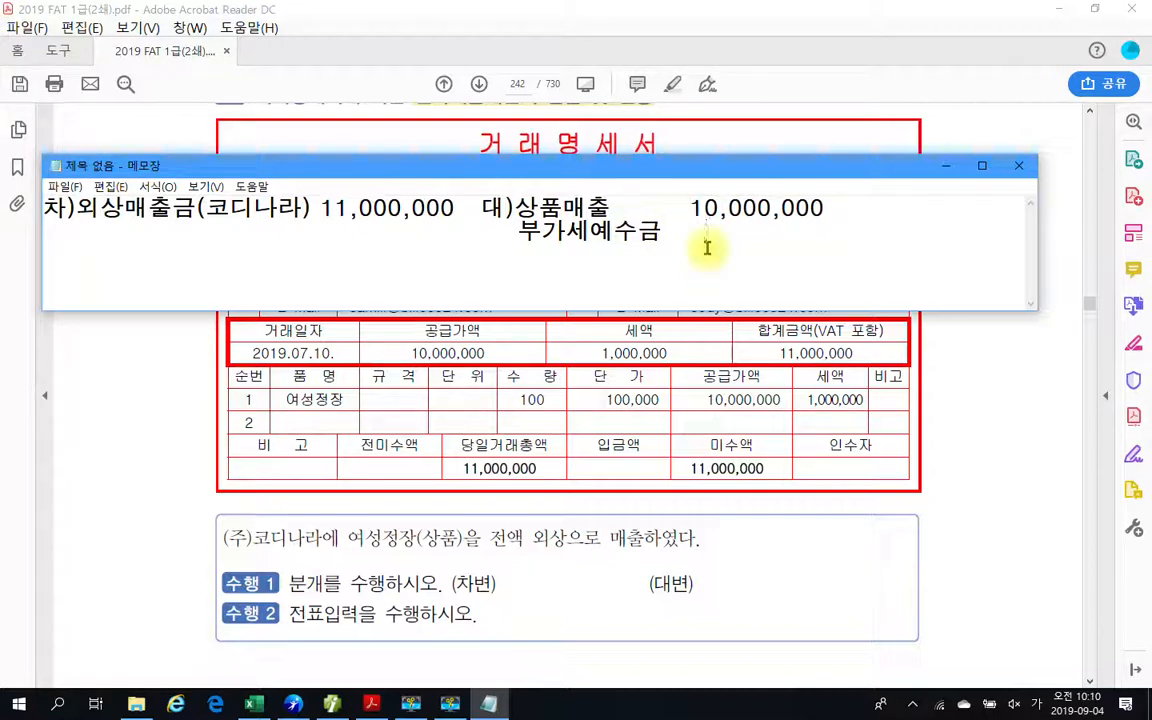
{"action": "type", "text": "1,000,000"}
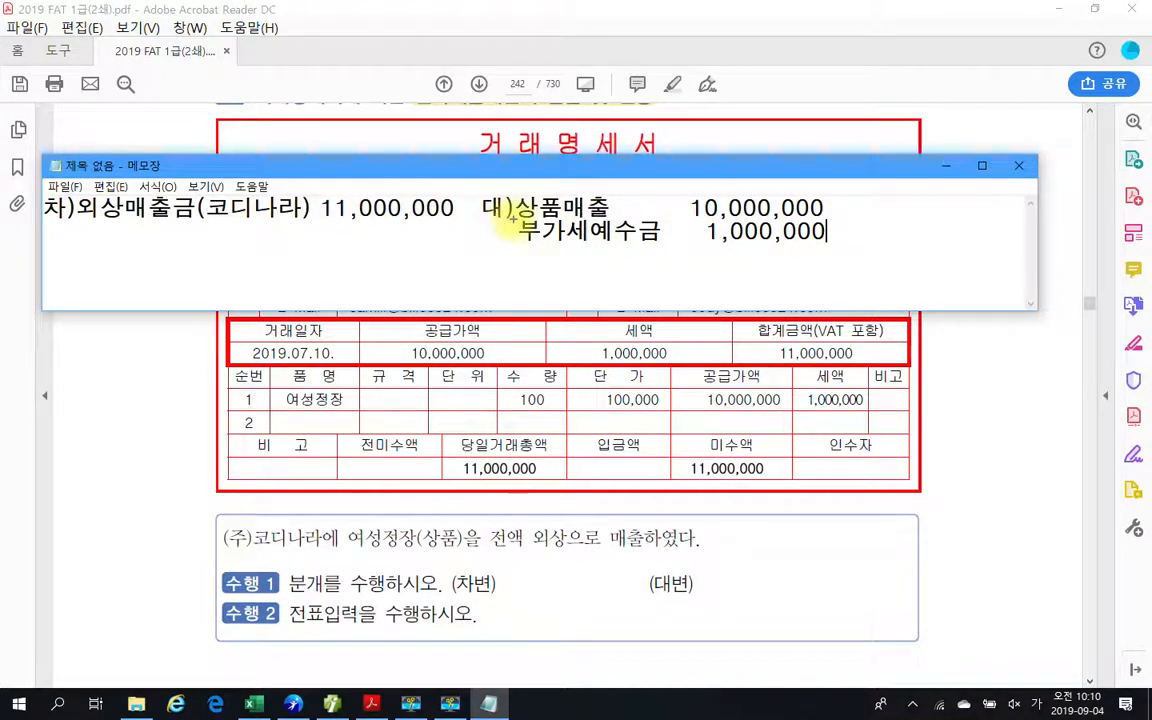
Underline the 상품매출 entry and circle the two credit amounts, 10,000,000 and 1,000,000, with the screen pen.
{"action": "mouse_move", "coordinate": [510, 215]}
{"action": "left_mouse_down"}
{"action": "mouse_move", "coordinate": [727, 233]}
{"action": "mouse_move", "coordinate": [840, 224]}
{"action": "left_mouse_up"}
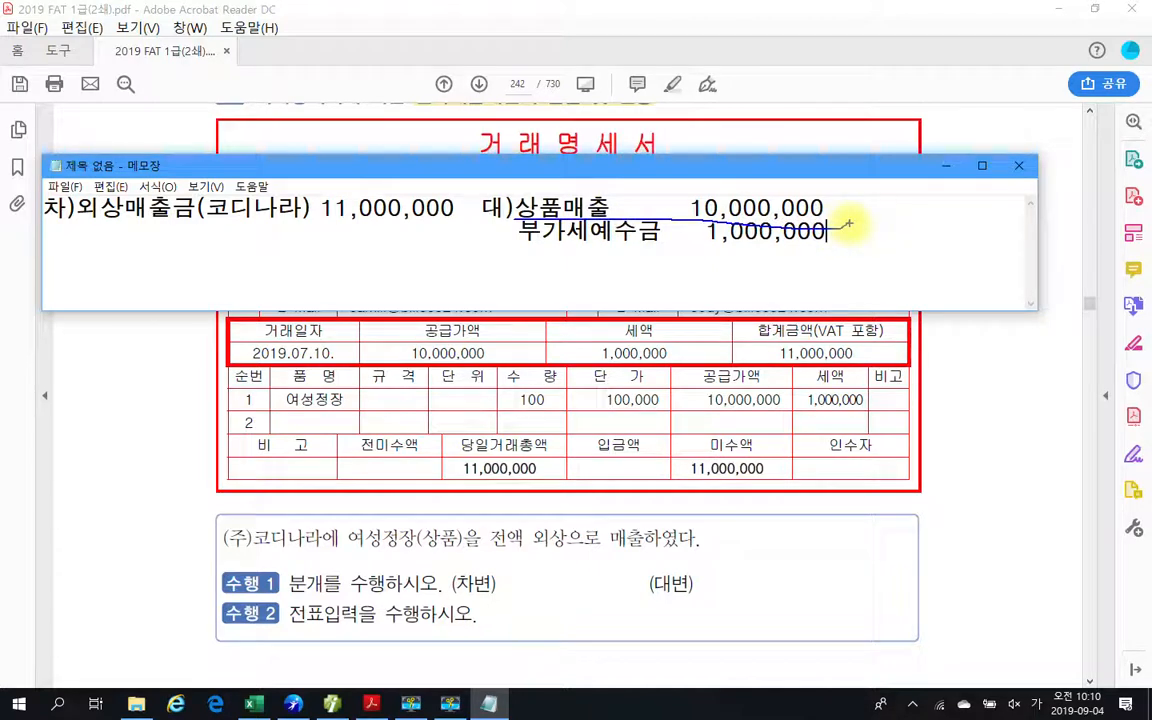
{"action": "mouse_move", "coordinate": [700, 214]}
{"action": "left_mouse_down"}
{"action": "mouse_move", "coordinate": [818, 188]}
{"action": "mouse_move", "coordinate": [832, 215]}
{"action": "mouse_move", "coordinate": [823, 249]}
{"action": "left_mouse_up"}
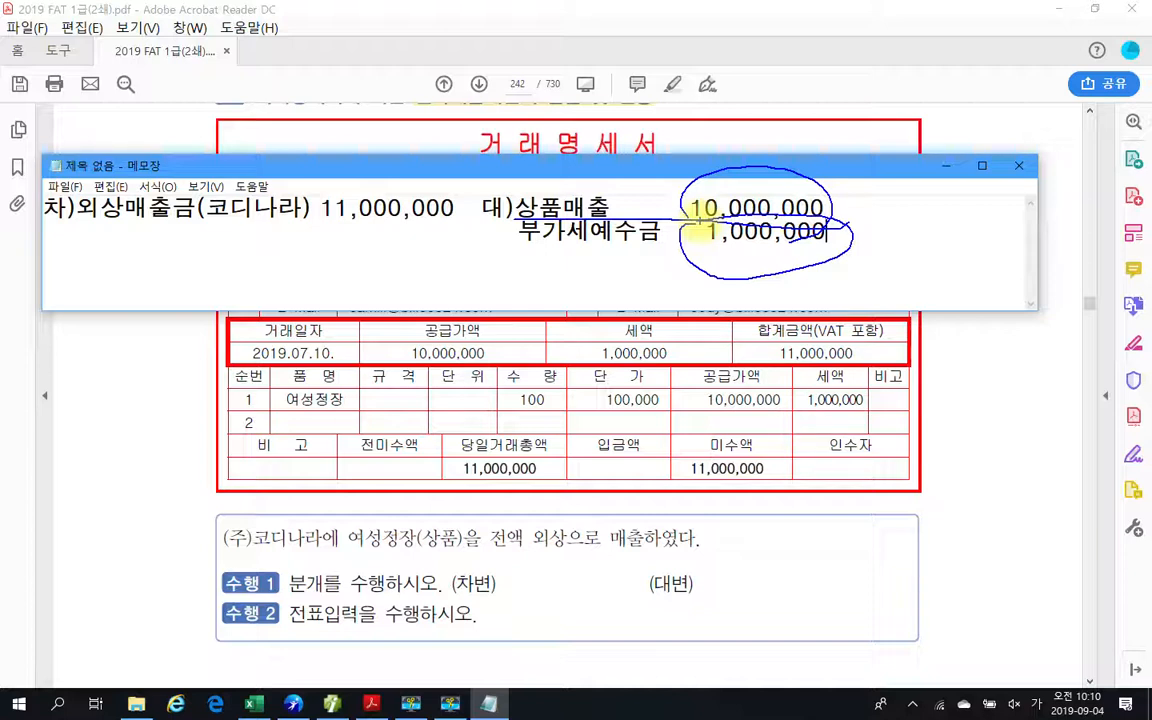
Mark the customer name 코디나라, the 11,000,000 debit and the two credit amounts in the note with the screen pen.
{"action": "mouse_move", "coordinate": [300, 195]}
{"action": "left_mouse_down"}
{"action": "mouse_move", "coordinate": [215, 232]}
{"action": "mouse_move", "coordinate": [295, 246]}
{"action": "left_mouse_up"}
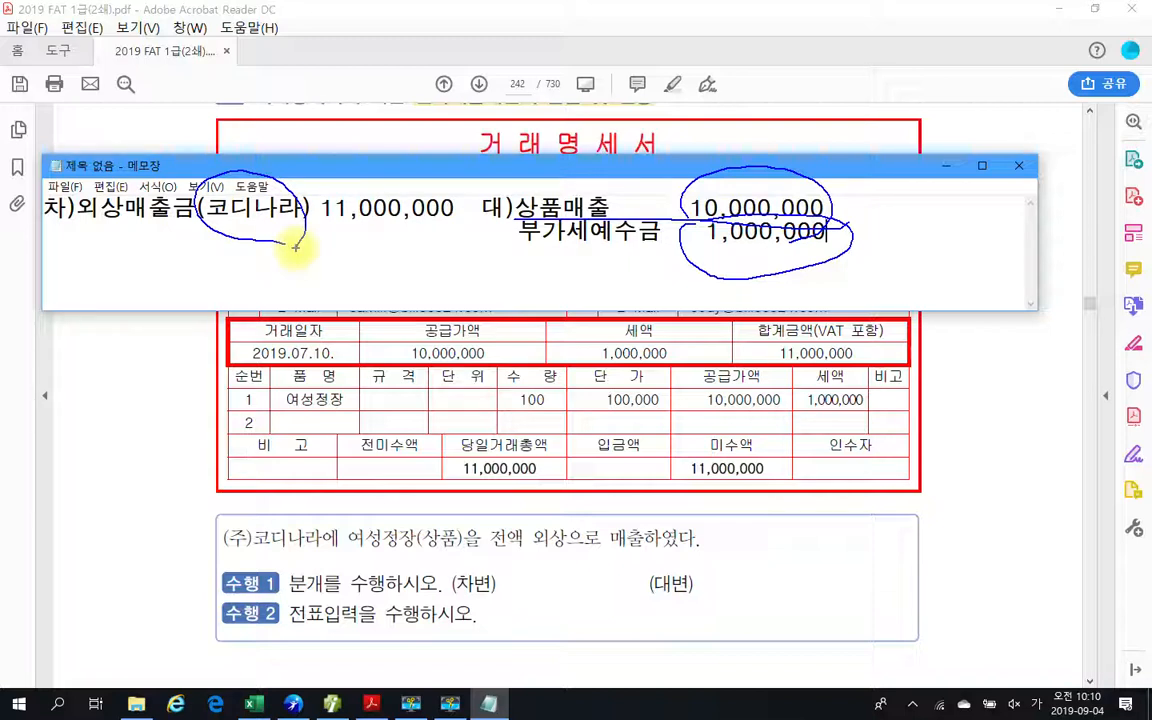
{"action": "left_click_drag", "start_coordinate": [311, 240], "coordinate": [400, 240]}
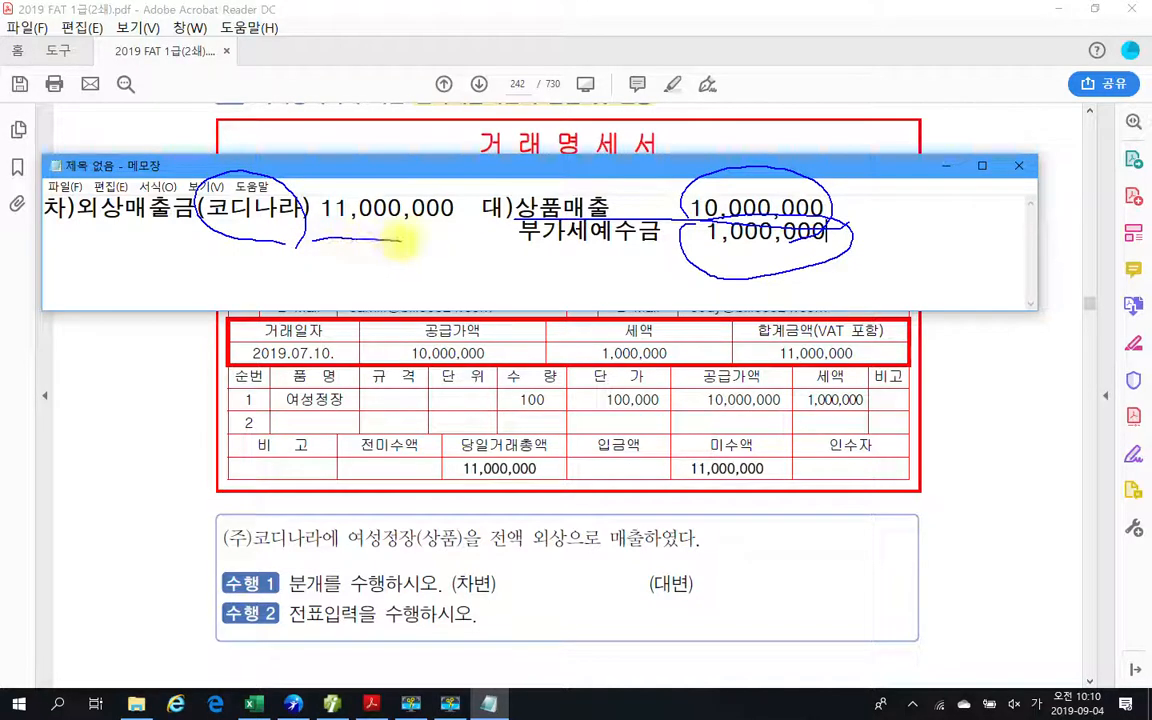
{"action": "left_click_drag", "start_coordinate": [786, 152], "coordinate": [863, 152]}
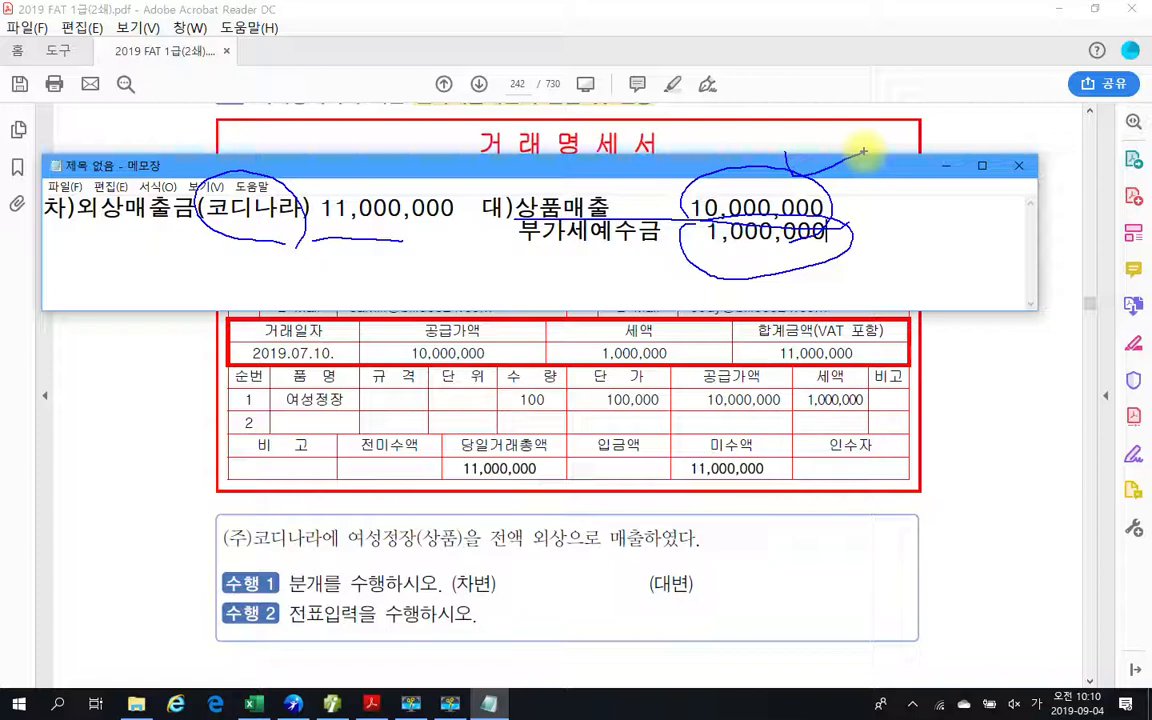
{"action": "mouse_move", "coordinate": [695, 226]}
{"action": "left_mouse_down"}
{"action": "mouse_move", "coordinate": [728, 265]}
{"action": "mouse_move", "coordinate": [823, 237]}
{"action": "mouse_move", "coordinate": [748, 275]}
{"action": "left_mouse_up"}
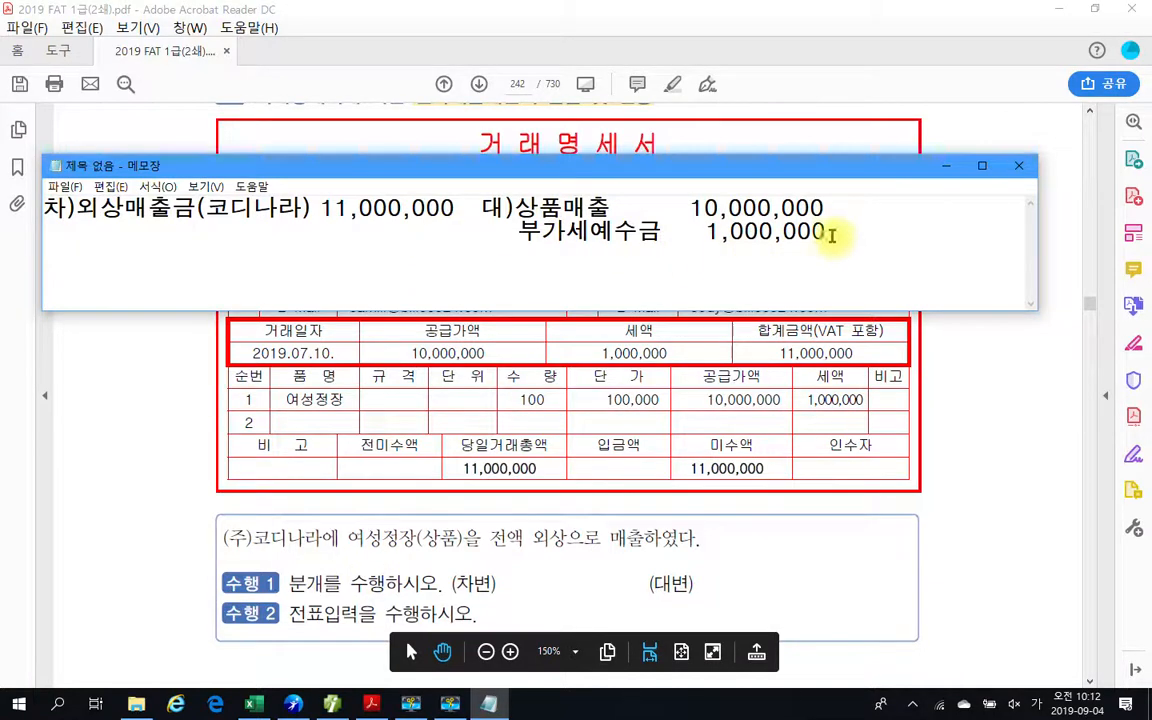
{"action": "key", "text": "ctrl+a"}
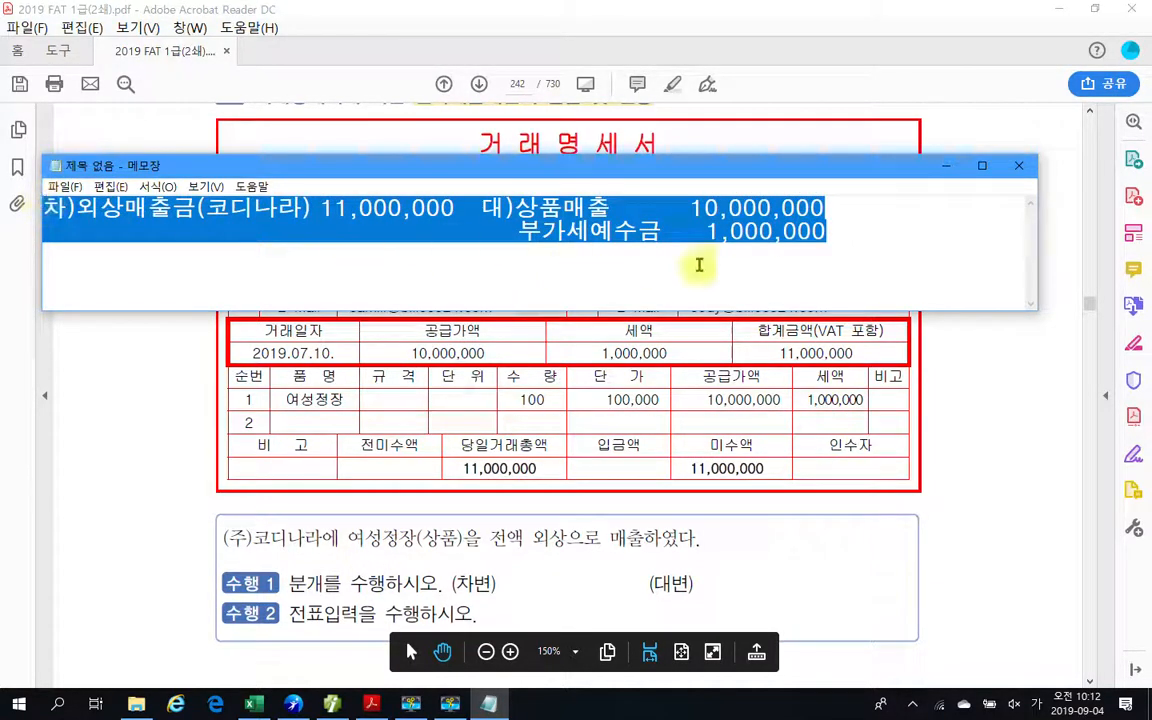
{"action": "left_click", "coordinate": [838, 245]}
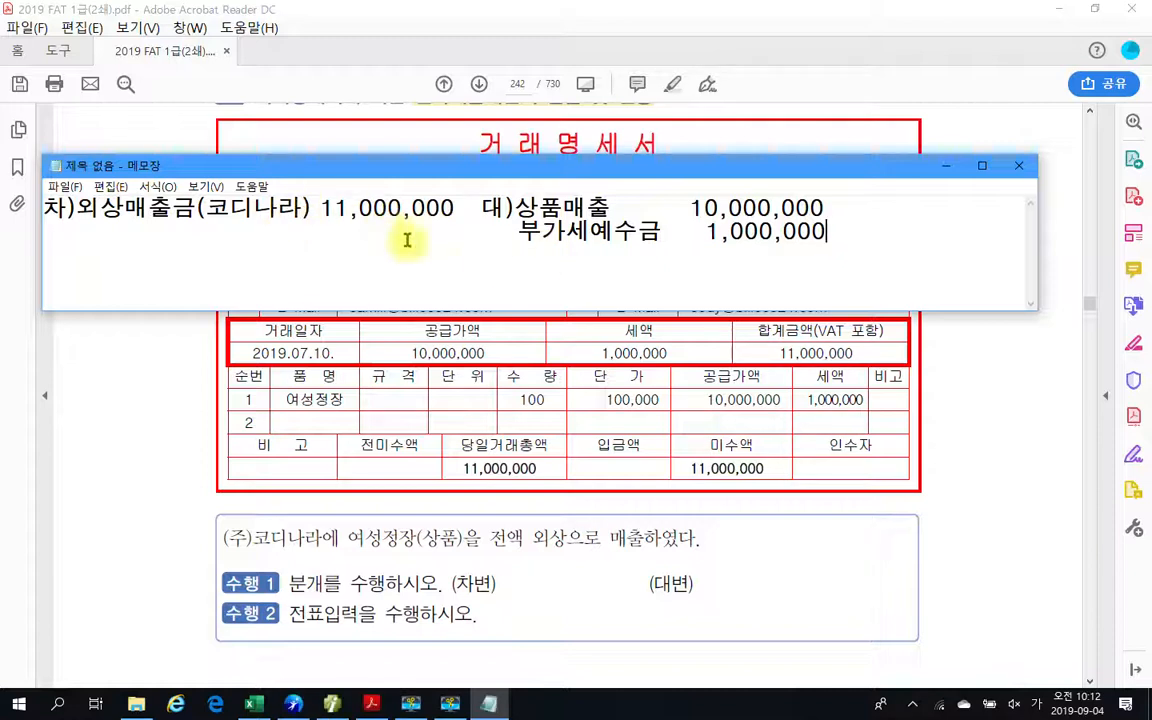
{"action": "left_click_drag", "start_coordinate": [818, 239], "coordinate": [63, 190]}
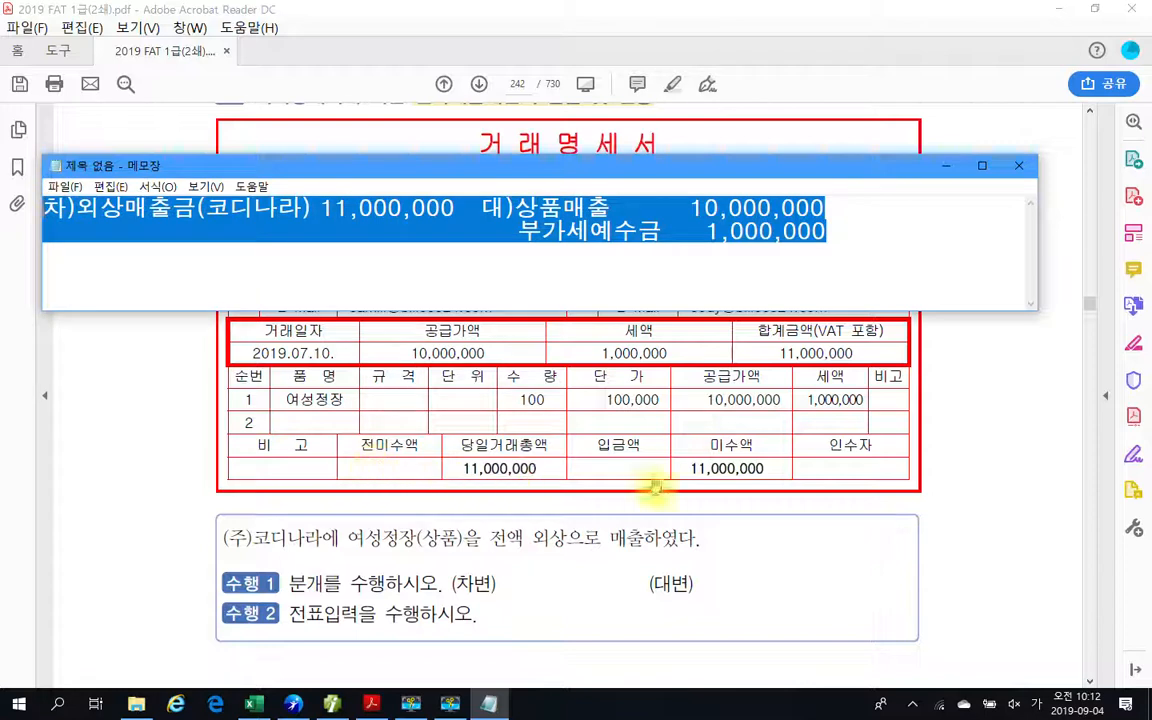
{"action": "left_click", "coordinate": [846, 242]}
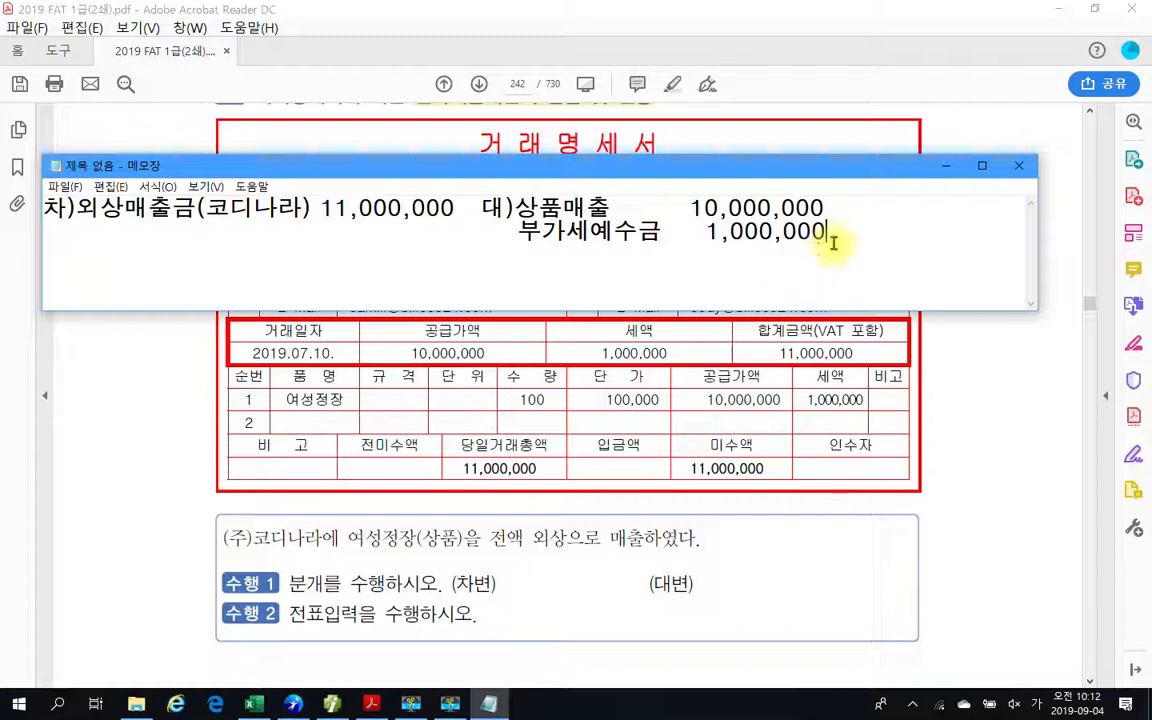
{"action": "left_click_drag", "start_coordinate": [825, 230], "coordinate": [21, 193]}
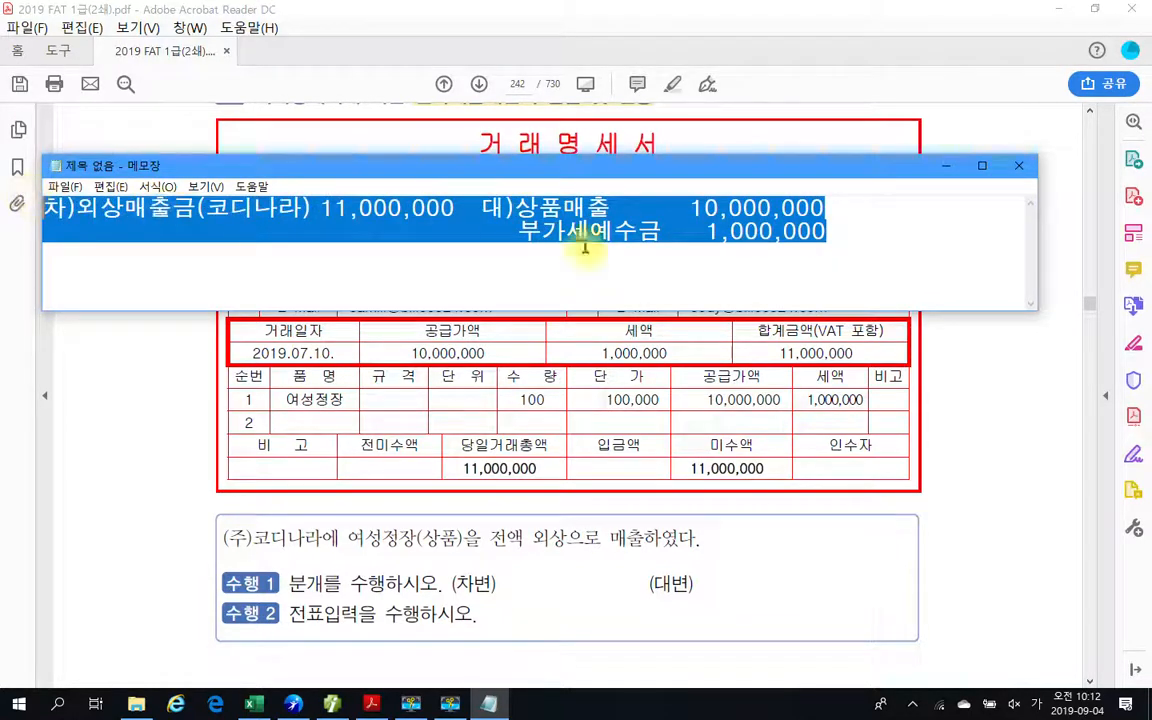
{"action": "left_click", "coordinate": [897, 238]}
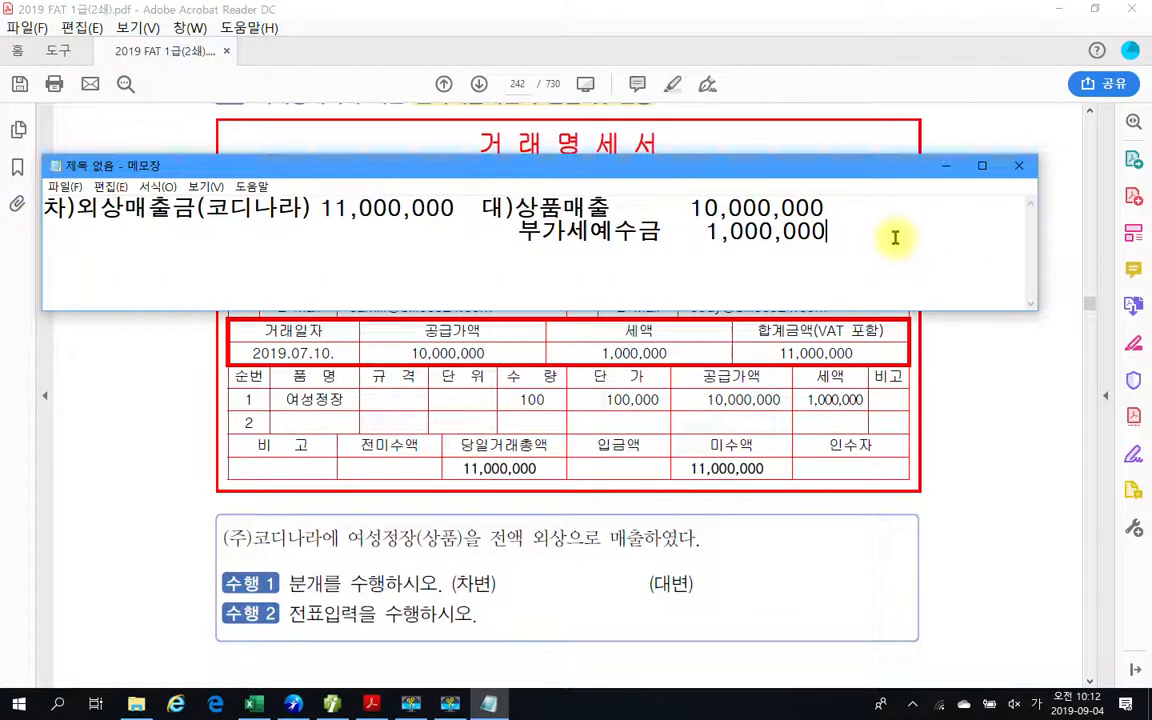
{"action": "left_click_drag", "start_coordinate": [795, 222], "coordinate": [13, 190]}
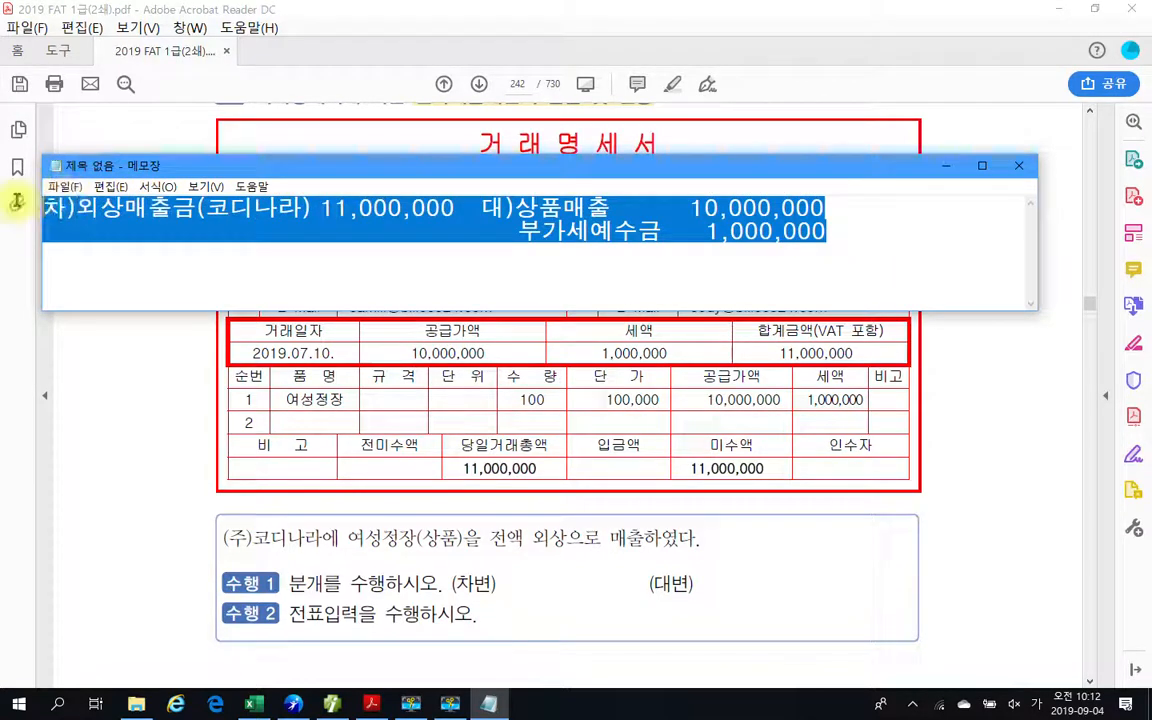
{"action": "left_click", "coordinate": [735, 270]}
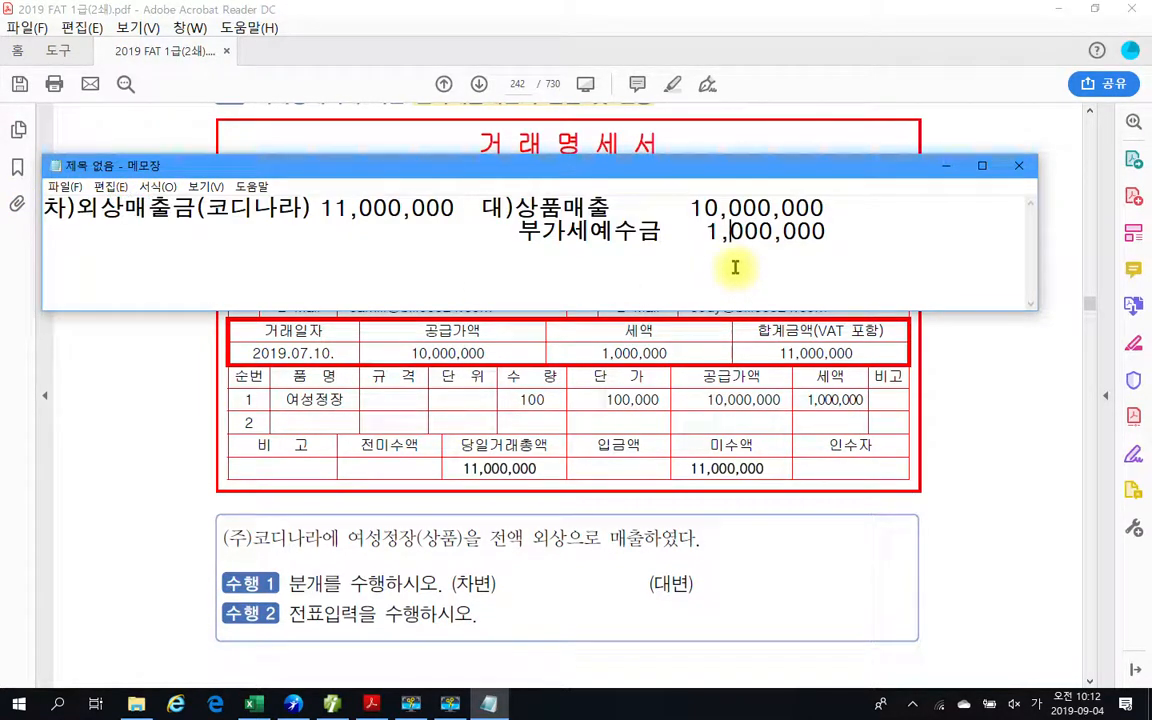
Minimise the journal entry note and switch to the accounting program's 매입매출전표입력 screen, setting the entry month to 7.
{"action": "left_click", "coordinate": [946, 167]}
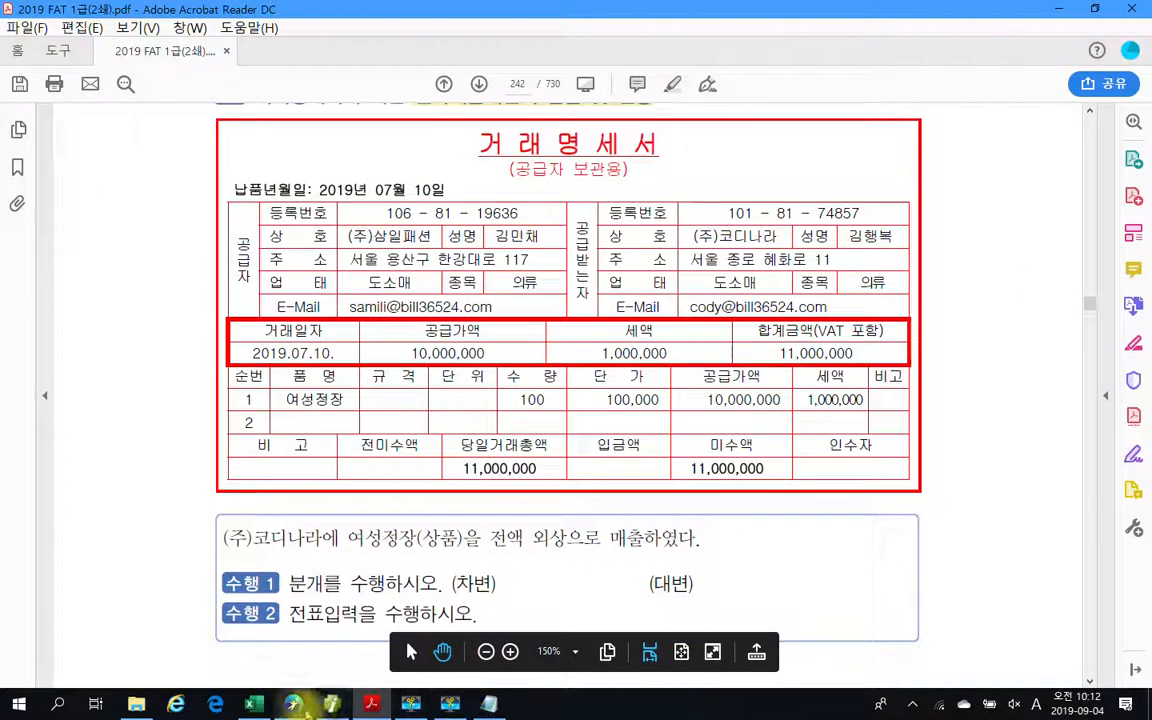
{"action": "left_click", "coordinate": [332, 703]}
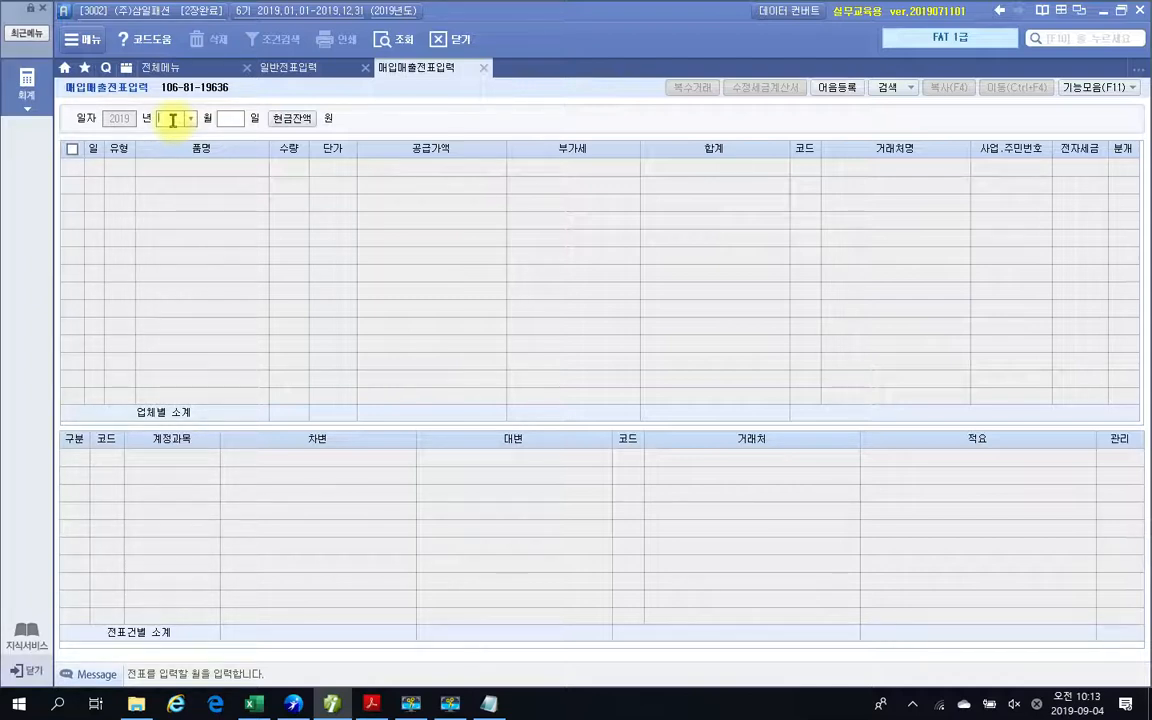
{"action": "type", "text": "7"}
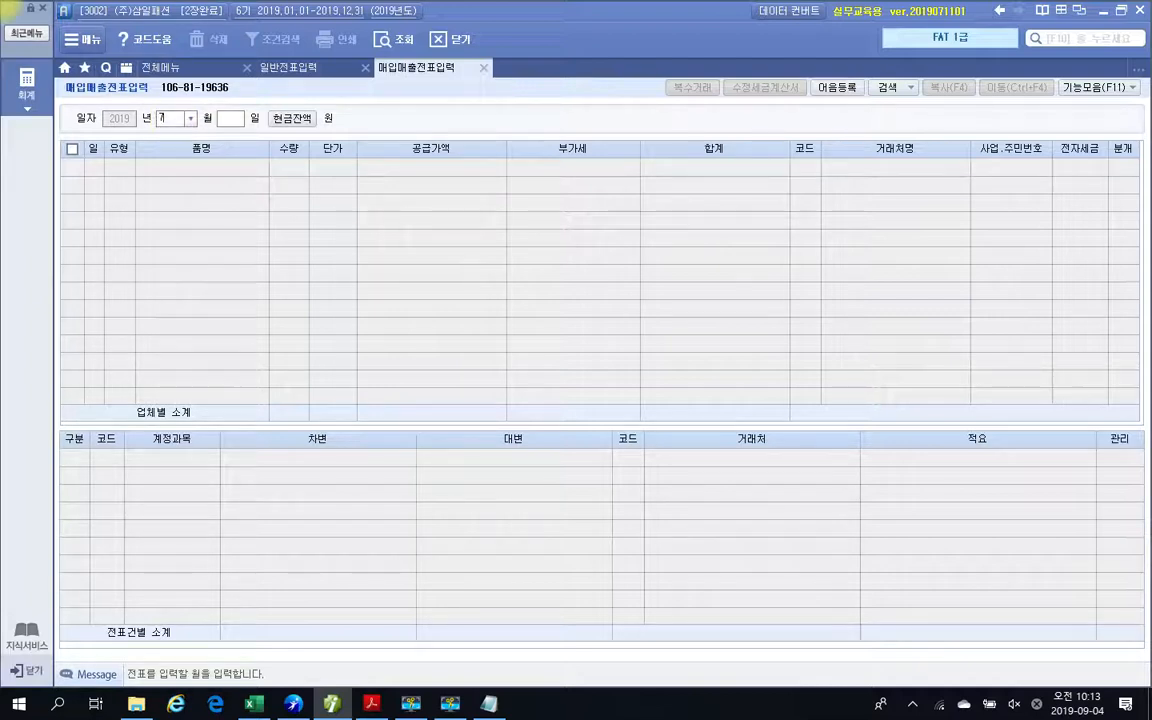
{"action": "key", "text": "Return"}
{"action": "key", "text": "Return"}
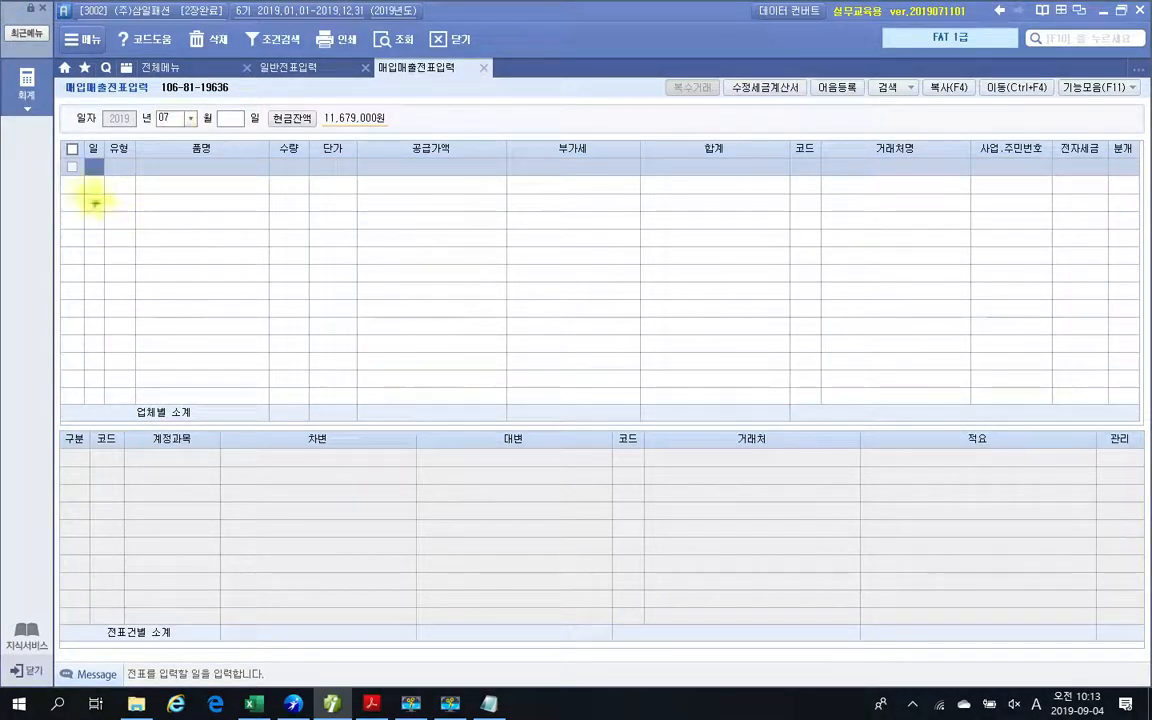
Point out the voucher's entry rows and month field with the screen pen, clear the marks, and set the first line's day to 10.
{"action": "mouse_move", "coordinate": [72, 145]}
{"action": "left_mouse_down"}
{"action": "mouse_move", "coordinate": [111, 328]}
{"action": "mouse_move", "coordinate": [98, 396]}
{"action": "mouse_move", "coordinate": [108, 412]}
{"action": "left_mouse_up"}
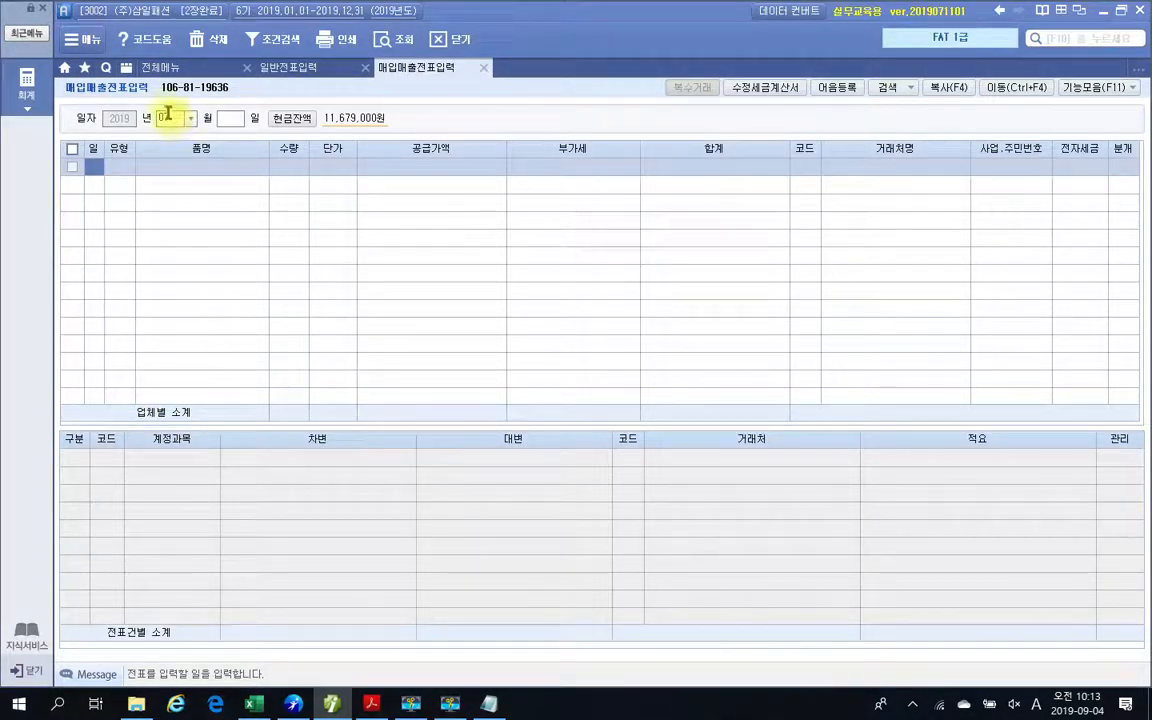
{"action": "mouse_move", "coordinate": [144, 104]}
{"action": "left_mouse_down"}
{"action": "mouse_move", "coordinate": [195, 143]}
{"action": "mouse_move", "coordinate": [233, 115]}
{"action": "mouse_move", "coordinate": [233, 127]}
{"action": "left_mouse_up"}
{"action": "key", "text": "Escape"}
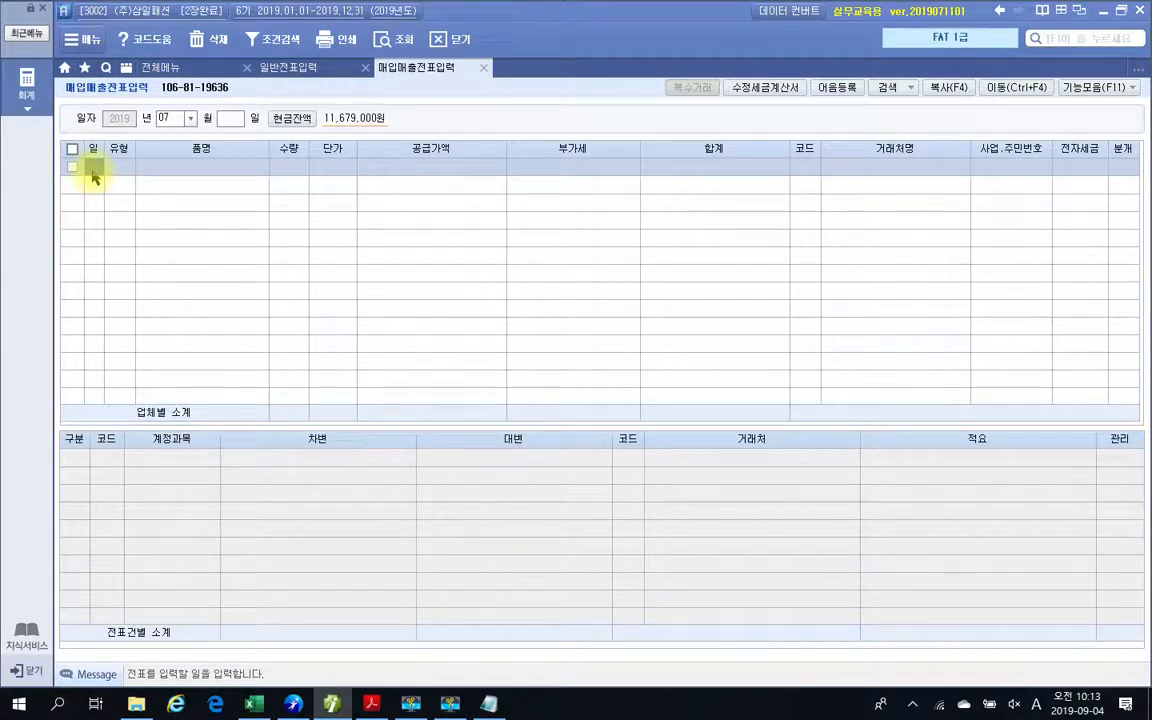
{"action": "type", "text": "10"}
{"action": "key", "text": "Return"}
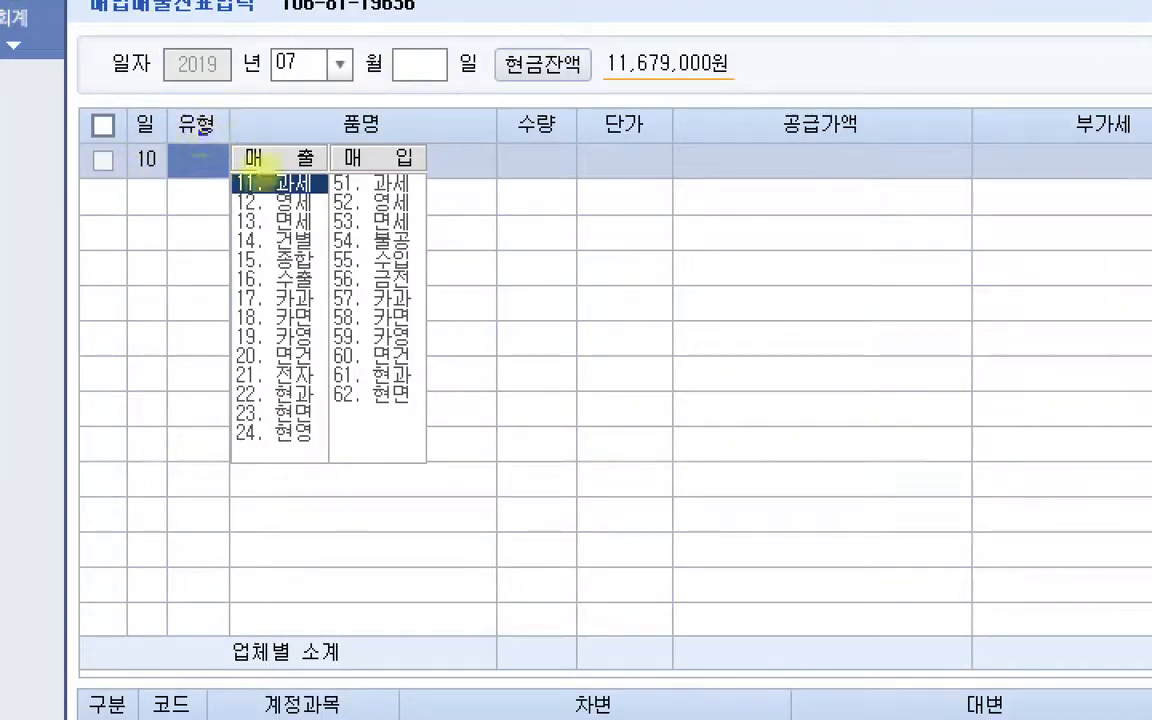
Frame the transaction type list, circle its 매출 and 매입 columns, and draw a large X over the empty grid with the screen pen.
{"action": "left_click_drag", "start_coordinate": [199, 131], "coordinate": [466, 498]}
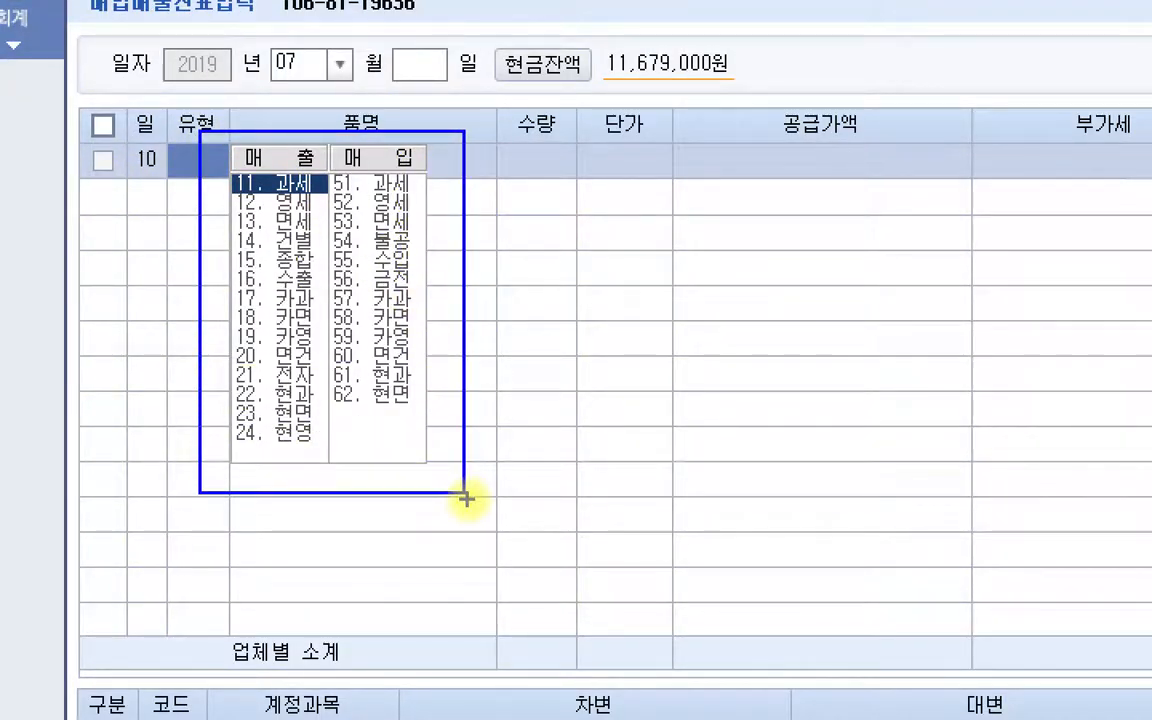
{"action": "mouse_move", "coordinate": [230, 452]}
{"action": "left_mouse_down"}
{"action": "mouse_move", "coordinate": [301, 329]}
{"action": "mouse_move", "coordinate": [275, 494]}
{"action": "left_mouse_up"}
{"action": "mouse_move", "coordinate": [398, 443]}
{"action": "left_mouse_down"}
{"action": "mouse_move", "coordinate": [399, 159]}
{"action": "mouse_move", "coordinate": [446, 398]}
{"action": "left_mouse_up"}
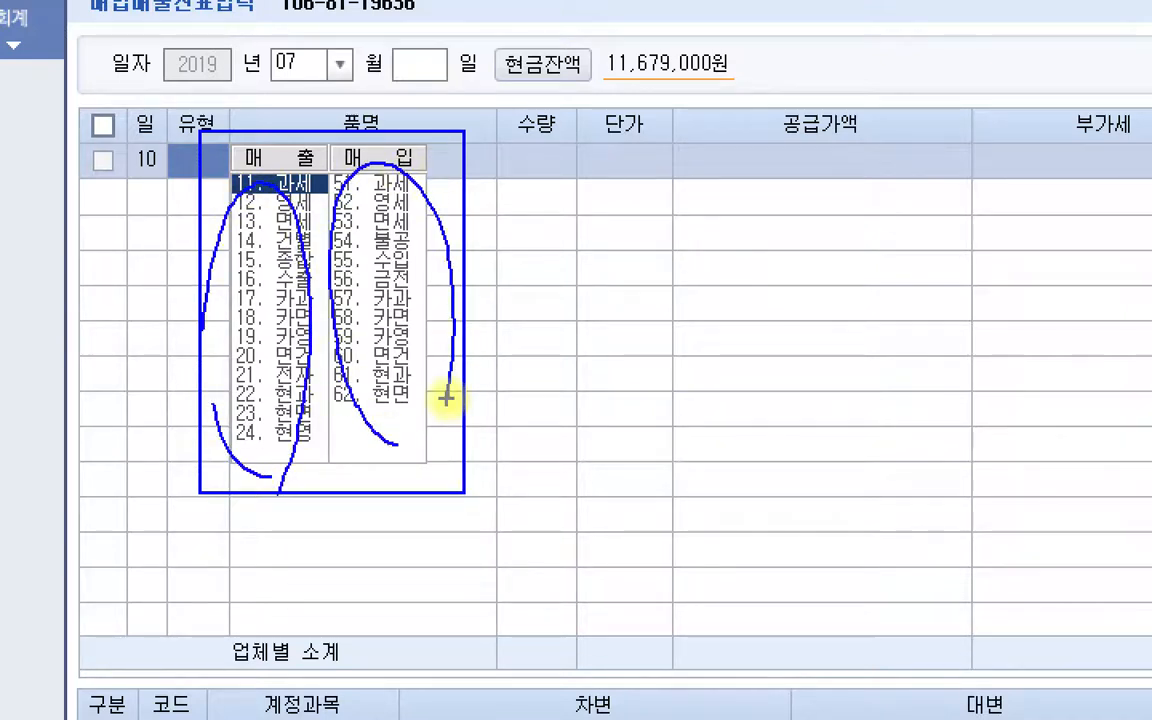
{"action": "left_click_drag", "start_coordinate": [800, 207], "coordinate": [683, 355]}
{"action": "left_click_drag", "start_coordinate": [695, 230], "coordinate": [807, 352]}
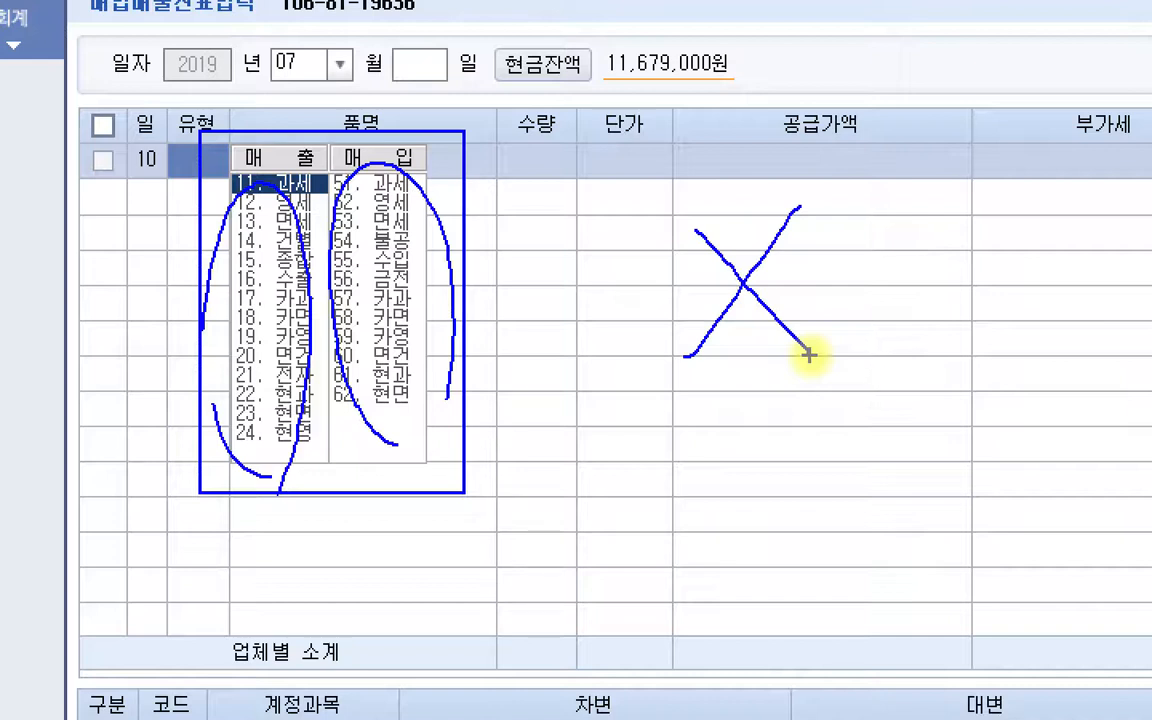
Circle the 유형 and 매출 headings and cross out the 매입 heading with the screen pen.
{"action": "mouse_move", "coordinate": [160, 135]}
{"action": "left_mouse_down"}
{"action": "mouse_move", "coordinate": [205, 100]}
{"action": "mouse_move", "coordinate": [172, 180]}
{"action": "left_mouse_up"}
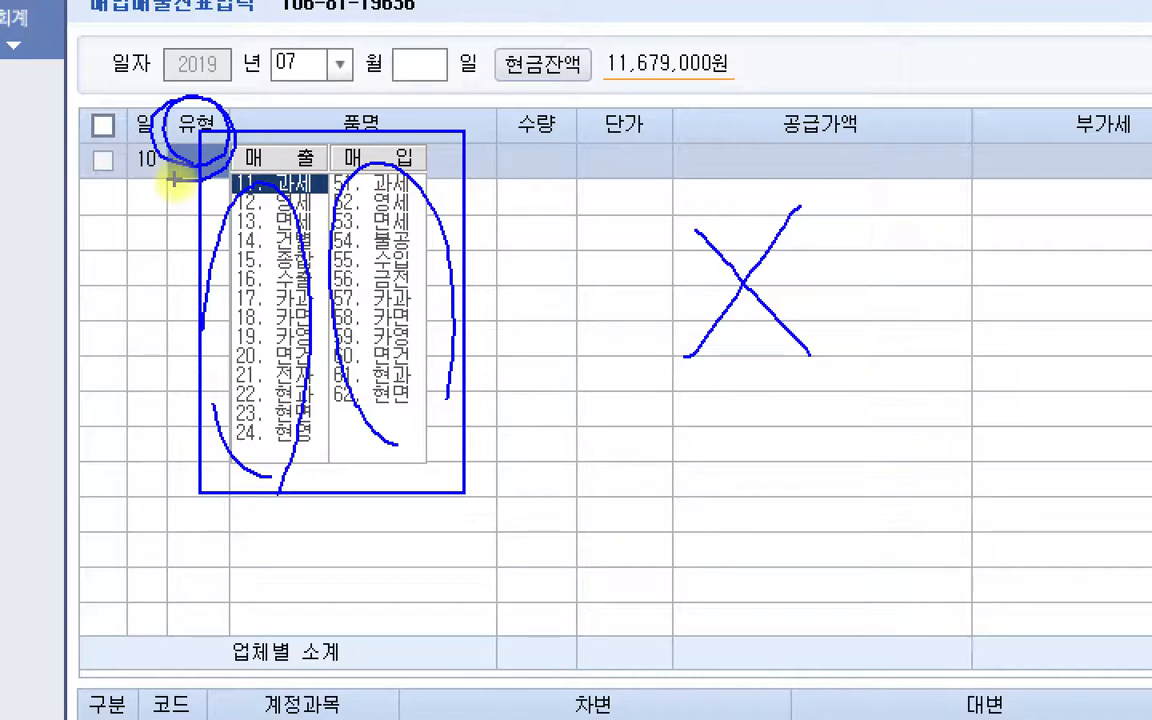
{"action": "left_click_drag", "start_coordinate": [272, 137], "coordinate": [286, 169]}
{"action": "left_click_drag", "start_coordinate": [410, 153], "coordinate": [370, 203]}
{"action": "left_click_drag", "start_coordinate": [378, 142], "coordinate": [437, 202]}
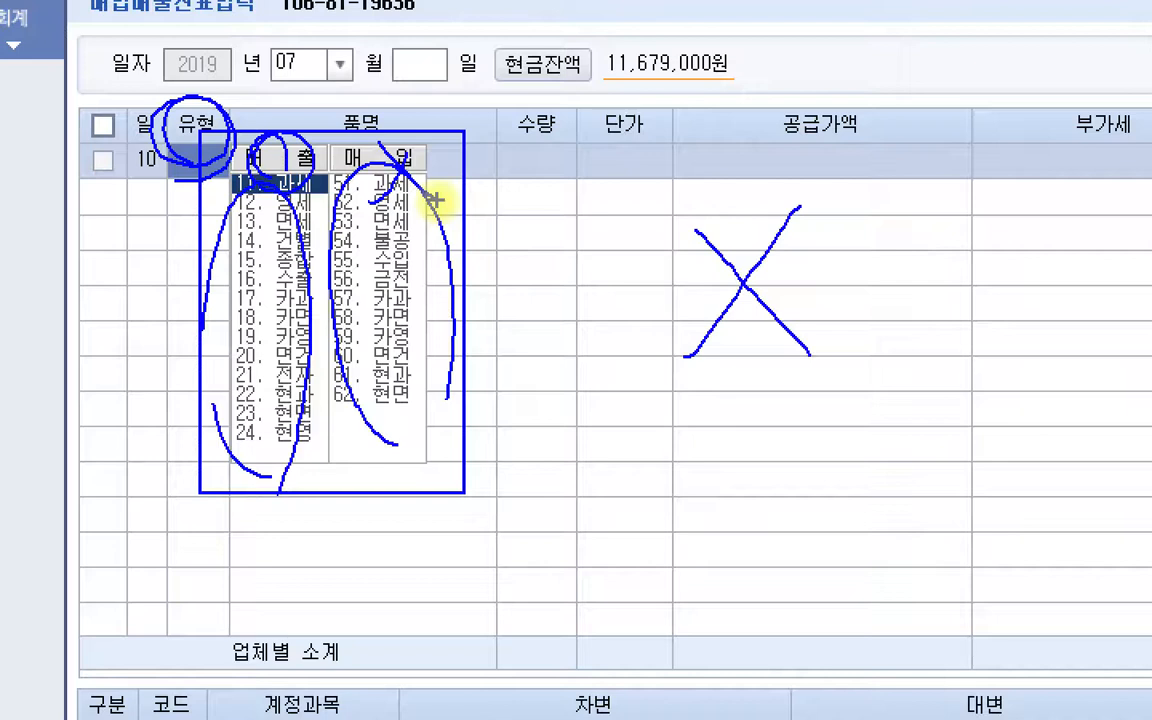
Circle the sales types 17. 카과, 11. 과세, 12. 영세 and 13. 면세 and add check marks beside the list with the screen pen.
{"action": "mouse_move", "coordinate": [331, 300]}
{"action": "left_mouse_down"}
{"action": "mouse_move", "coordinate": [228, 286]}
{"action": "mouse_move", "coordinate": [312, 302]}
{"action": "left_mouse_up"}
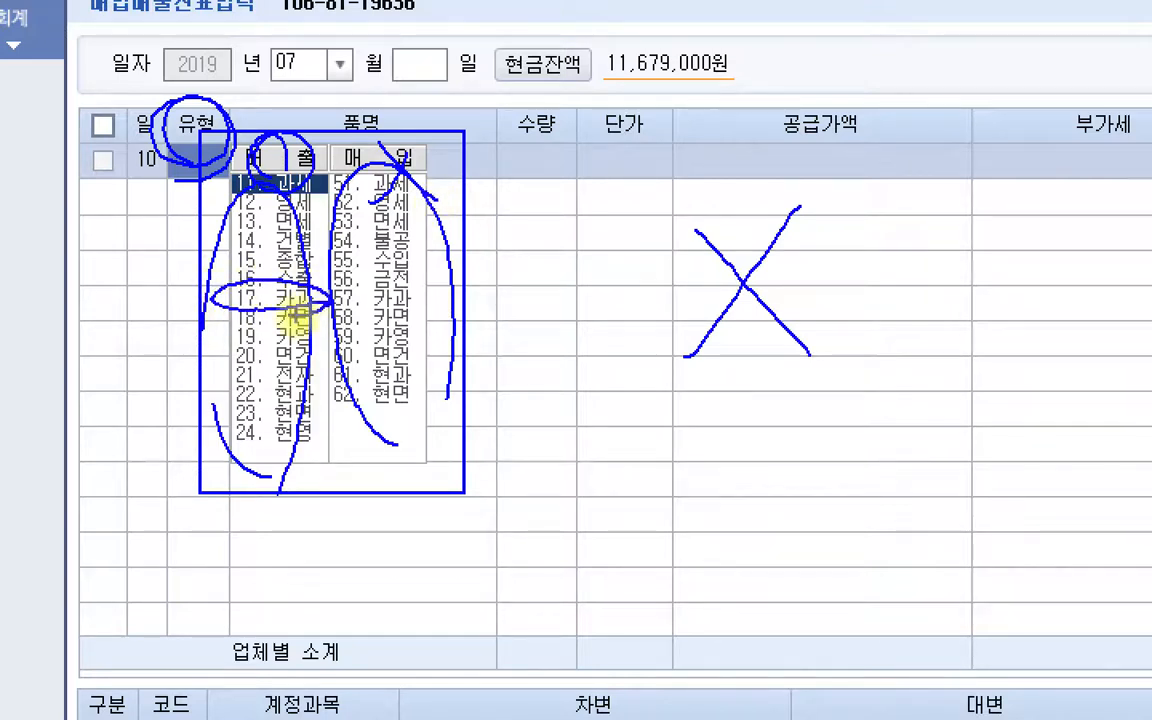
{"action": "mouse_move", "coordinate": [300, 214]}
{"action": "left_mouse_down"}
{"action": "mouse_move", "coordinate": [231, 236]}
{"action": "mouse_move", "coordinate": [339, 226]}
{"action": "mouse_move", "coordinate": [321, 237]}
{"action": "mouse_move", "coordinate": [290, 185]}
{"action": "mouse_move", "coordinate": [309, 198]}
{"action": "mouse_move", "coordinate": [207, 152]}
{"action": "mouse_move", "coordinate": [290, 200]}
{"action": "left_mouse_up"}
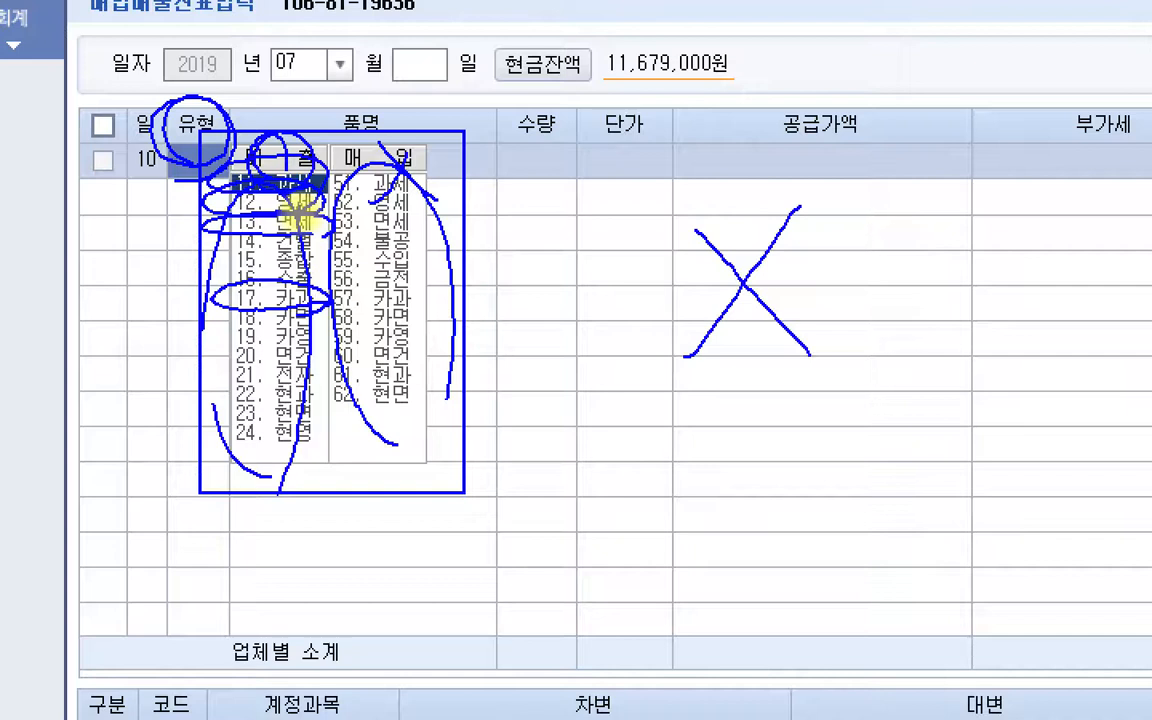
{"action": "mouse_move", "coordinate": [160, 282]}
{"action": "left_mouse_down"}
{"action": "mouse_move", "coordinate": [172, 308]}
{"action": "mouse_move", "coordinate": [203, 272]}
{"action": "left_mouse_up"}
{"action": "mouse_move", "coordinate": [157, 230]}
{"action": "left_mouse_down"}
{"action": "mouse_move", "coordinate": [183, 213]}
{"action": "mouse_move", "coordinate": [206, 150]}
{"action": "left_mouse_up"}
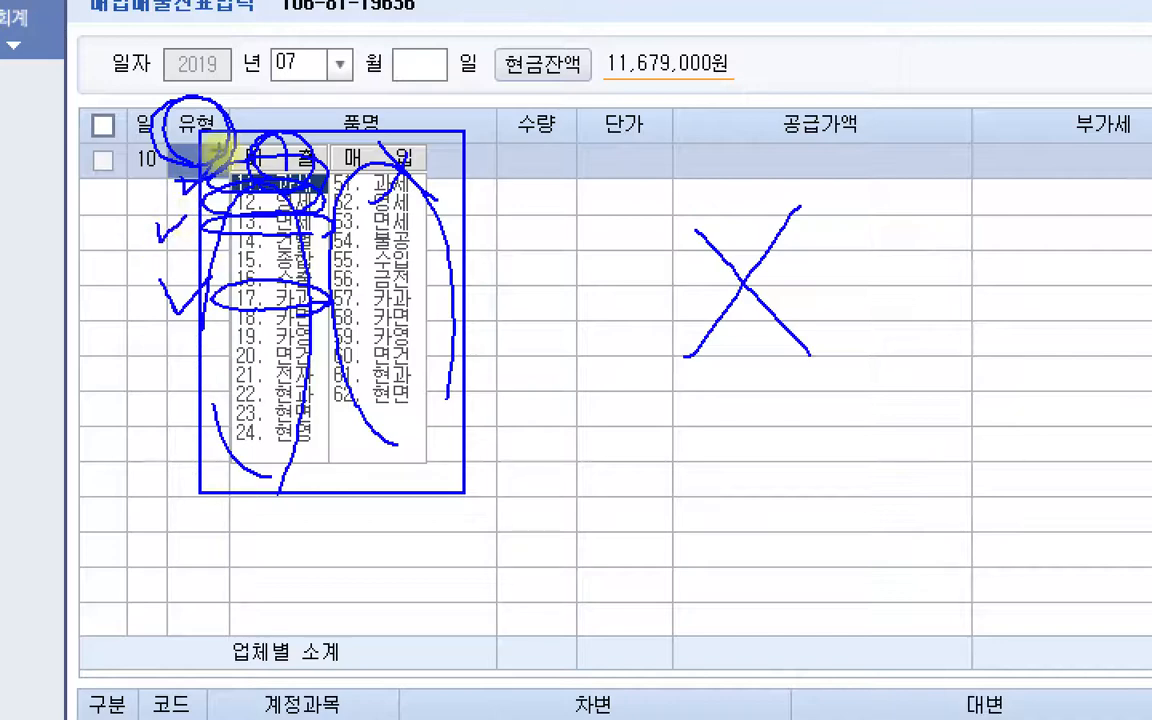
Clear the pen marks and set the 10 July line's type to 11. 과세.
{"action": "key", "text": "Escape"}
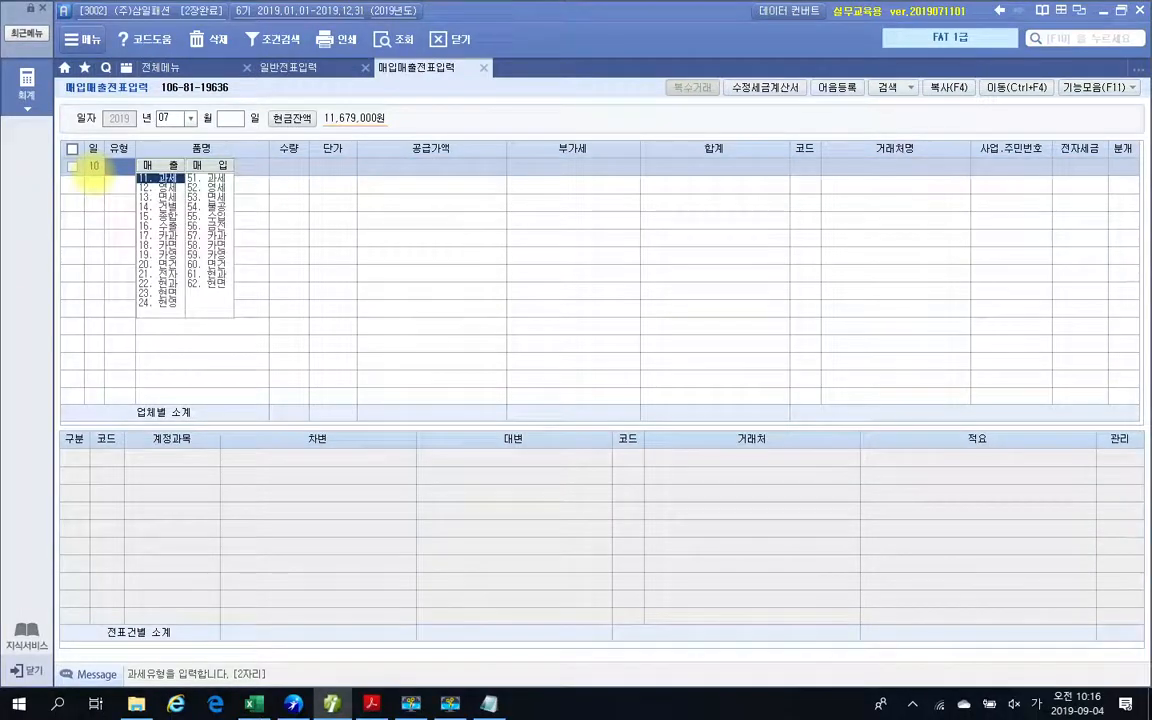
{"action": "type", "text": "11"}
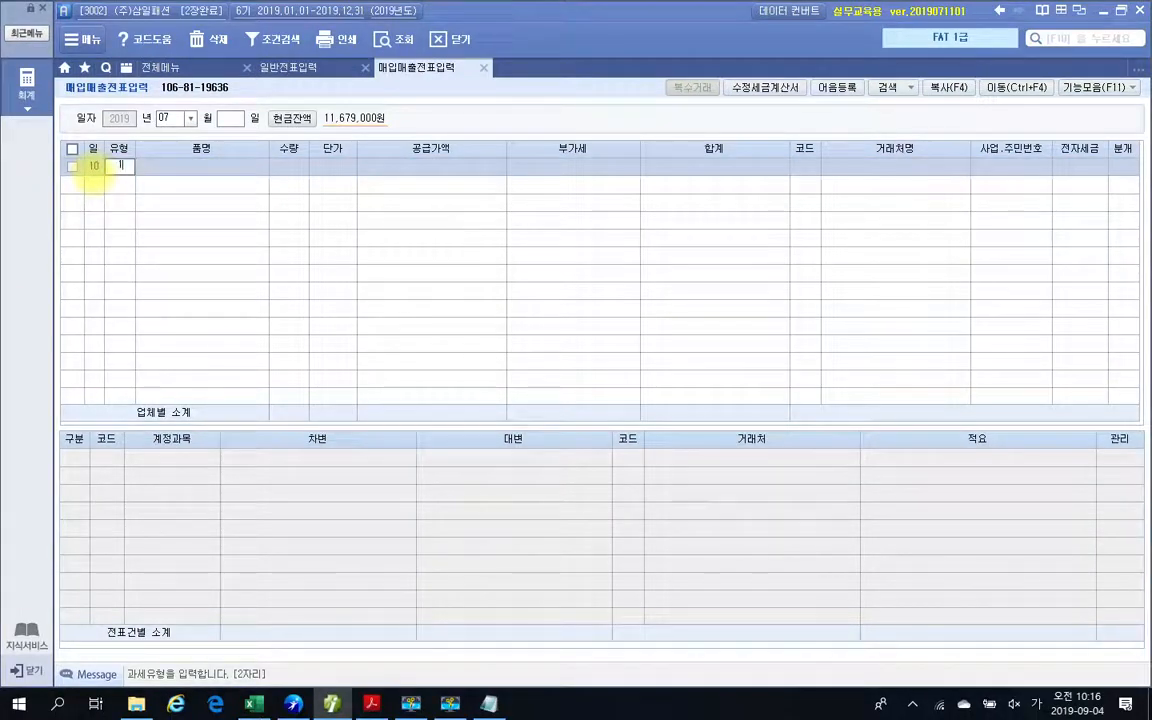
{"action": "key", "text": "Return"}
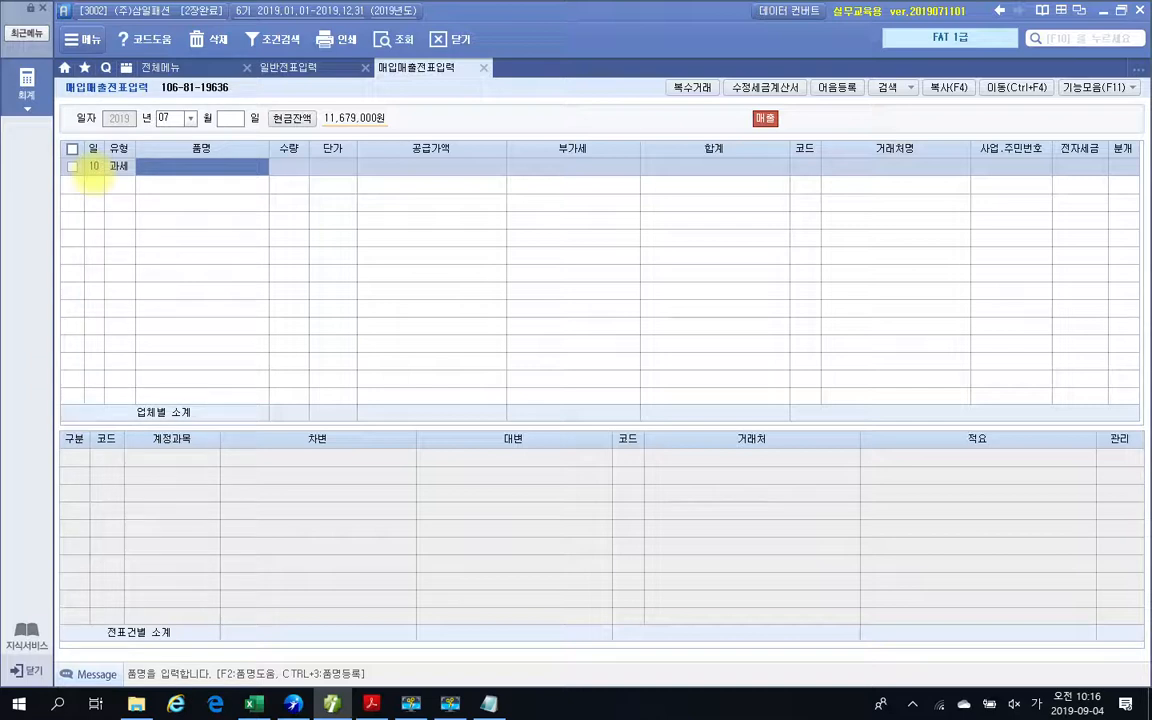
Change the line's type to 12. 영세 and set it back to 11. 과세 by choosing from the type list.
{"action": "left_click", "coordinate": [118, 166]}
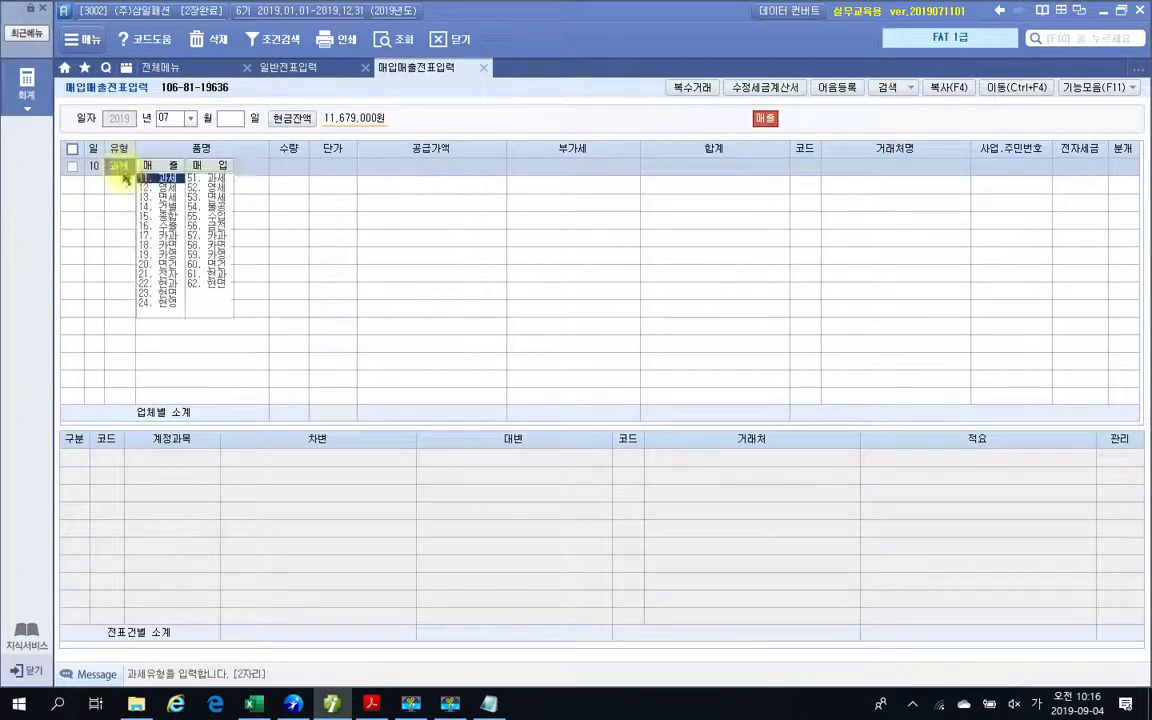
{"action": "left_click", "coordinate": [150, 181]}
{"action": "left_click", "coordinate": [121, 170]}
{"action": "left_click", "coordinate": [141, 186]}
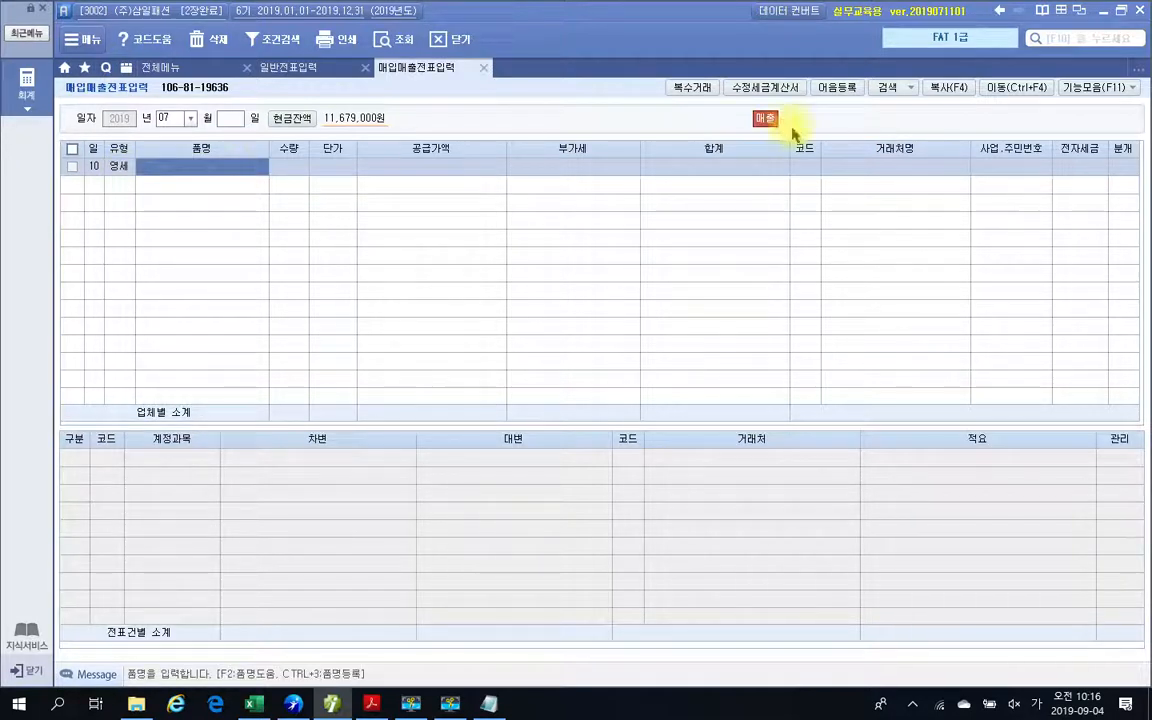
{"action": "left_click", "coordinate": [115, 164]}
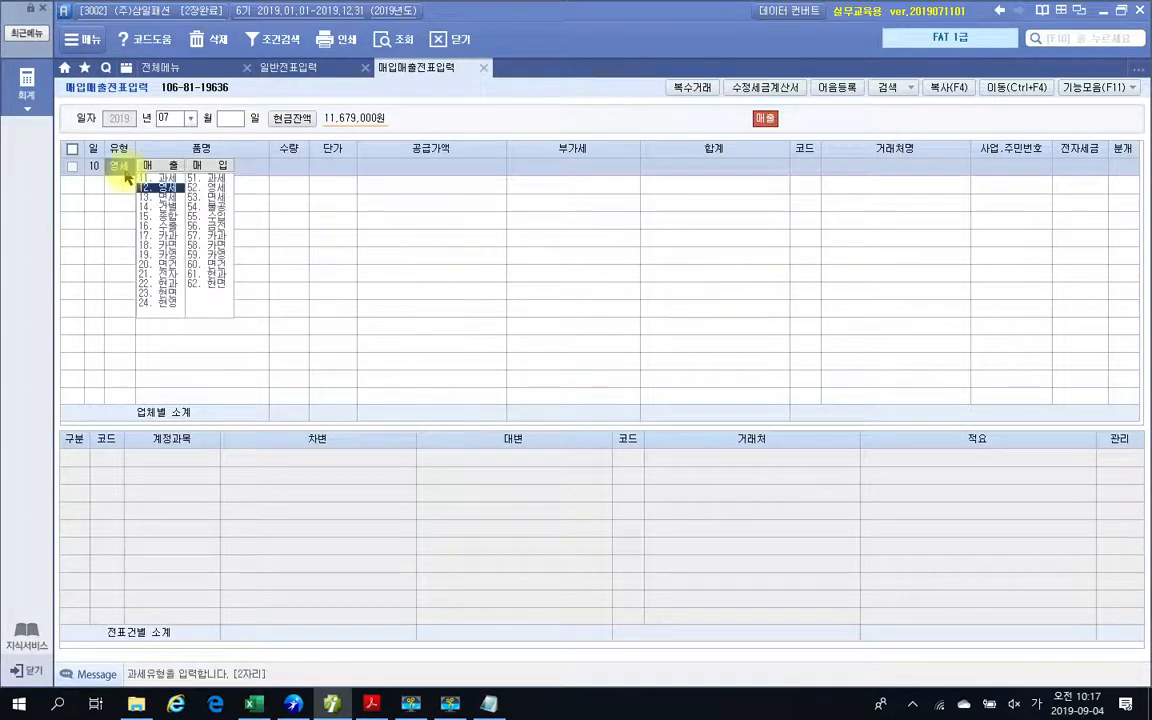
{"action": "left_click", "coordinate": [148, 179]}
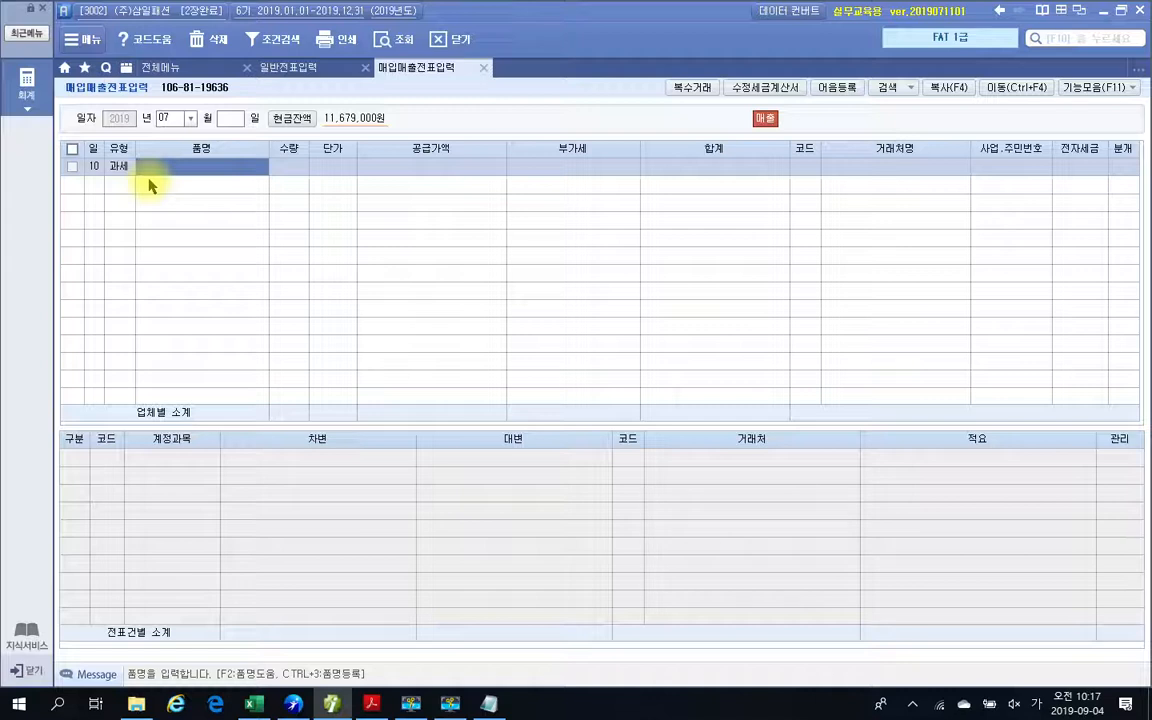
Enter the item 여성정장 with a quantity of 100 and a unit price of 100,000 on the 10 July line.
{"action": "type", "text": "여"}
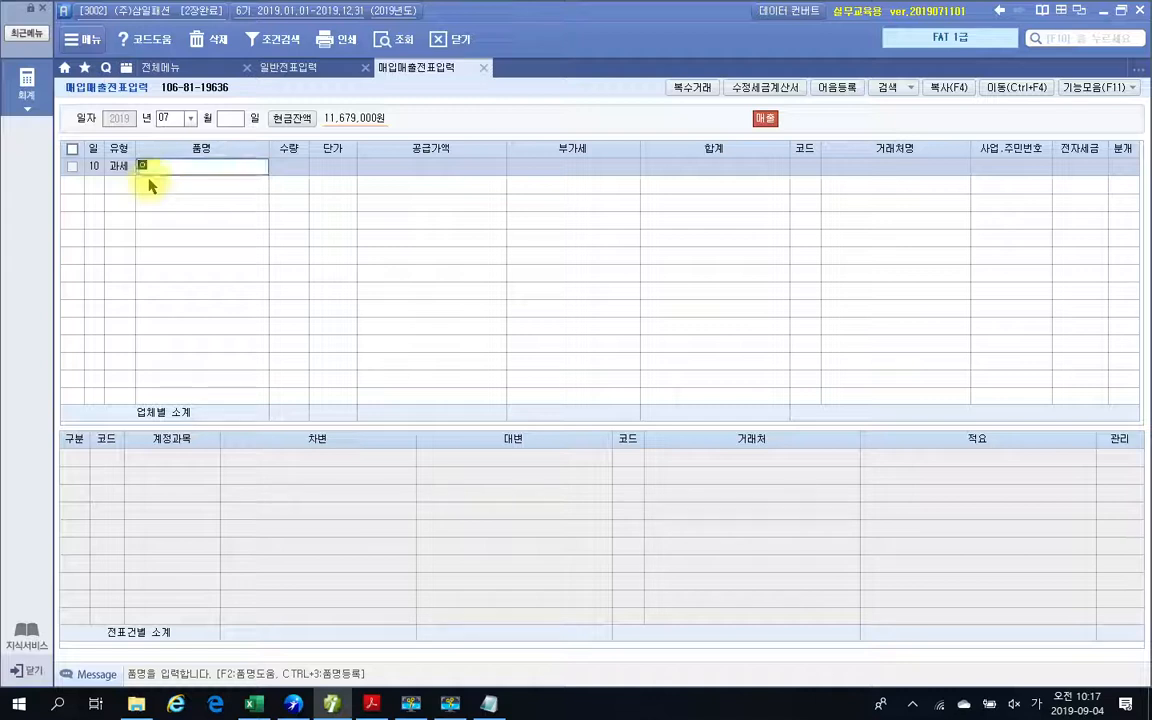
{"action": "type", "text": "성복장"}
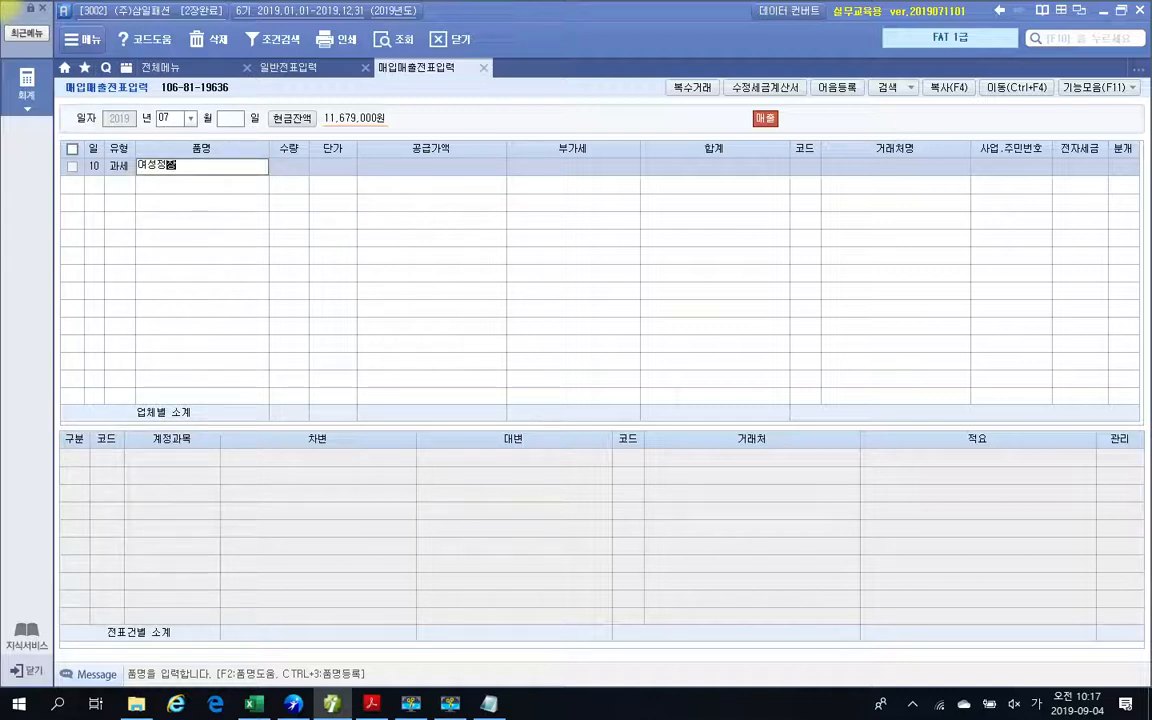
{"action": "key", "text": "Return"}
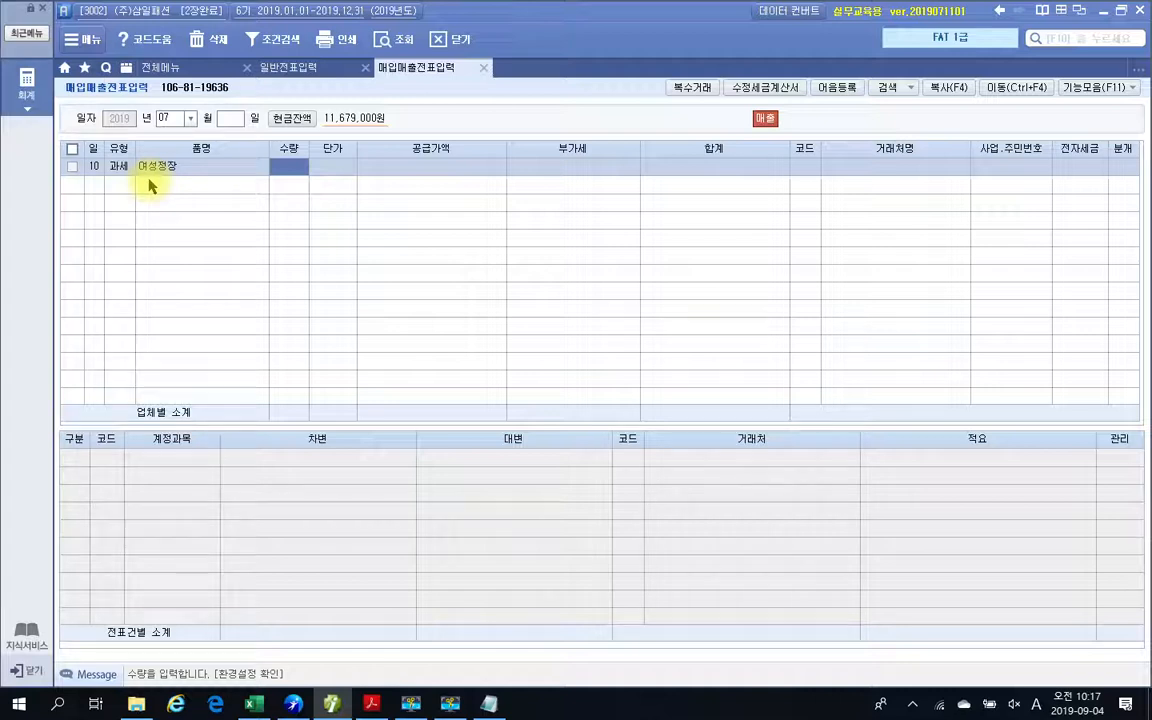
{"action": "type", "text": "100"}
{"action": "key", "text": "Return"}
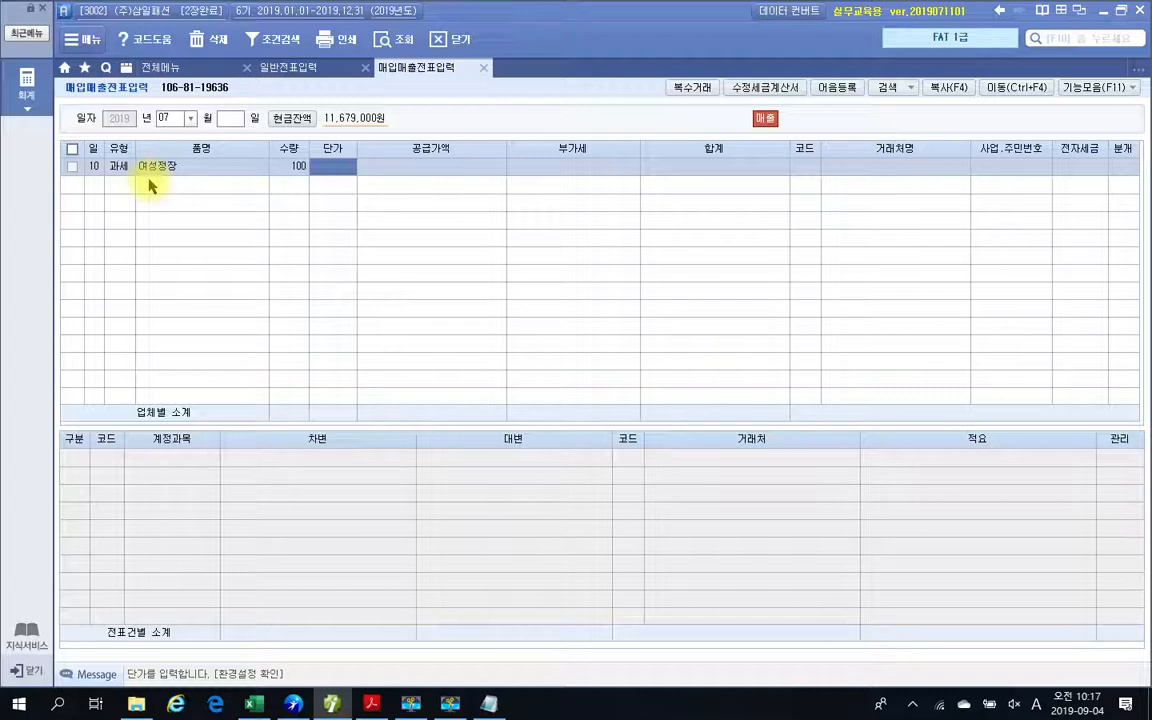
{"action": "type", "text": "1000000"}
{"action": "key", "text": "Return"}
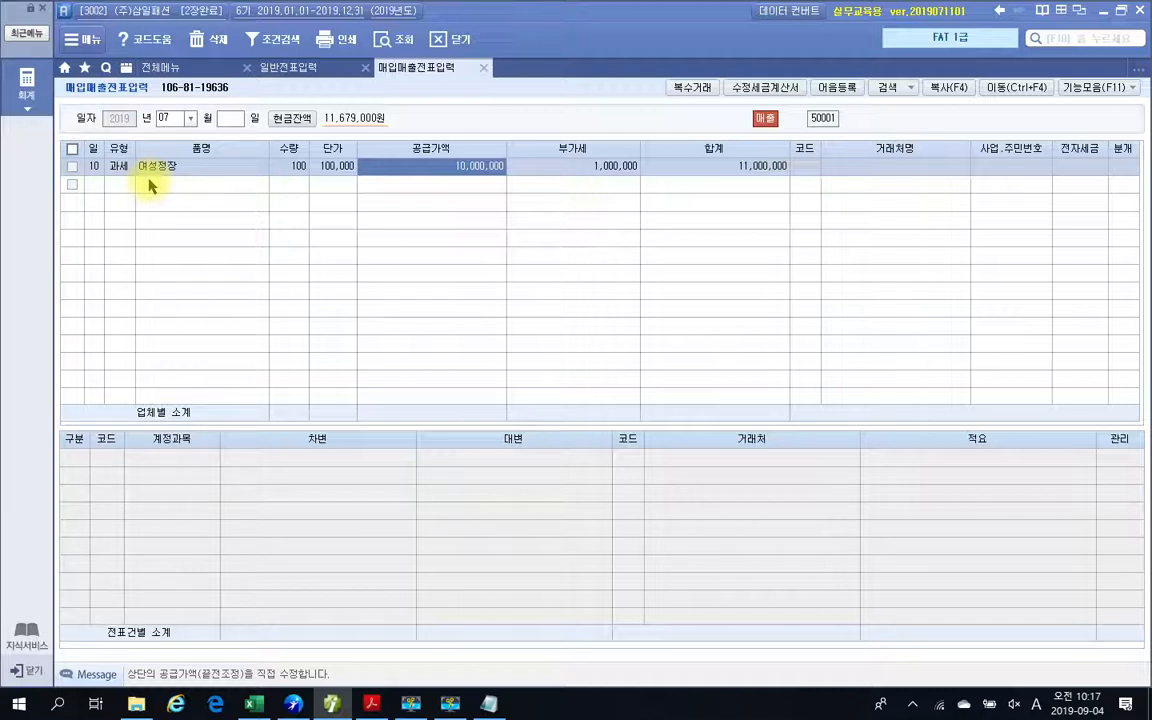
Circle the 공급가액 and 부가세 amounts with a plus sign, circle the 합계 amount with the screen pen, and clear the marks.
{"action": "key", "text": "ctrl+2"}
{"action": "mouse_move", "coordinate": [455, 131]}
{"action": "left_mouse_down"}
{"action": "mouse_move", "coordinate": [470, 213]}
{"action": "mouse_move", "coordinate": [534, 136]}
{"action": "left_mouse_up"}
{"action": "mouse_move", "coordinate": [517, 178]}
{"action": "left_mouse_down"}
{"action": "mouse_move", "coordinate": [573, 178]}
{"action": "mouse_move", "coordinate": [557, 200]}
{"action": "left_mouse_up"}
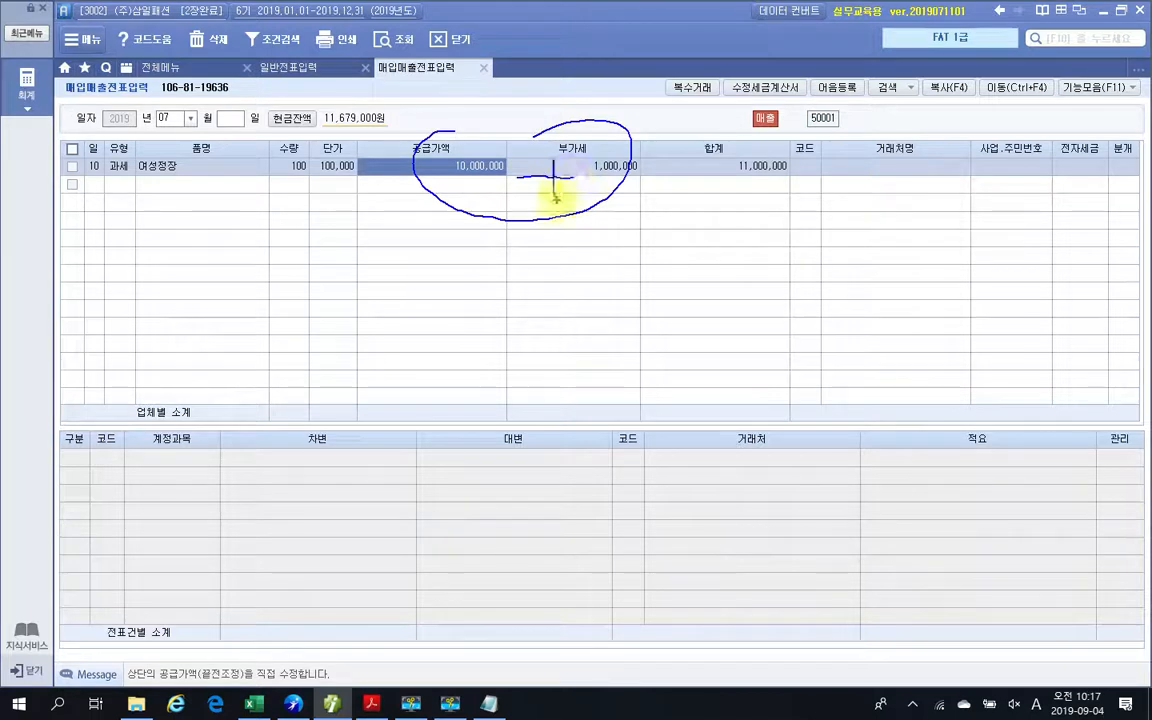
{"action": "left_click_drag", "start_coordinate": [760, 206], "coordinate": [763, 227]}
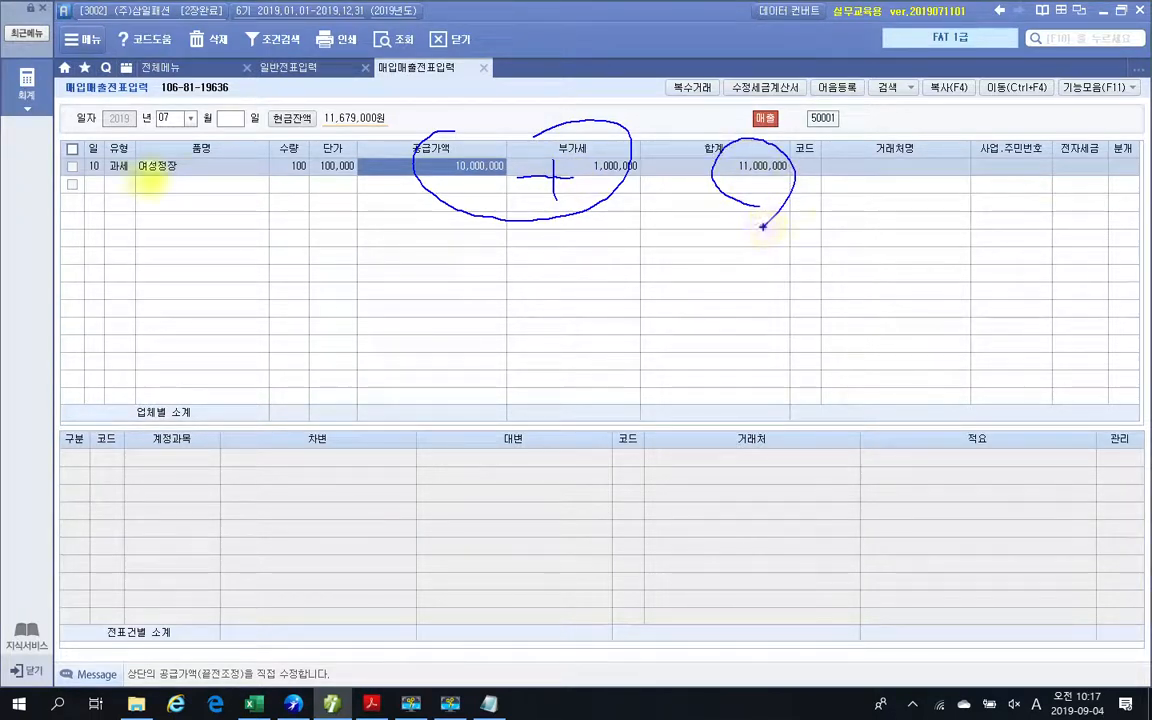
{"action": "key", "text": "Escape"}
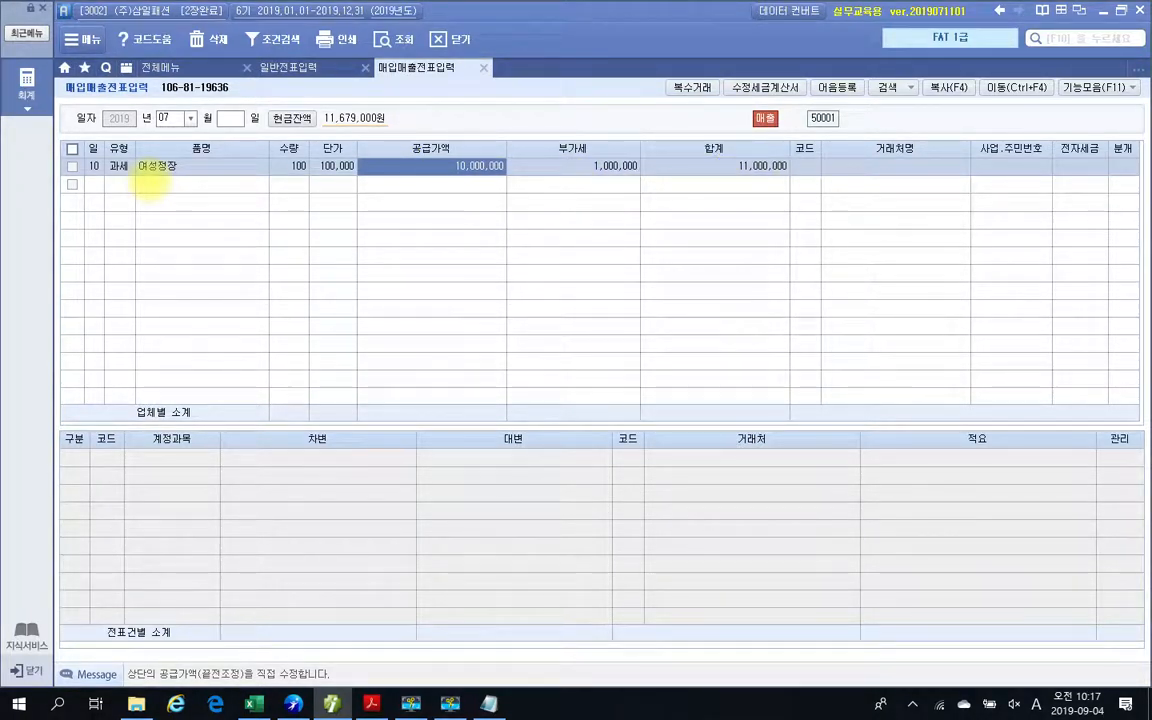
Accept the line's supply amount and VAT, and temporarily circle the customer 코드 and 거래처명 columns with the screen pen.
{"action": "key", "text": "Return"}
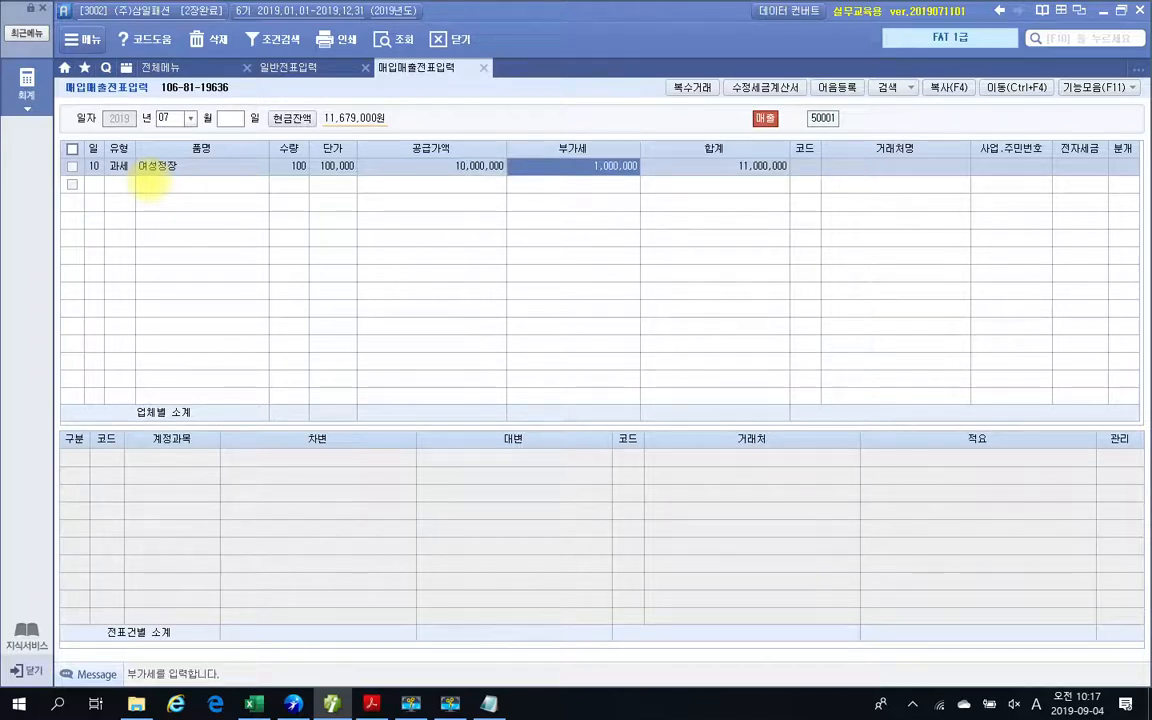
{"action": "key", "text": "Return"}
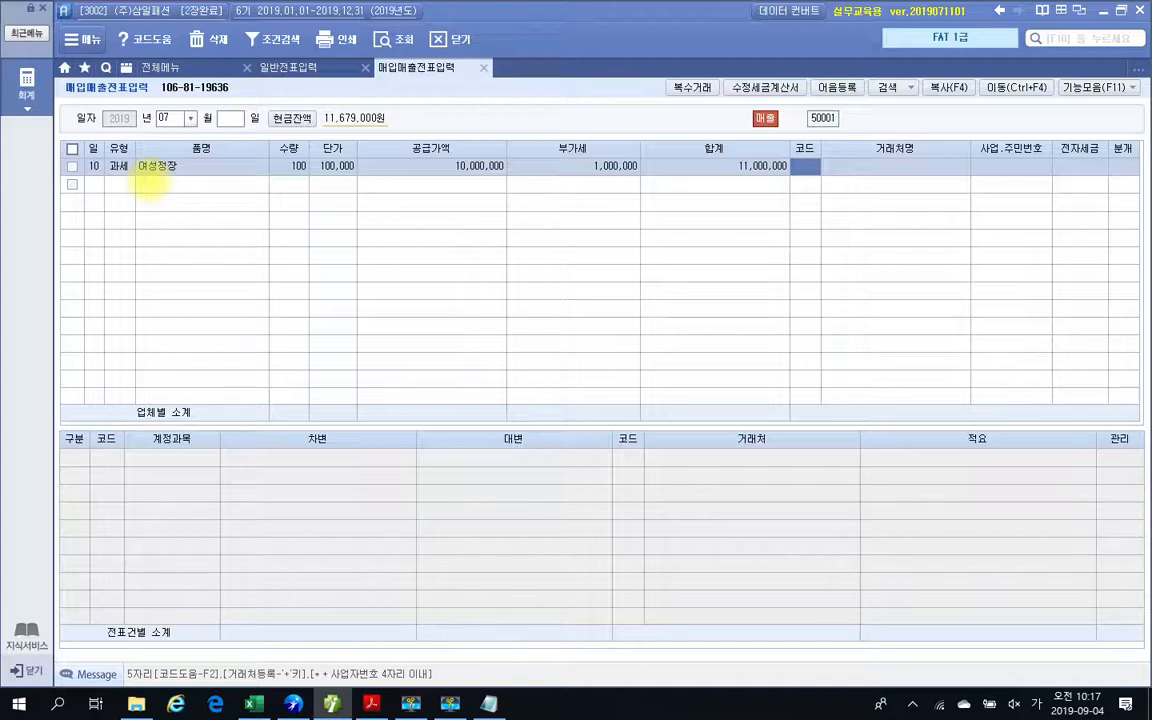
{"action": "mouse_move", "coordinate": [958, 193]}
{"action": "left_mouse_down"}
{"action": "mouse_move", "coordinate": [795, 197]}
{"action": "mouse_move", "coordinate": [778, 121]}
{"action": "mouse_move", "coordinate": [956, 132]}
{"action": "mouse_move", "coordinate": [970, 193]}
{"action": "left_mouse_up"}
{"action": "left_click_drag", "start_coordinate": [870, 157], "coordinate": [917, 158]}
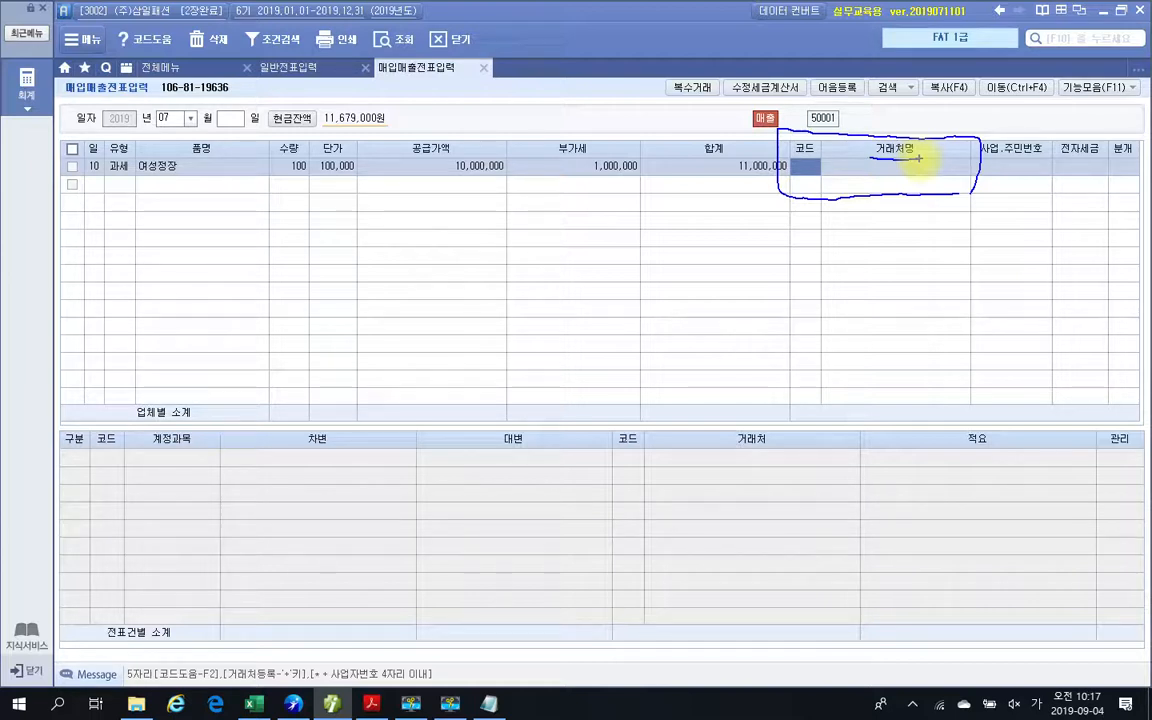
{"action": "key", "text": "Escape"}
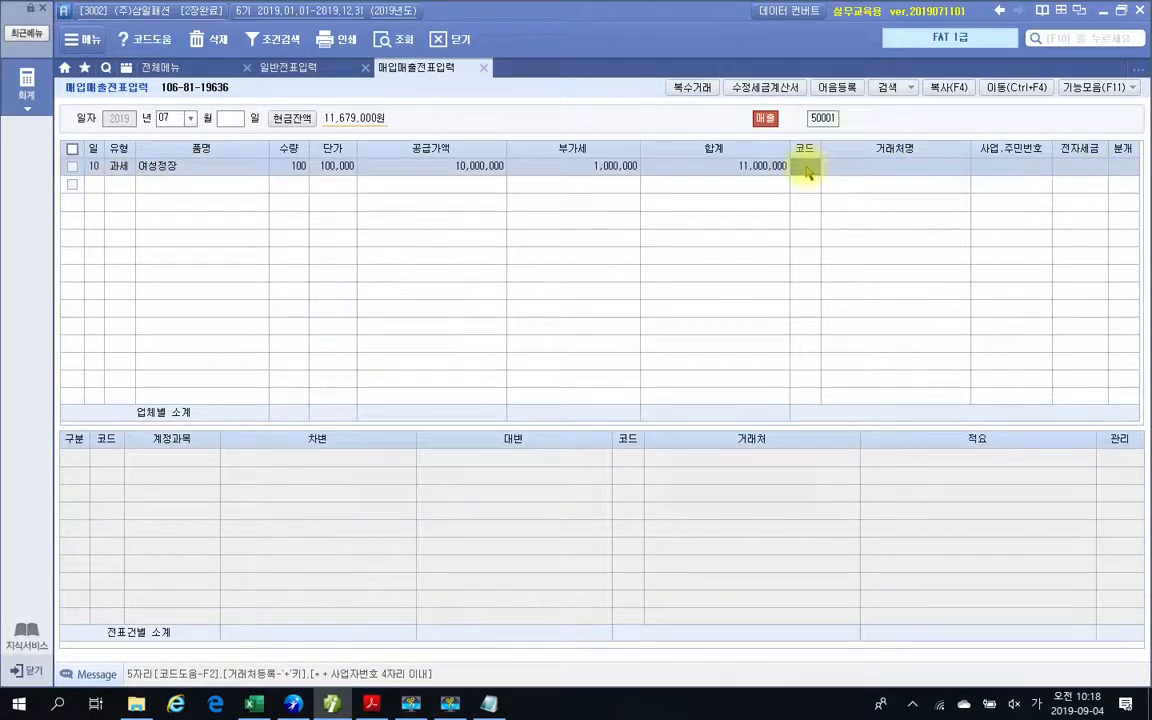
Look up 코디, choose (주)코디나라 as the line's customer, and leave 전자세금 blank.
{"action": "type", "text": "코디"}
{"action": "key", "text": "Return"}
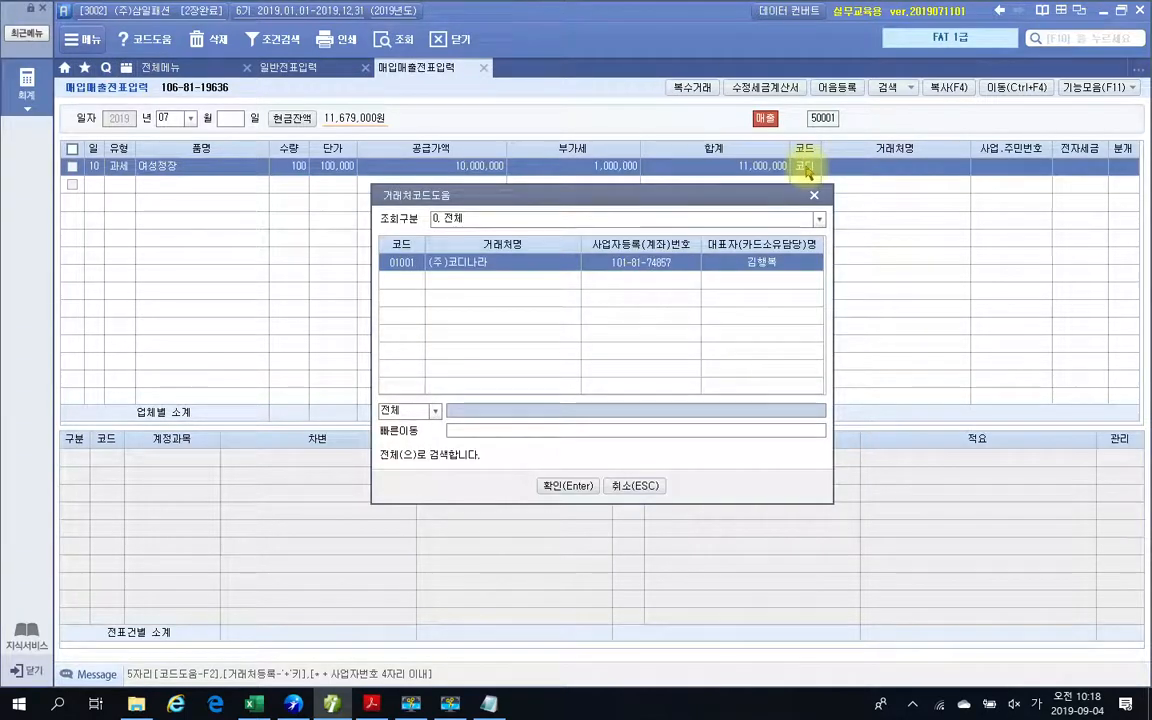
{"action": "key", "text": "Return"}
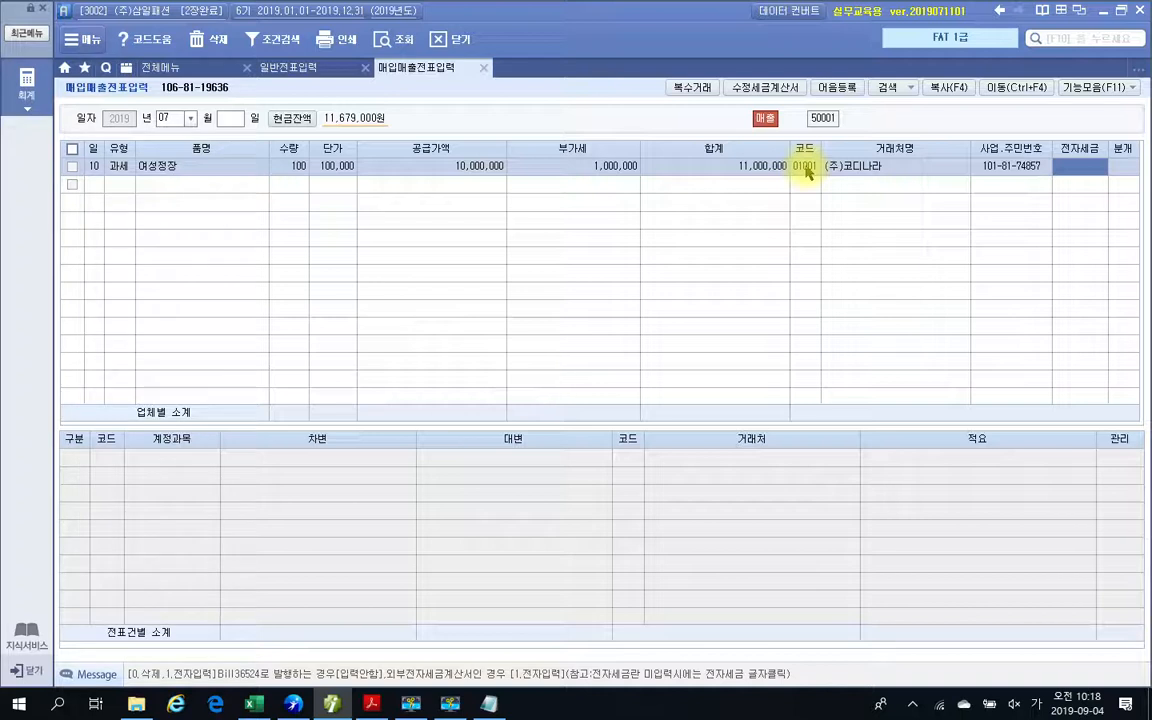
{"action": "key", "text": "Return"}
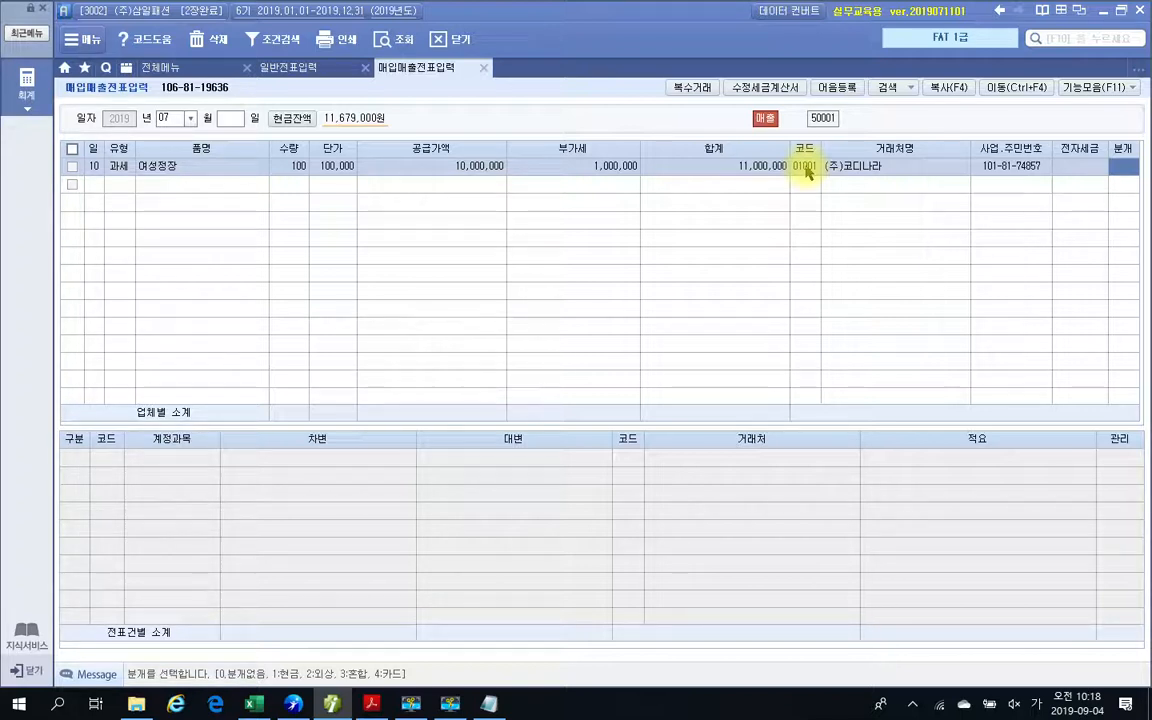
Circle the 전자세금 column with the screen pen and clear the mark.
{"action": "mouse_move", "coordinate": [1094, 182]}
{"action": "left_mouse_down"}
{"action": "mouse_move", "coordinate": [1108, 143]}
{"action": "mouse_move", "coordinate": [1075, 195]}
{"action": "left_mouse_up"}
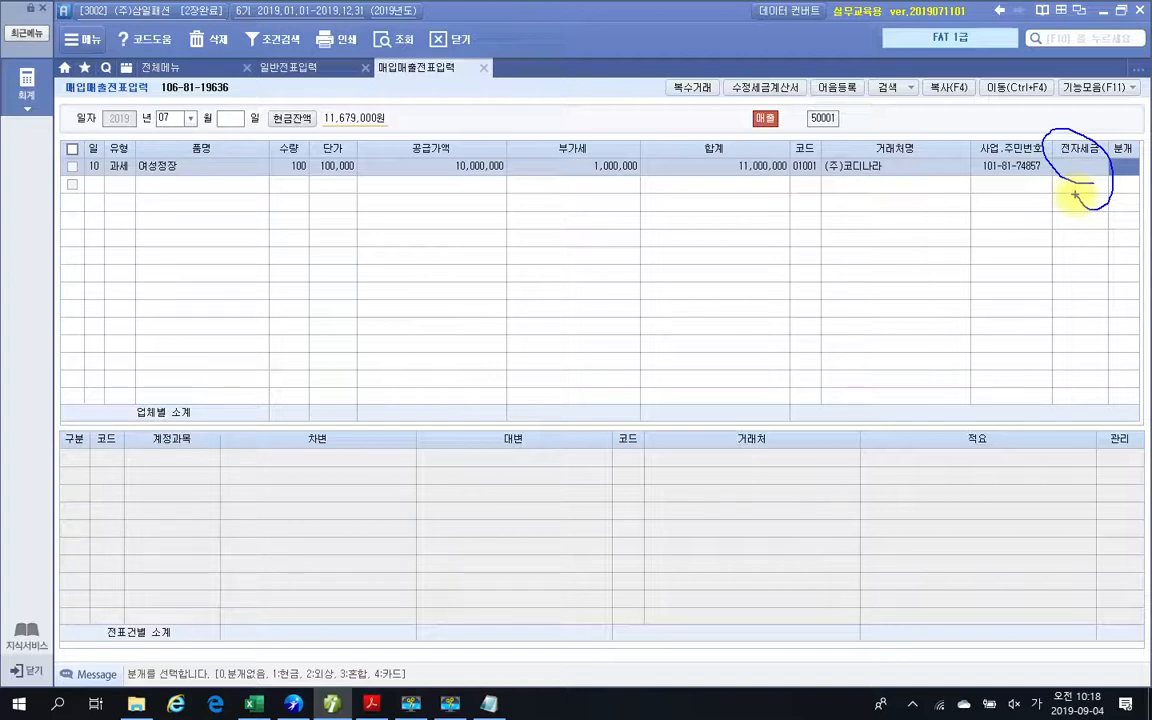
{"action": "key", "text": "Escape"}
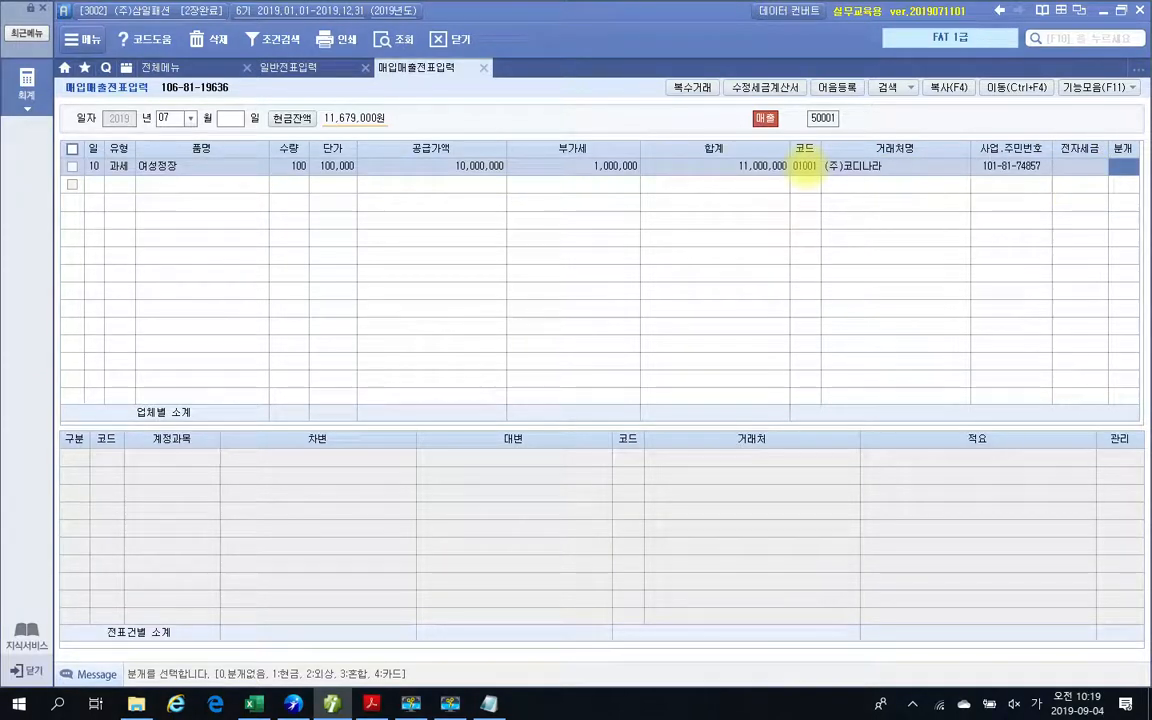
{"action": "key", "text": "super+a"}
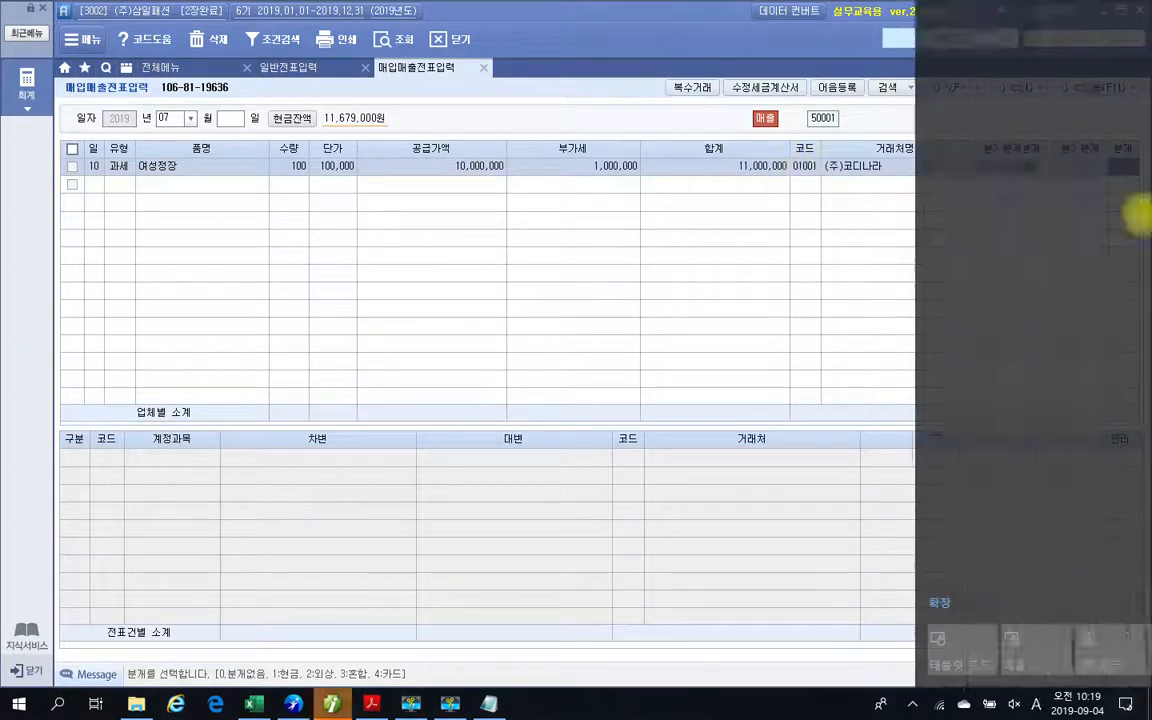
{"action": "key", "text": "Escape"}
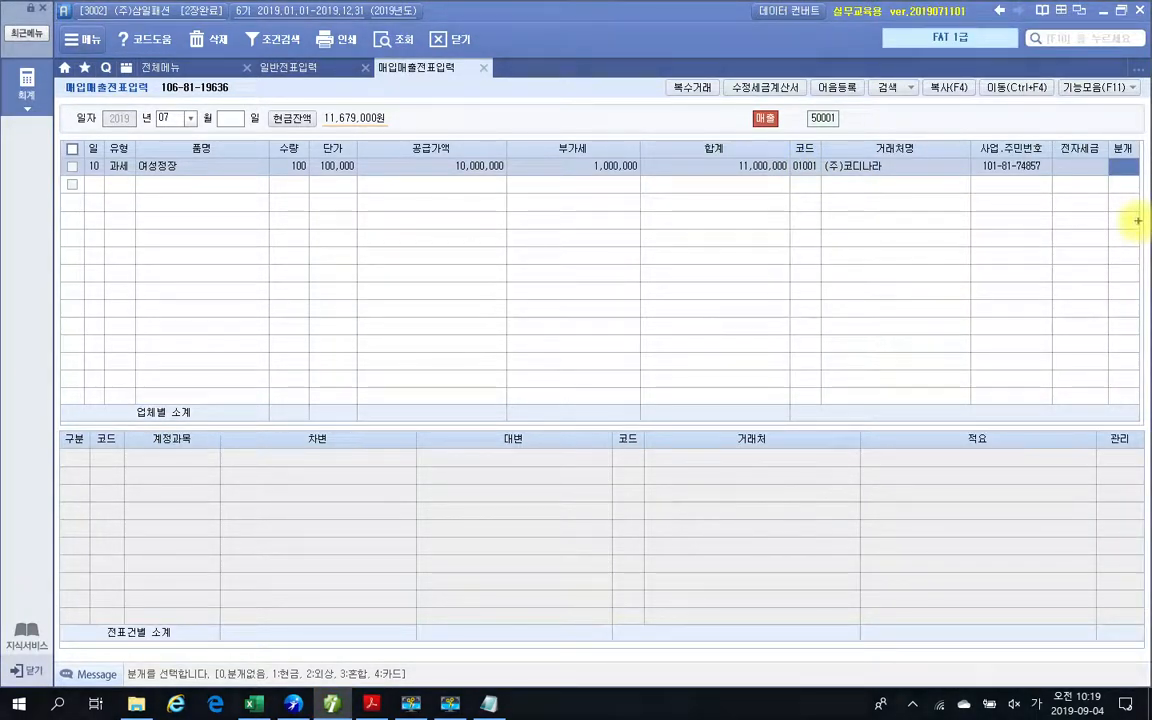
Set the line's 분개 type to 2:외상 to generate its journal entry.
{"action": "mouse_move", "coordinate": [150, 622]}
{"action": "left_mouse_down"}
{"action": "mouse_move", "coordinate": [98, 648]}
{"action": "mouse_move", "coordinate": [392, 692]}
{"action": "mouse_move", "coordinate": [150, 607]}
{"action": "mouse_move", "coordinate": [118, 630]}
{"action": "left_mouse_up"}
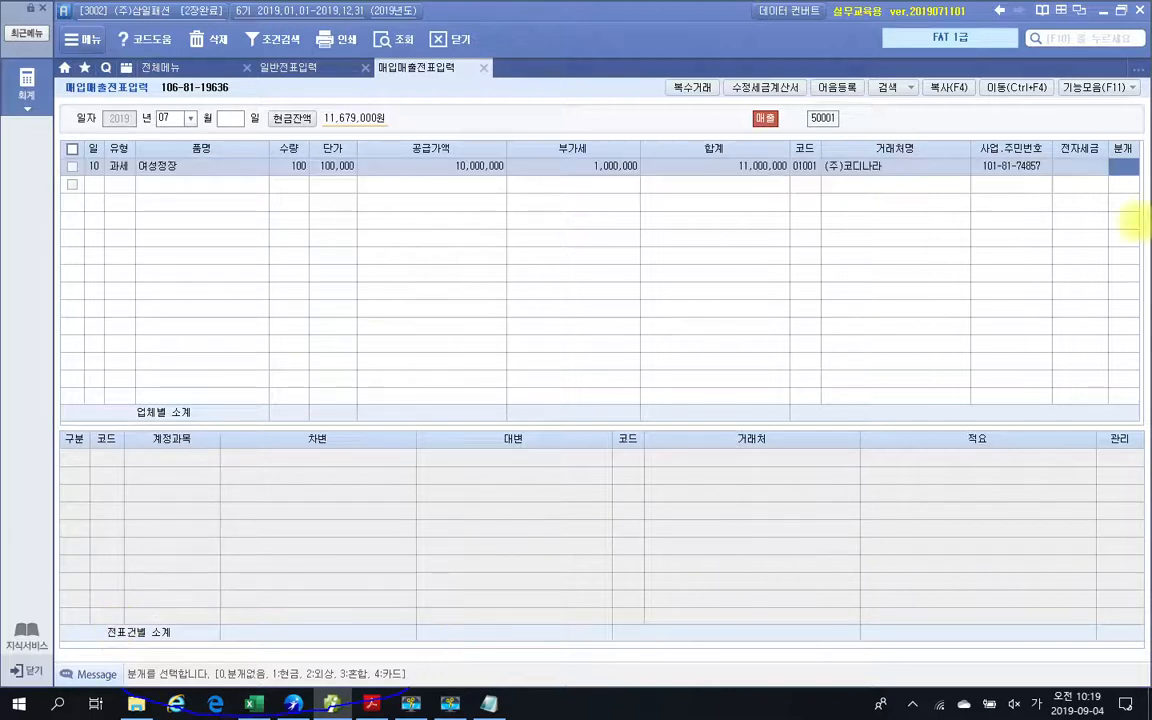
{"action": "type", "text": "2"}
{"action": "key", "text": "Return"}
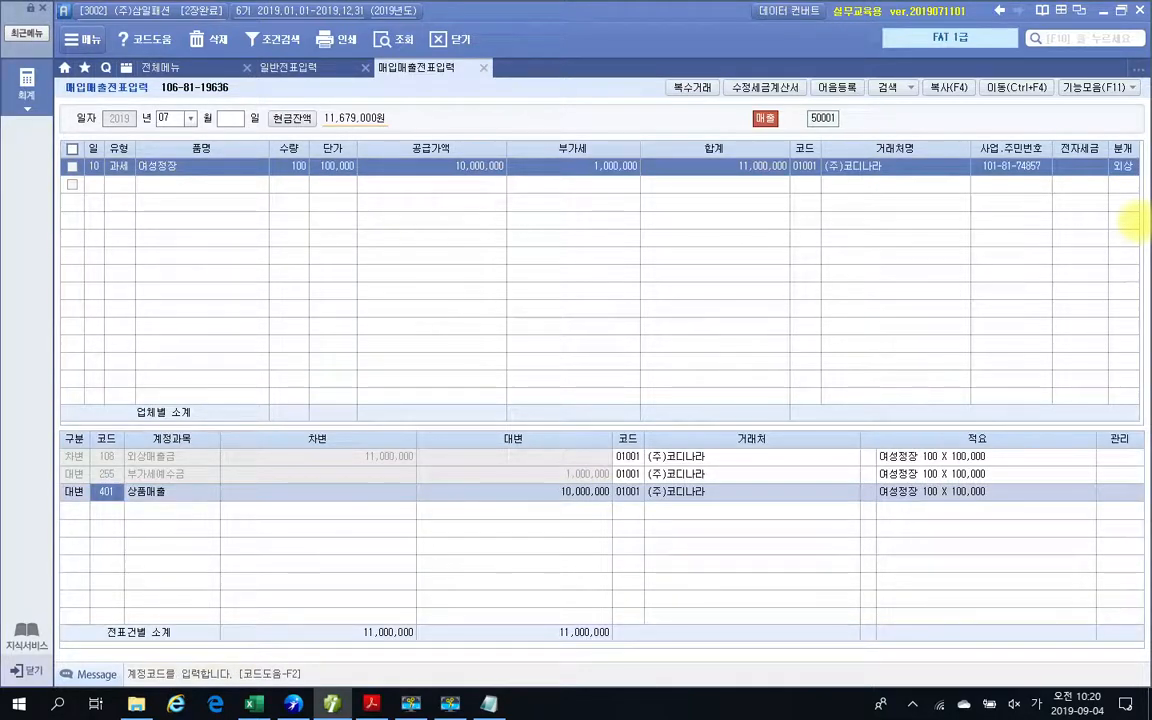
Circle the journal and voucher areas with the screen pen, writing 세금계산서 (증빙) over the voucher area and 회계 over the journal.
{"action": "mouse_move", "coordinate": [712, 527]}
{"action": "left_mouse_down"}
{"action": "mouse_move", "coordinate": [571, 447]}
{"action": "mouse_move", "coordinate": [249, 591]}
{"action": "mouse_move", "coordinate": [724, 518]}
{"action": "left_mouse_up"}
{"action": "mouse_move", "coordinate": [178, 170]}
{"action": "left_mouse_down"}
{"action": "mouse_move", "coordinate": [589, 301]}
{"action": "mouse_move", "coordinate": [710, 121]}
{"action": "mouse_move", "coordinate": [228, 160]}
{"action": "left_mouse_up"}
{"action": "mouse_move", "coordinate": [366, 155]}
{"action": "left_mouse_down"}
{"action": "mouse_move", "coordinate": [312, 240]}
{"action": "mouse_move", "coordinate": [371, 244]}
{"action": "left_mouse_up"}
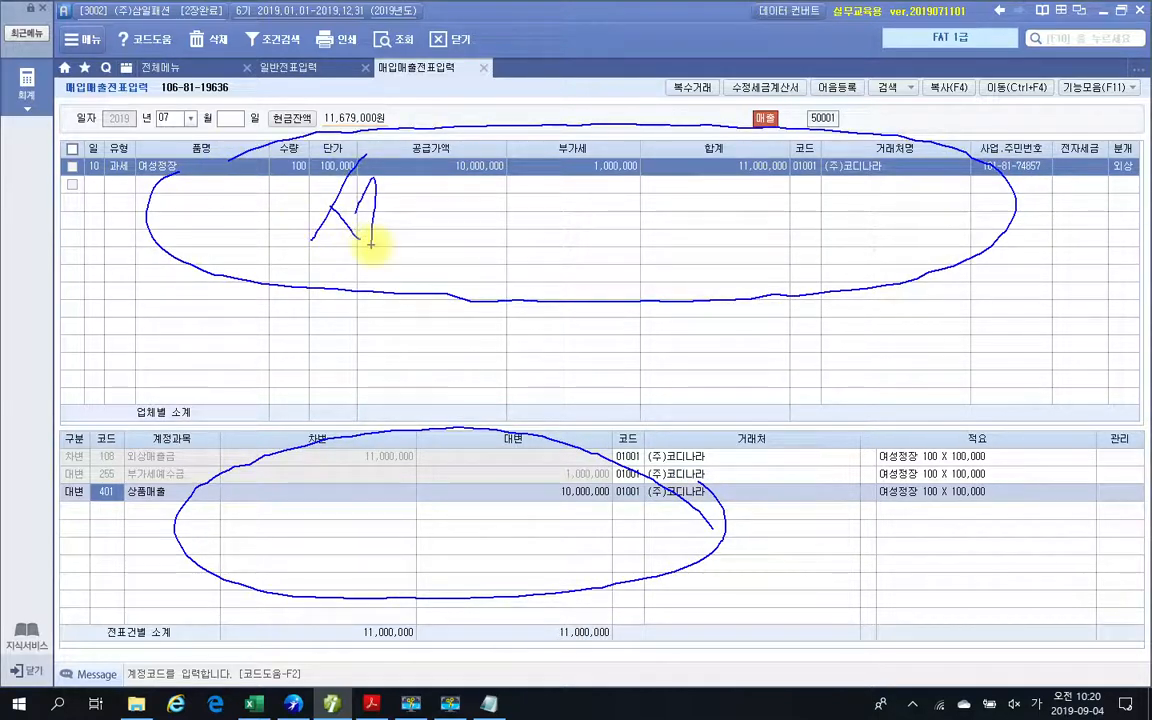
{"action": "left_click_drag", "start_coordinate": [402, 150], "coordinate": [390, 308]}
{"action": "left_click_drag", "start_coordinate": [448, 150], "coordinate": [480, 172]}
{"action": "mouse_move", "coordinate": [415, 217]}
{"action": "left_mouse_down"}
{"action": "mouse_move", "coordinate": [481, 213]}
{"action": "mouse_move", "coordinate": [494, 252]}
{"action": "left_mouse_up"}
{"action": "mouse_move", "coordinate": [512, 203]}
{"action": "left_mouse_down"}
{"action": "mouse_move", "coordinate": [548, 219]}
{"action": "mouse_move", "coordinate": [573, 258]}
{"action": "mouse_move", "coordinate": [635, 220]}
{"action": "mouse_move", "coordinate": [715, 267]}
{"action": "mouse_move", "coordinate": [757, 265]}
{"action": "mouse_move", "coordinate": [766, 309]}
{"action": "mouse_move", "coordinate": [913, 218]}
{"action": "mouse_move", "coordinate": [912, 257]}
{"action": "mouse_move", "coordinate": [962, 257]}
{"action": "mouse_move", "coordinate": [1052, 226]}
{"action": "mouse_move", "coordinate": [1043, 292]}
{"action": "left_mouse_up"}
{"action": "mouse_move", "coordinate": [308, 479]}
{"action": "left_mouse_down"}
{"action": "mouse_move", "coordinate": [334, 477]}
{"action": "mouse_move", "coordinate": [334, 506]}
{"action": "mouse_move", "coordinate": [411, 568]}
{"action": "mouse_move", "coordinate": [470, 532]}
{"action": "mouse_move", "coordinate": [474, 596]}
{"action": "left_mouse_up"}
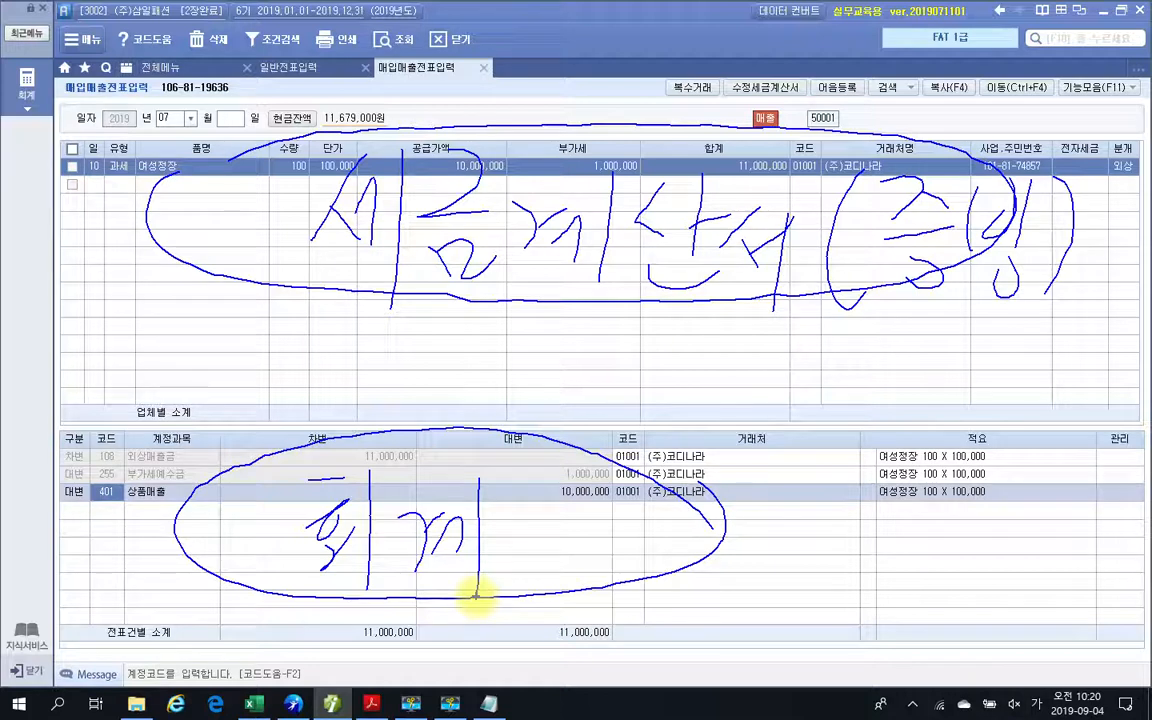
Write 부가치세신고서 in angle brackets below the 세금계산서 note with the screen pen.
{"action": "mouse_move", "coordinate": [330, 292]}
{"action": "left_mouse_down"}
{"action": "mouse_move", "coordinate": [330, 335]}
{"action": "mouse_move", "coordinate": [365, 332]}
{"action": "left_mouse_up"}
{"action": "left_click_drag", "start_coordinate": [290, 368], "coordinate": [405, 355]}
{"action": "left_click_drag", "start_coordinate": [350, 360], "coordinate": [350, 405]}
{"action": "left_click_drag", "start_coordinate": [408, 328], "coordinate": [418, 372]}
{"action": "left_click_drag", "start_coordinate": [467, 307], "coordinate": [459, 393]}
{"action": "left_click_drag", "start_coordinate": [453, 363], "coordinate": [488, 367]}
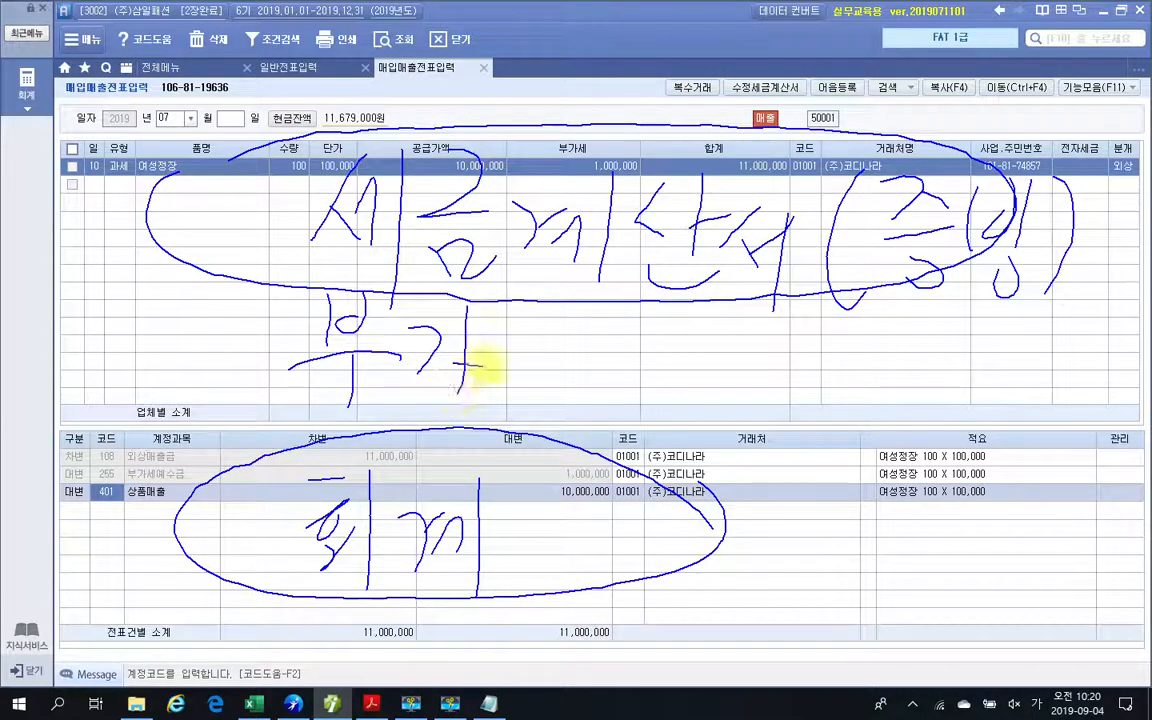
{"action": "mouse_move", "coordinate": [514, 317]}
{"action": "left_mouse_down"}
{"action": "mouse_move", "coordinate": [548, 325]}
{"action": "mouse_move", "coordinate": [517, 377]}
{"action": "left_mouse_up"}
{"action": "left_click_drag", "start_coordinate": [537, 363], "coordinate": [559, 378]}
{"action": "left_click_drag", "start_coordinate": [579, 313], "coordinate": [577, 403]}
{"action": "mouse_move", "coordinate": [633, 343]}
{"action": "left_mouse_down"}
{"action": "mouse_move", "coordinate": [606, 360]}
{"action": "mouse_move", "coordinate": [635, 377]}
{"action": "left_mouse_up"}
{"action": "left_click_drag", "start_coordinate": [638, 350], "coordinate": [658, 384]}
{"action": "left_click_drag", "start_coordinate": [683, 328], "coordinate": [674, 423]}
{"action": "mouse_move", "coordinate": [768, 323]}
{"action": "left_mouse_down"}
{"action": "mouse_move", "coordinate": [717, 373]}
{"action": "mouse_move", "coordinate": [767, 363]}
{"action": "left_mouse_up"}
{"action": "mouse_move", "coordinate": [799, 315]}
{"action": "left_mouse_down"}
{"action": "mouse_move", "coordinate": [800, 367]}
{"action": "mouse_move", "coordinate": [772, 393]}
{"action": "mouse_move", "coordinate": [876, 352]}
{"action": "left_mouse_up"}
{"action": "left_click_drag", "start_coordinate": [816, 385], "coordinate": [915, 394]}
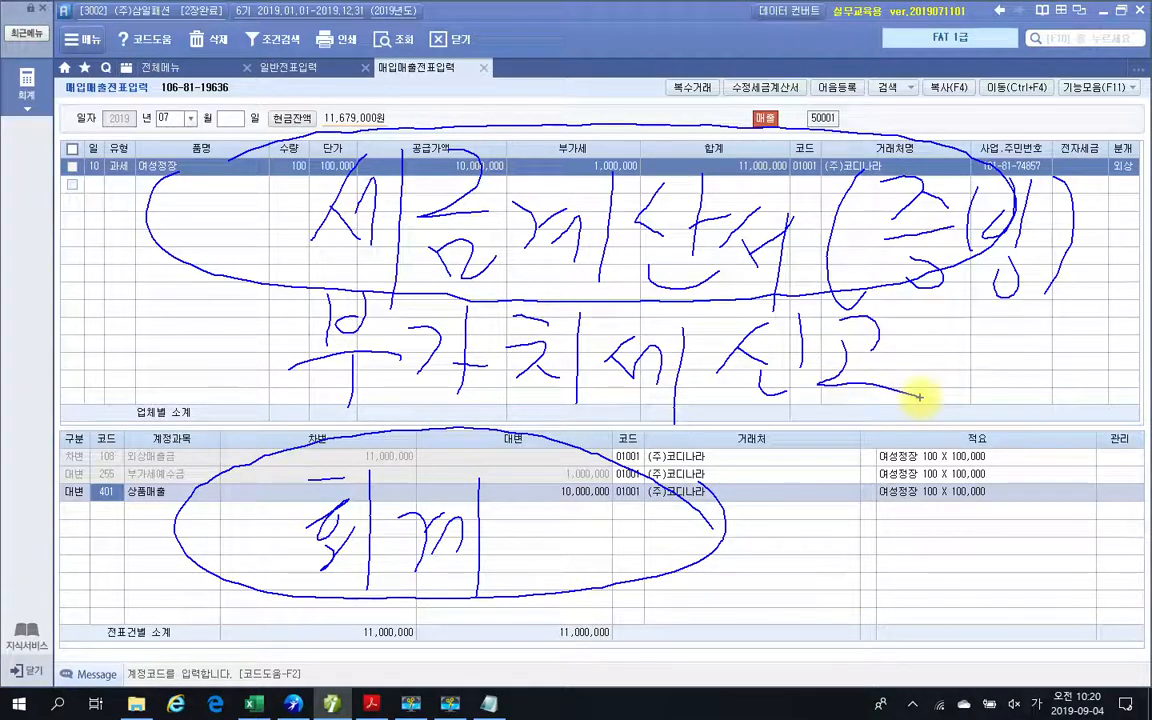
{"action": "left_click_drag", "start_coordinate": [282, 285], "coordinate": [270, 385]}
{"action": "left_click_drag", "start_coordinate": [943, 316], "coordinate": [945, 395]}
{"action": "left_click_drag", "start_coordinate": [982, 315], "coordinate": [972, 406]}
{"action": "left_click_drag", "start_coordinate": [955, 352], "coordinate": [980, 348]}
{"action": "left_click_drag", "start_coordinate": [1022, 312], "coordinate": [1041, 398]}
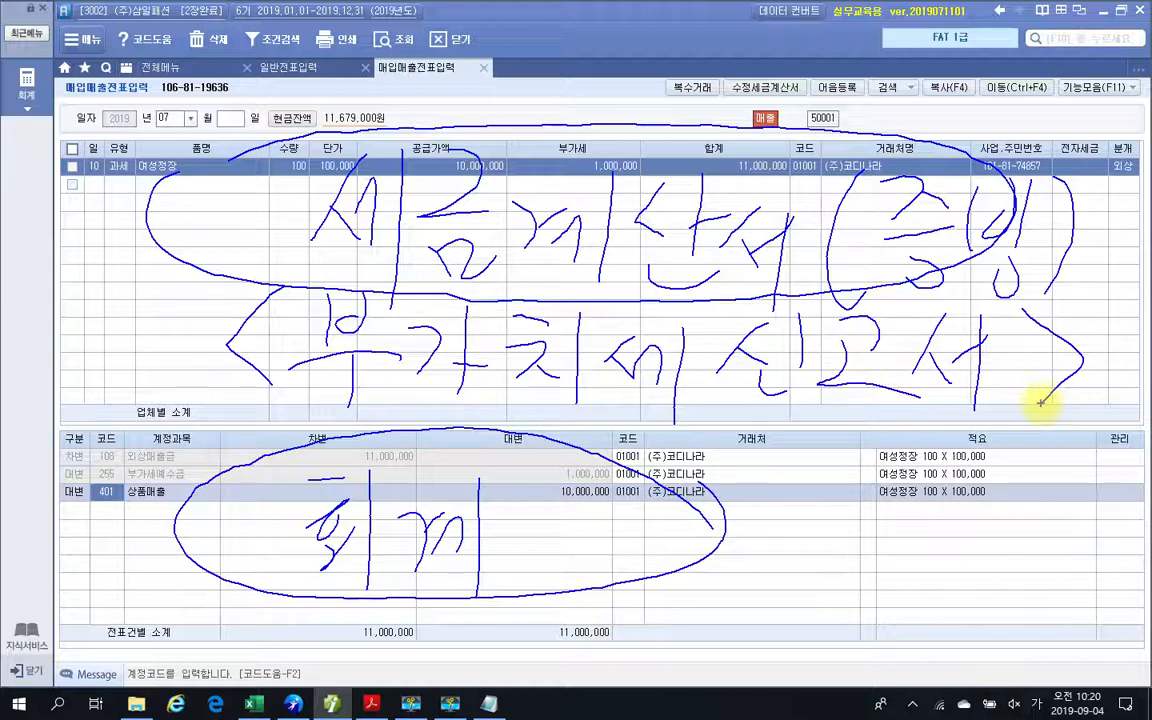
Draw a circle beside both the voucher and journal notes and write 일반전표 next to the 회계 note with the screen pen.
{"action": "mouse_move", "coordinate": [130, 232]}
{"action": "left_mouse_down"}
{"action": "mouse_move", "coordinate": [97, 288]}
{"action": "mouse_move", "coordinate": [121, 237]}
{"action": "left_mouse_up"}
{"action": "mouse_move", "coordinate": [138, 515]}
{"action": "left_mouse_down"}
{"action": "mouse_move", "coordinate": [129, 560]}
{"action": "mouse_move", "coordinate": [127, 538]}
{"action": "mouse_move", "coordinate": [142, 576]}
{"action": "left_mouse_up"}
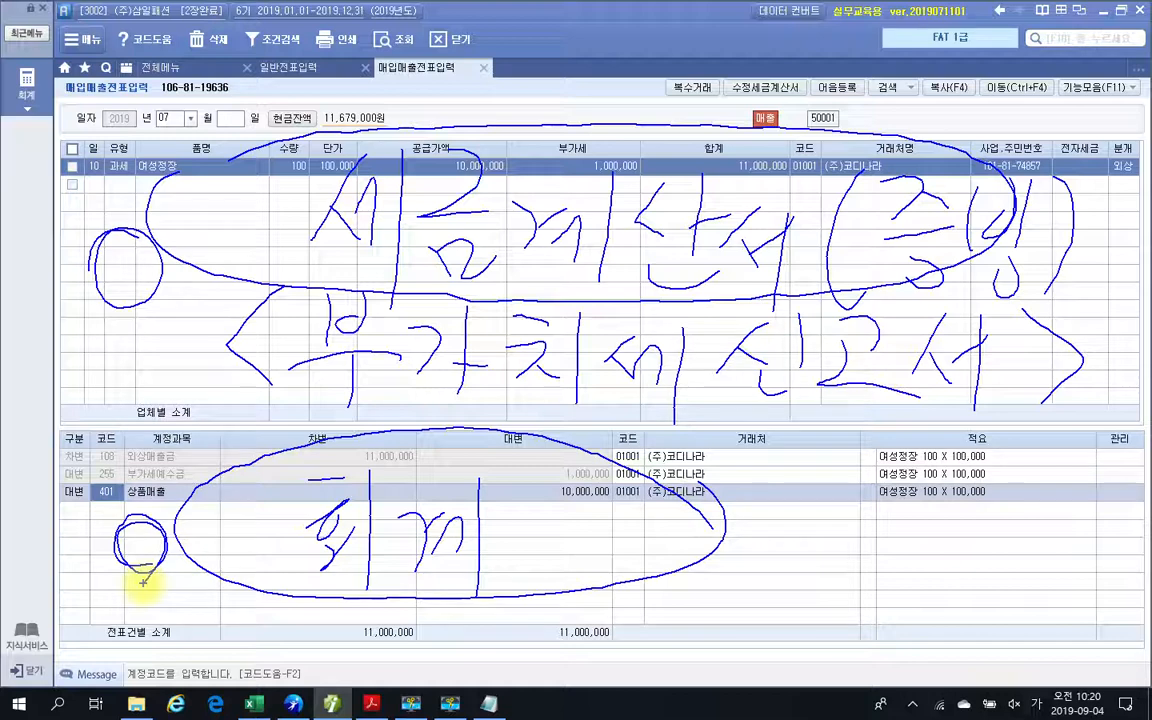
{"action": "left_click_drag", "start_coordinate": [776, 514], "coordinate": [781, 516]}
{"action": "mouse_move", "coordinate": [785, 478]}
{"action": "left_mouse_down"}
{"action": "mouse_move", "coordinate": [805, 480]}
{"action": "mouse_move", "coordinate": [822, 541]}
{"action": "left_mouse_up"}
{"action": "mouse_move", "coordinate": [784, 559]}
{"action": "left_mouse_down"}
{"action": "mouse_move", "coordinate": [820, 555]}
{"action": "mouse_move", "coordinate": [820, 584]}
{"action": "left_mouse_up"}
{"action": "left_click_drag", "start_coordinate": [869, 503], "coordinate": [869, 546]}
{"action": "mouse_move", "coordinate": [888, 495]}
{"action": "left_mouse_down"}
{"action": "mouse_move", "coordinate": [889, 535]}
{"action": "mouse_move", "coordinate": [925, 540]}
{"action": "mouse_move", "coordinate": [905, 579]}
{"action": "mouse_move", "coordinate": [912, 589]}
{"action": "mouse_move", "coordinate": [955, 543]}
{"action": "left_mouse_up"}
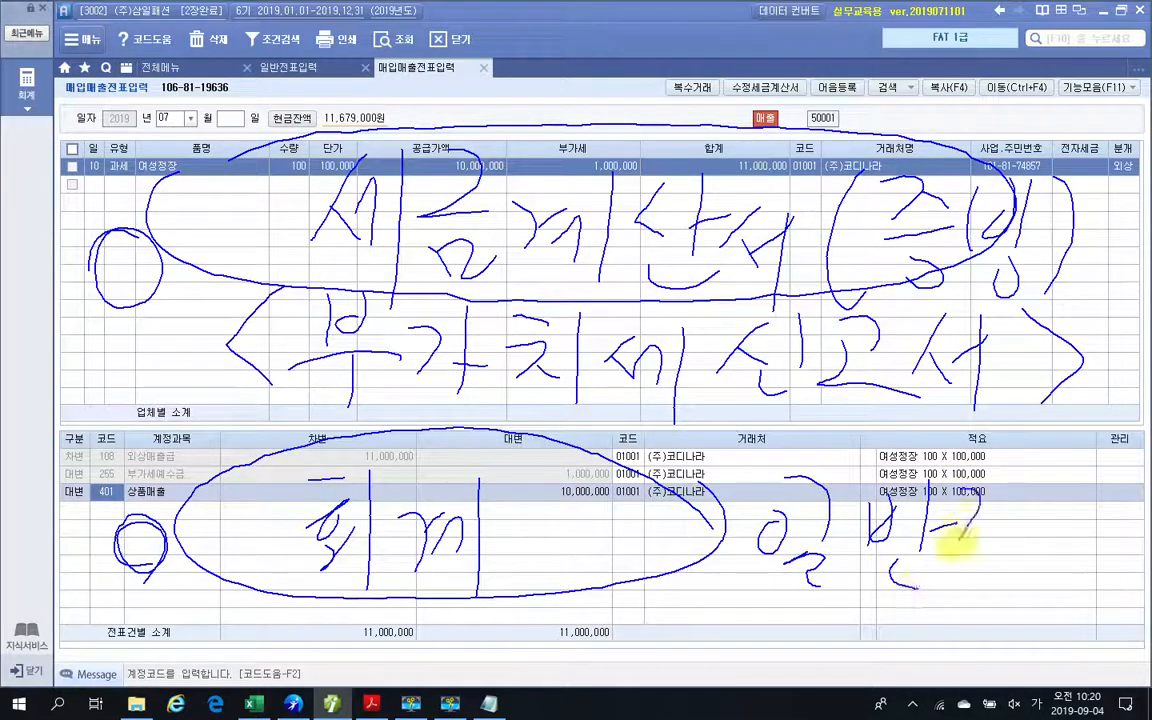
{"action": "mouse_move", "coordinate": [962, 497]}
{"action": "left_mouse_down"}
{"action": "mouse_move", "coordinate": [952, 506]}
{"action": "mouse_move", "coordinate": [1016, 586]}
{"action": "left_mouse_up"}
{"action": "mouse_move", "coordinate": [1032, 498]}
{"action": "left_mouse_down"}
{"action": "mouse_move", "coordinate": [1049, 576]}
{"action": "mouse_move", "coordinate": [1087, 600]}
{"action": "left_mouse_up"}
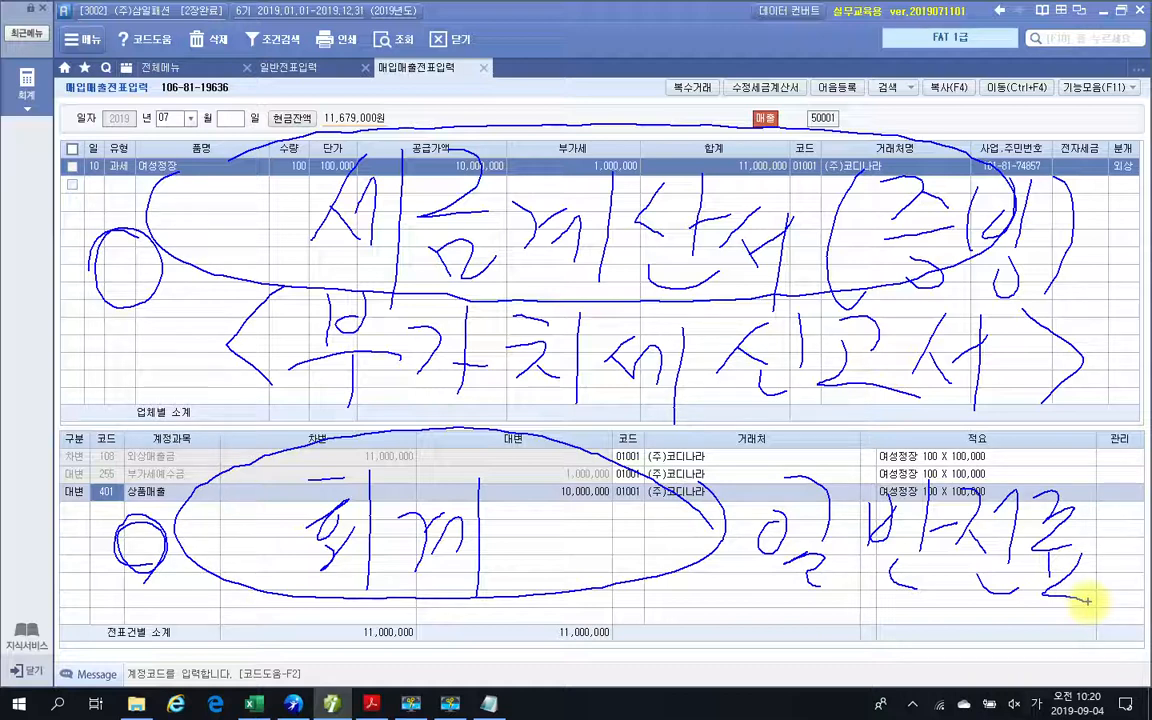
Add a check mark beside the voucher note, underline 부가치세신고서 twice, and clear all pen marks.
{"action": "left_click_drag", "start_coordinate": [76, 210], "coordinate": [160, 218]}
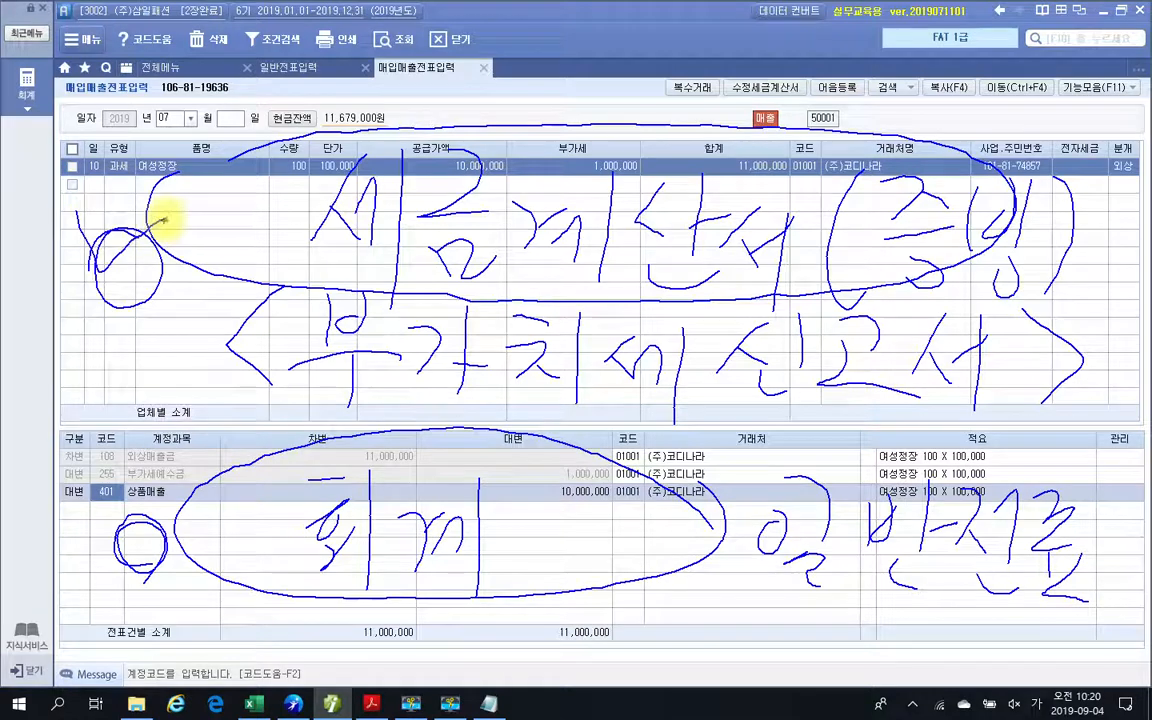
{"action": "left_click_drag", "start_coordinate": [888, 405], "coordinate": [301, 378]}
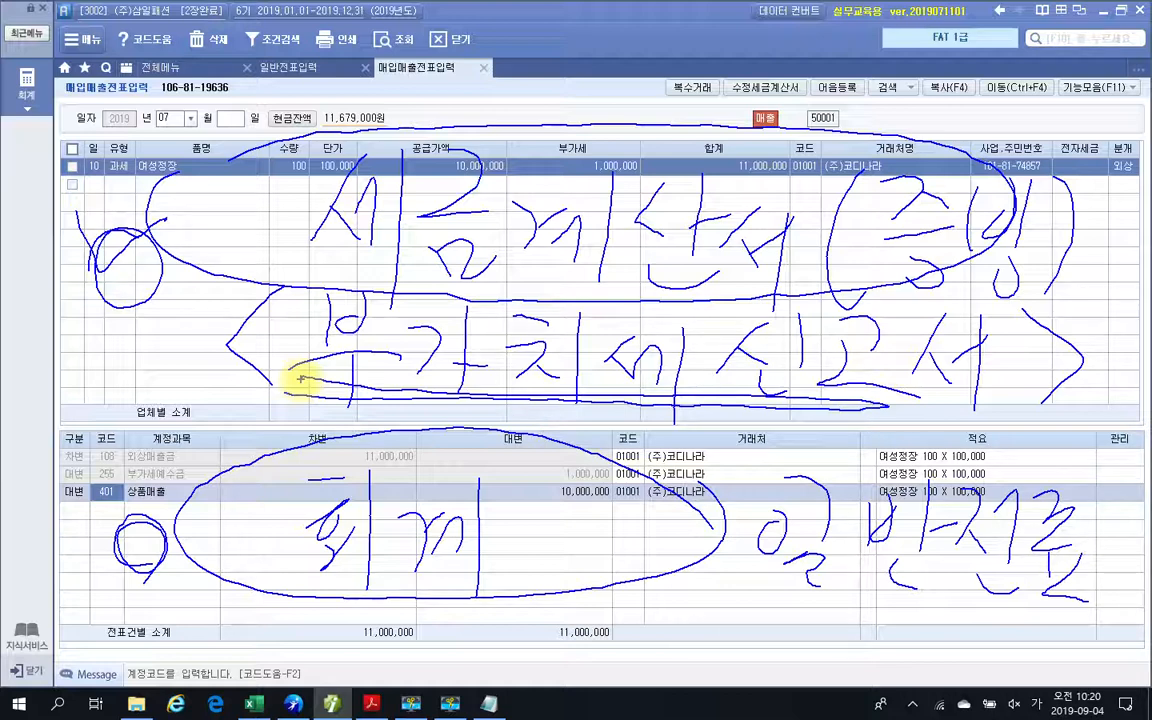
{"action": "key", "text": "Escape"}
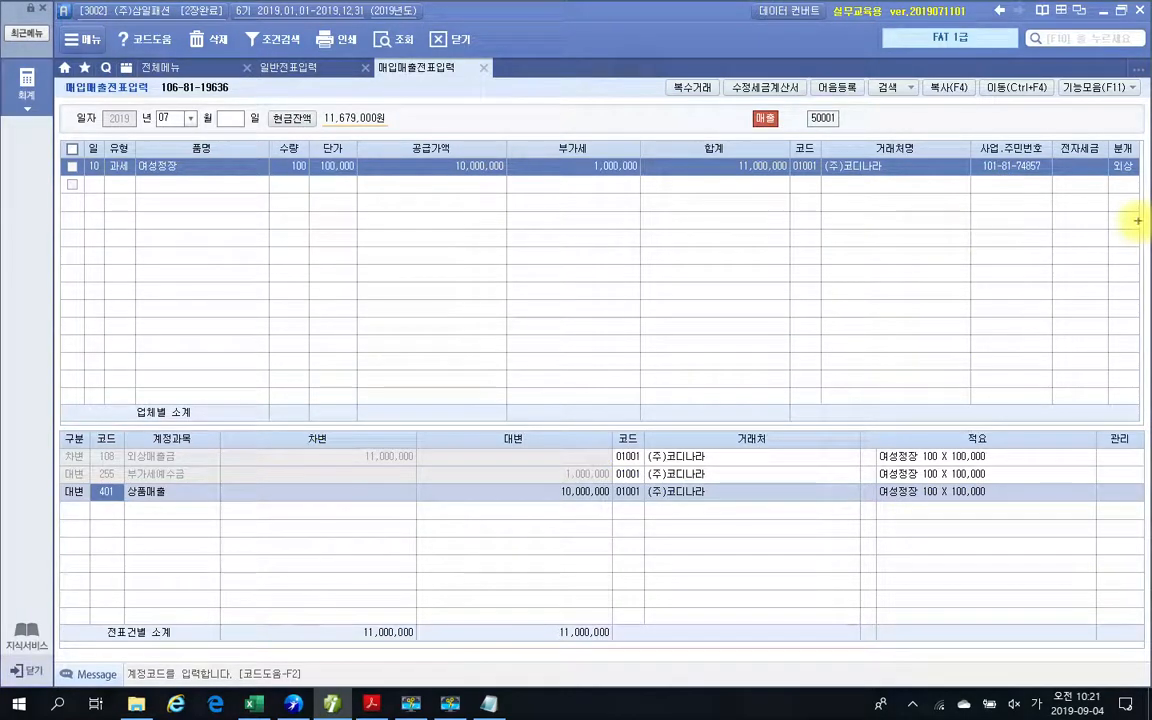
Draw circles in the voucher area, and a circle and an X in the journal area, with the screen pen.
{"action": "mouse_move", "coordinate": [450, 316]}
{"action": "left_mouse_down"}
{"action": "mouse_move", "coordinate": [476, 306]}
{"action": "mouse_move", "coordinate": [472, 318]}
{"action": "left_mouse_up"}
{"action": "mouse_move", "coordinate": [460, 586]}
{"action": "left_mouse_down"}
{"action": "mouse_move", "coordinate": [452, 522]}
{"action": "mouse_move", "coordinate": [493, 568]}
{"action": "left_mouse_up"}
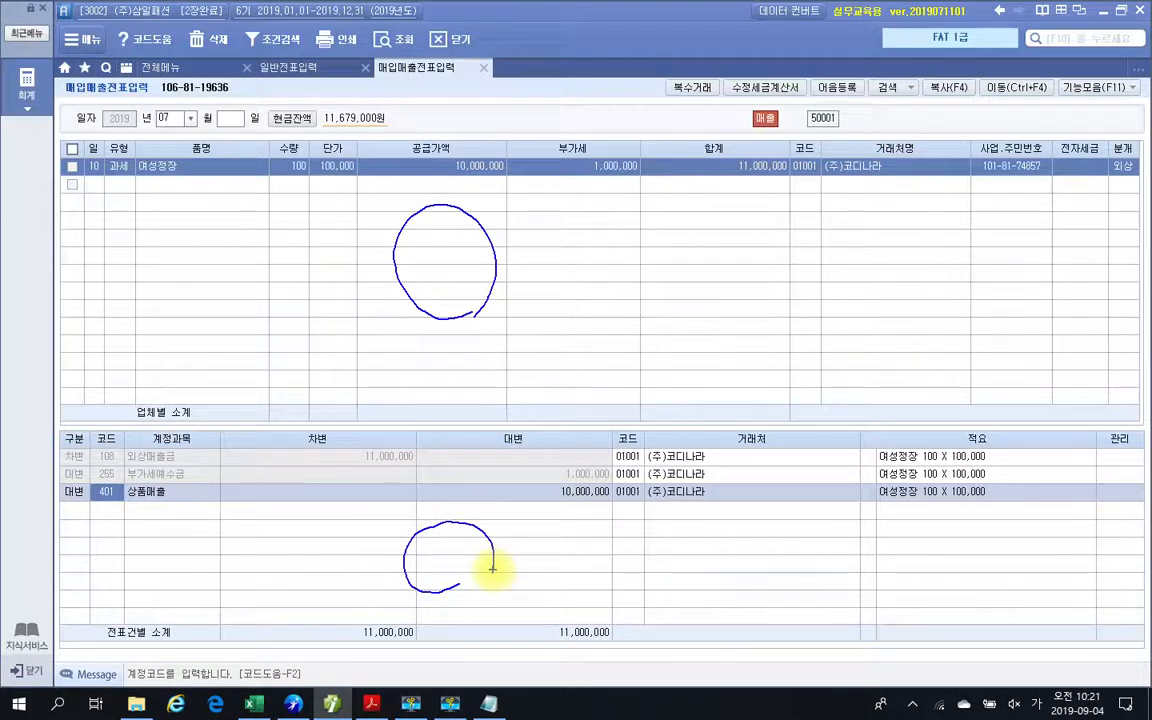
{"action": "mouse_move", "coordinate": [485, 358]}
{"action": "left_mouse_down"}
{"action": "mouse_move", "coordinate": [370, 265]}
{"action": "mouse_move", "coordinate": [504, 352]}
{"action": "left_mouse_up"}
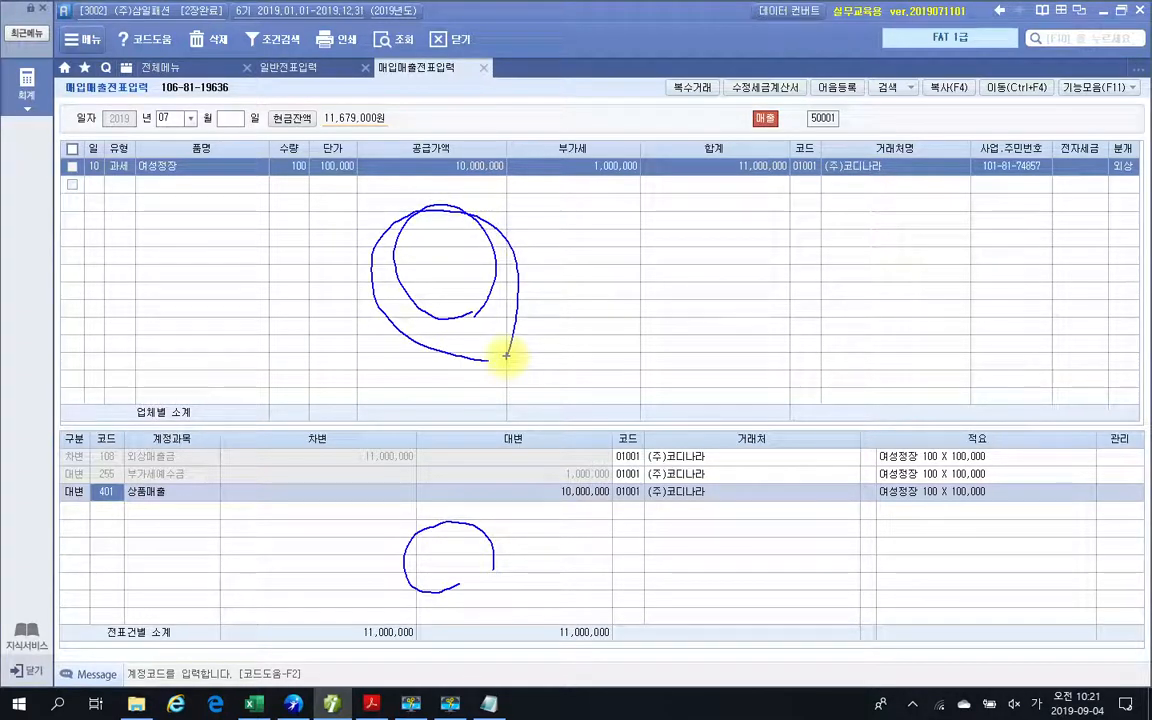
{"action": "mouse_move", "coordinate": [630, 312]}
{"action": "left_mouse_down"}
{"action": "mouse_move", "coordinate": [591, 257]}
{"action": "mouse_move", "coordinate": [612, 308]}
{"action": "left_mouse_up"}
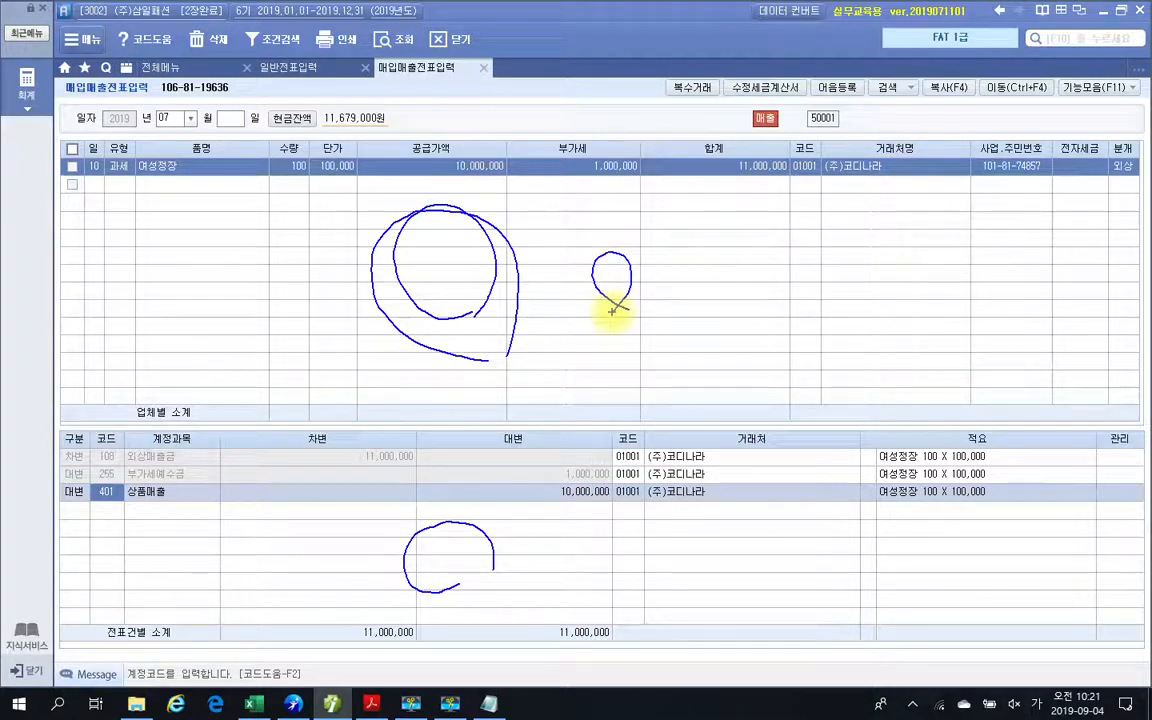
{"action": "mouse_move", "coordinate": [614, 527]}
{"action": "left_mouse_down"}
{"action": "mouse_move", "coordinate": [588, 566]}
{"action": "mouse_move", "coordinate": [613, 567]}
{"action": "left_mouse_up"}
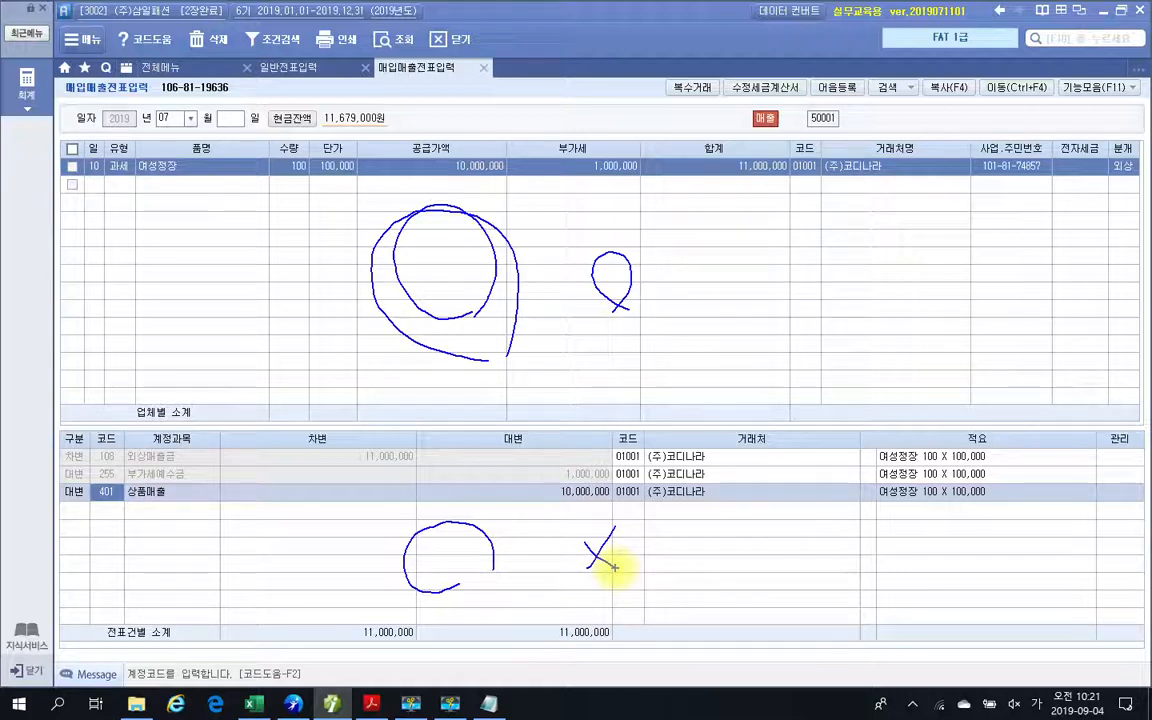
Write a 2 in both the voucher and journal areas with the screen pen and clear all pen marks.
{"action": "left_click_drag", "start_coordinate": [717, 255], "coordinate": [761, 322]}
{"action": "left_click_drag", "start_coordinate": [735, 560], "coordinate": [791, 573]}
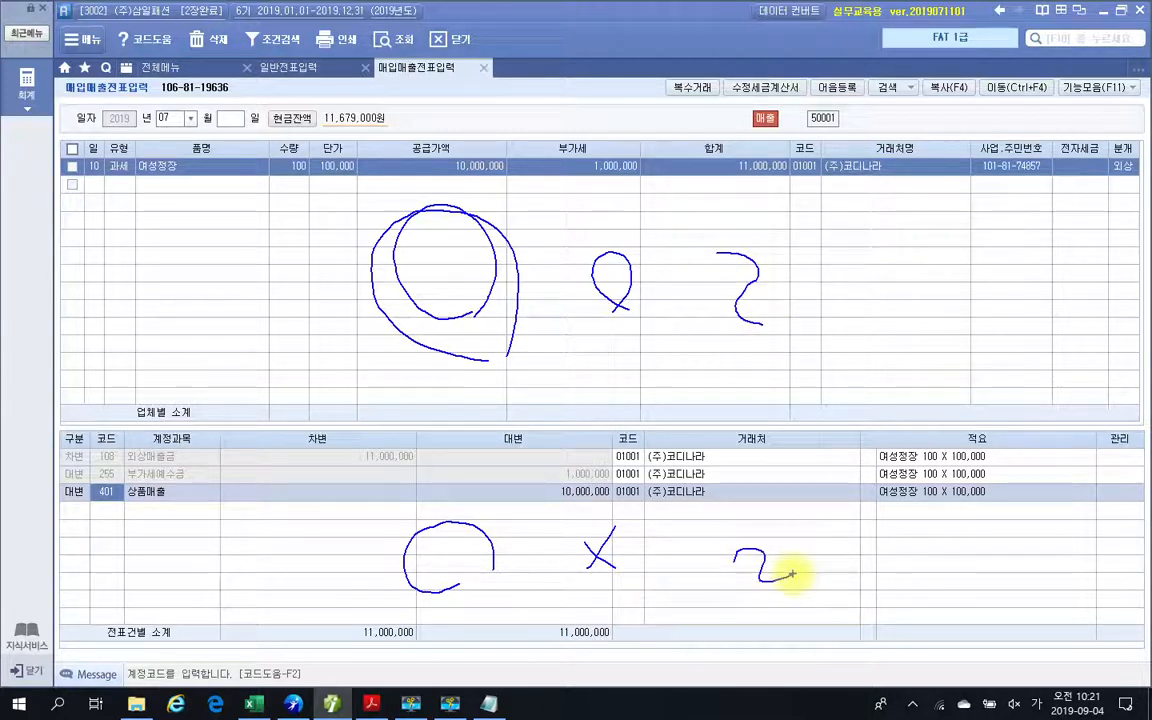
{"action": "key", "text": "Escape"}
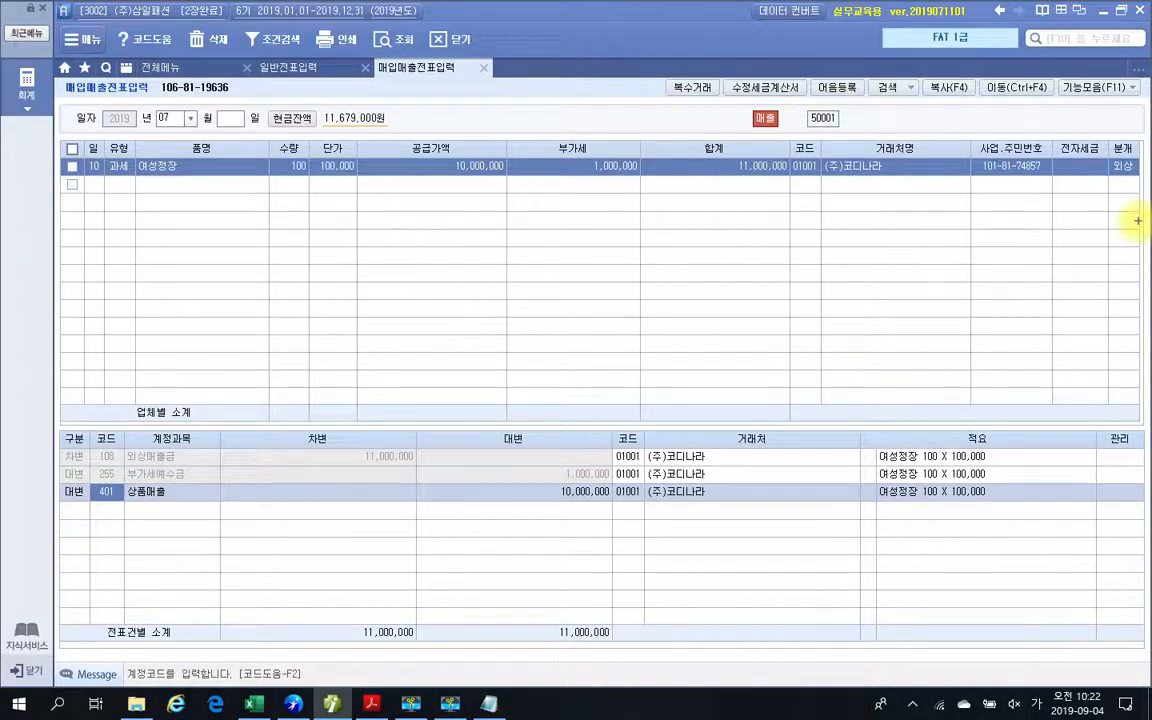
Circle the voucher's 유형 cell, its 분개 cell and the journal account entries with the screen pen.
{"action": "mouse_move", "coordinate": [122, 209]}
{"action": "left_mouse_down"}
{"action": "mouse_move", "coordinate": [122, 133]}
{"action": "mouse_move", "coordinate": [125, 210]}
{"action": "left_mouse_up"}
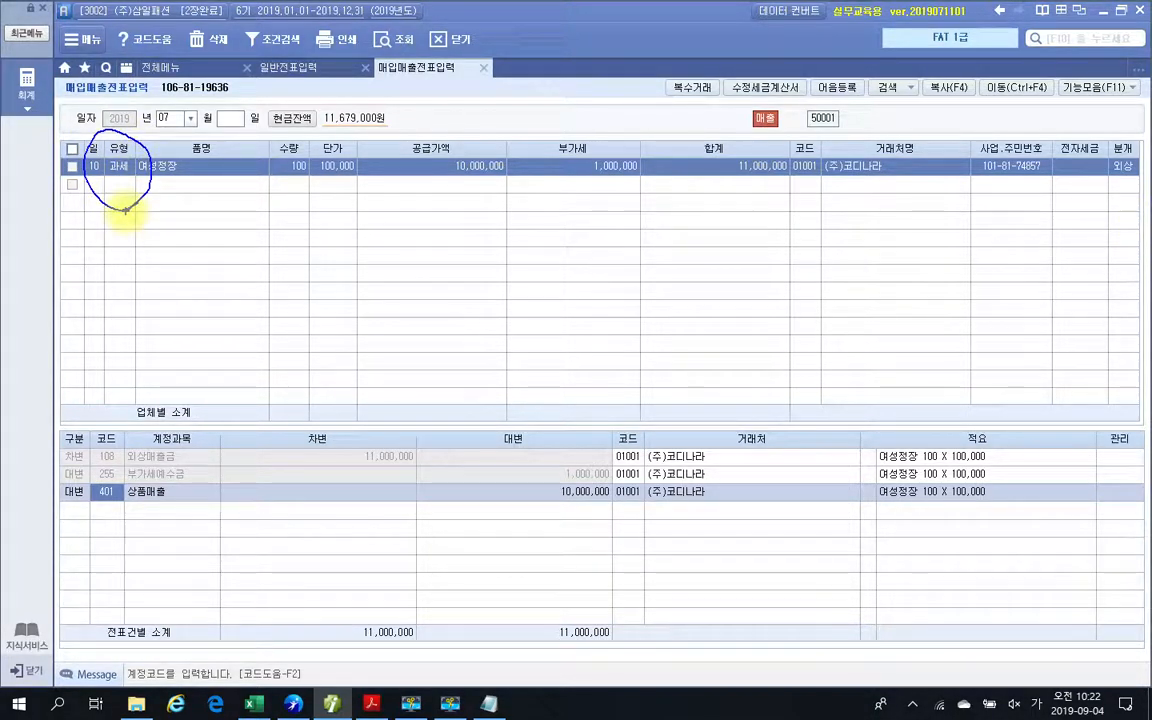
{"action": "left_click_drag", "start_coordinate": [1122, 130], "coordinate": [1126, 186]}
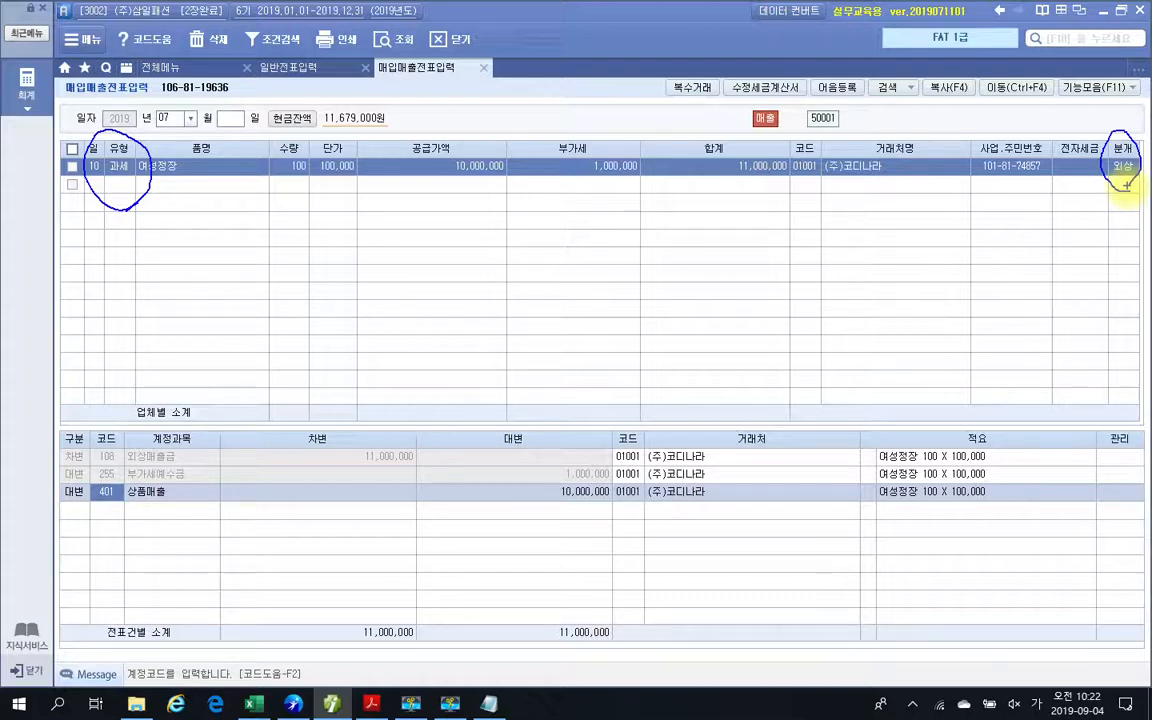
{"action": "mouse_move", "coordinate": [140, 430]}
{"action": "left_mouse_down"}
{"action": "mouse_move", "coordinate": [185, 470]}
{"action": "mouse_move", "coordinate": [185, 552]}
{"action": "left_mouse_up"}
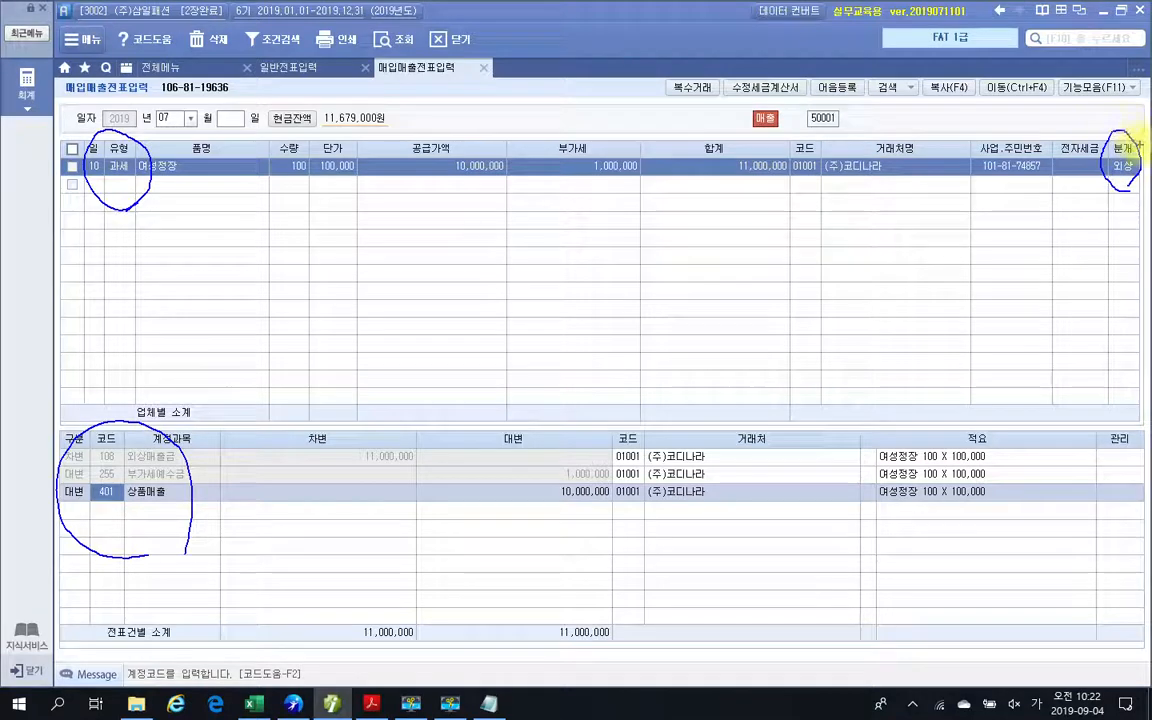
Cross out the 분개 cell, circle it and the journal accounts again, and clear all pen marks.
{"action": "mouse_move", "coordinate": [1140, 145]}
{"action": "left_mouse_down"}
{"action": "mouse_move", "coordinate": [1102, 188]}
{"action": "mouse_move", "coordinate": [1142, 186]}
{"action": "left_mouse_up"}
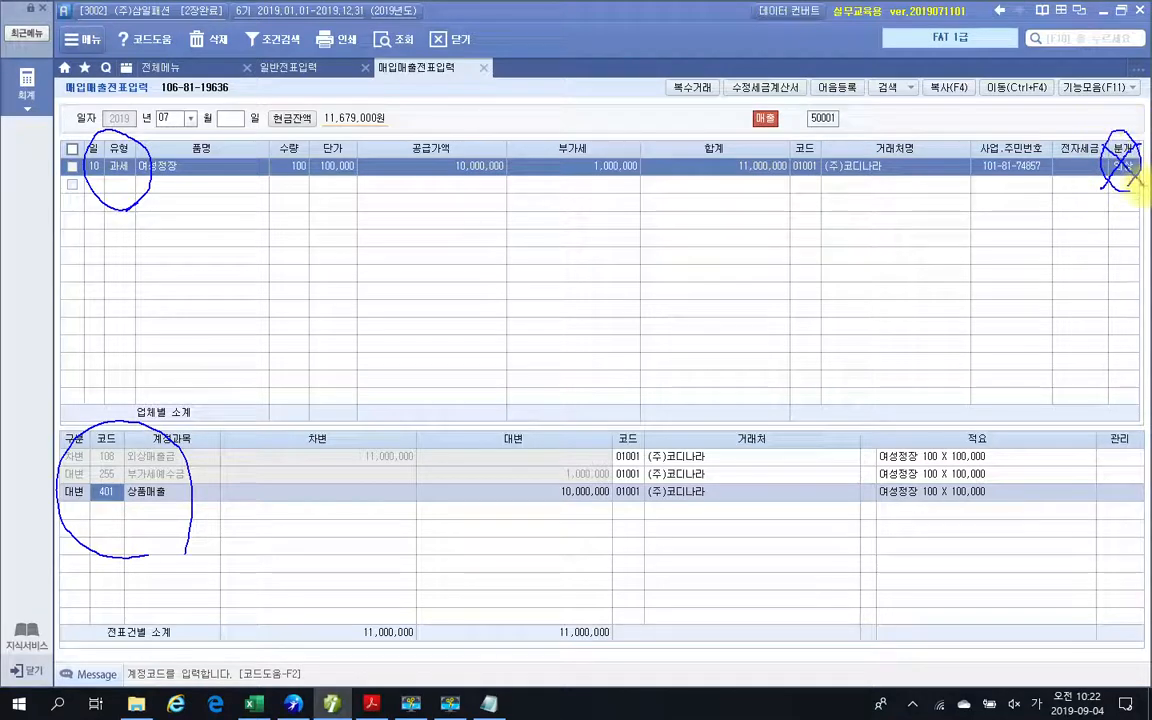
{"action": "mouse_move", "coordinate": [60, 540]}
{"action": "left_mouse_down"}
{"action": "mouse_move", "coordinate": [62, 480]}
{"action": "mouse_move", "coordinate": [123, 406]}
{"action": "mouse_move", "coordinate": [212, 462]}
{"action": "mouse_move", "coordinate": [178, 516]}
{"action": "left_mouse_up"}
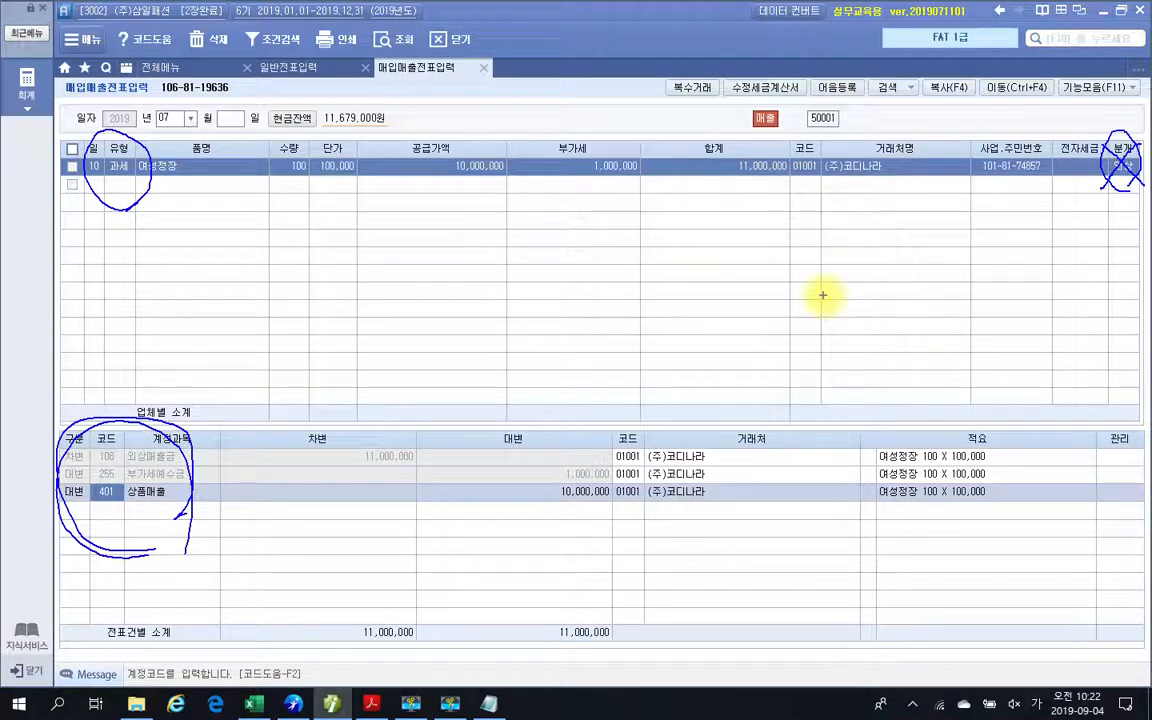
{"action": "mouse_move", "coordinate": [1120, 207]}
{"action": "left_mouse_down"}
{"action": "mouse_move", "coordinate": [1105, 185]}
{"action": "mouse_move", "coordinate": [1127, 186]}
{"action": "left_mouse_up"}
{"action": "mouse_move", "coordinate": [178, 578]}
{"action": "left_mouse_down"}
{"action": "mouse_move", "coordinate": [90, 534]}
{"action": "mouse_move", "coordinate": [206, 527]}
{"action": "mouse_move", "coordinate": [172, 577]}
{"action": "left_mouse_up"}
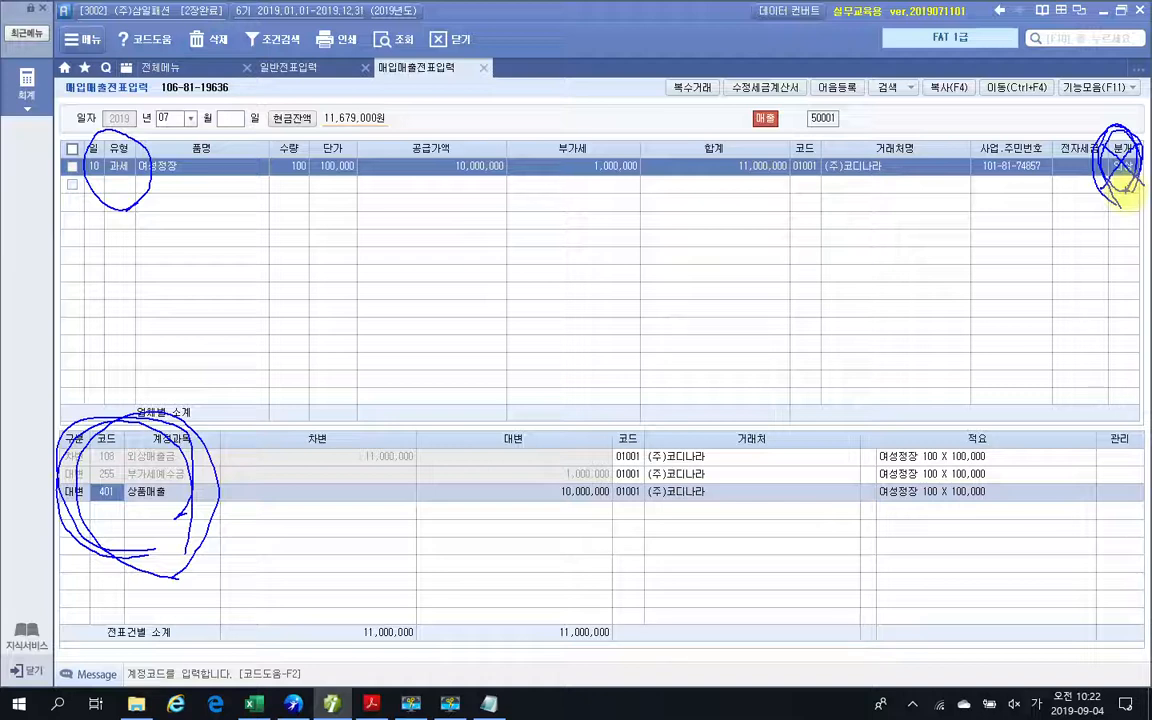
{"action": "key", "text": "Escape"}
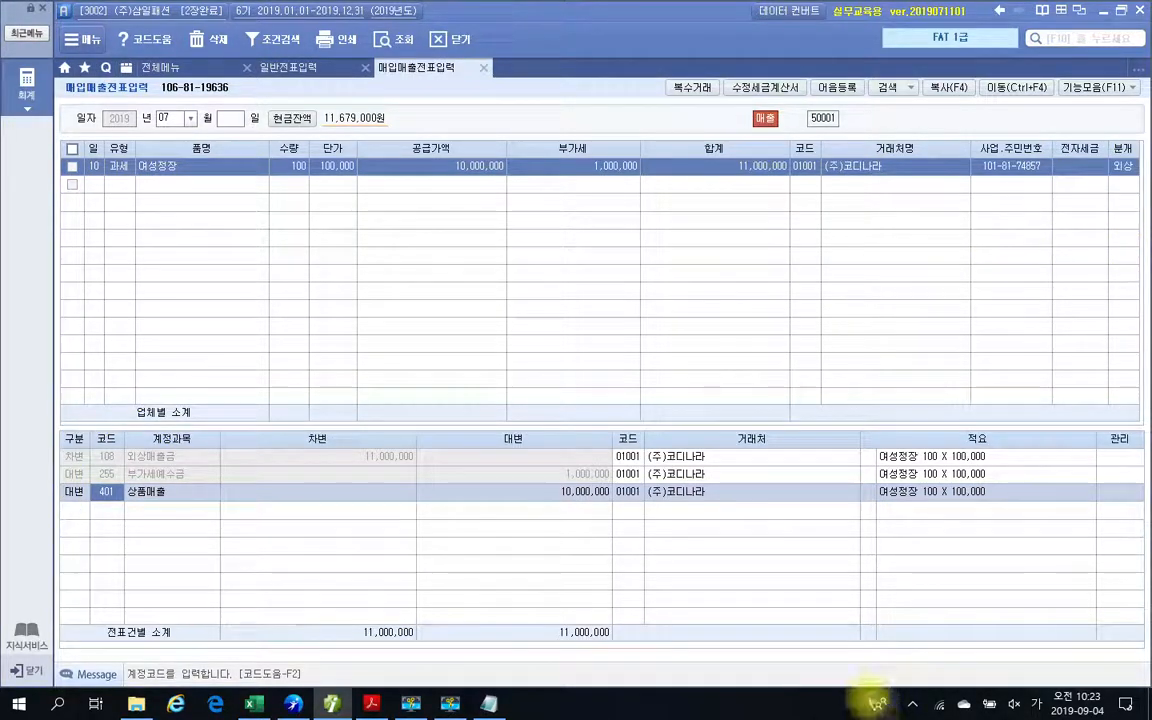
Go through the 외상매출금, 부가세예수금 and 상품매출 journal lines, ending on the 상품매출 credit amount.
{"action": "left_click", "coordinate": [106, 458]}
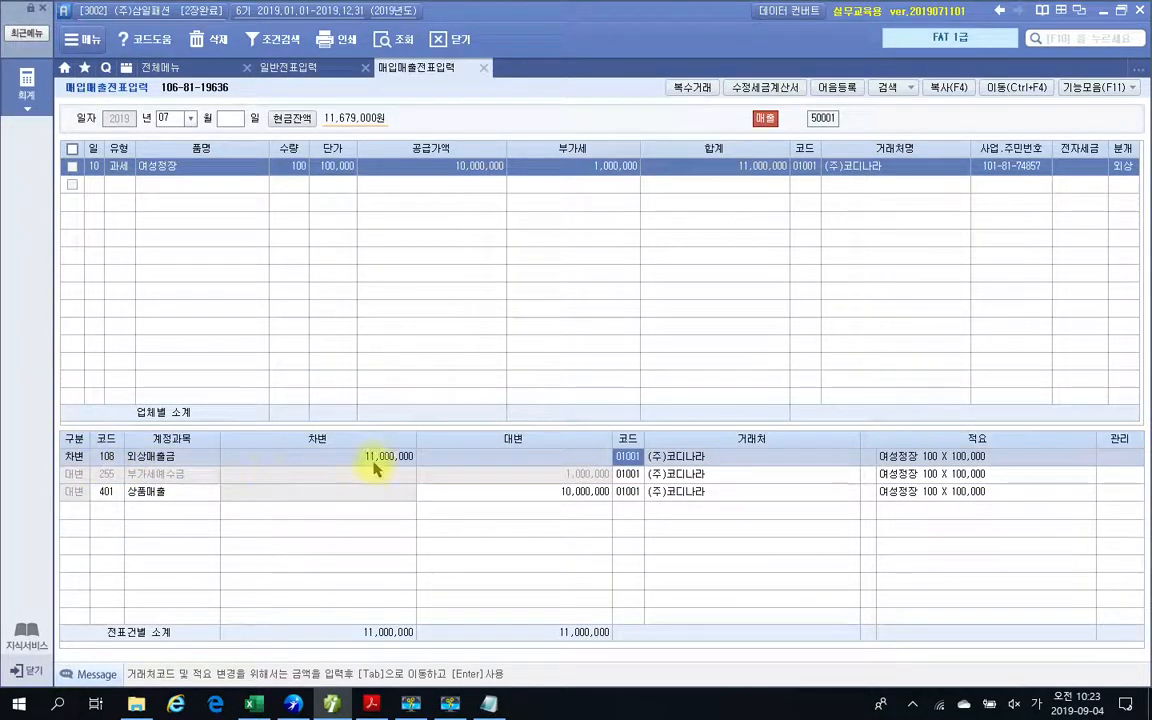
{"action": "left_click", "coordinate": [104, 474]}
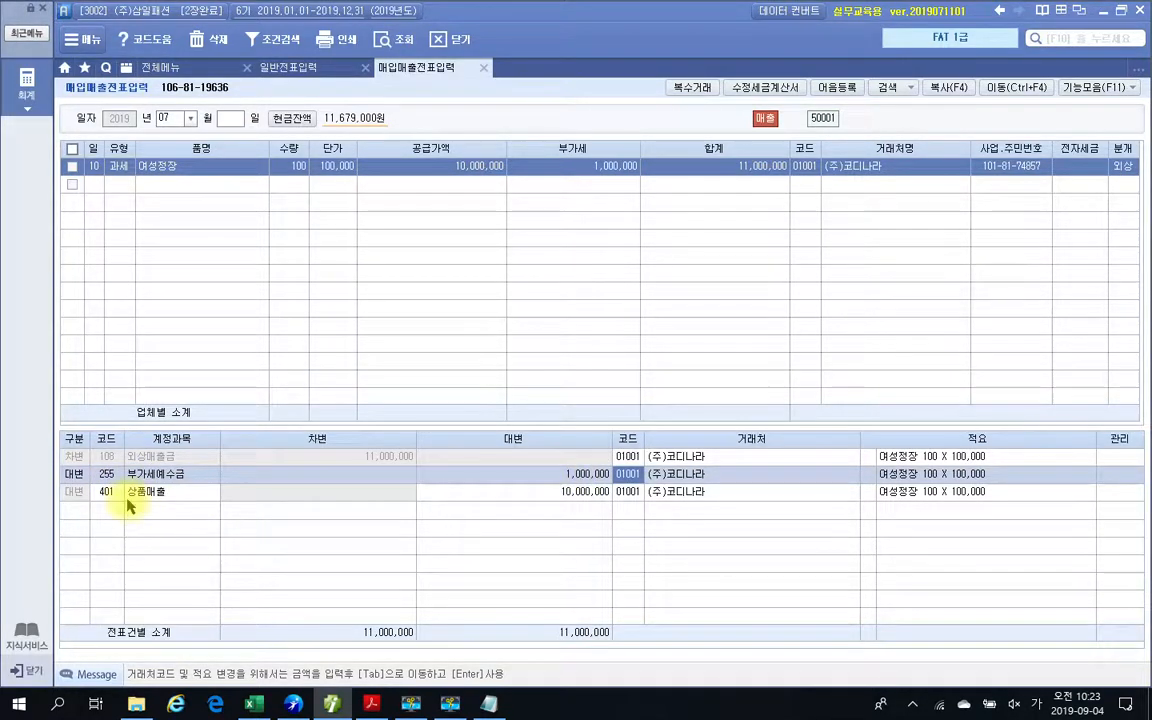
{"action": "left_click", "coordinate": [107, 494]}
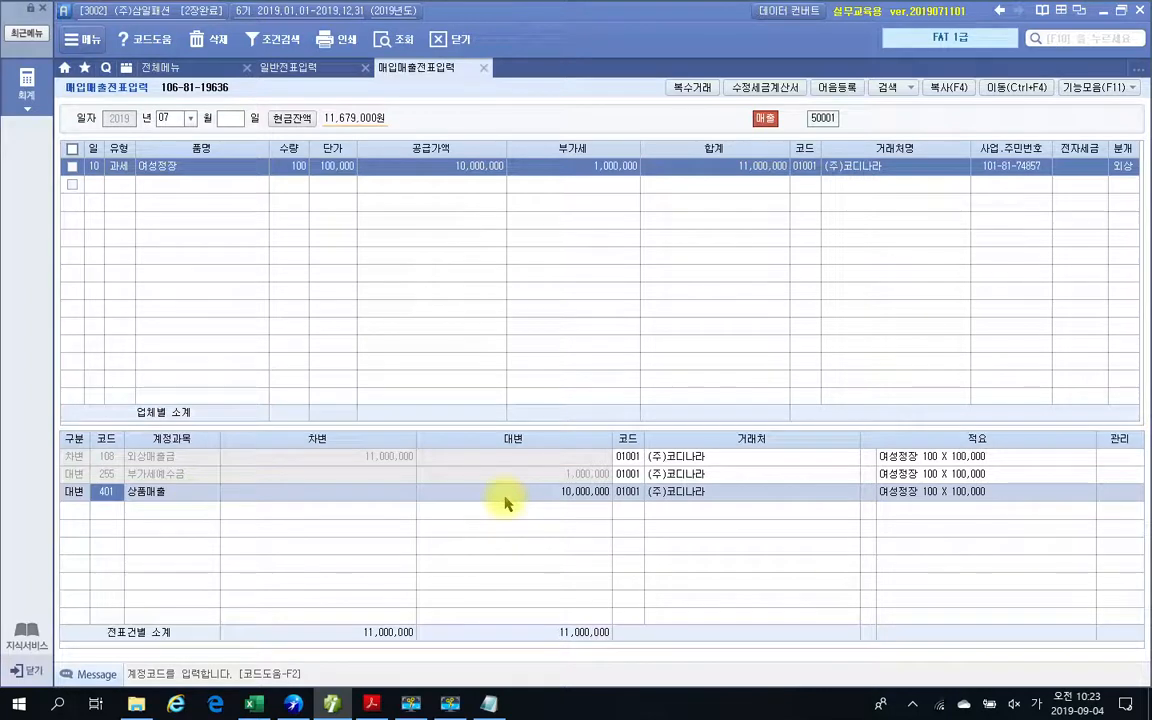
{"action": "left_click", "coordinate": [537, 497]}
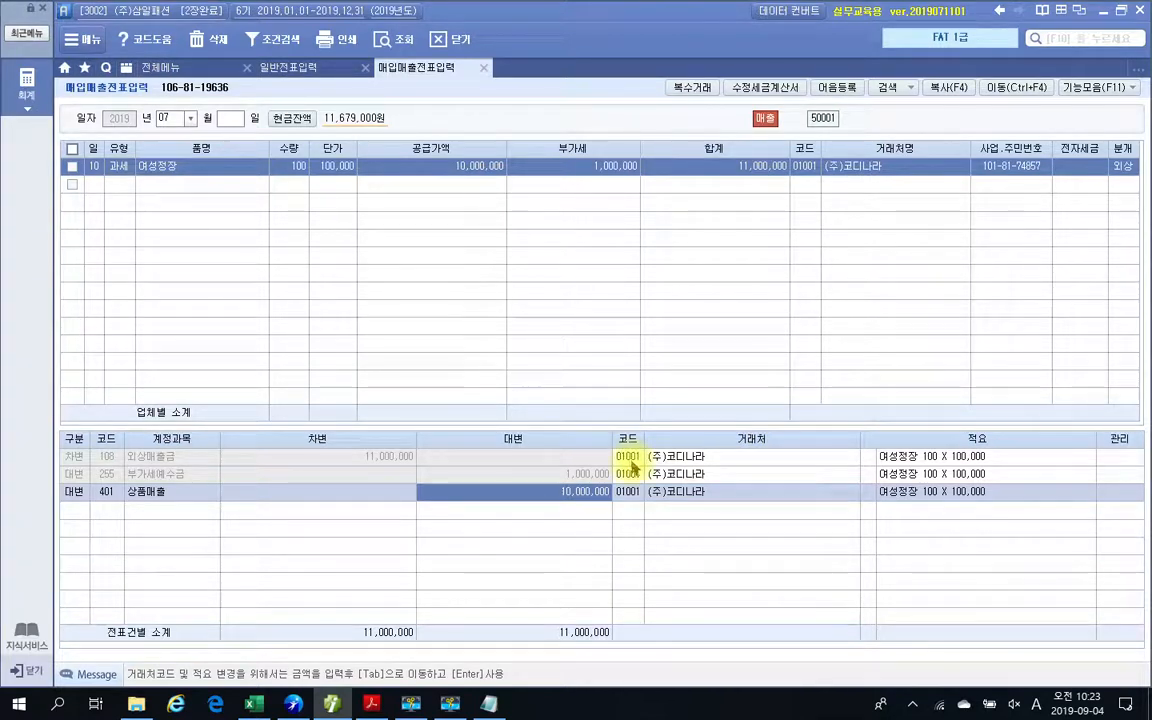
Frame the three journal lines with a rectangle and circle the debit and credit totals with the screen pen.
{"action": "left_click_drag", "start_coordinate": [54, 434], "coordinate": [745, 518]}
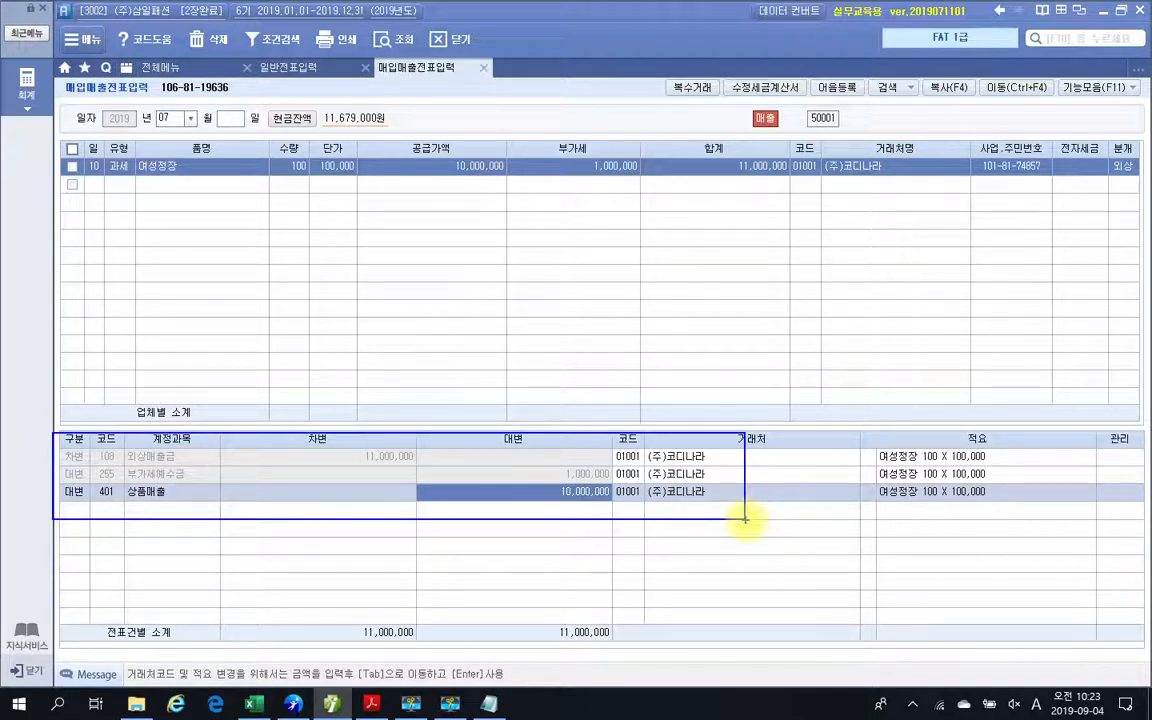
{"action": "left_click_drag", "start_coordinate": [418, 656], "coordinate": [449, 673]}
{"action": "mouse_move", "coordinate": [622, 651]}
{"action": "left_mouse_down"}
{"action": "mouse_move", "coordinate": [597, 671]}
{"action": "mouse_move", "coordinate": [638, 636]}
{"action": "mouse_move", "coordinate": [648, 660]}
{"action": "left_mouse_up"}
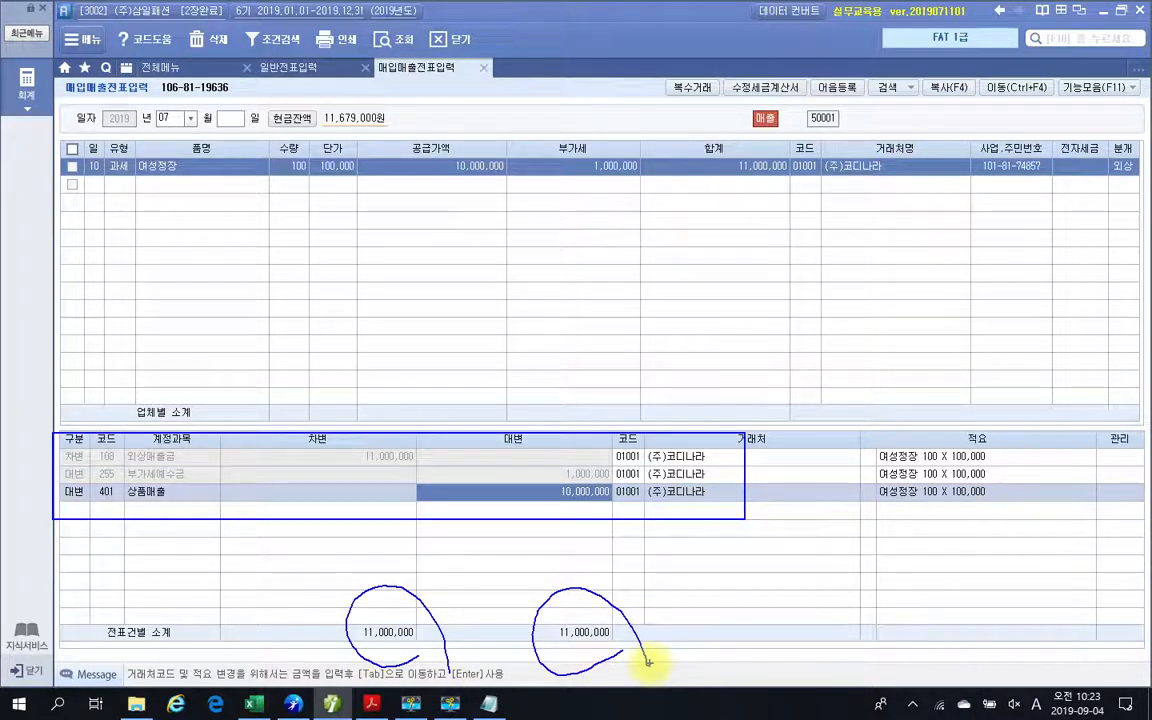
Circle 외상매출금 and its customer, draw an arrow from the voucher's circled customer to it, and clear all pen marks.
{"action": "left_click_drag", "start_coordinate": [196, 451], "coordinate": [120, 478]}
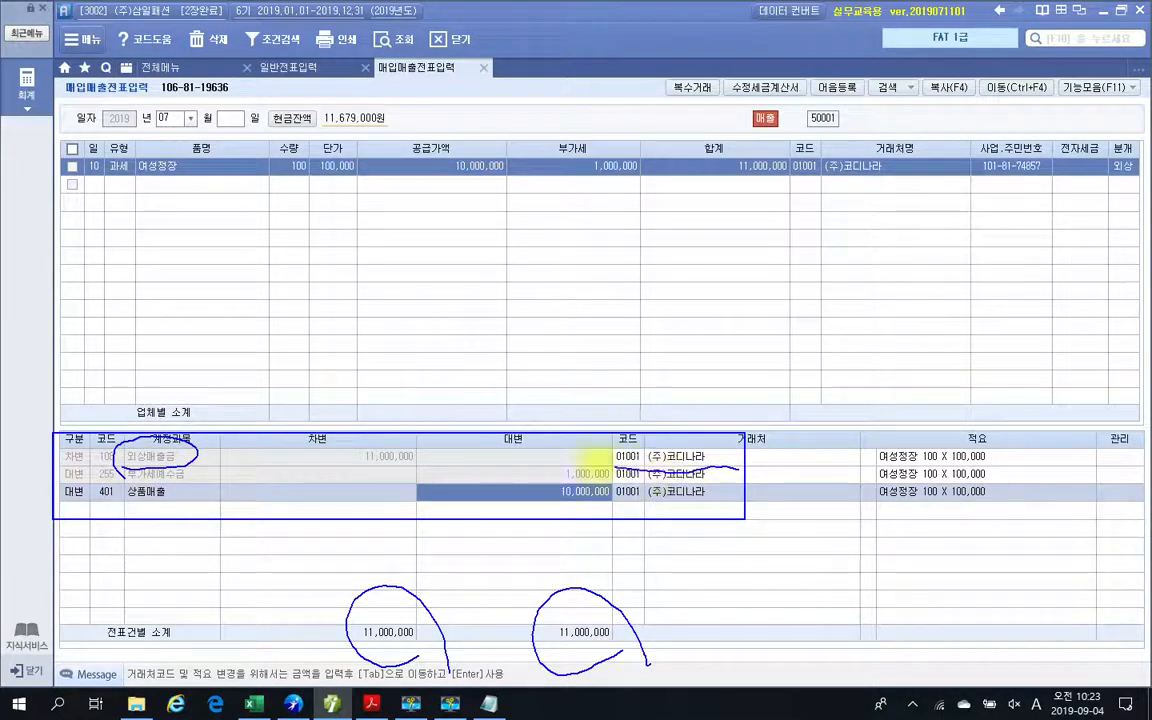
{"action": "mouse_move", "coordinate": [597, 463]}
{"action": "left_mouse_down"}
{"action": "mouse_move", "coordinate": [730, 437]}
{"action": "mouse_move", "coordinate": [718, 481]}
{"action": "left_mouse_up"}
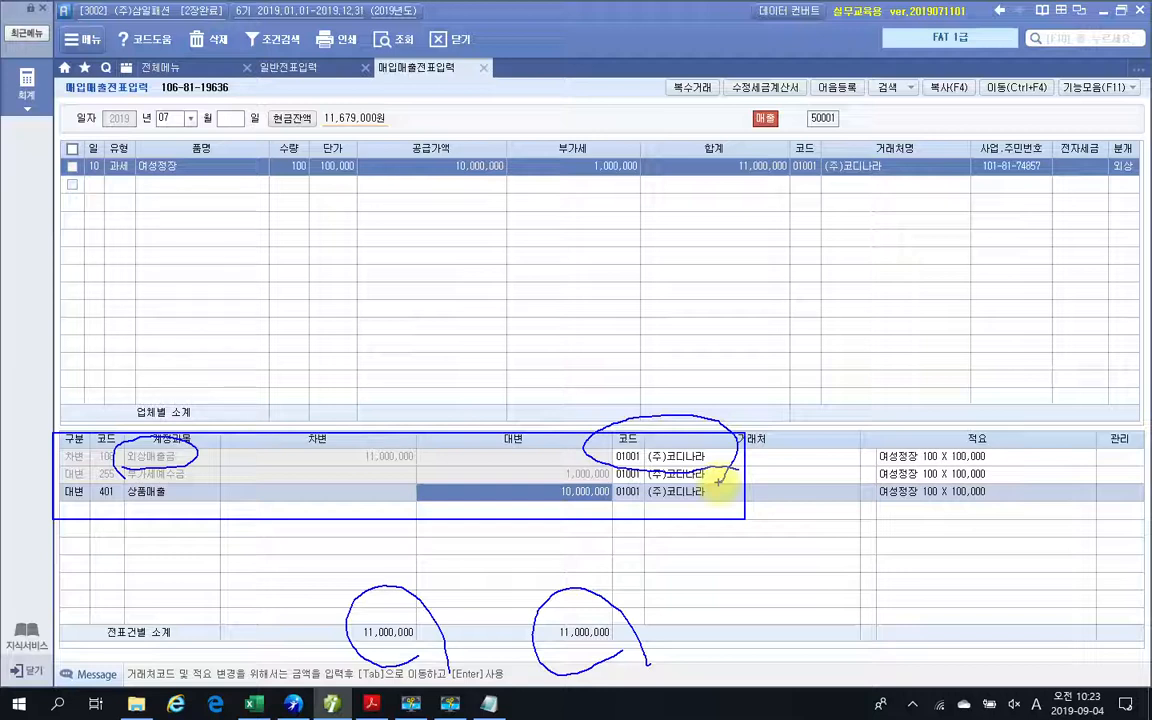
{"action": "mouse_move", "coordinate": [835, 120]}
{"action": "left_mouse_down"}
{"action": "mouse_move", "coordinate": [882, 121]}
{"action": "mouse_move", "coordinate": [869, 207]}
{"action": "mouse_move", "coordinate": [710, 334]}
{"action": "mouse_move", "coordinate": [617, 437]}
{"action": "mouse_move", "coordinate": [693, 438]}
{"action": "left_mouse_up"}
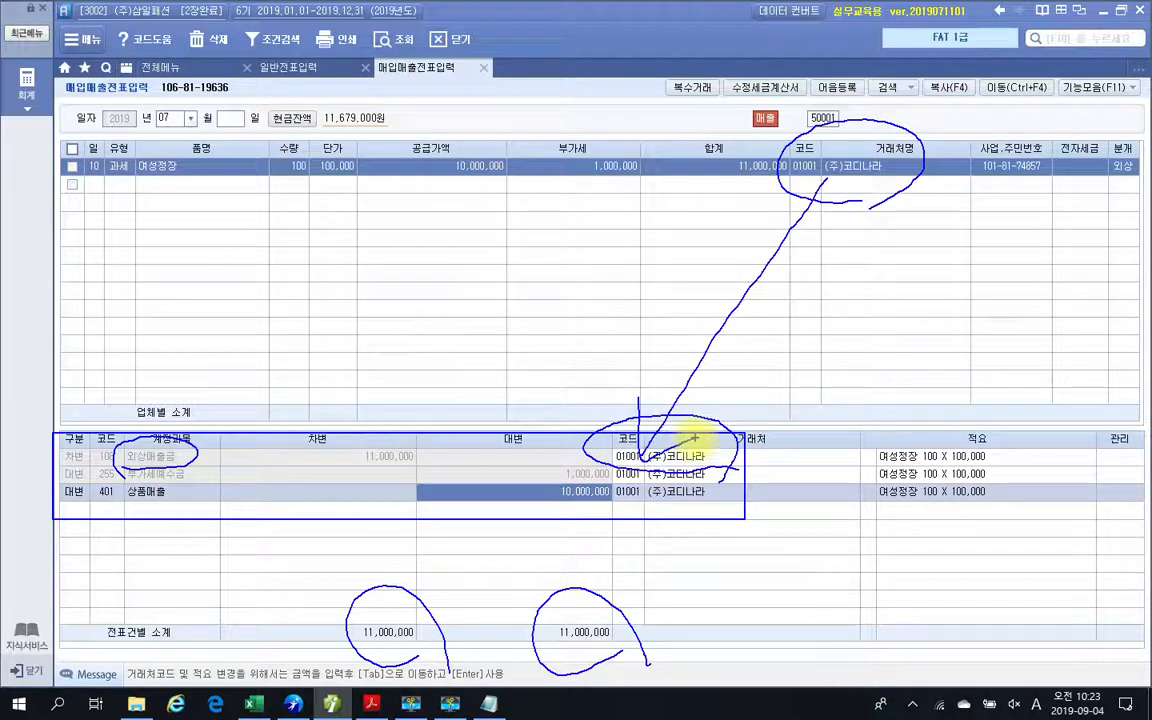
{"action": "key", "text": "Escape"}
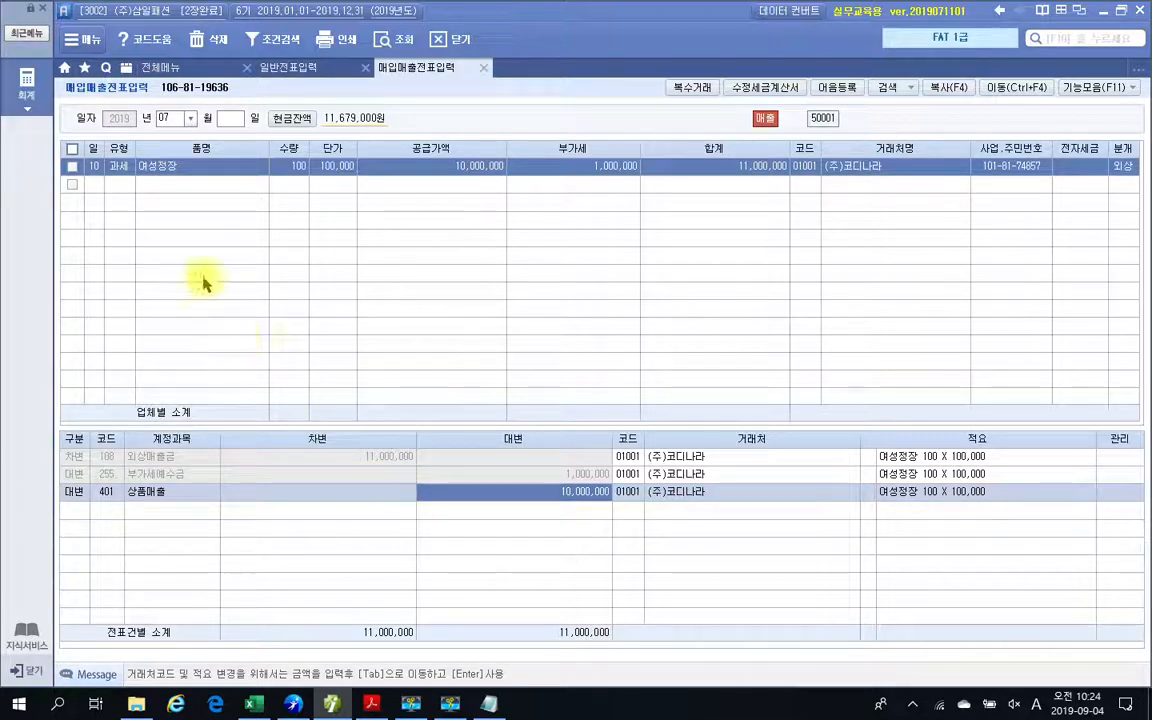
Mark the 부가가치세 II group in 전체메뉴 with the screen pen, clear it, and open 전자세금계산서 발행 및 내역관리.
{"action": "left_click", "coordinate": [165, 68]}
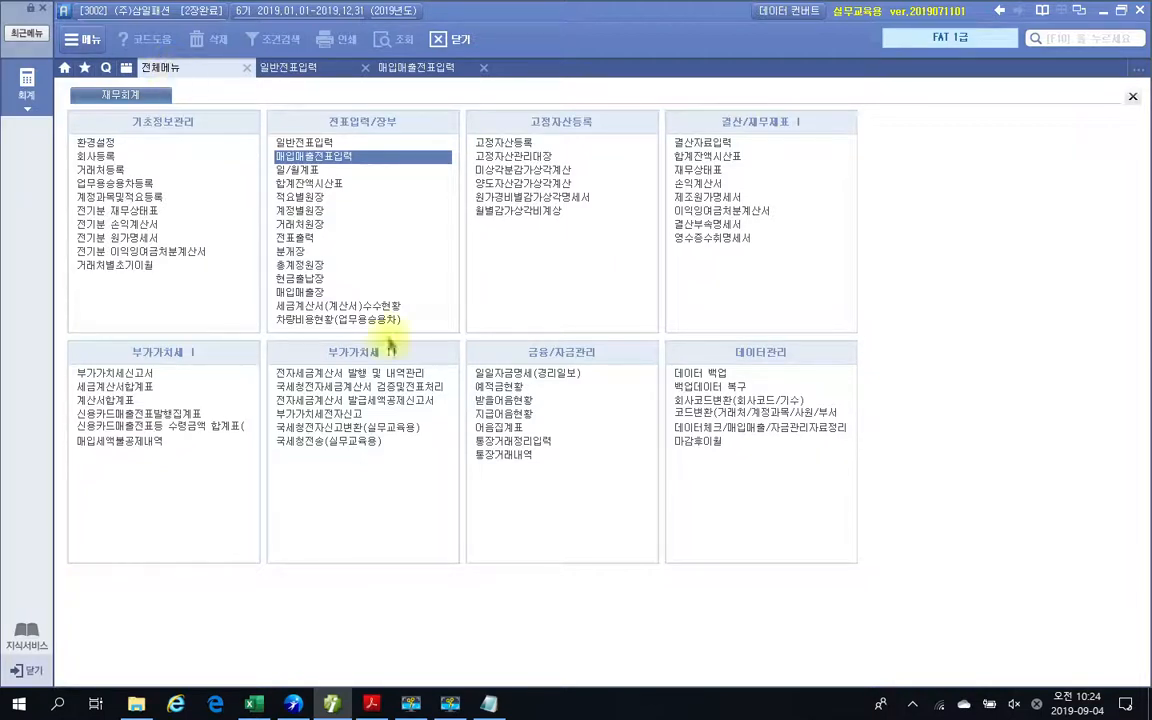
{"action": "left_click_drag", "start_coordinate": [268, 333], "coordinate": [463, 565]}
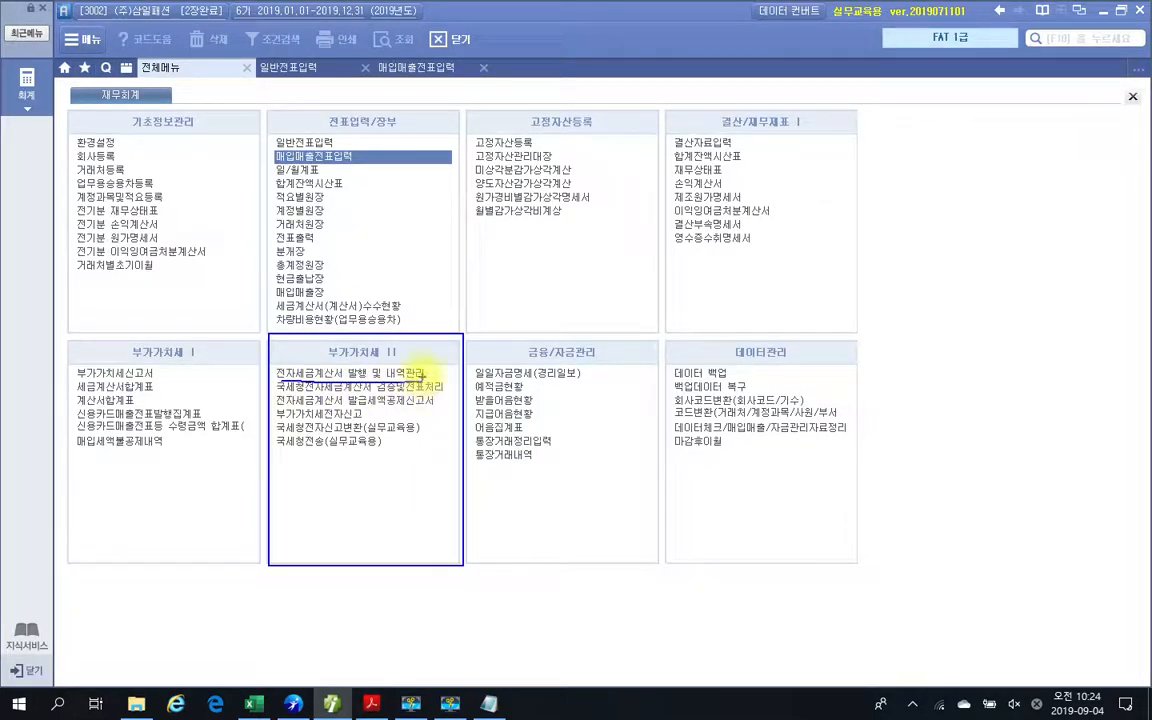
{"action": "key", "text": "Escape"}
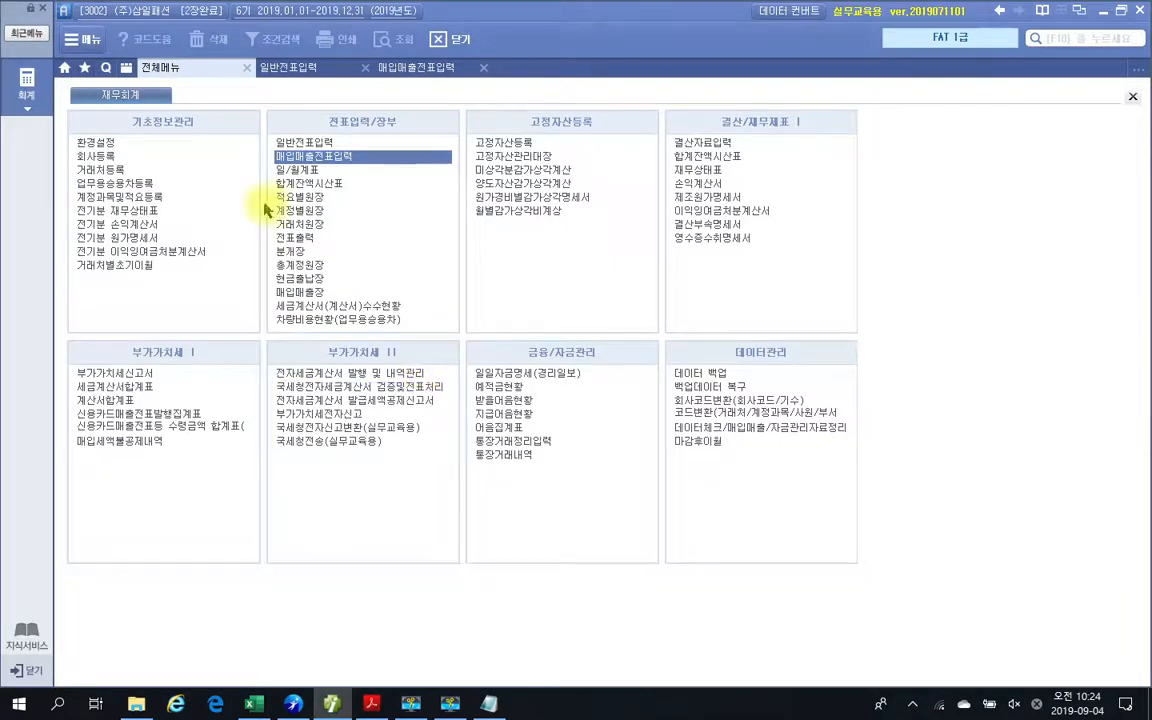
{"action": "left_click", "coordinate": [322, 374]}
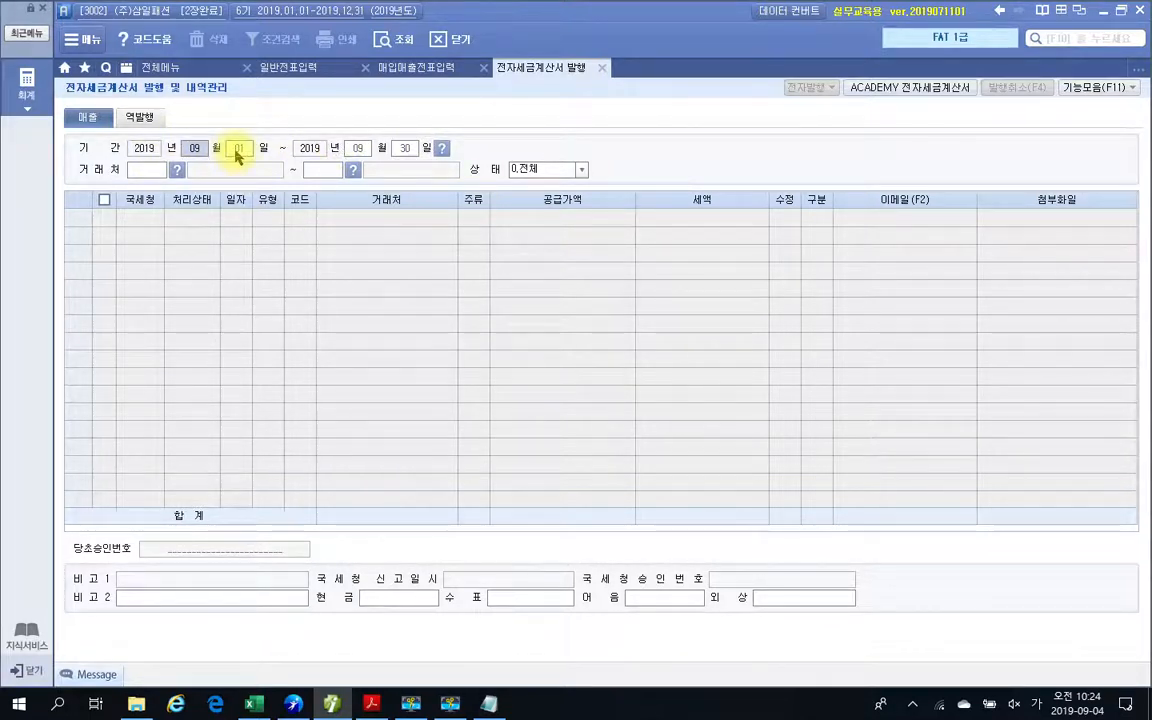
Retrieve the sales invoices for all customers for the period 2019-07-10 to 2019-07-10.
{"action": "type", "text": "07"}
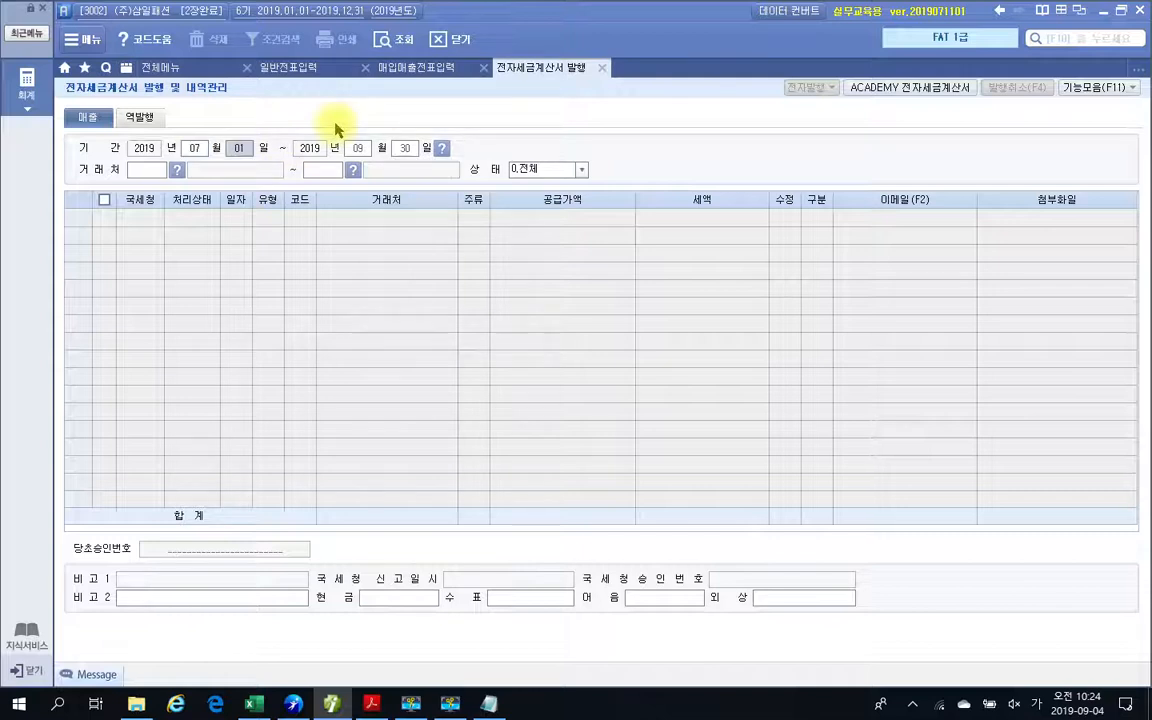
{"action": "type", "text": "10071"}
{"action": "type", "text": "0"}
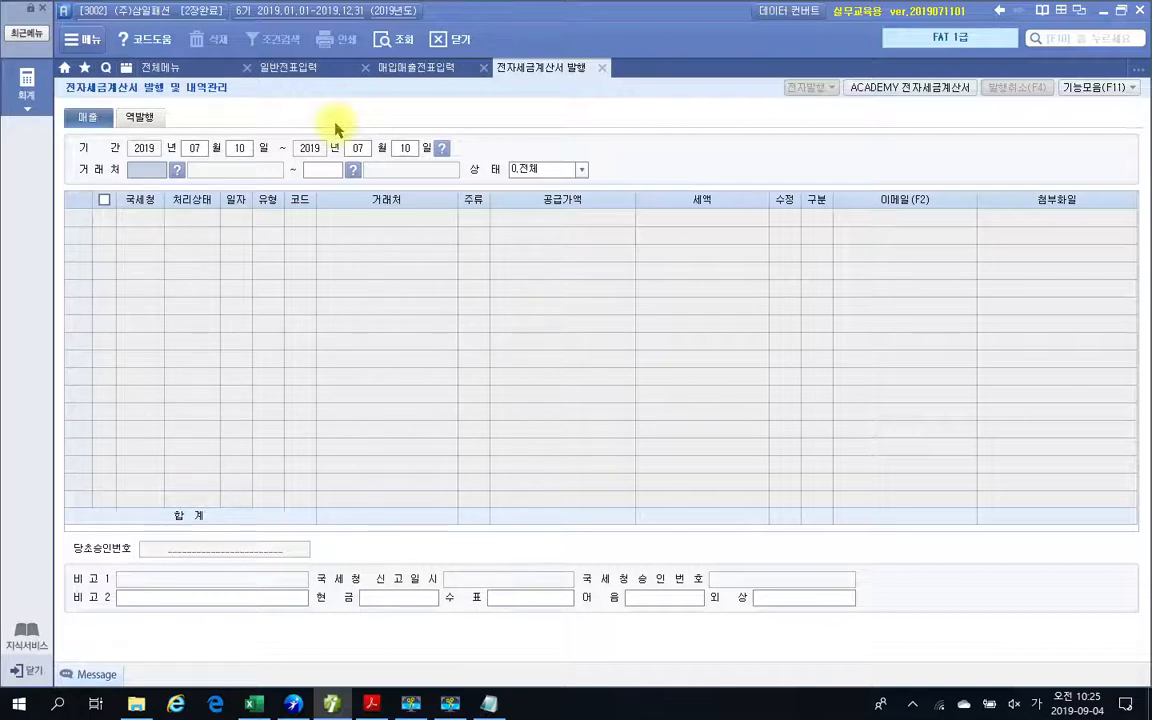
{"action": "key", "text": "Return"}
{"action": "key", "text": "Return"}
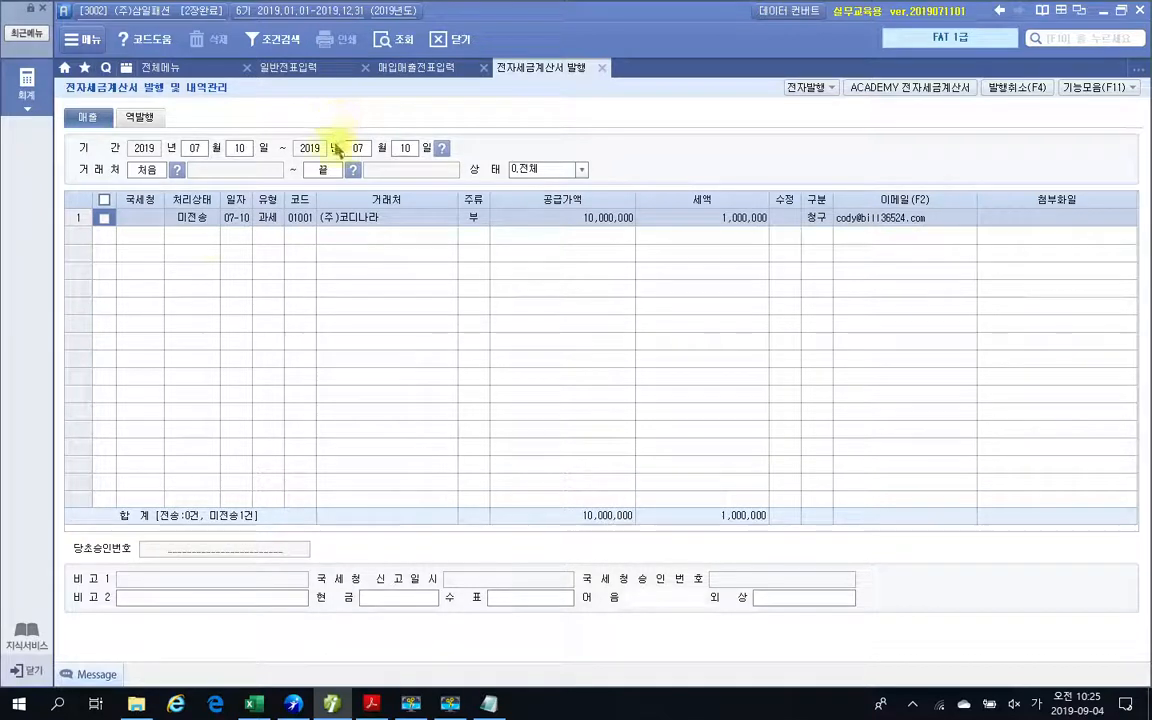
Select the (주)코디나라 invoice for issuing, circle 전자발행 with the screen pen, and clear the mark.
{"action": "left_click", "coordinate": [103, 220]}
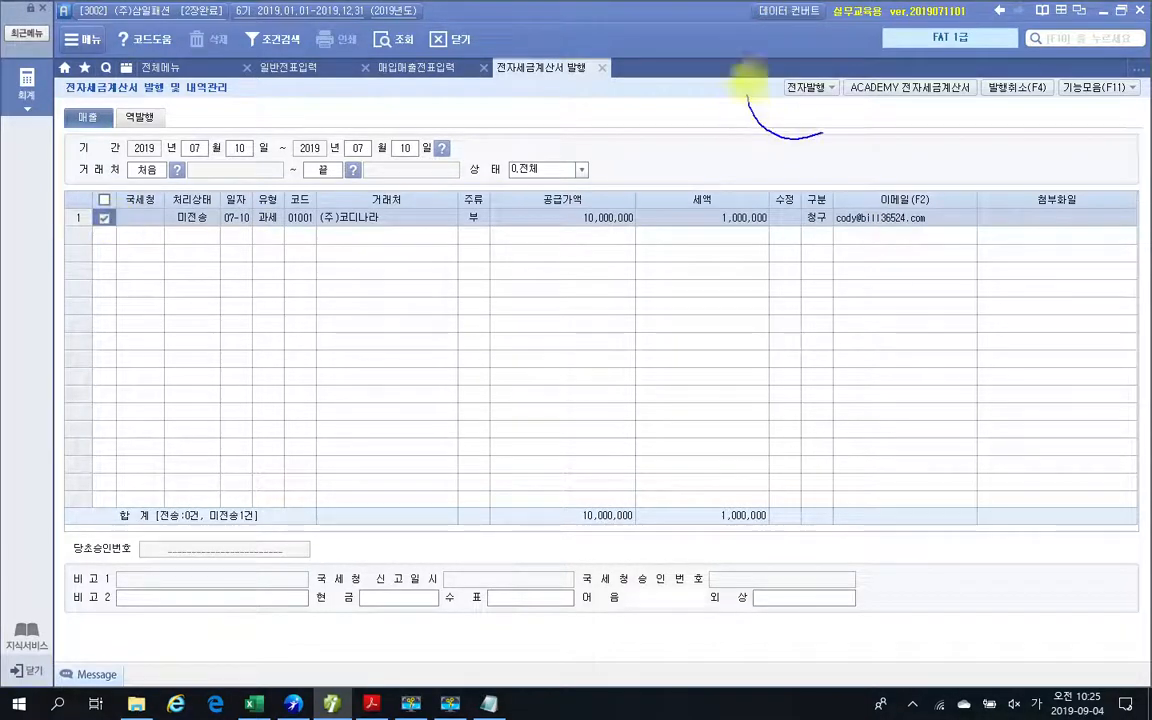
{"action": "left_click_drag", "start_coordinate": [748, 80], "coordinate": [818, 140]}
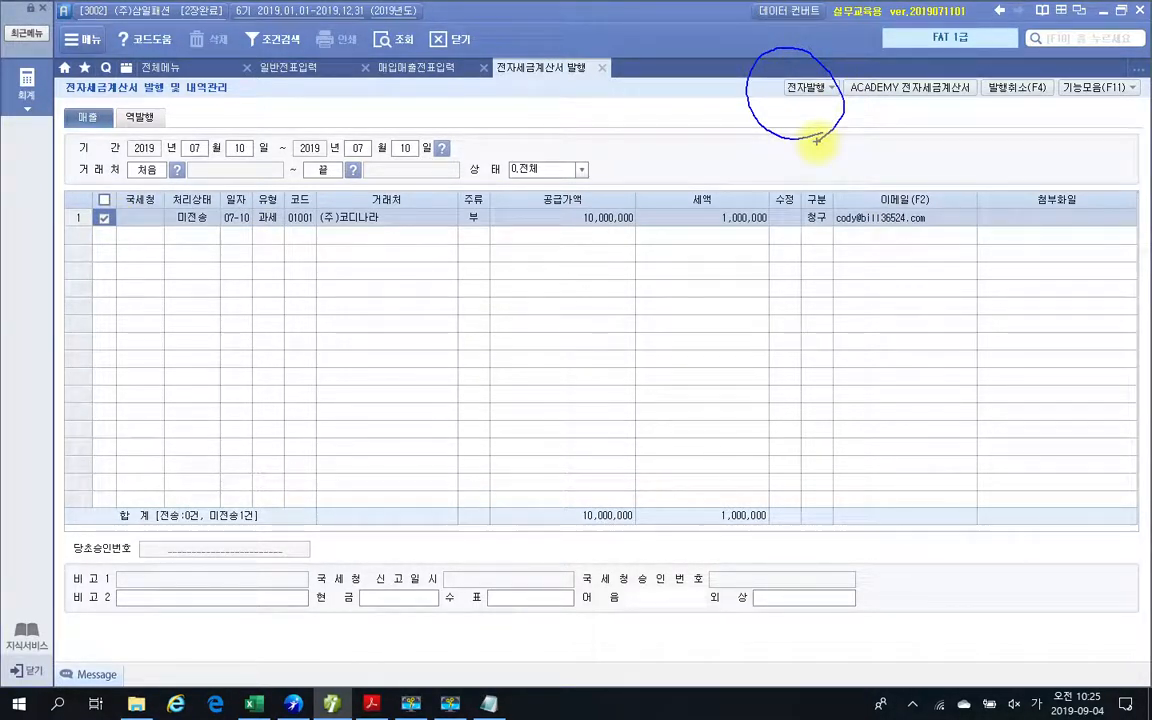
{"action": "key", "text": "Escape"}
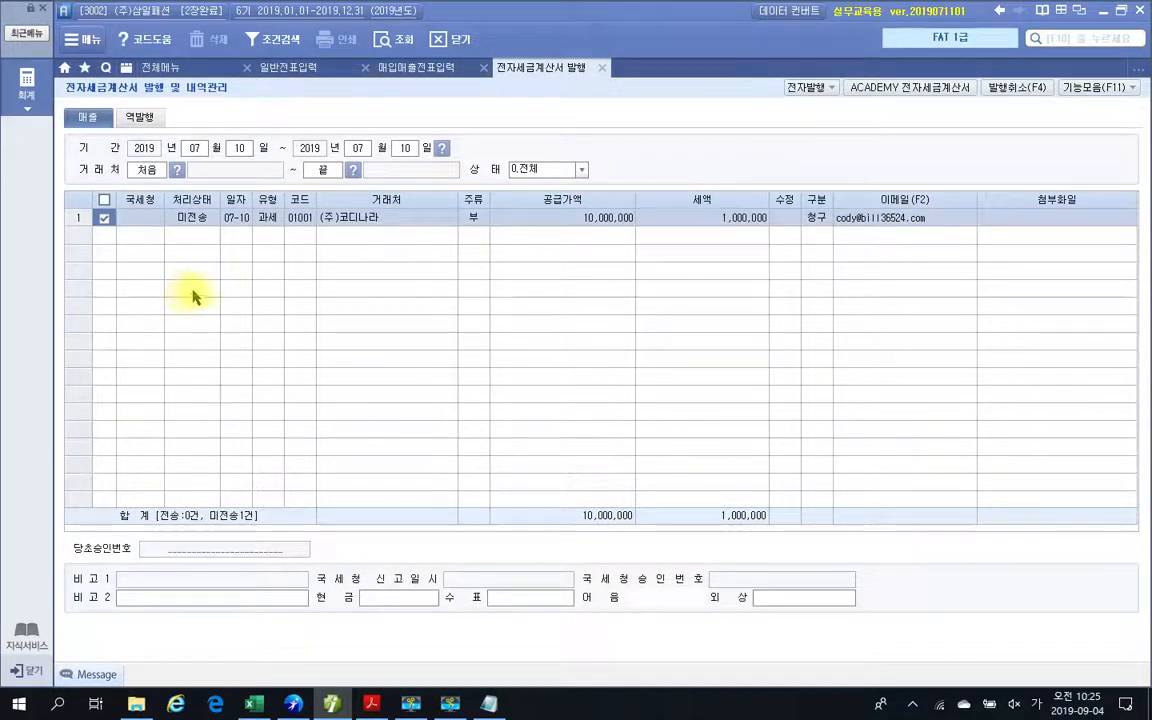
Log in to electronic issuing with the prefilled credentials, review the (주)코디나라 tax invoice, and cancel the issue.
{"action": "left_click", "coordinate": [805, 87]}
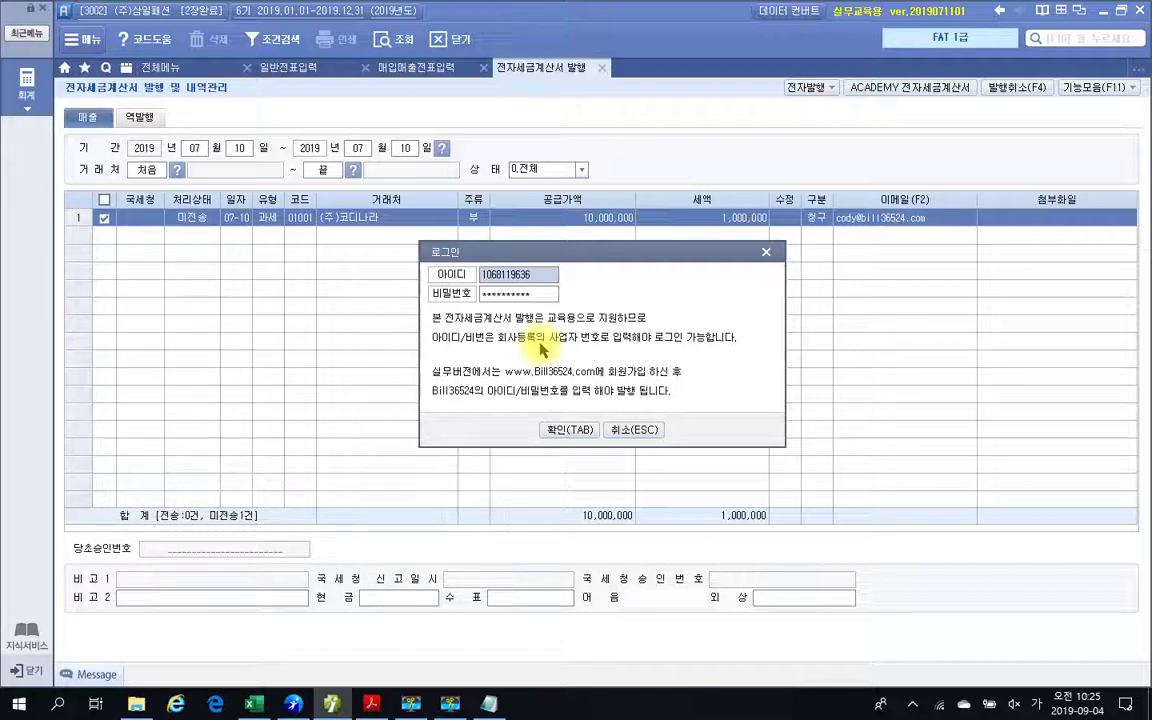
{"action": "left_click", "coordinate": [567, 431]}
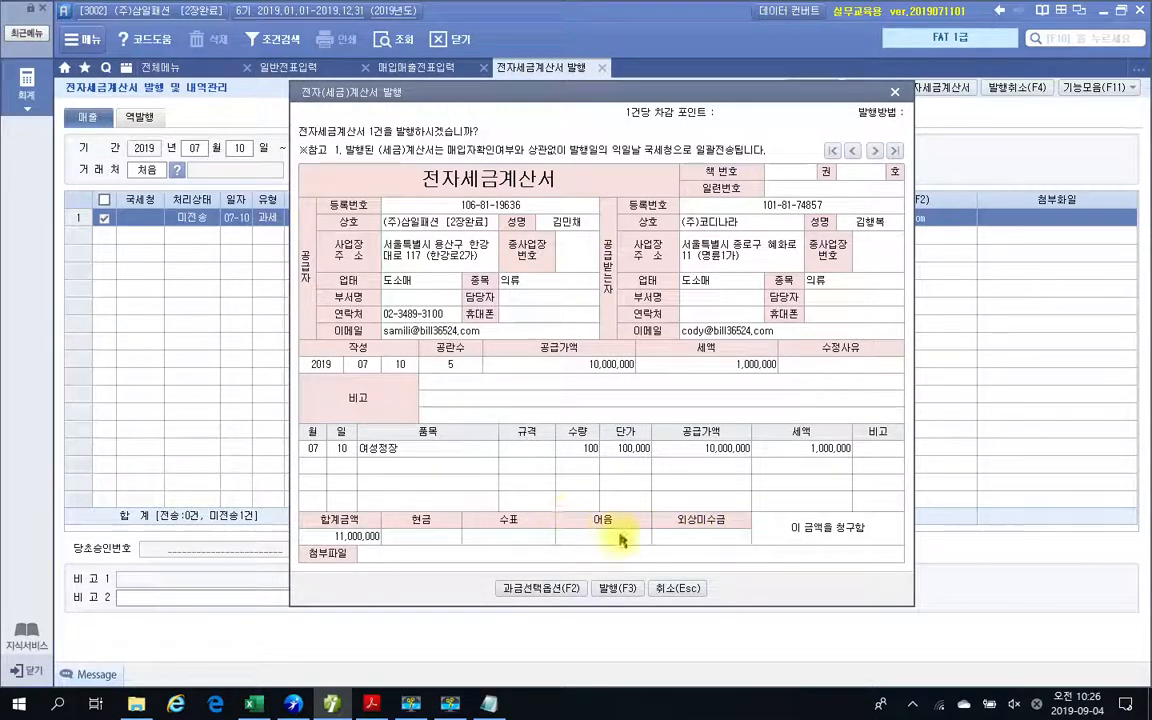
{"action": "left_click", "coordinate": [672, 589]}
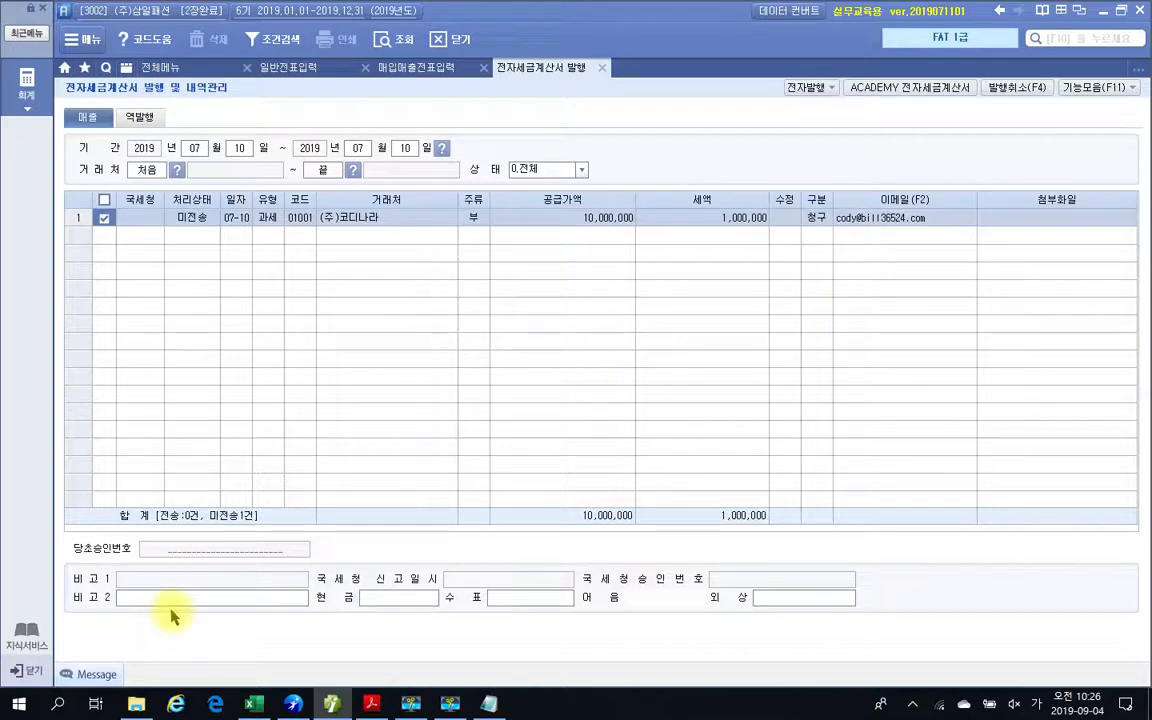
Circle the payment fields below the invoice list with the screen pen, clear the mark, and set the 외상 amount to 11,000,000.
{"action": "mouse_move", "coordinate": [262, 520]}
{"action": "left_mouse_down"}
{"action": "mouse_move", "coordinate": [368, 635]}
{"action": "mouse_move", "coordinate": [905, 535]}
{"action": "mouse_move", "coordinate": [235, 515]}
{"action": "left_mouse_up"}
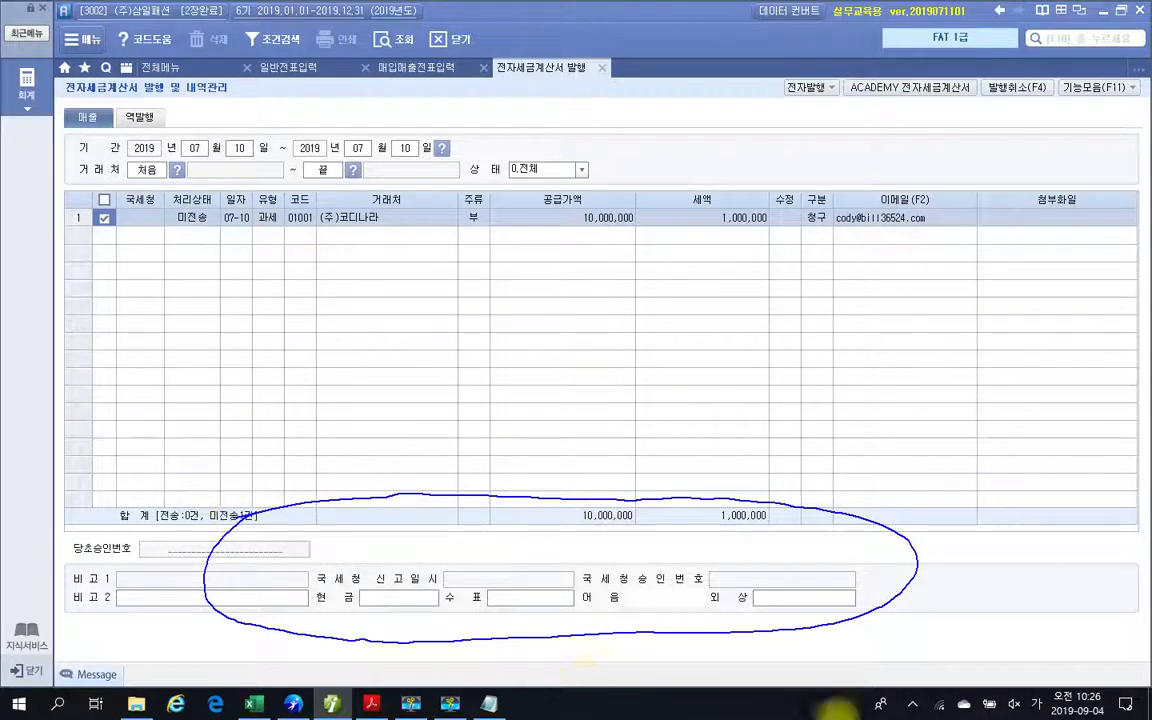
{"action": "key", "text": "Escape"}
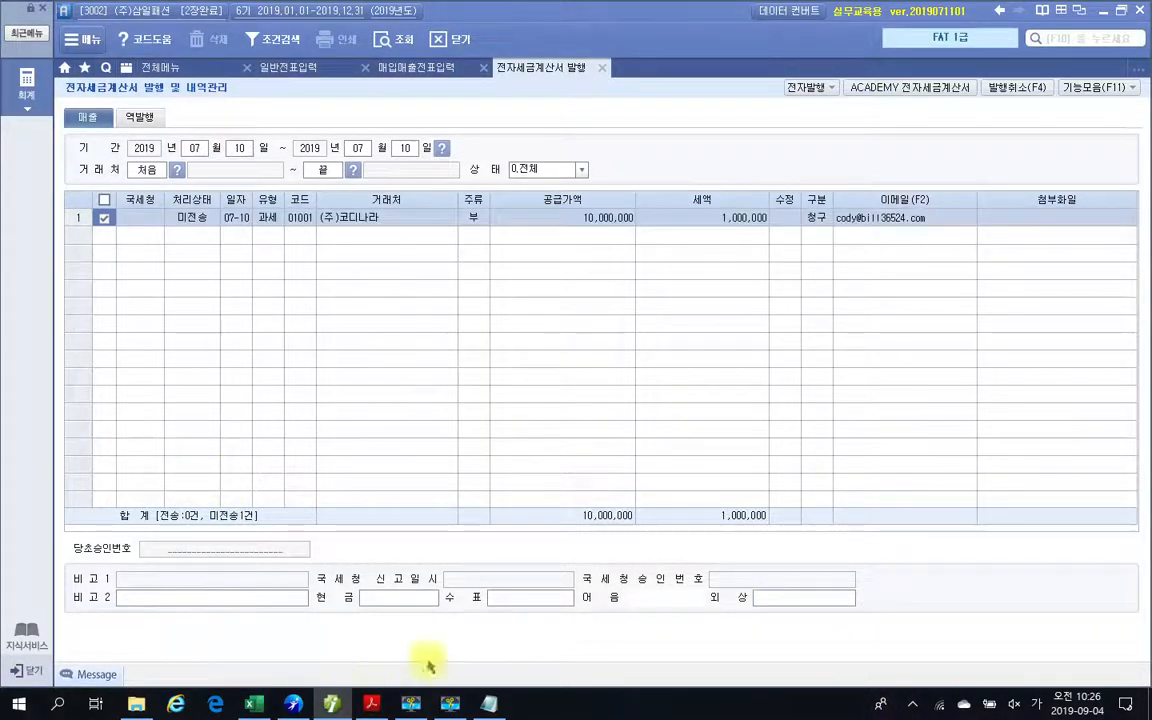
{"action": "left_click", "coordinate": [789, 601]}
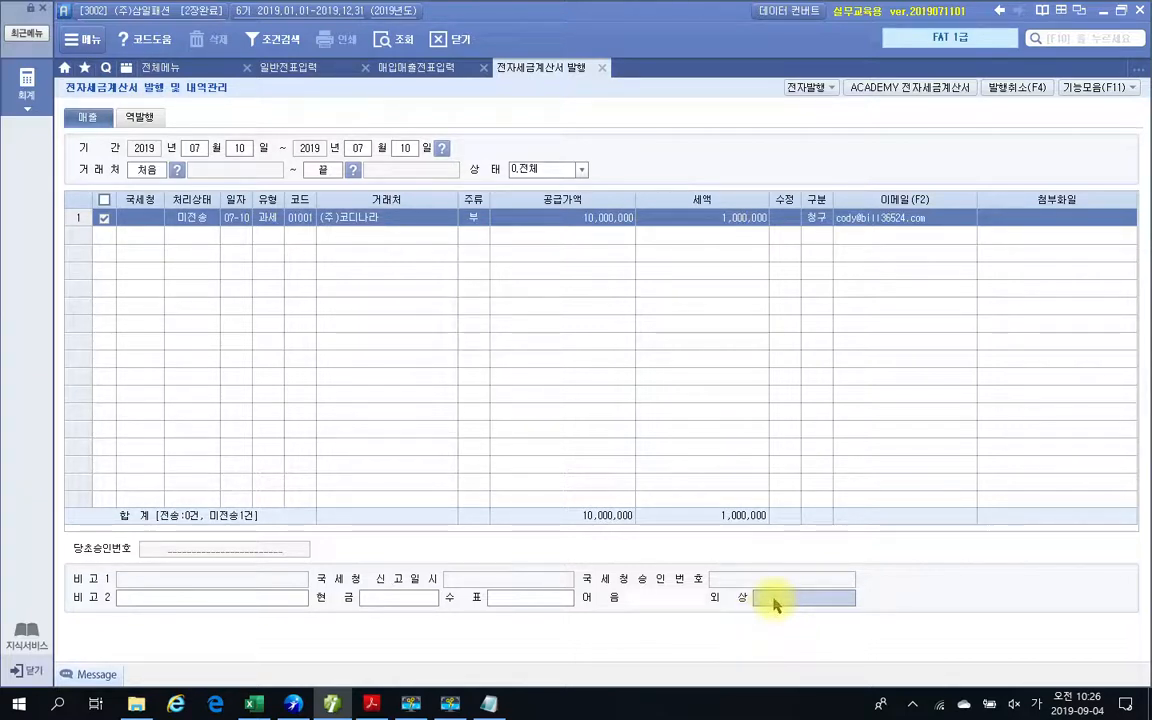
{"action": "type", "text": "11000000"}
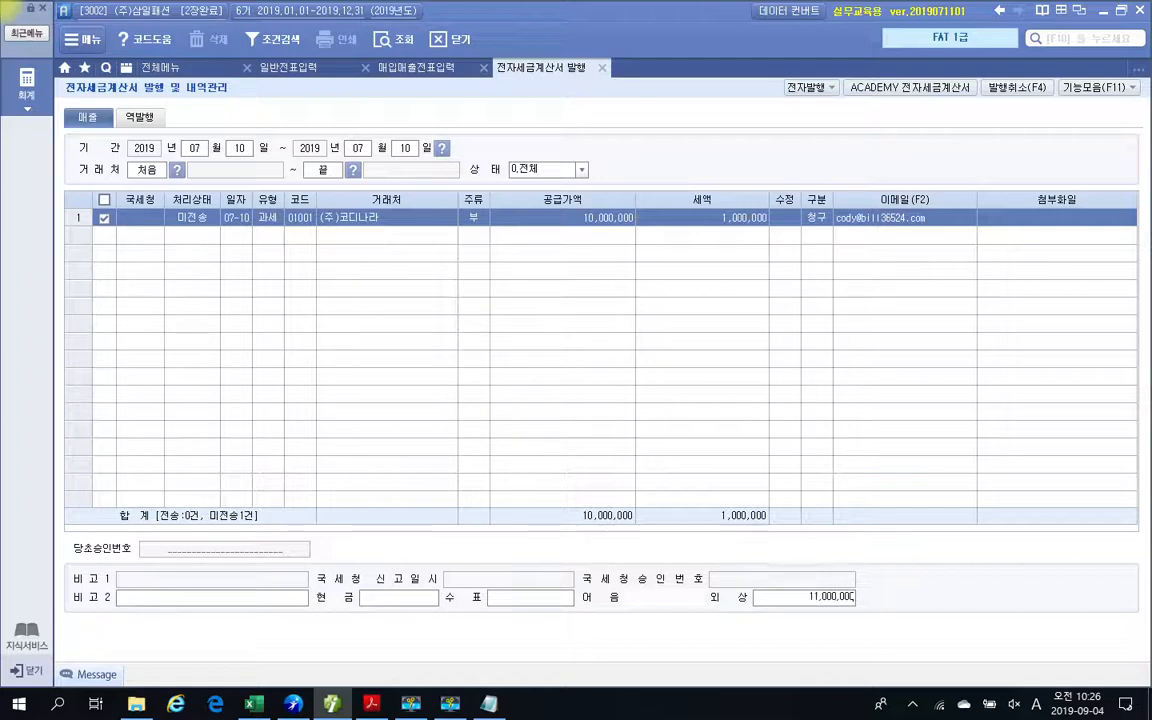
{"action": "key", "text": "Return"}
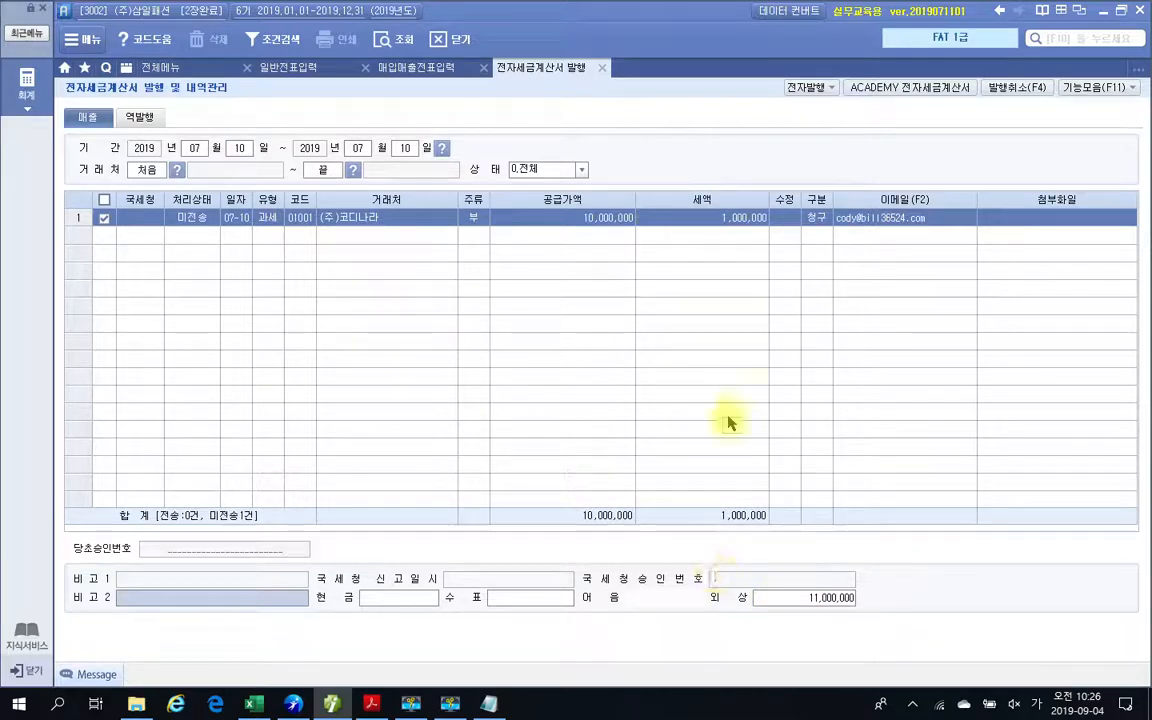
Issue the electronic tax invoice for (주)코디나라 and acknowledge the completion notice.
{"action": "left_click", "coordinate": [808, 87]}
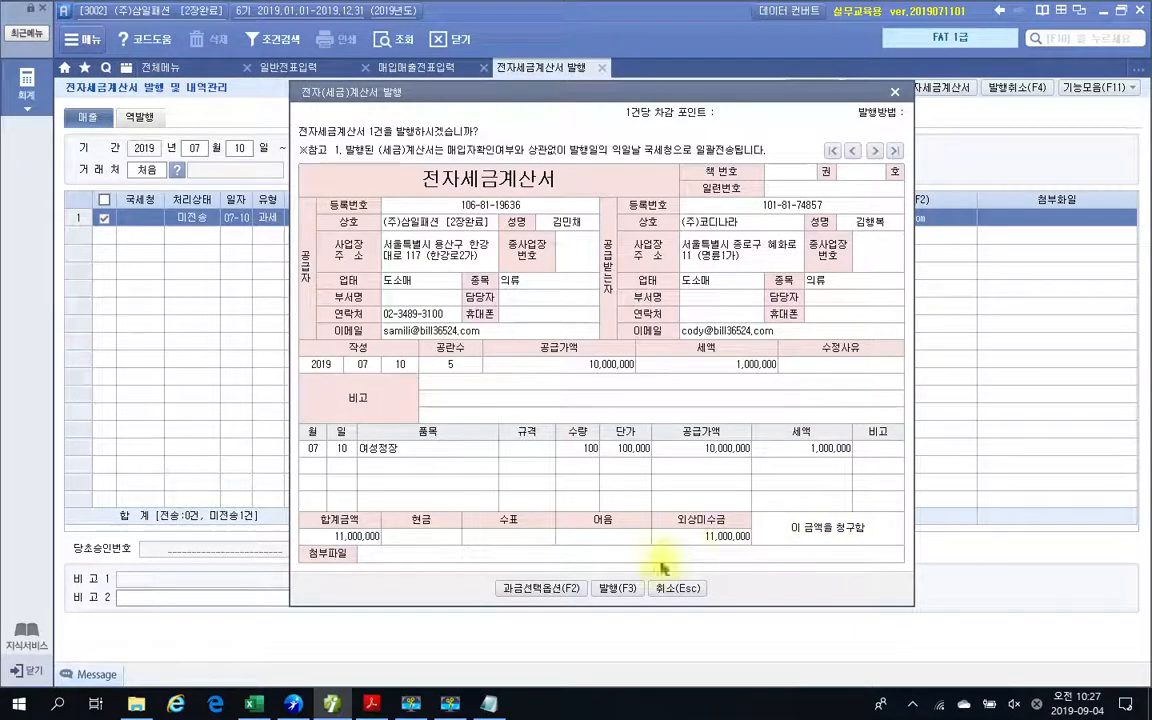
{"action": "left_click", "coordinate": [618, 588]}
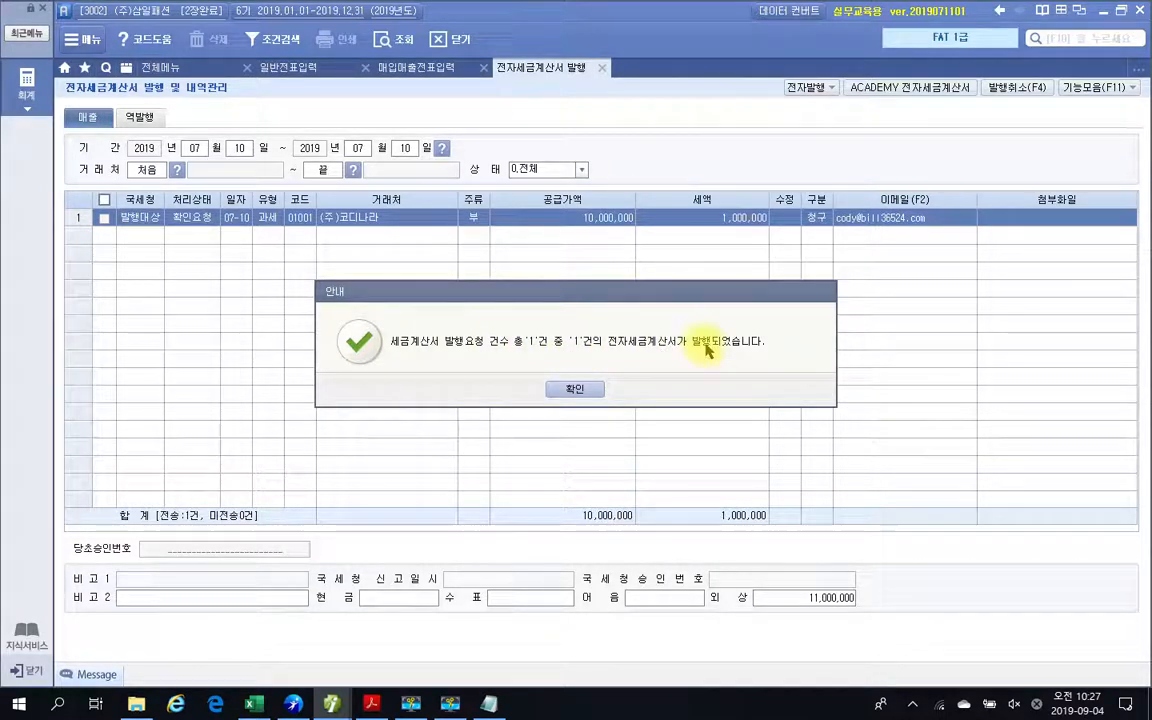
{"action": "left_click", "coordinate": [585, 390]}
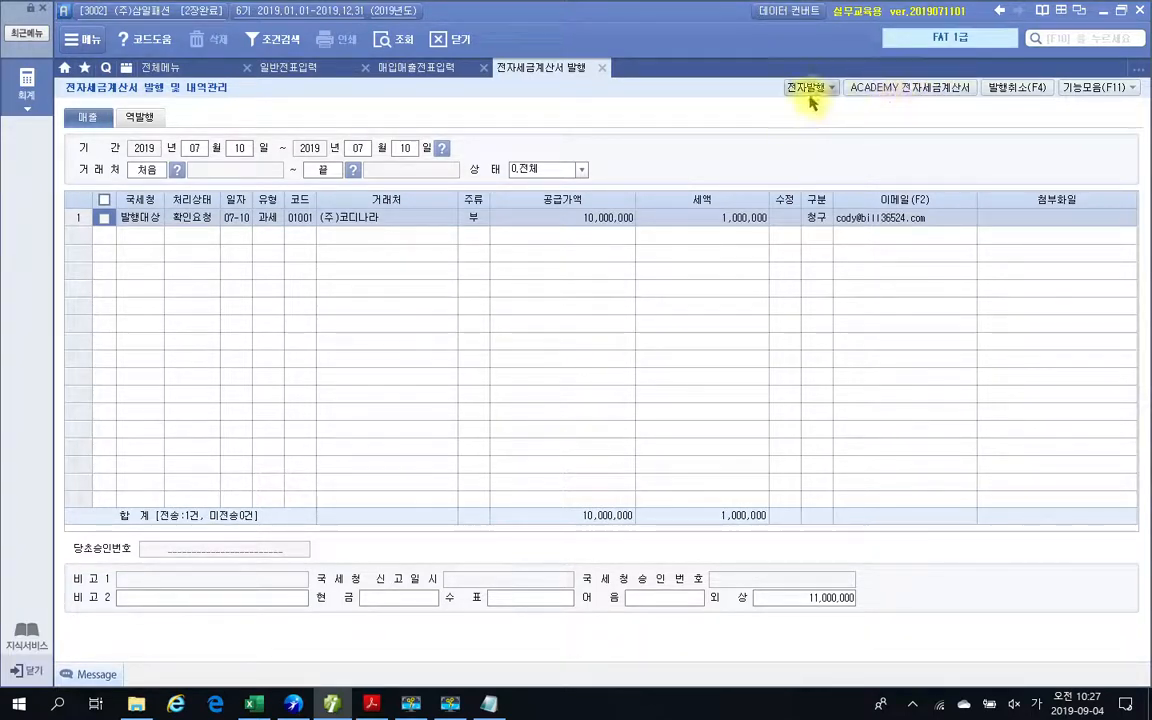
Log in to the ACADEMY 전자세금계산서 site with the prefilled credentials and retrieve the 미전송 sales invoices for 2019-07-10.
{"action": "left_click", "coordinate": [892, 92]}
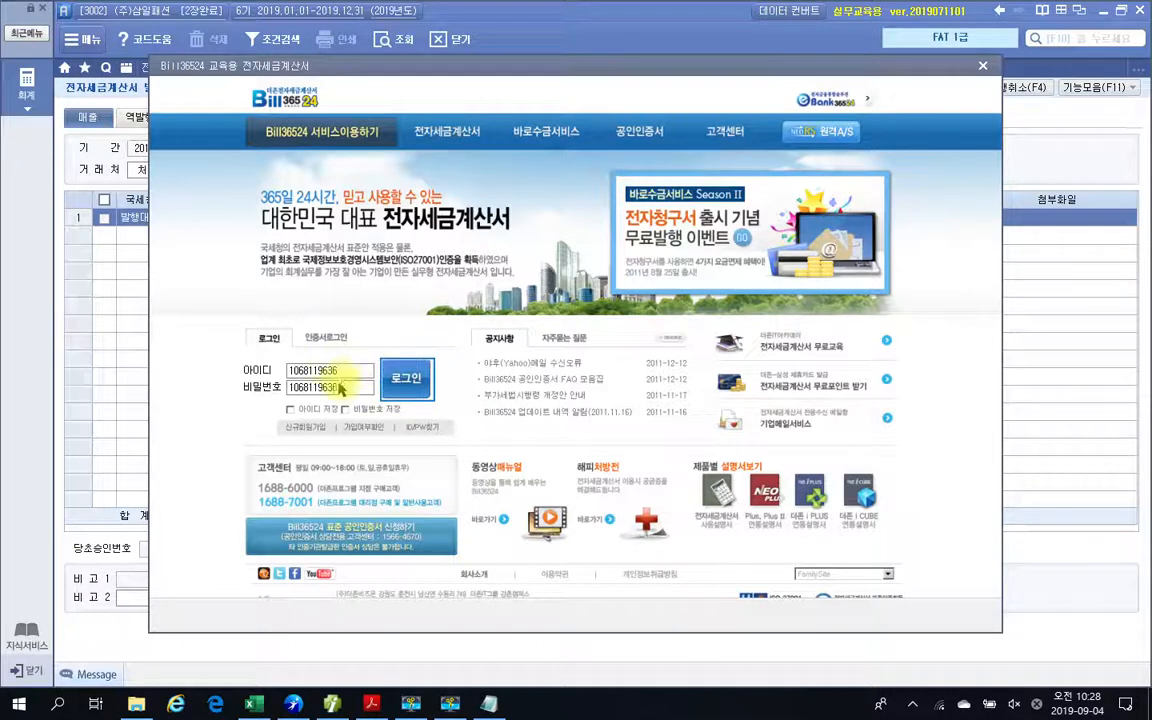
{"action": "left_click", "coordinate": [400, 389]}
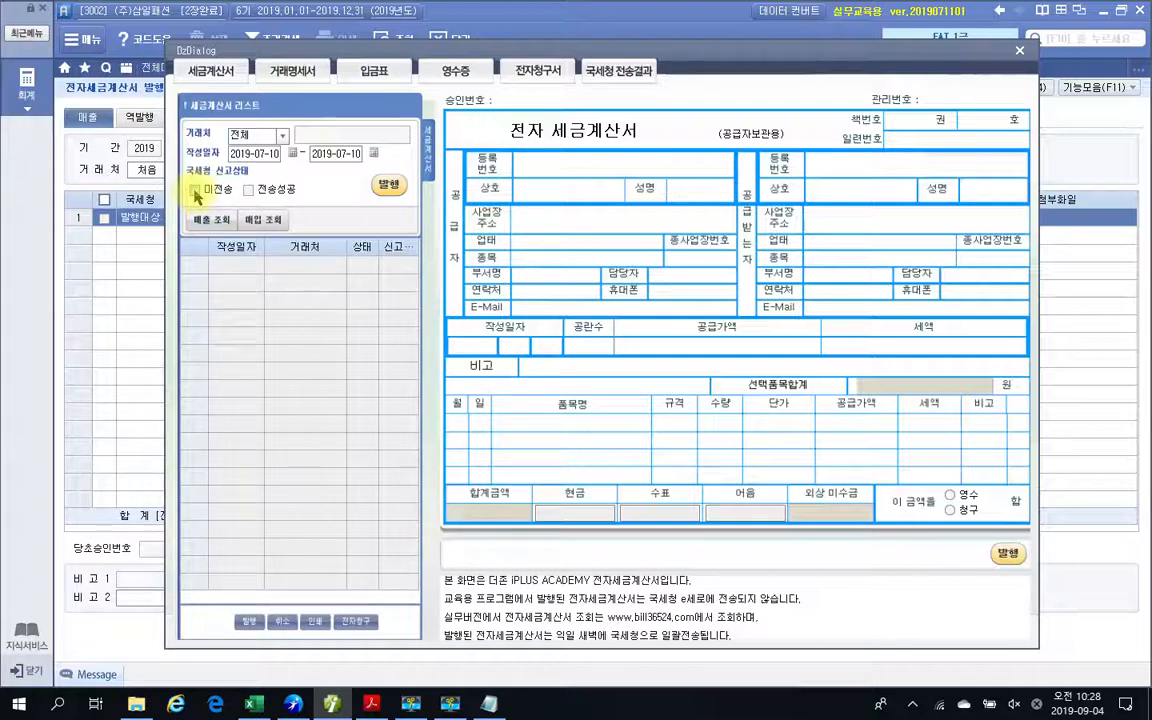
{"action": "left_click", "coordinate": [196, 192]}
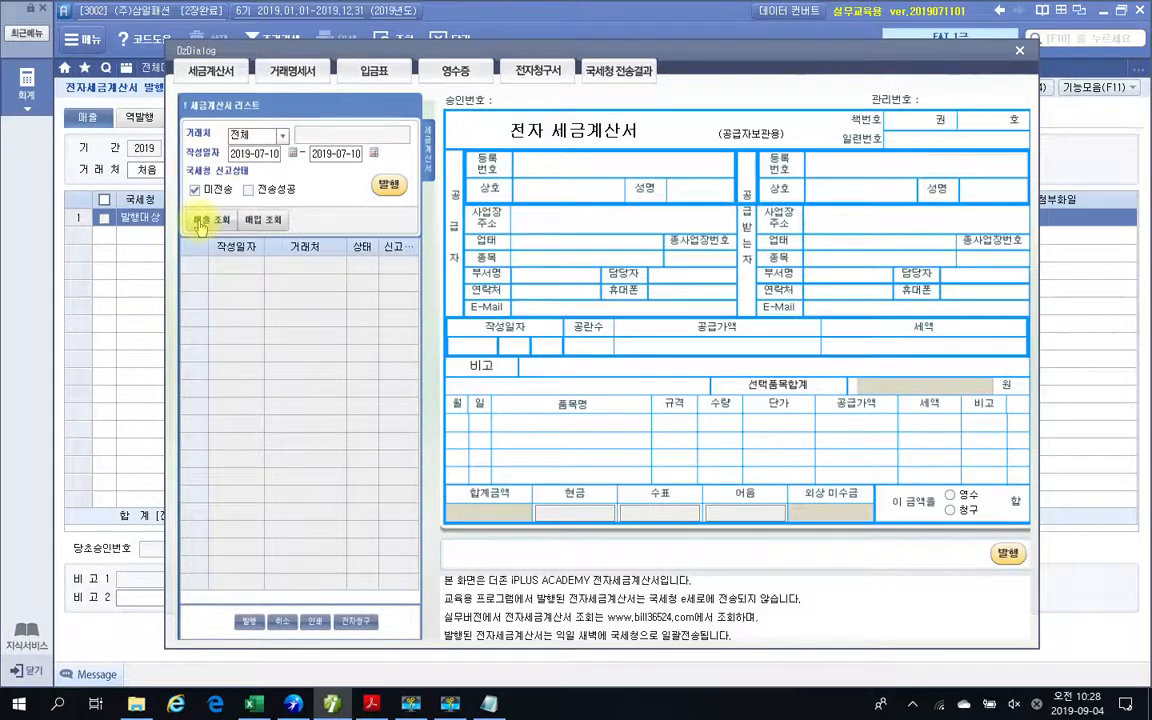
{"action": "left_click", "coordinate": [201, 222]}
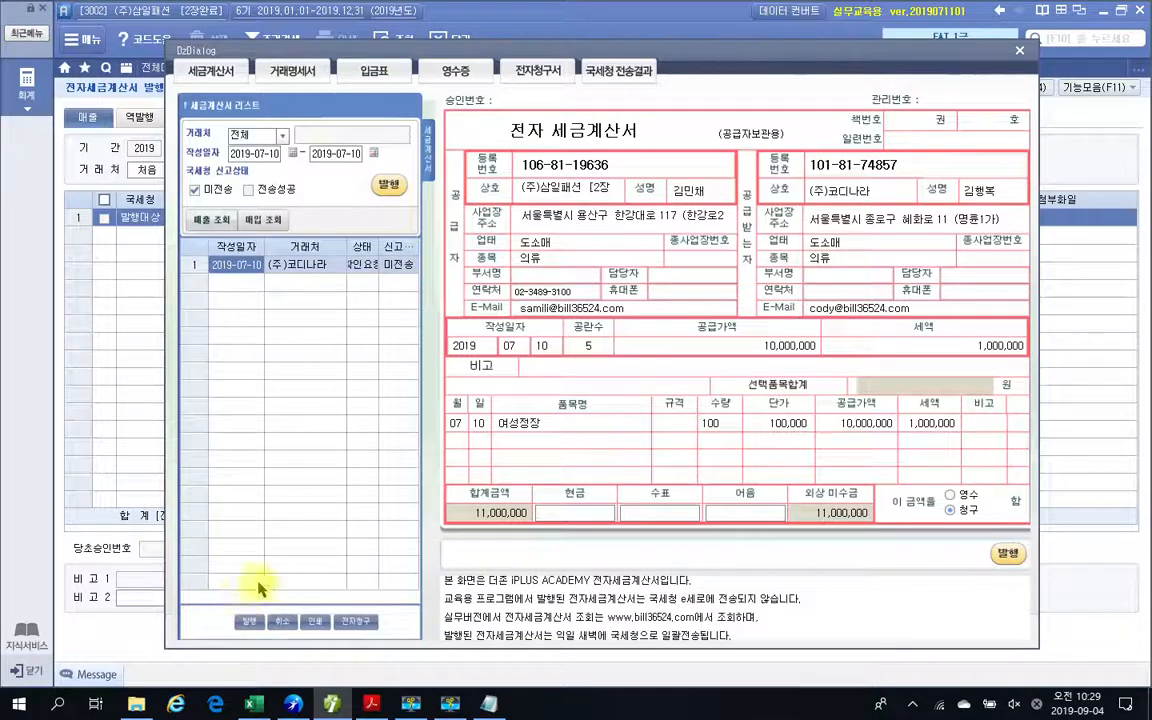
Issue the retrieved (주)코디나라 invoice on the Bill36524 training site, dismiss the notices, and close the site window.
{"action": "left_click", "coordinate": [390, 188]}
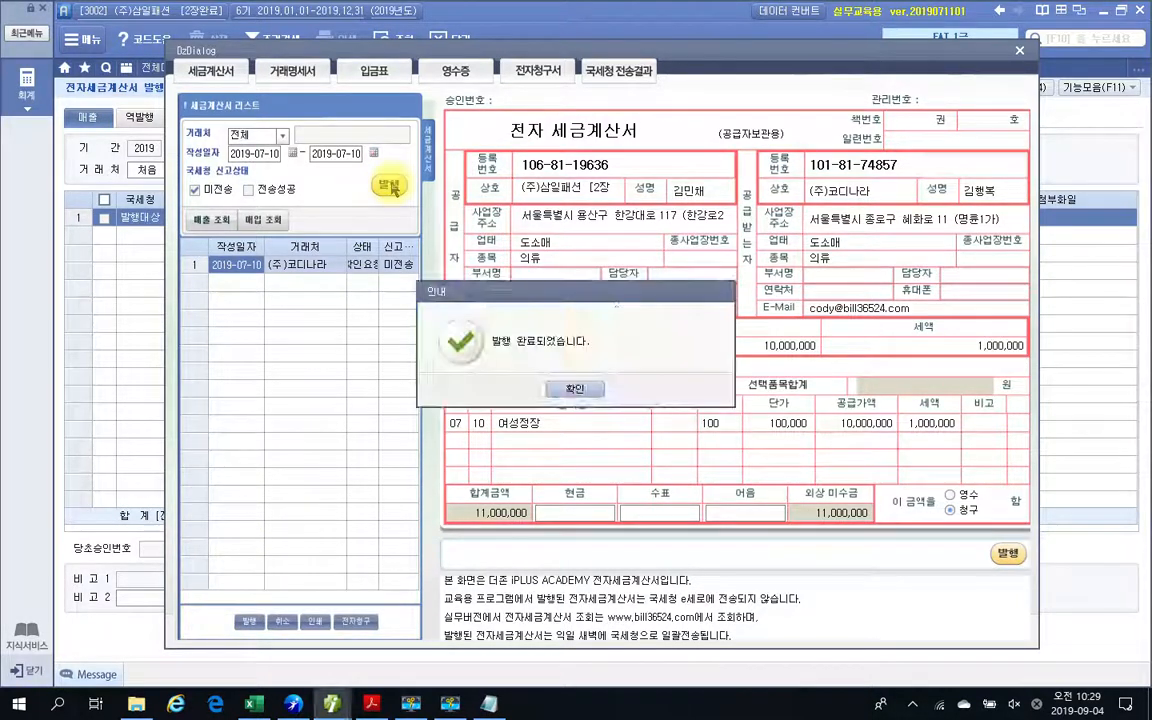
{"action": "left_click", "coordinate": [575, 386]}
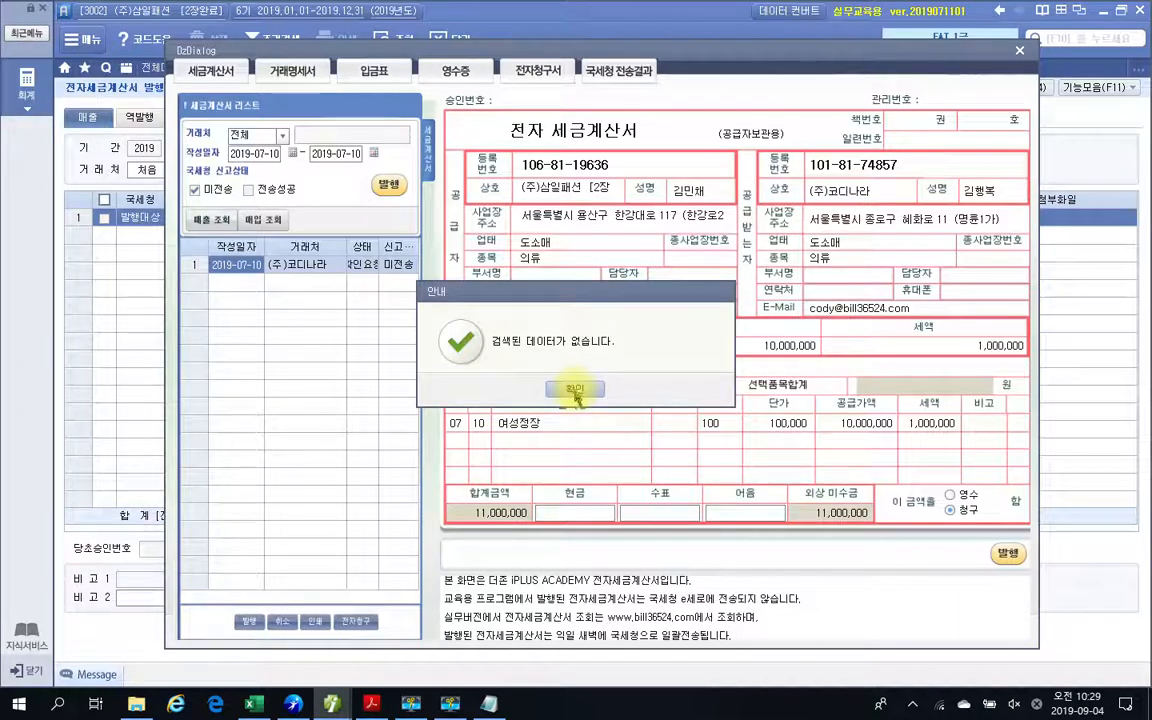
{"action": "left_click", "coordinate": [575, 389]}
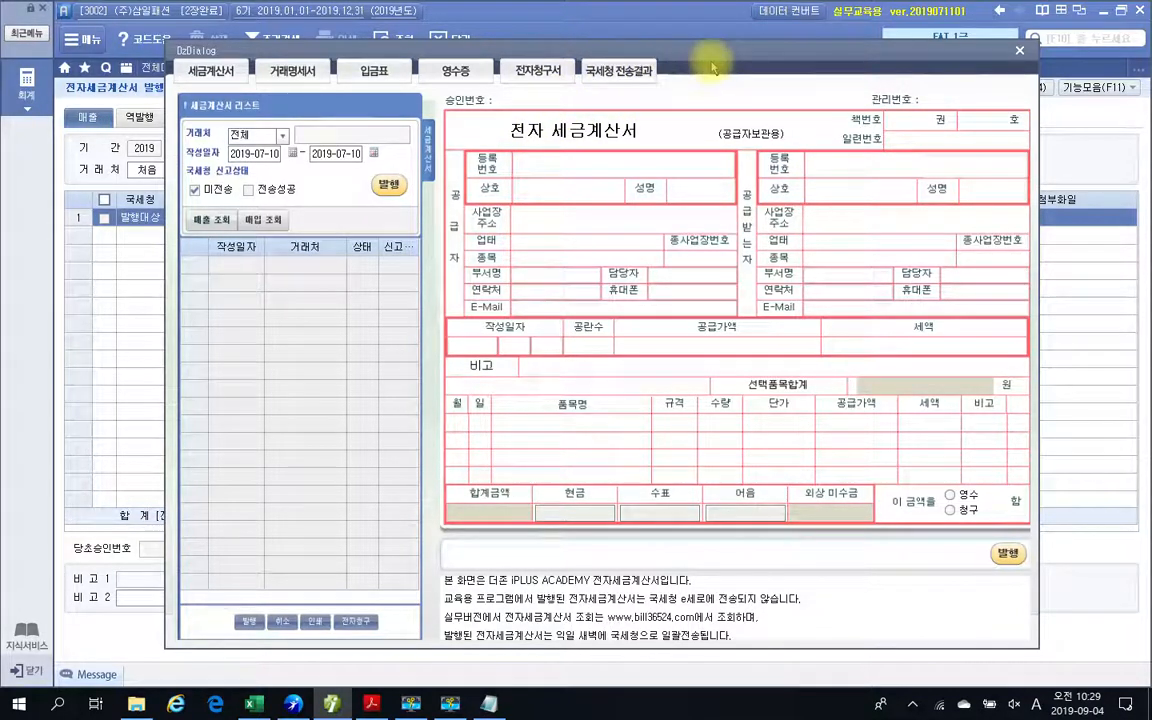
{"action": "left_click", "coordinate": [1019, 51]}
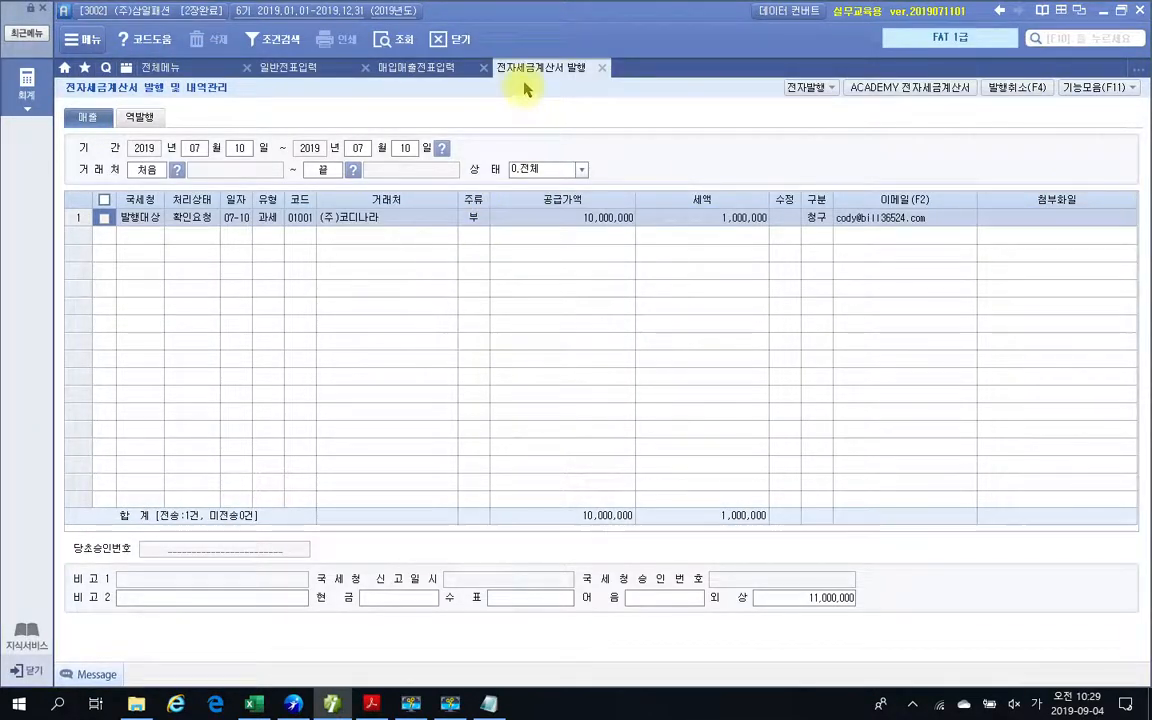
Return to 매입매출전표입력, mark and clear 조회 and the 전자세금 cell with the screen pen, and reload the July vouchers.
{"action": "left_click", "coordinate": [601, 68]}
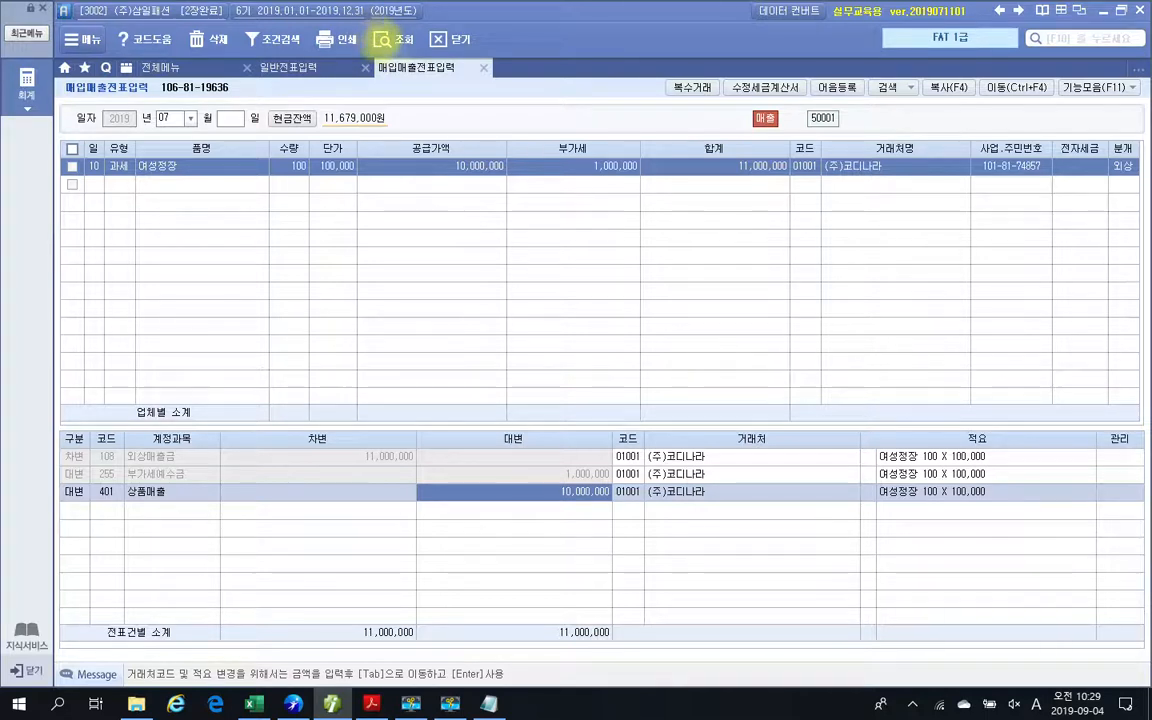
{"action": "mouse_move", "coordinate": [364, 22]}
{"action": "left_mouse_down"}
{"action": "mouse_move", "coordinate": [427, 62]}
{"action": "mouse_move", "coordinate": [386, 61]}
{"action": "mouse_move", "coordinate": [374, 16]}
{"action": "mouse_move", "coordinate": [414, 36]}
{"action": "mouse_move", "coordinate": [408, 50]}
{"action": "mouse_move", "coordinate": [362, 48]}
{"action": "left_mouse_up"}
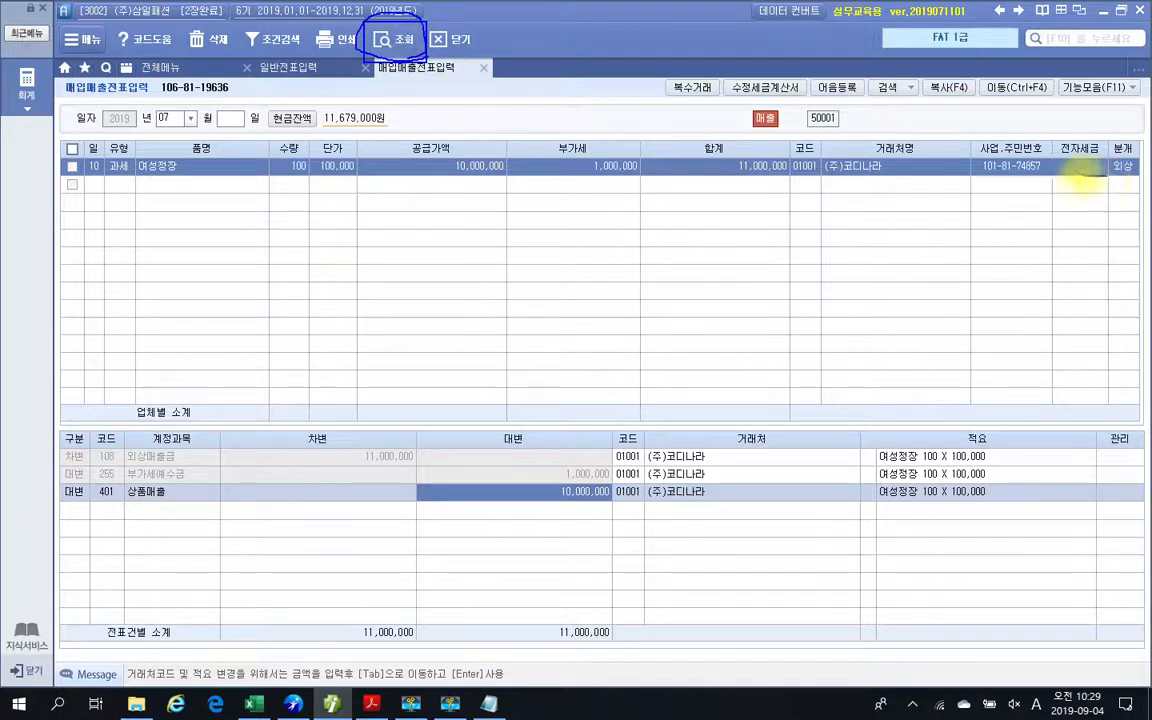
{"action": "left_click_drag", "start_coordinate": [1070, 170], "coordinate": [1097, 178]}
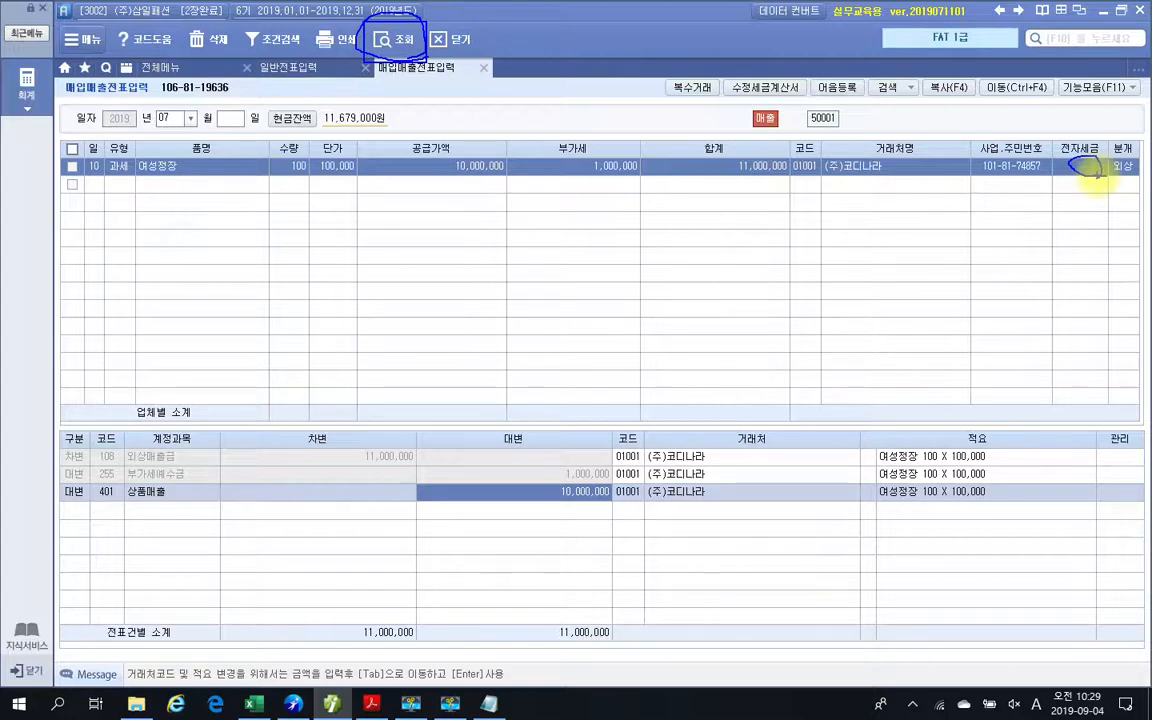
{"action": "left_click_drag", "start_coordinate": [1097, 175], "coordinate": [1073, 180]}
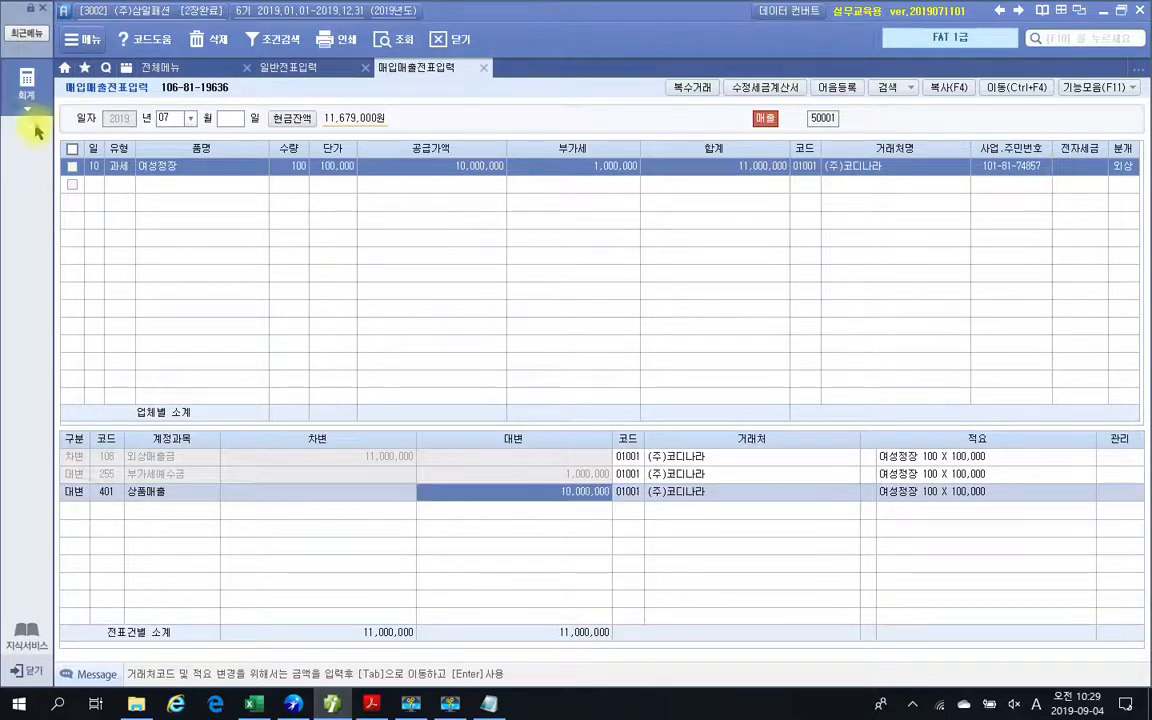
{"action": "left_click", "coordinate": [393, 39]}
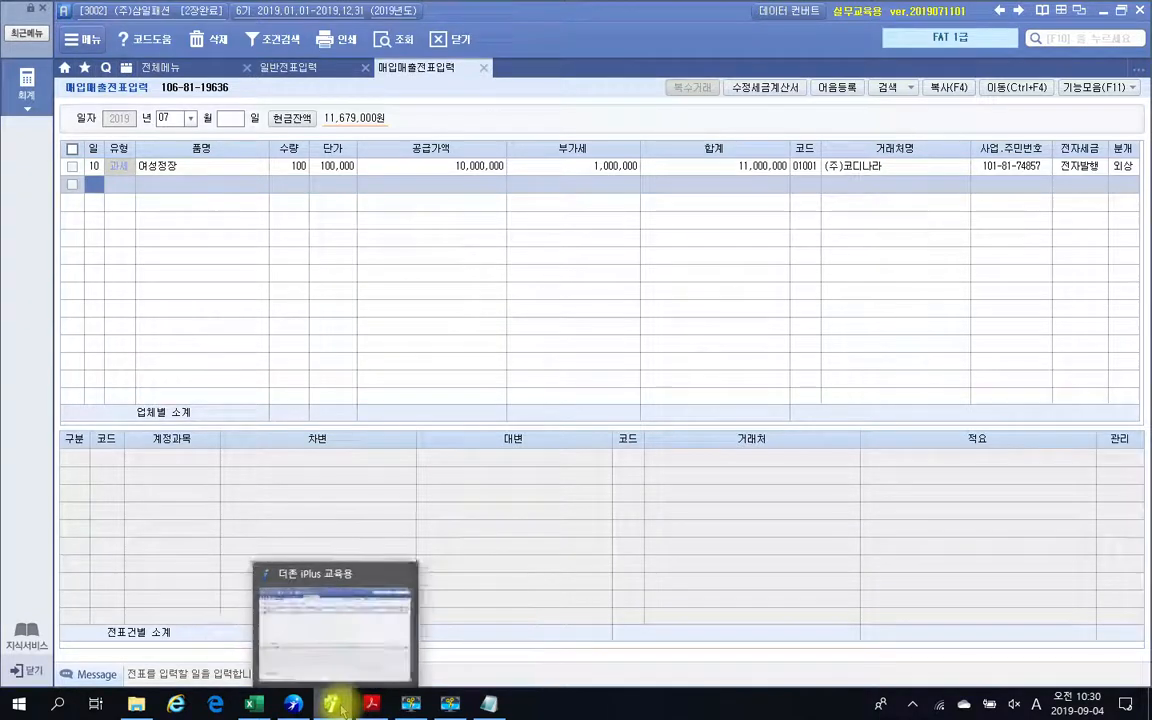
Switch to the textbook PDF in Acrobat Reader and read exercise 2 on the (주)데일리룩 transaction statement and its sale description.
{"action": "left_click", "coordinate": [371, 704]}
{"action": "scroll", "coordinate": [455, 417], "scroll_direction": "down", "scroll_amount": 5}
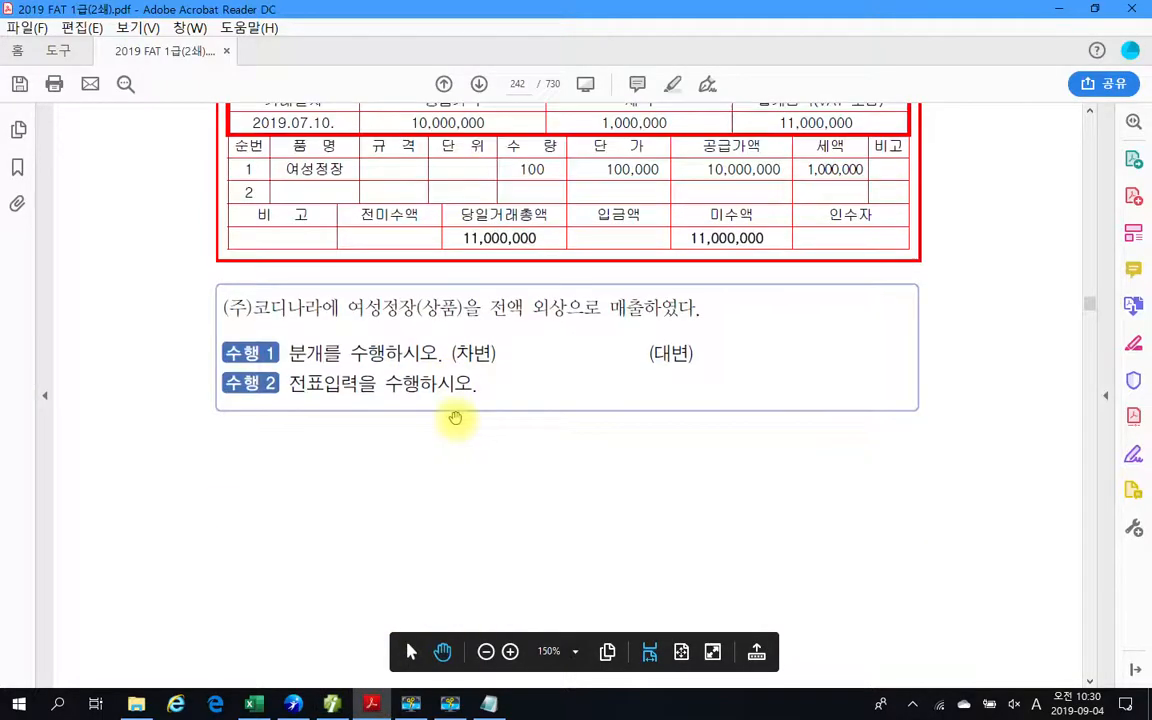
{"action": "scroll", "coordinate": [455, 417], "scroll_direction": "down", "scroll_amount": 10}
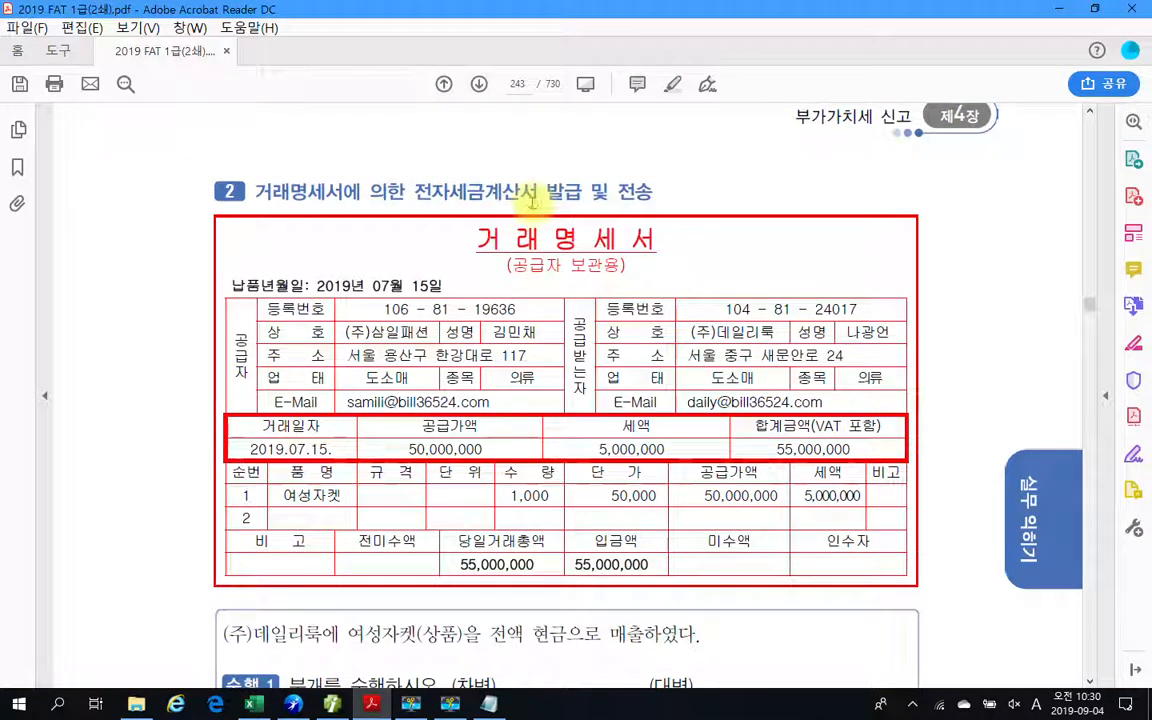
{"action": "scroll", "coordinate": [512, 207], "scroll_direction": "down", "scroll_amount": 1}
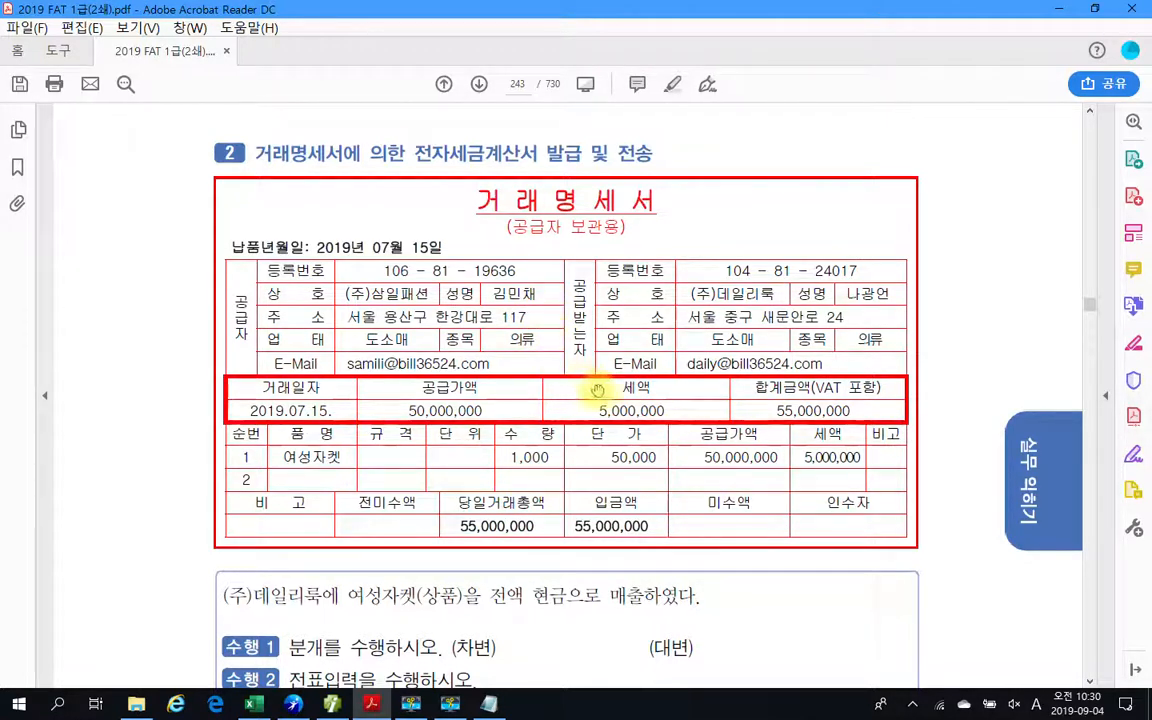
{"action": "scroll", "coordinate": [597, 389], "scroll_direction": "down", "scroll_amount": 1}
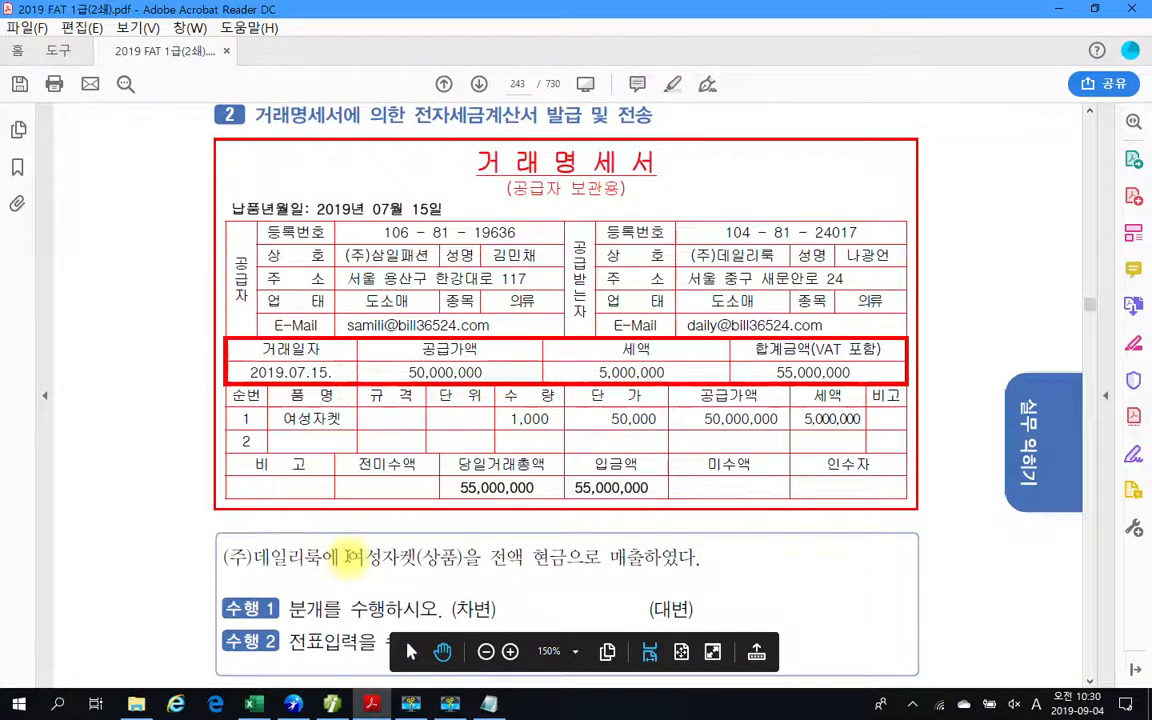
{"action": "left_click_drag", "start_coordinate": [348, 557], "coordinate": [465, 561]}
{"action": "left_click", "coordinate": [537, 567]}
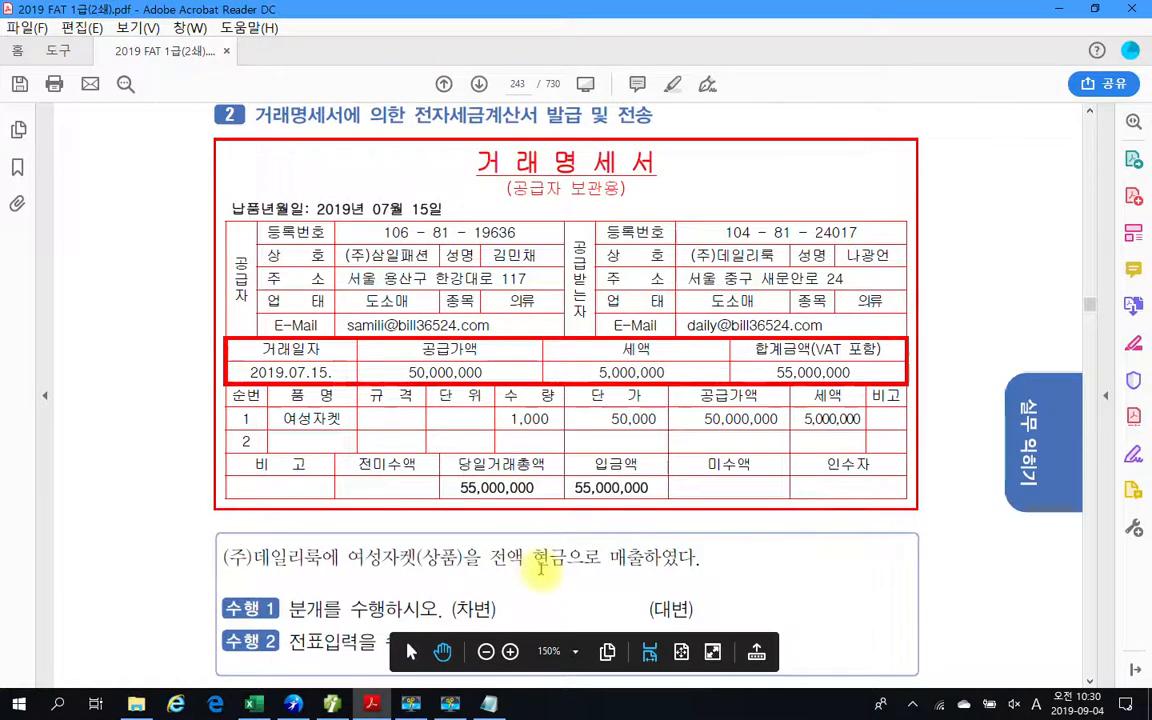
{"action": "scroll", "coordinate": [540, 567], "scroll_direction": "down", "scroll_amount": 1}
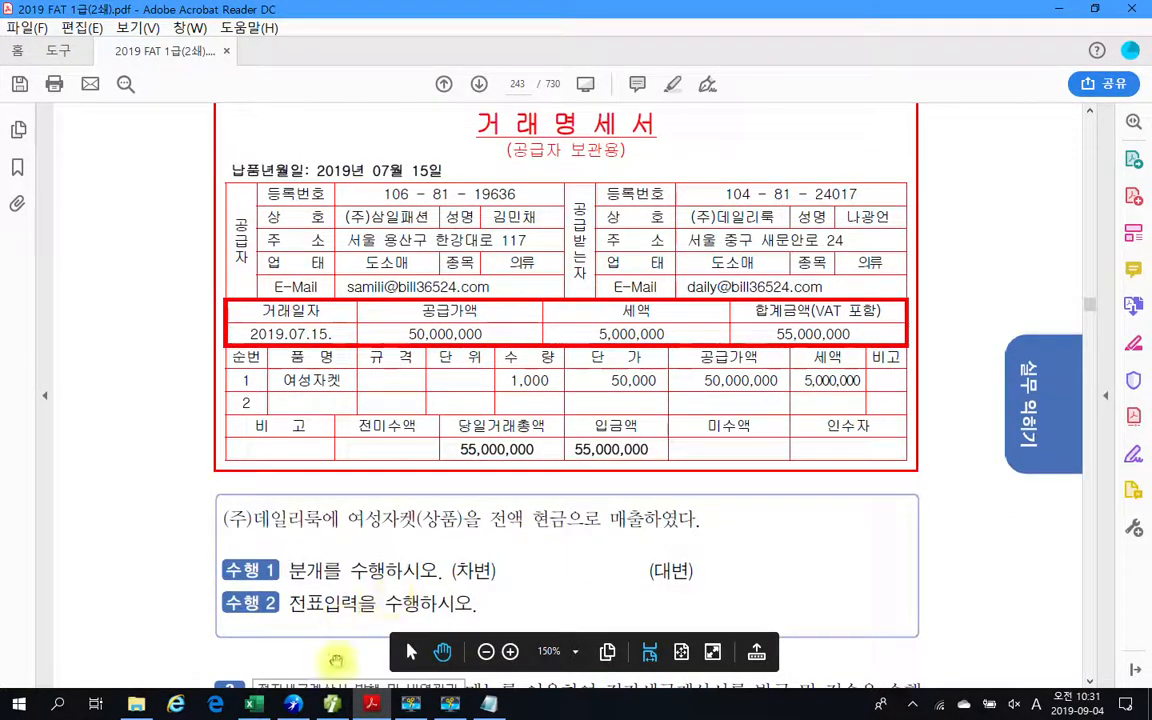
Switch to the Notepad journal notes and add a debit entry below the 코디나라 entry reading 차)현금 55,000,000.
{"action": "key", "text": "alt+Tab"}
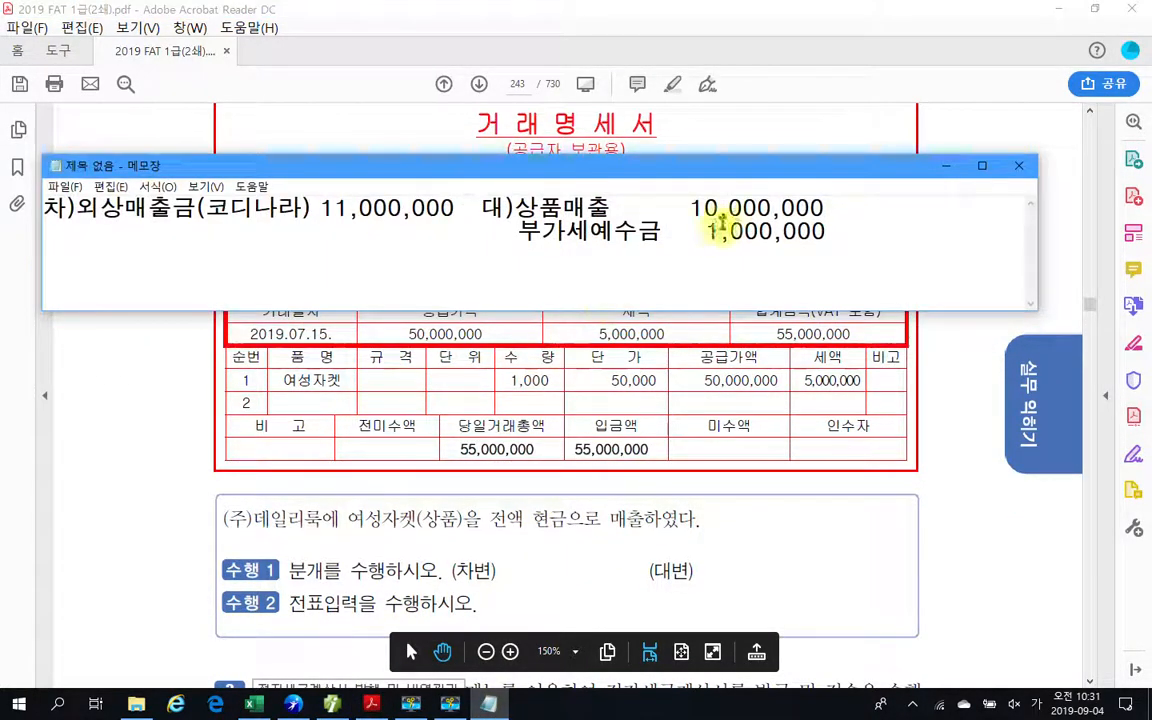
{"action": "left_click", "coordinate": [836, 231]}
{"action": "key", "text": "Return"}
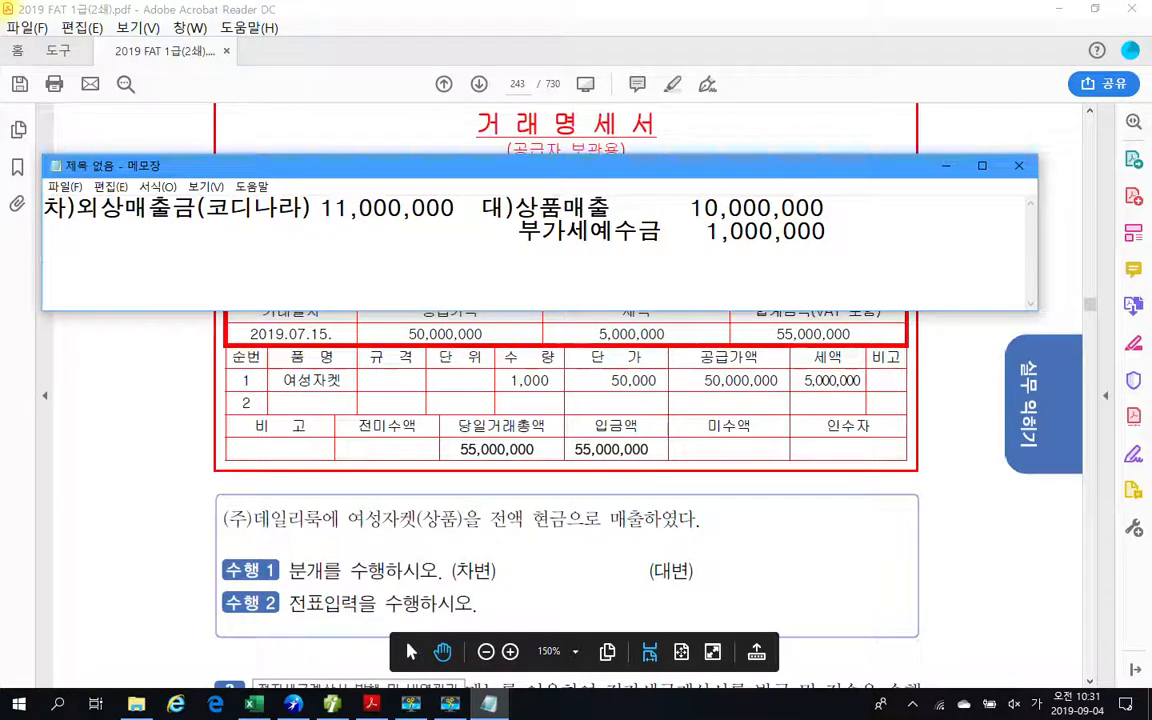
{"action": "type", "text": "차)현금"}
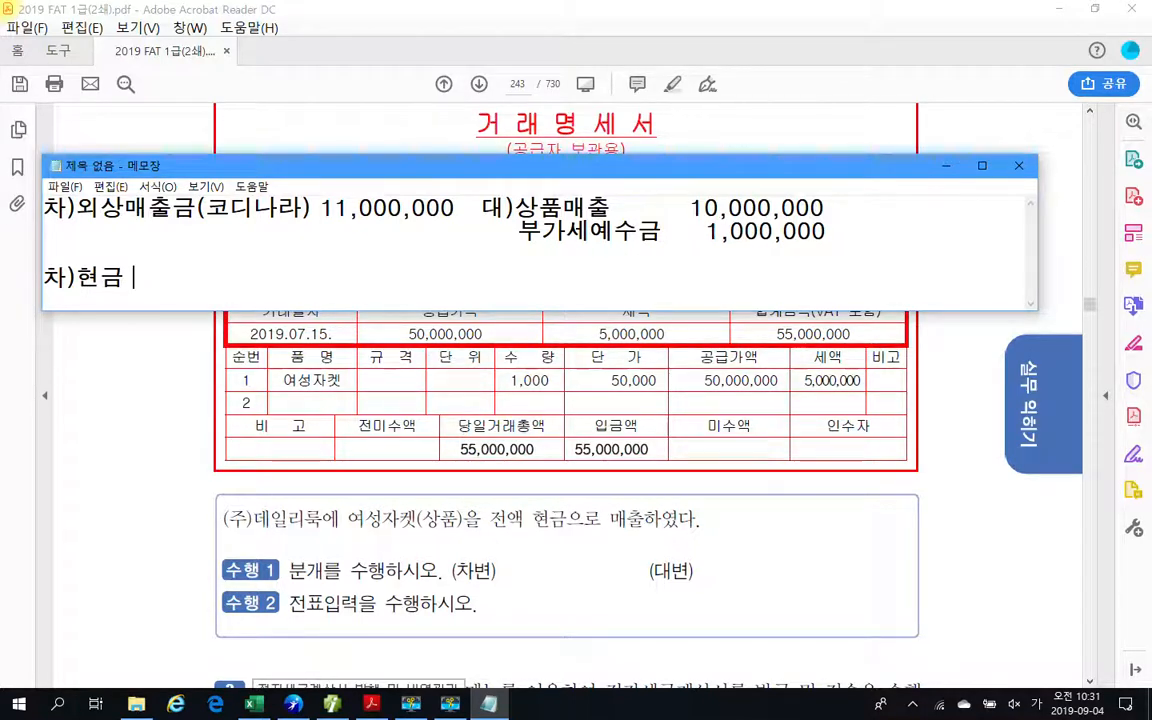
{"action": "type", "text": "55"}
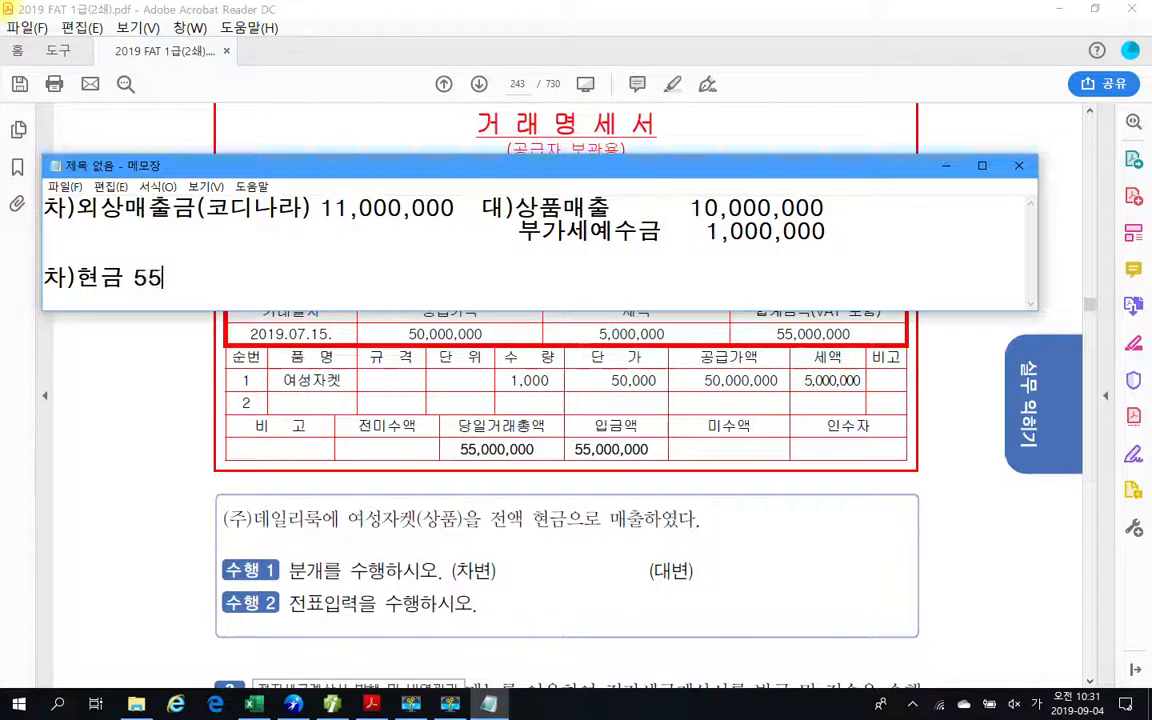
{"action": "type", "text": ",000,"}
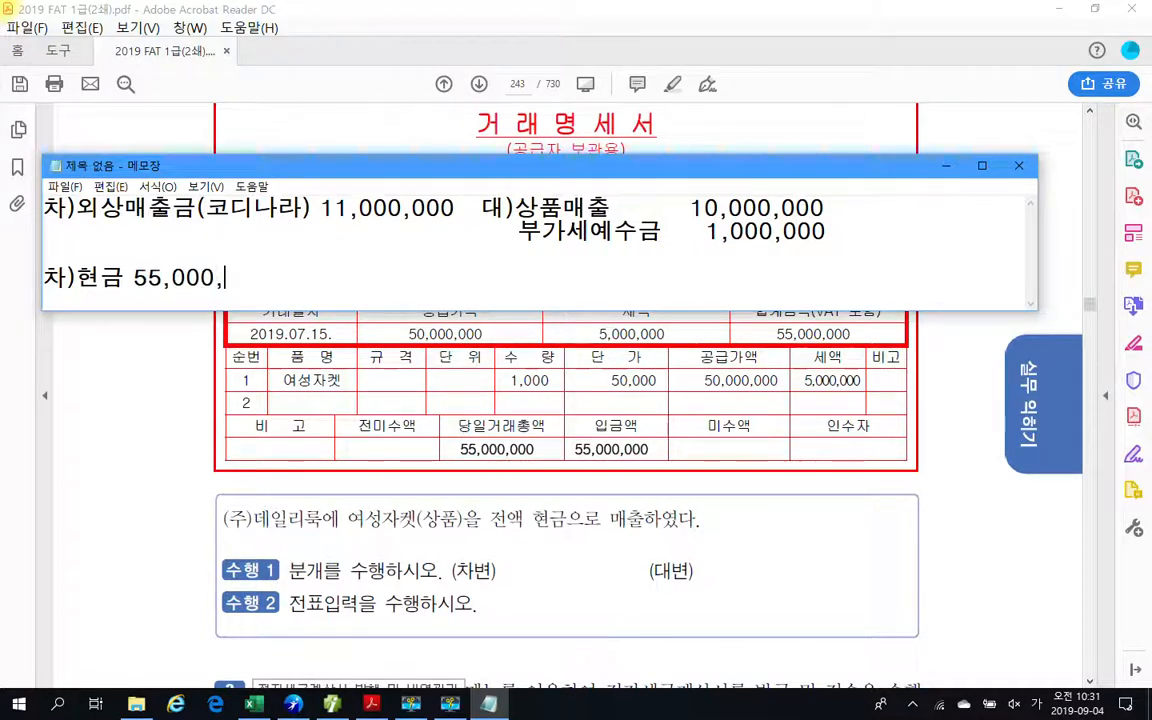
{"action": "type", "text": "000"}
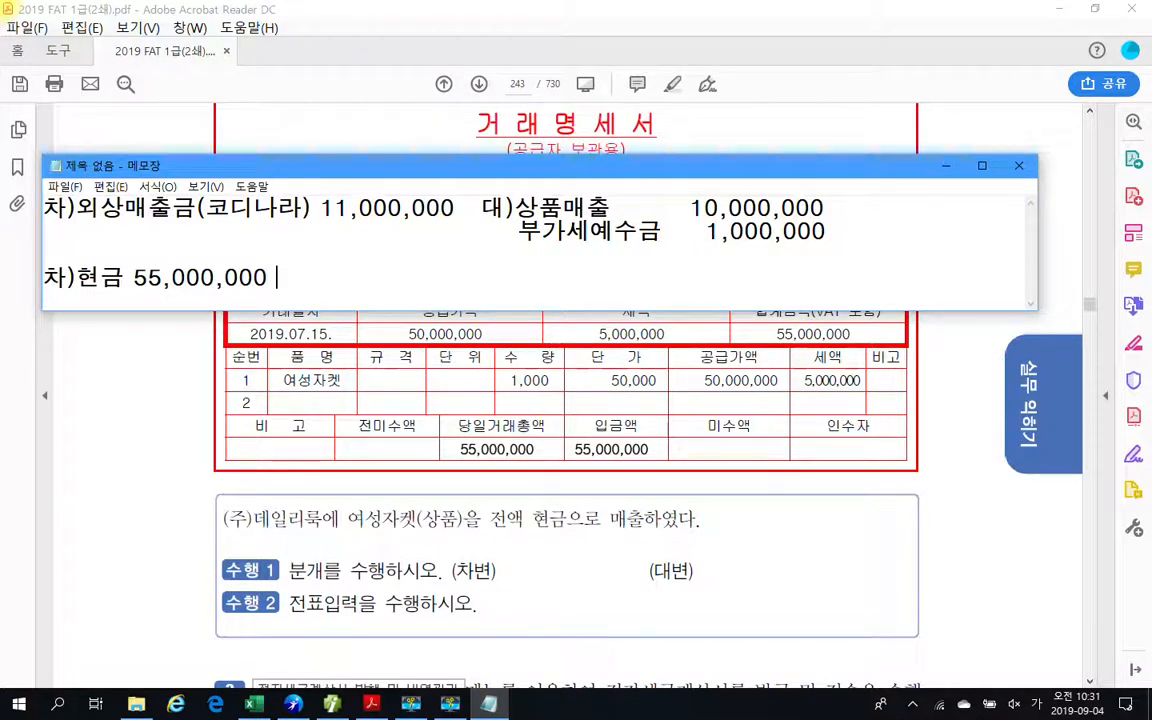
{"action": "type", "text": "      ㄷ"}
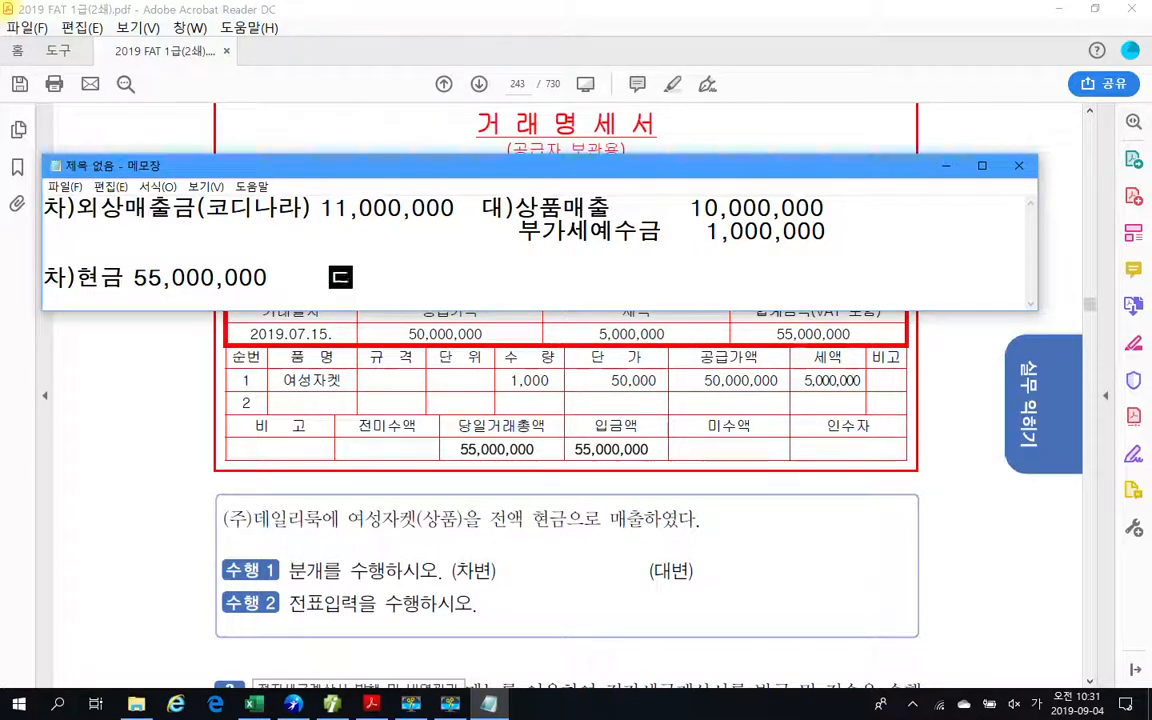
{"action": "type", "text": "ㅐ)"}
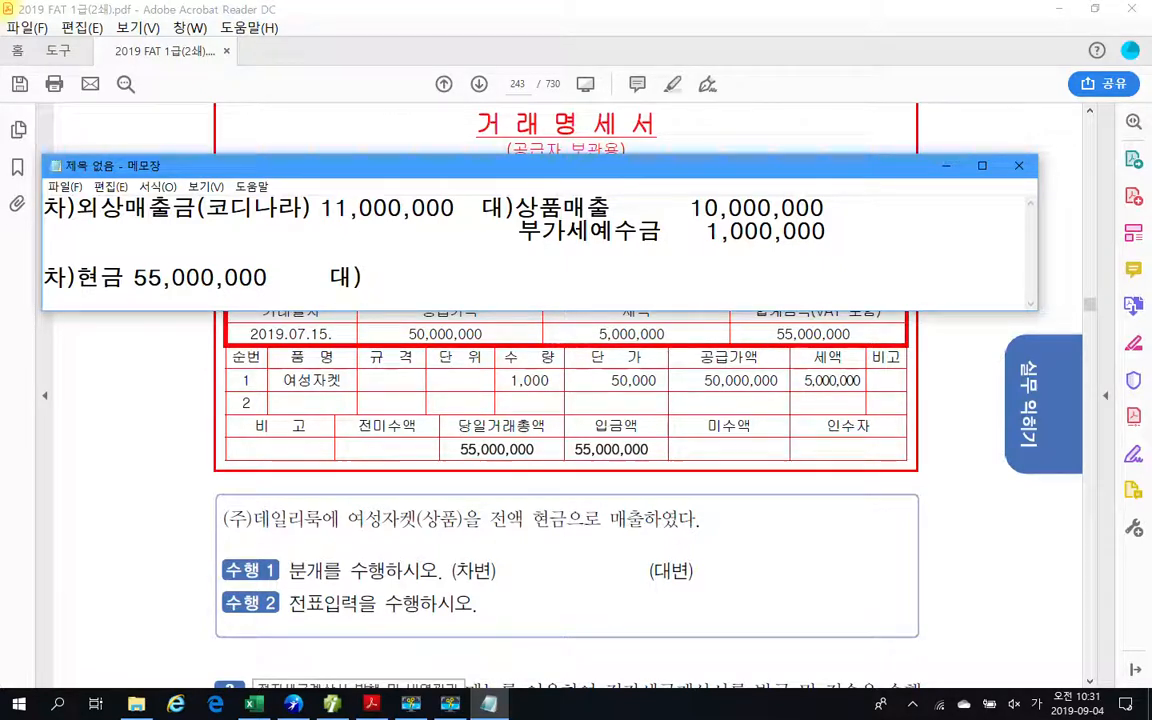
Add the credit side 대)상품매출 50,000,000 on the same line, with extra spacing before the amount.
{"action": "type", "text": "상품"}
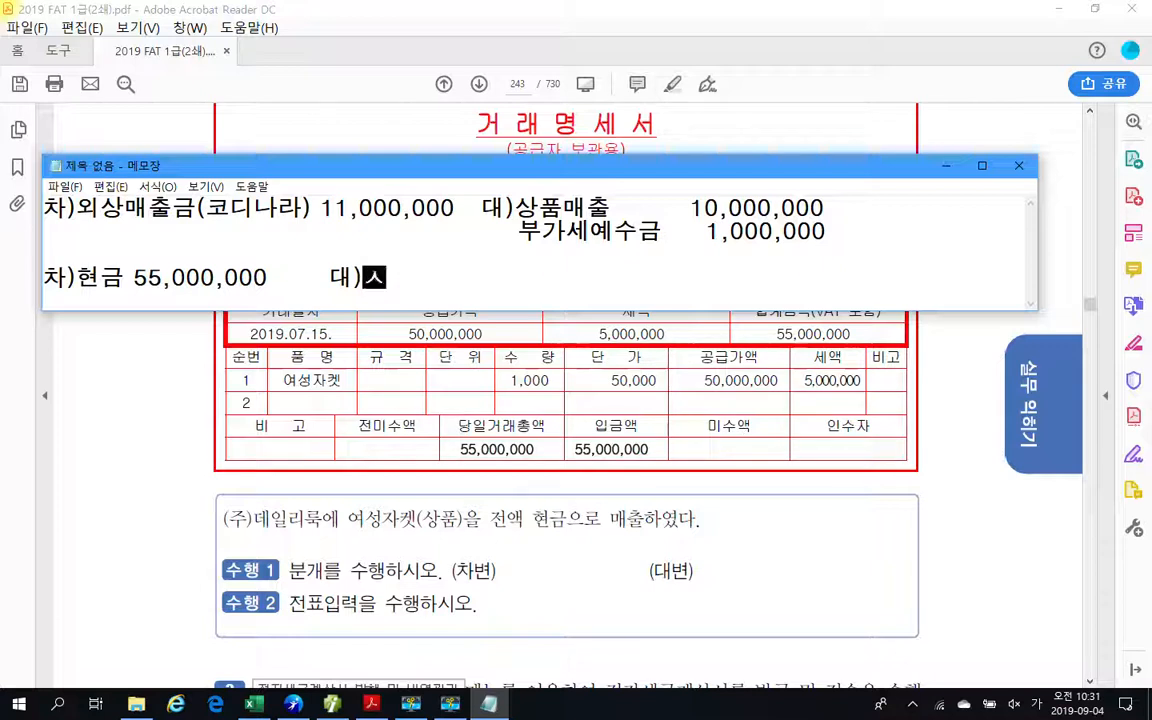
{"action": "type", "text": "매출 "}
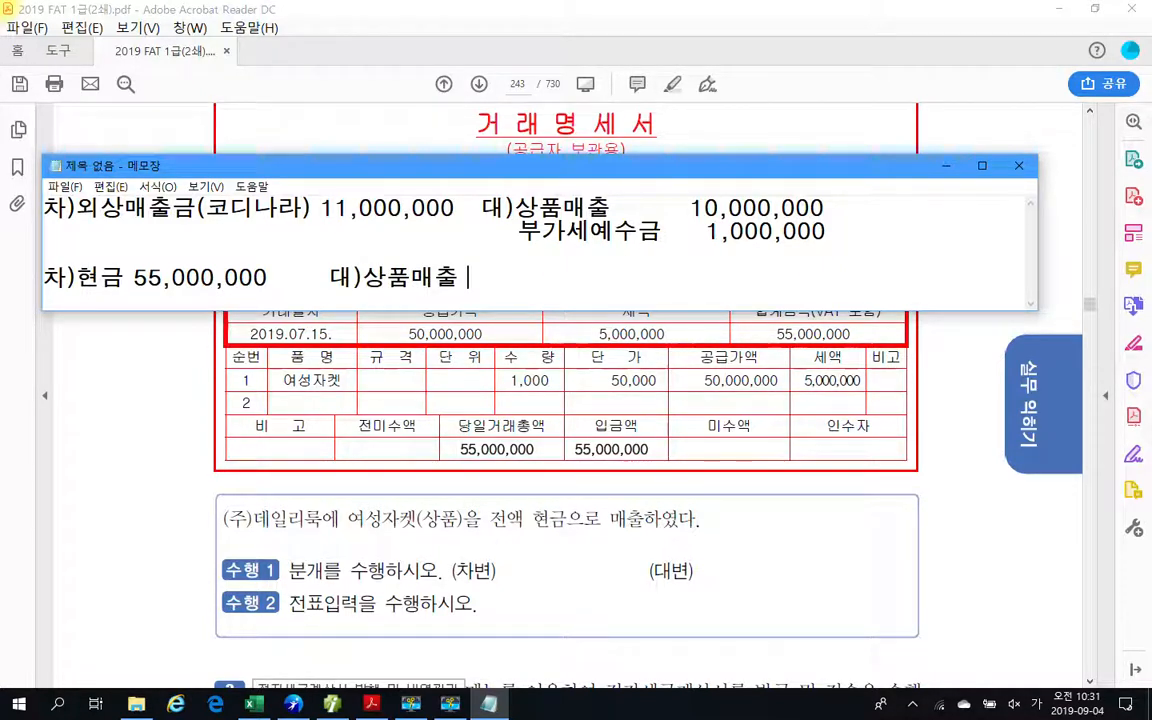
{"action": "type", "text": "50,000,000"}
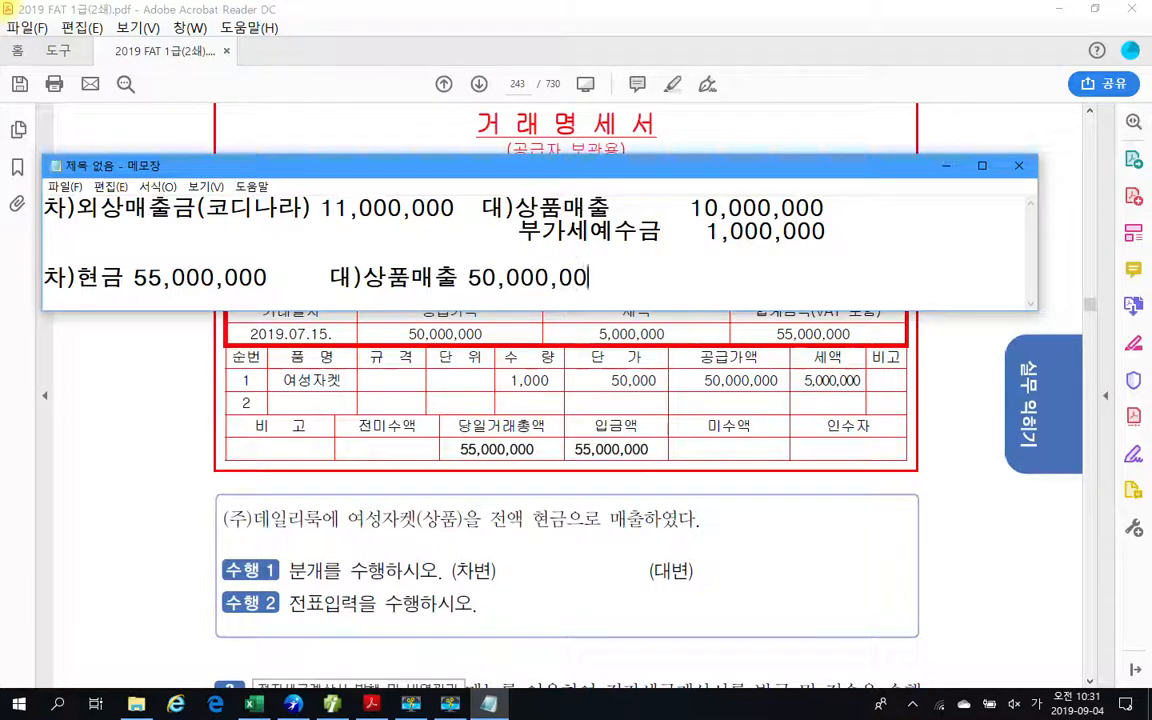
{"action": "left_click", "coordinate": [468, 278]}
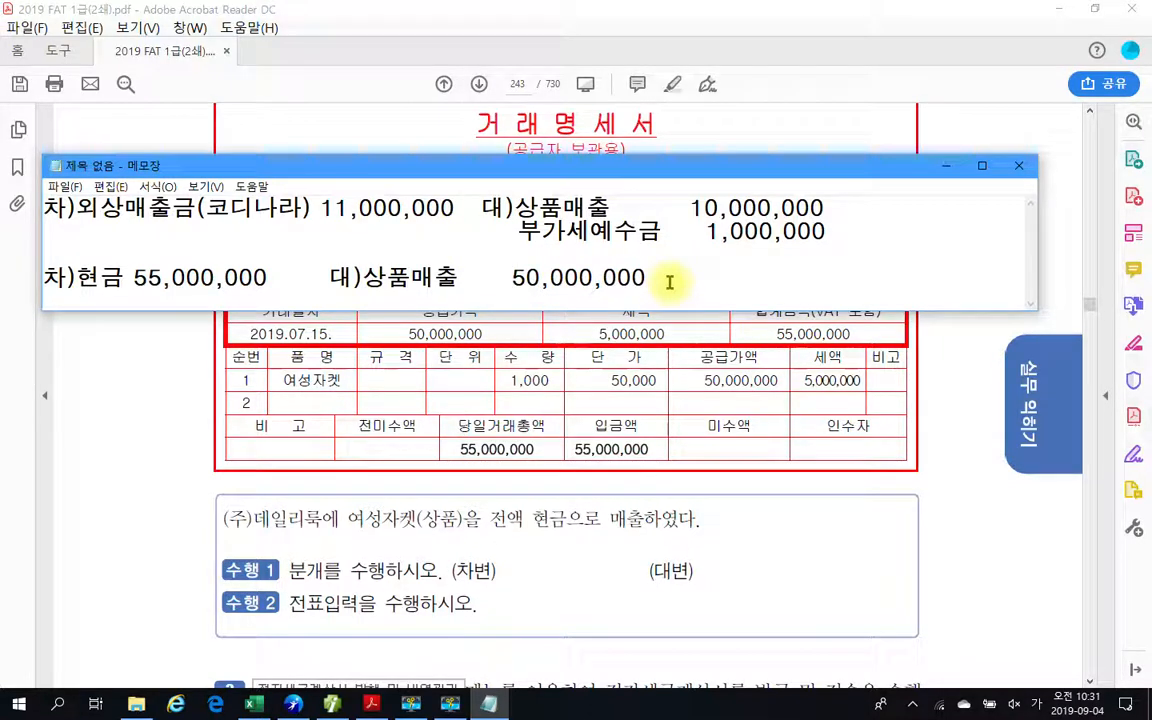
Add a second credit line under 상품매출 reading 부가세예수금 5,000,000.
{"action": "key", "text": "Return"}
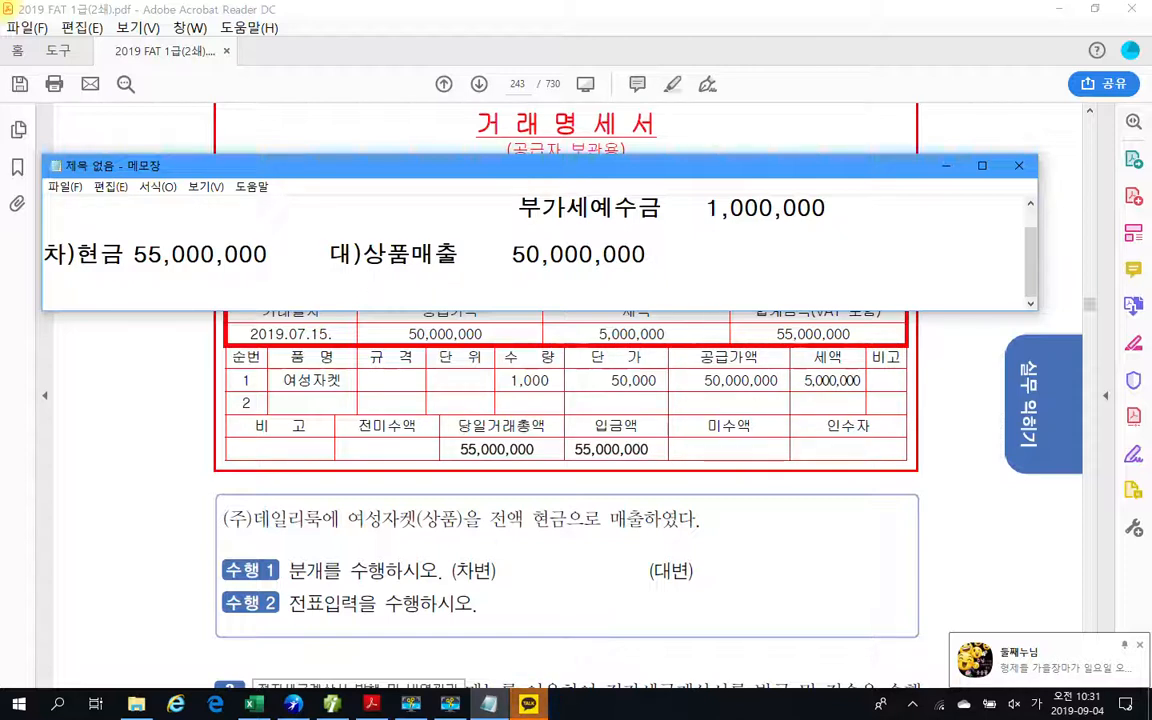
{"action": "type", "text": "부가세예숙"}
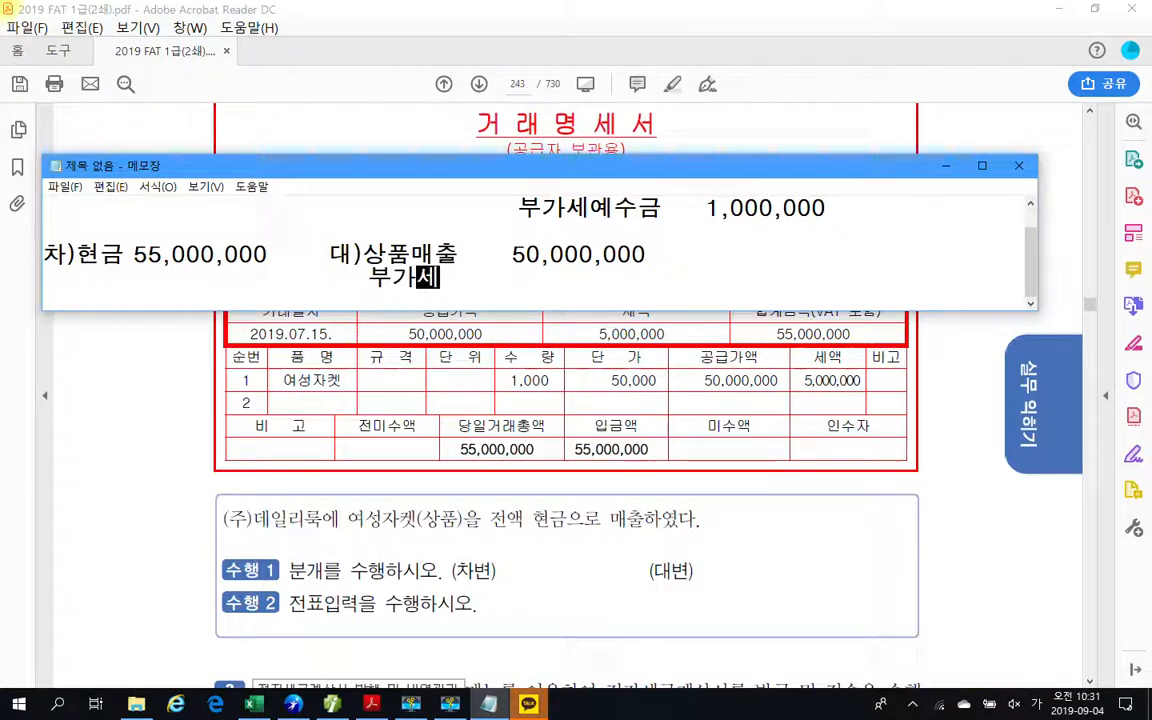
{"action": "type", "text": "금  "}
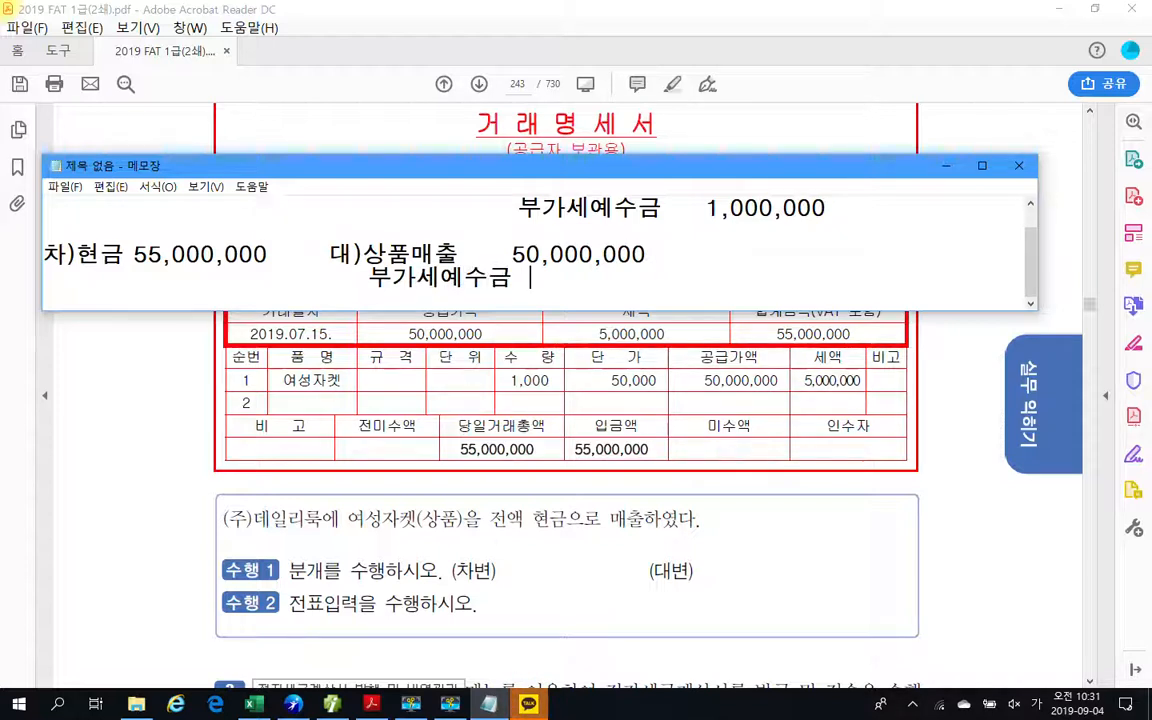
{"action": "type", "text": "5,000,000"}
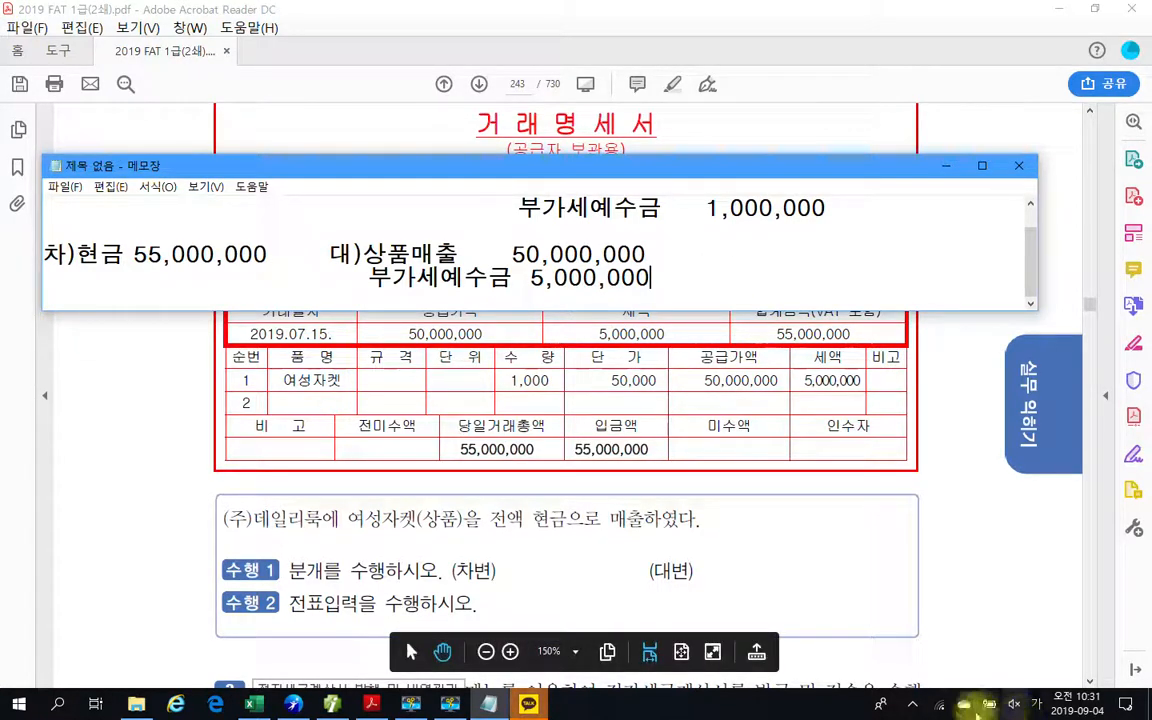
Quit the KakaoTalk messenger running in the background.
{"action": "left_click", "coordinate": [912, 705]}
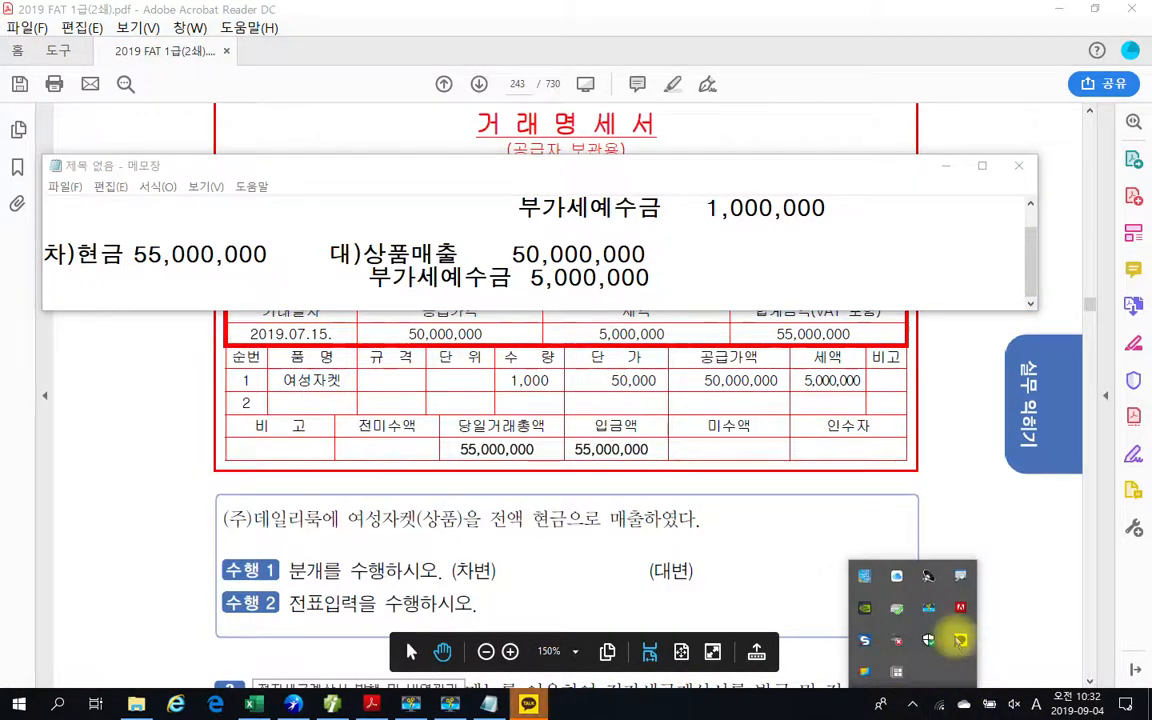
{"action": "right_click", "coordinate": [960, 640]}
{"action": "left_click", "coordinate": [985, 615]}
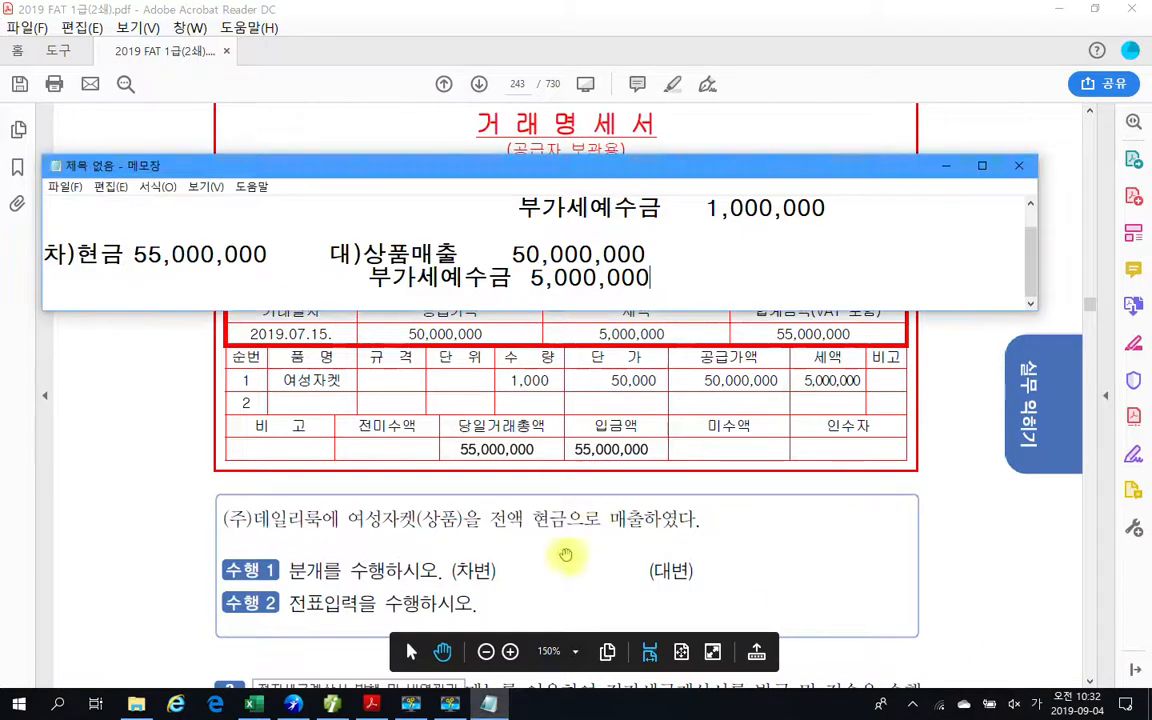
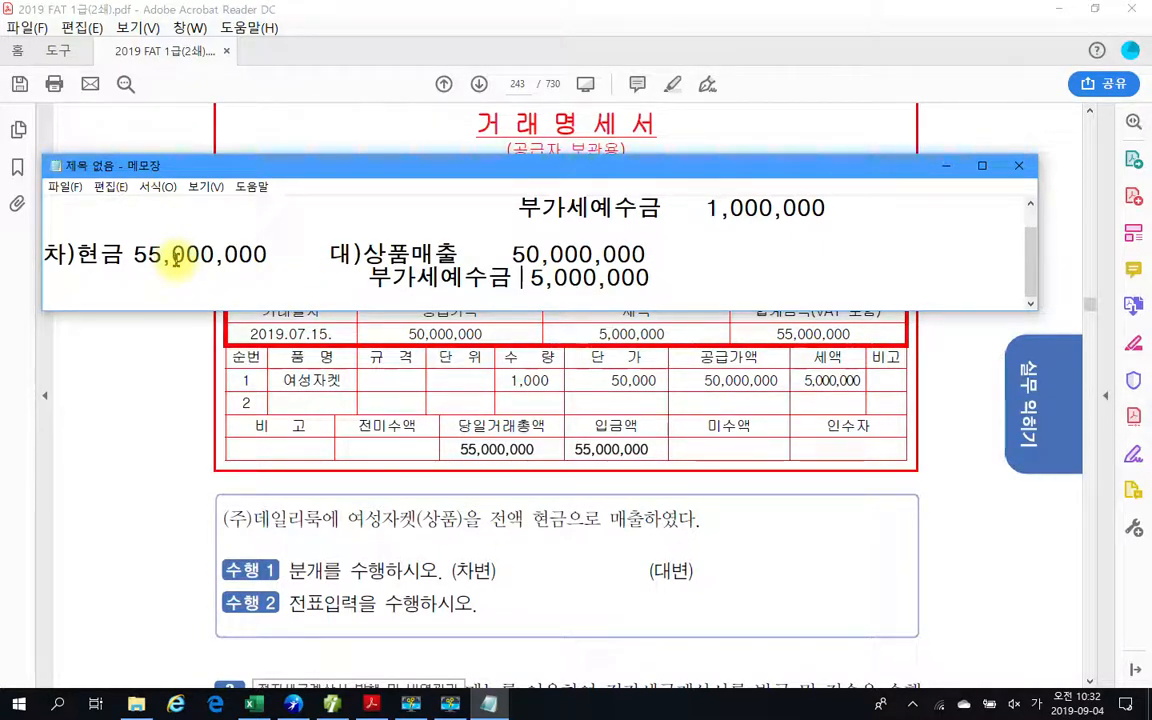
Review the 현금 debit amount and the 상품매출 and 부가세예수금 credit amounts of the cash sale entry in the notes.
{"action": "left_click_drag", "start_coordinate": [134, 256], "coordinate": [216, 256]}
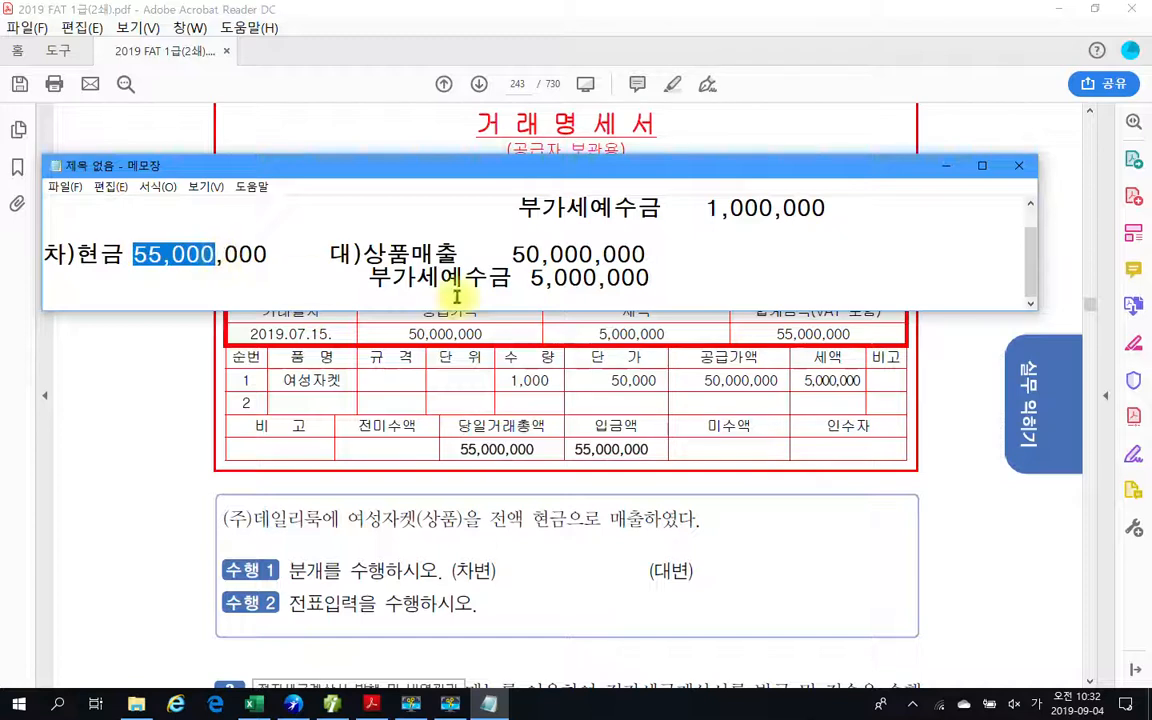
{"action": "left_click_drag", "start_coordinate": [522, 278], "coordinate": [616, 280]}
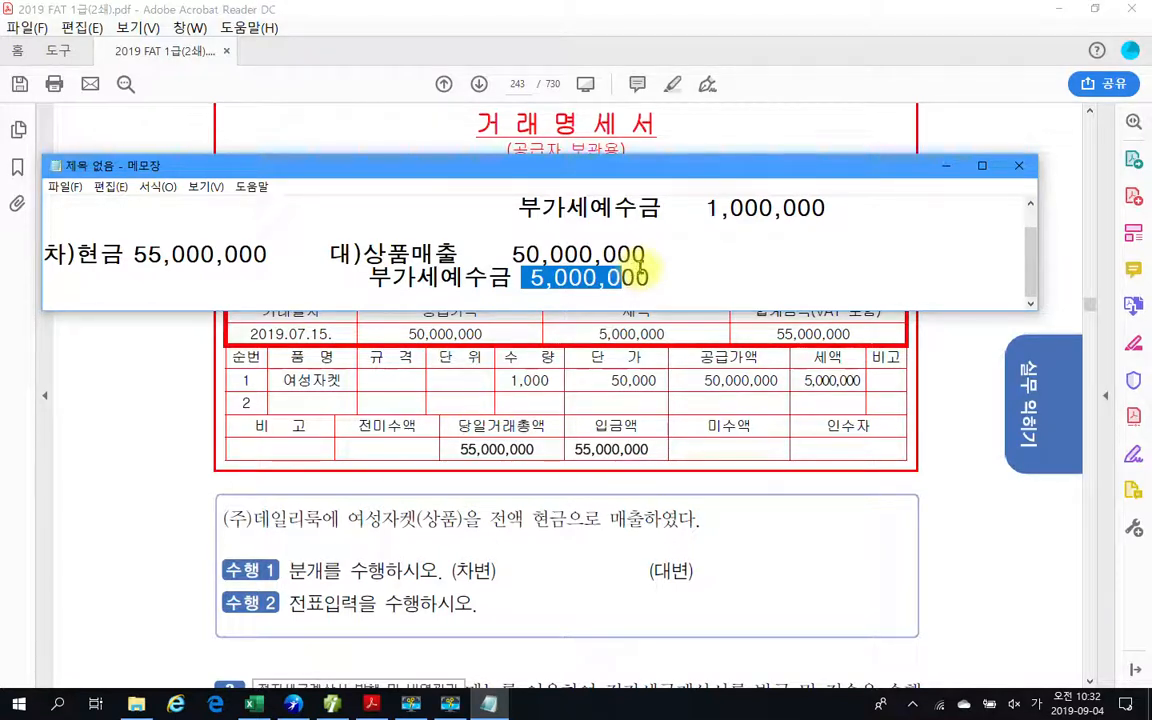
{"action": "left_click_drag", "start_coordinate": [490, 256], "coordinate": [684, 252]}
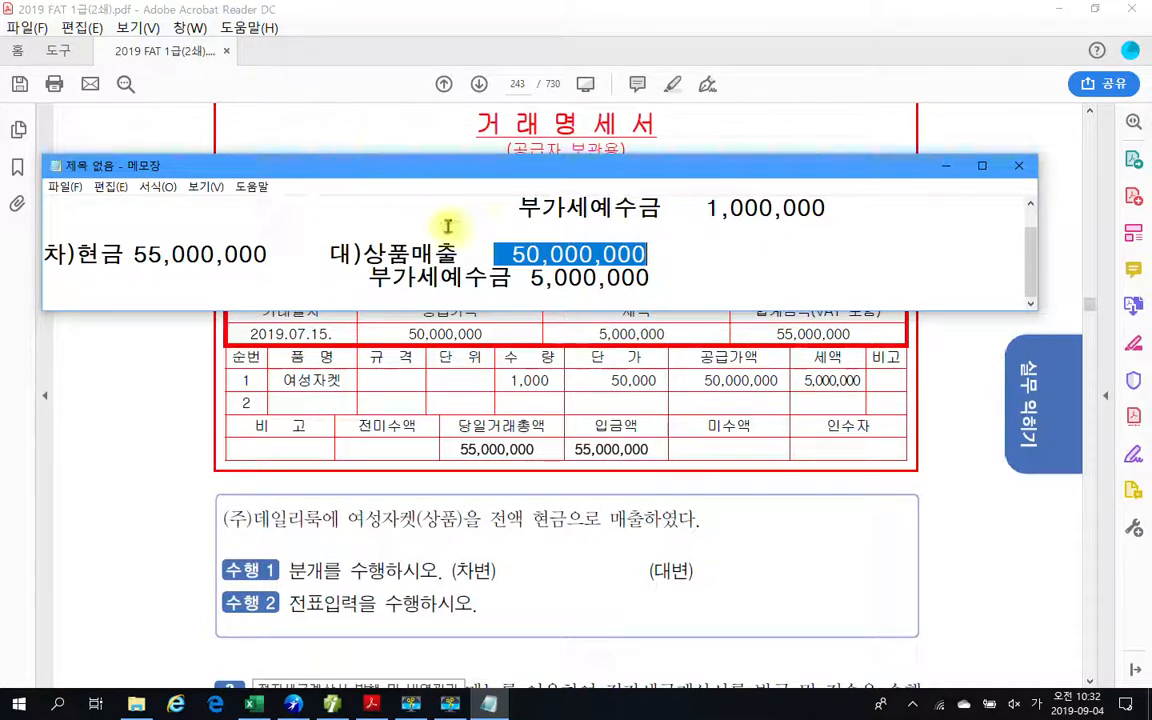
{"action": "left_click", "coordinate": [522, 242]}
Compare with the 코디나라 entry above, checking its 외상매출금 debit against the 상품매출 and 부가세예수금 credit amounts.
{"action": "scroll", "coordinate": [522, 249], "scroll_direction": "up", "scroll_amount": 1}
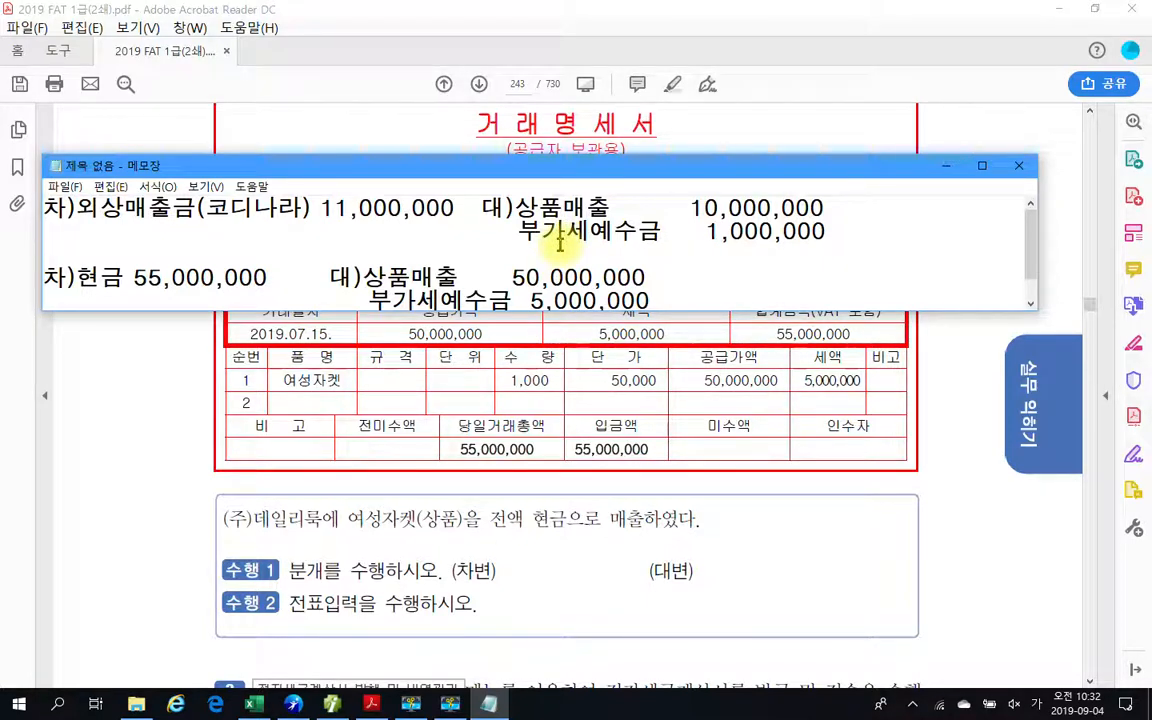
{"action": "left_click", "coordinate": [560, 242]}
{"action": "left_click_drag", "start_coordinate": [818, 231], "coordinate": [45, 215]}
{"action": "left_click", "coordinate": [826, 231]}
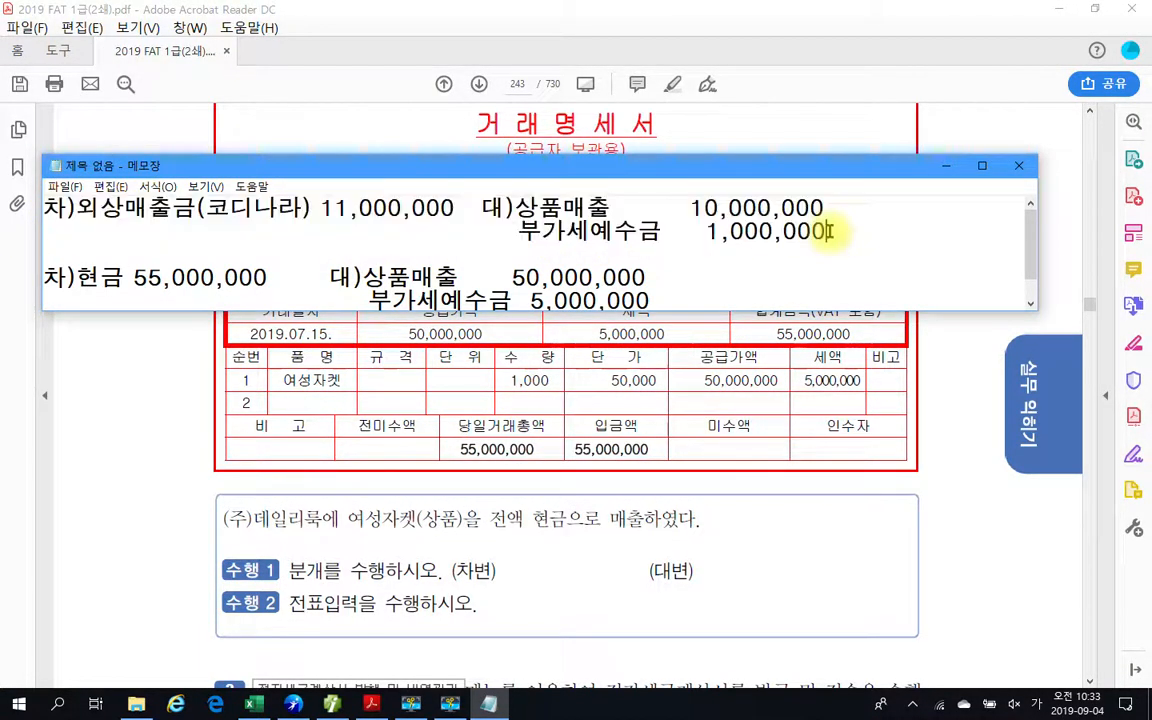
{"action": "left_click_drag", "start_coordinate": [835, 231], "coordinate": [13, 200]}
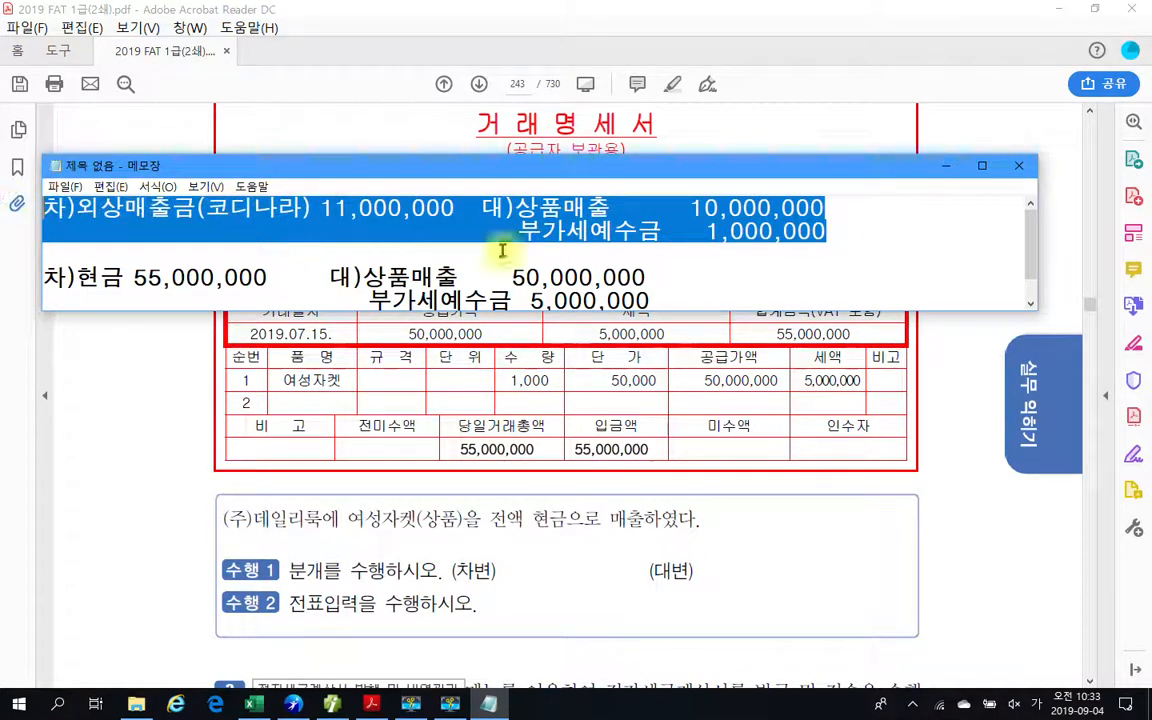
{"action": "left_click", "coordinate": [826, 232]}
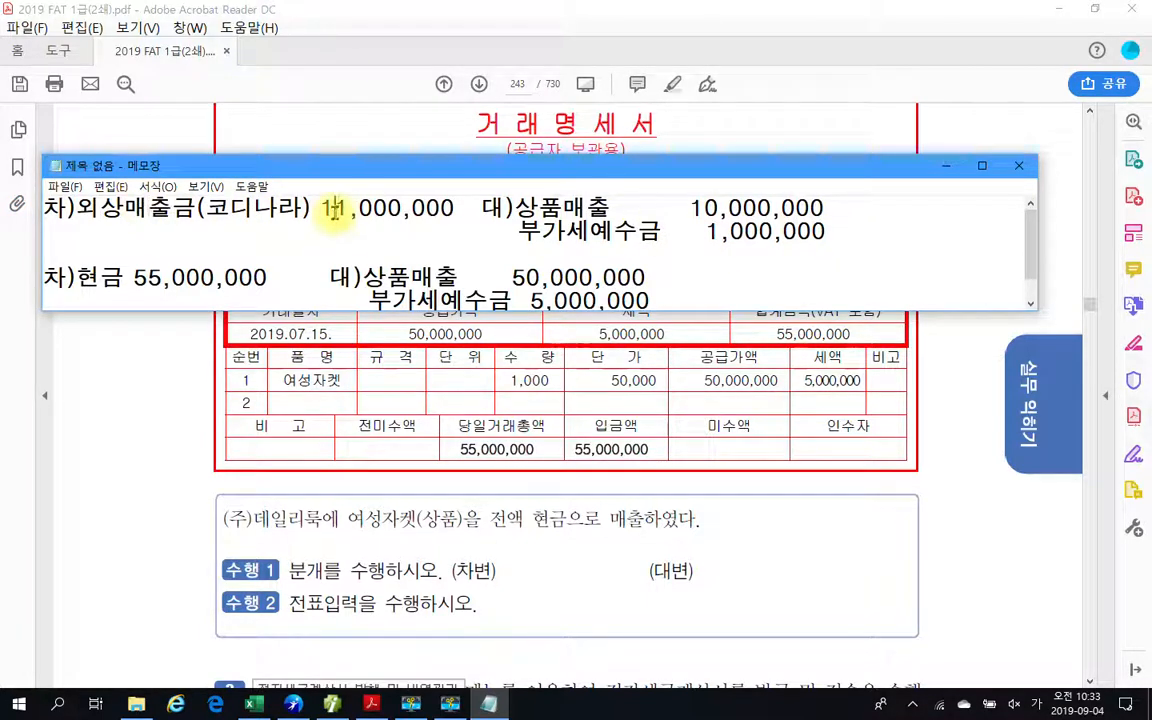
{"action": "left_click_drag", "start_coordinate": [320, 208], "coordinate": [455, 208]}
{"action": "left_click_drag", "start_coordinate": [689, 231], "coordinate": [836, 237]}
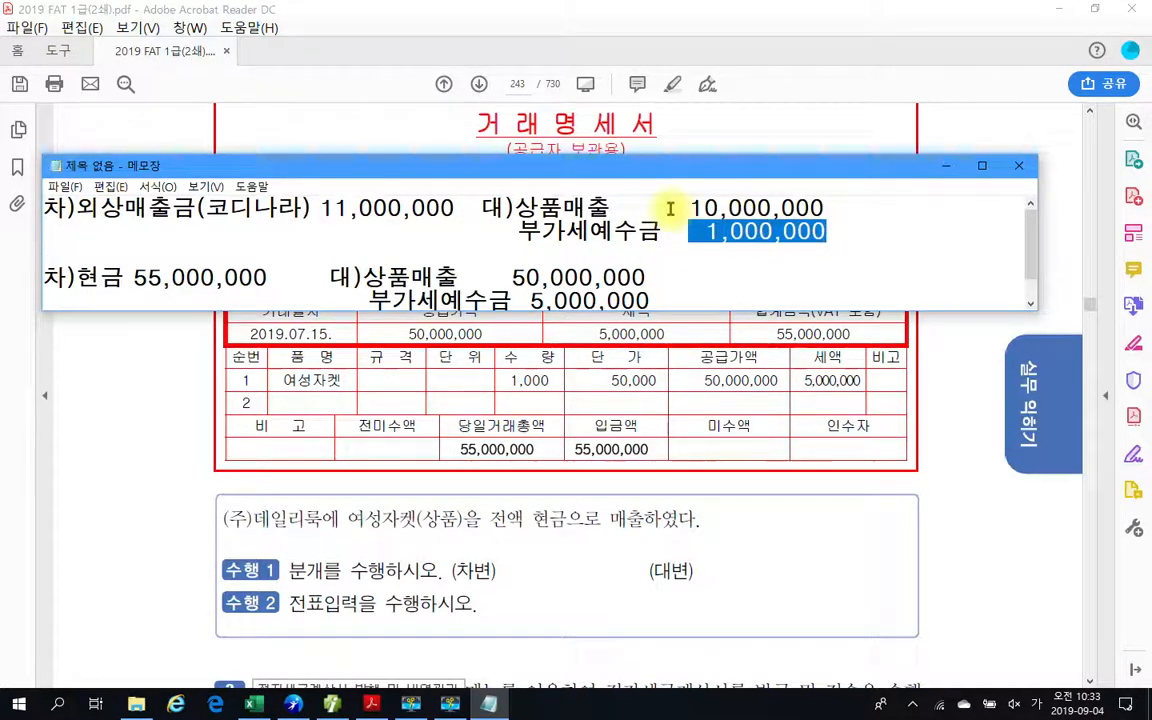
{"action": "left_click_drag", "start_coordinate": [672, 207], "coordinate": [843, 208]}
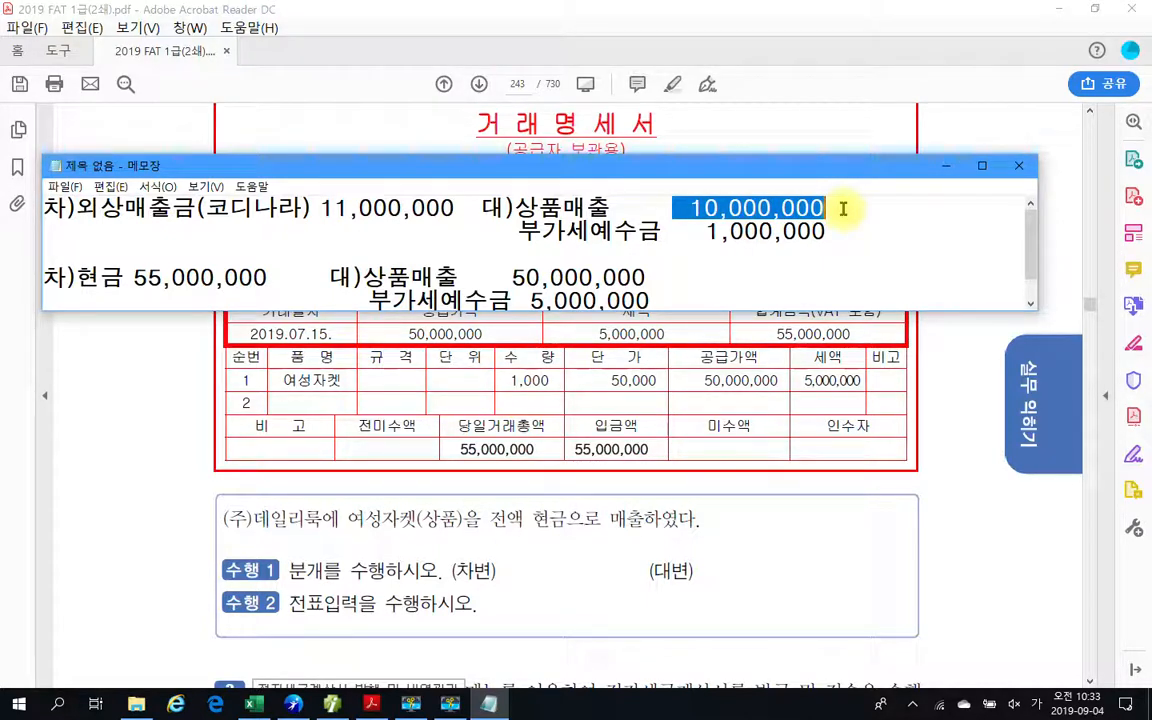
{"action": "left_click", "coordinate": [845, 230]}
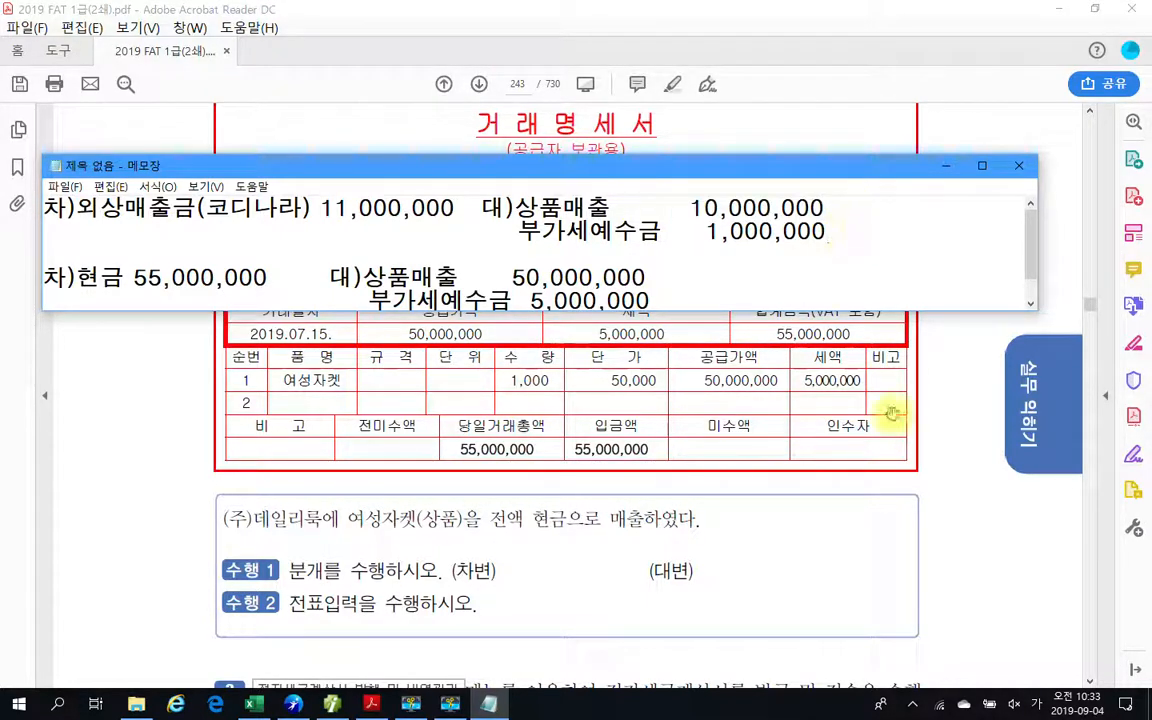
Switch to 더존 iPlus and start a 매입매출전표 row below the 코디나라 sale for day 15 with type 11 과세.
{"action": "scroll", "coordinate": [808, 330], "scroll_direction": "down", "scroll_amount": 2}
{"action": "left_click", "coordinate": [722, 301]}
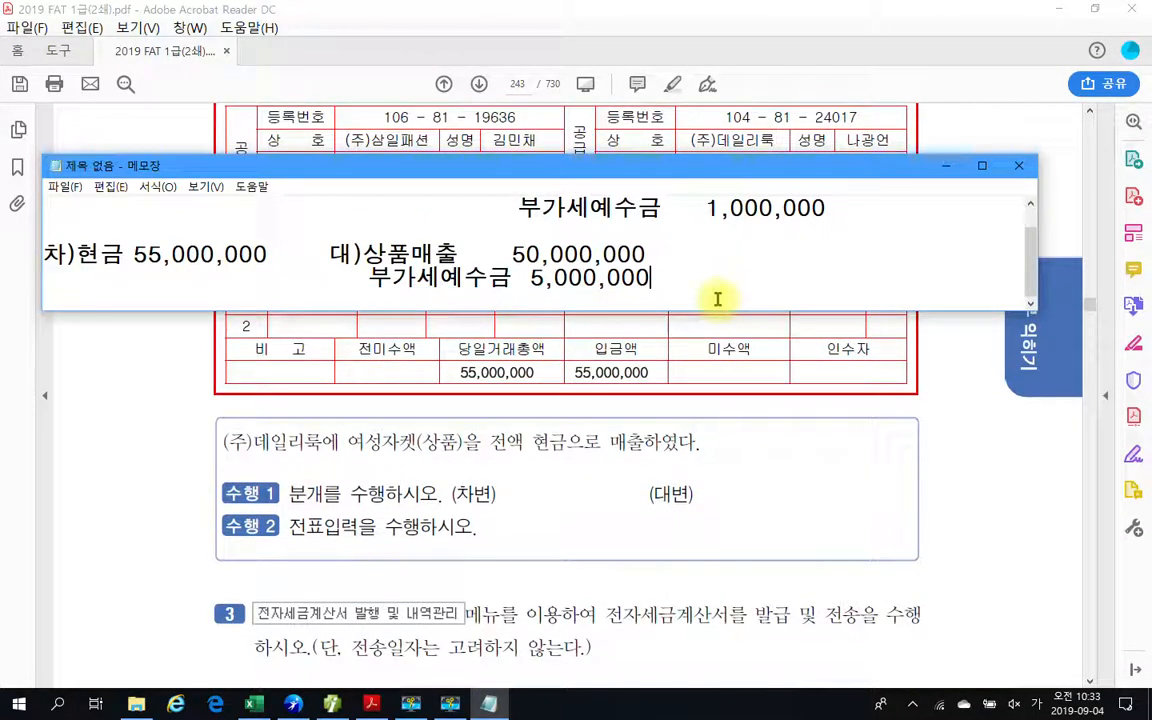
{"action": "left_click", "coordinate": [430, 533]}
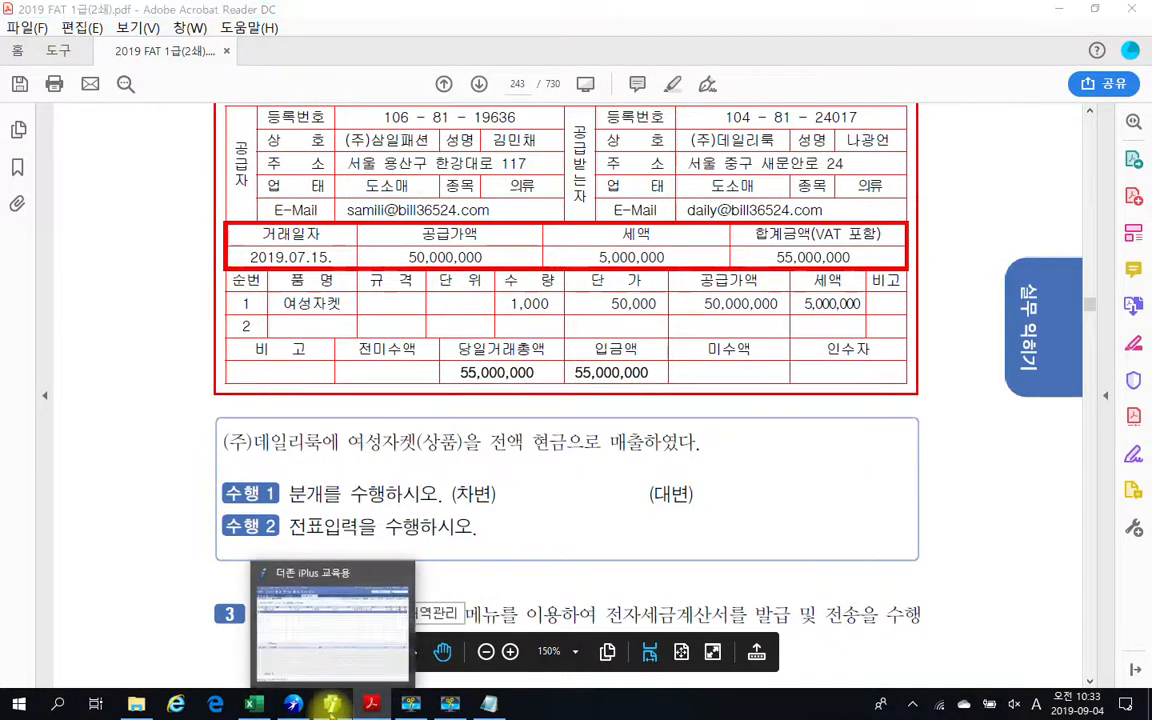
{"action": "left_click", "coordinate": [333, 703]}
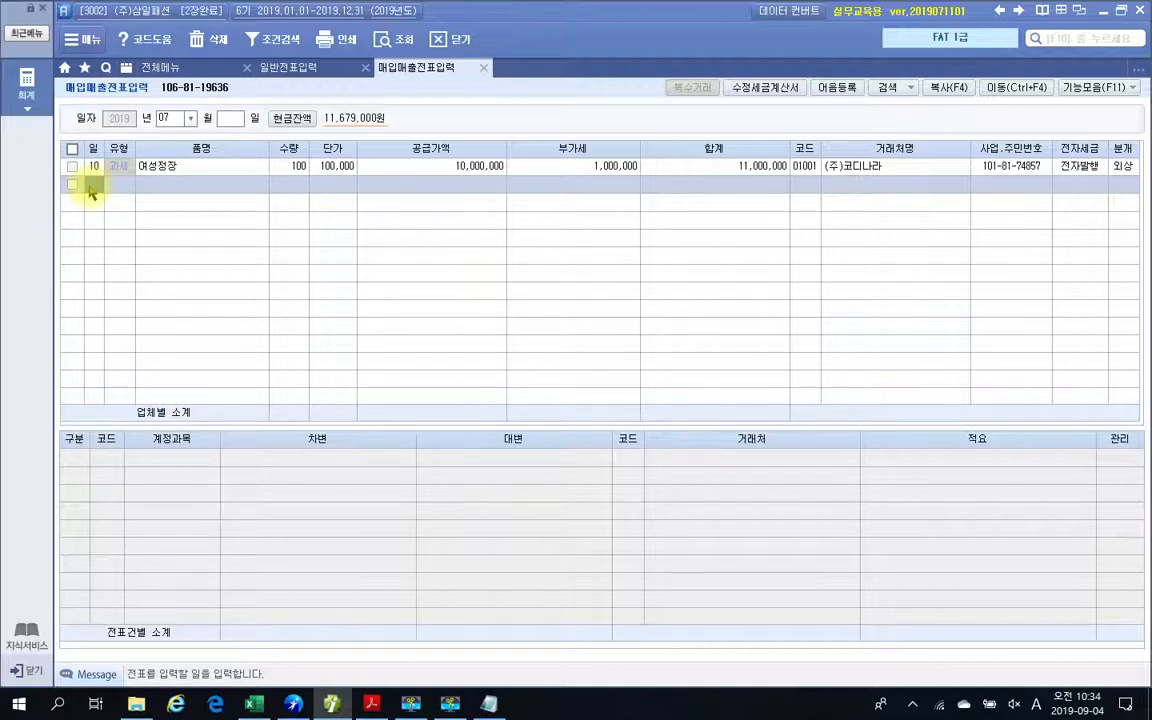
{"action": "type", "text": "15"}
{"action": "key", "text": "Return"}
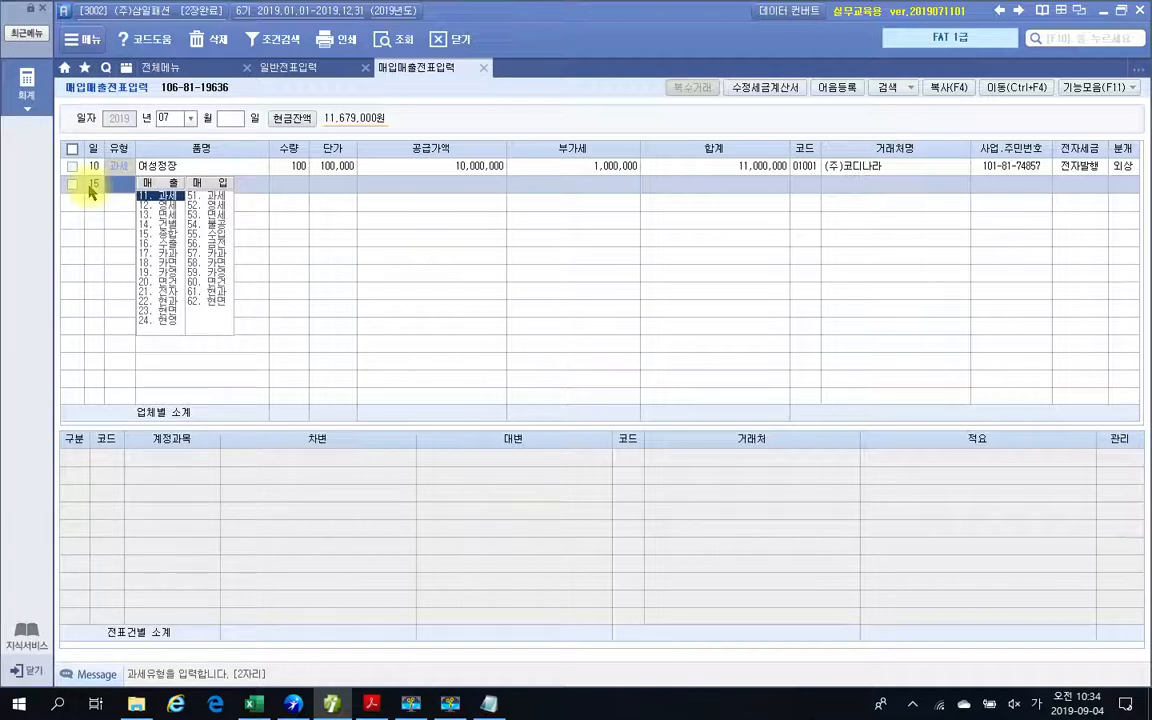
{"action": "type", "text": "11"}
{"action": "key", "text": "Return"}
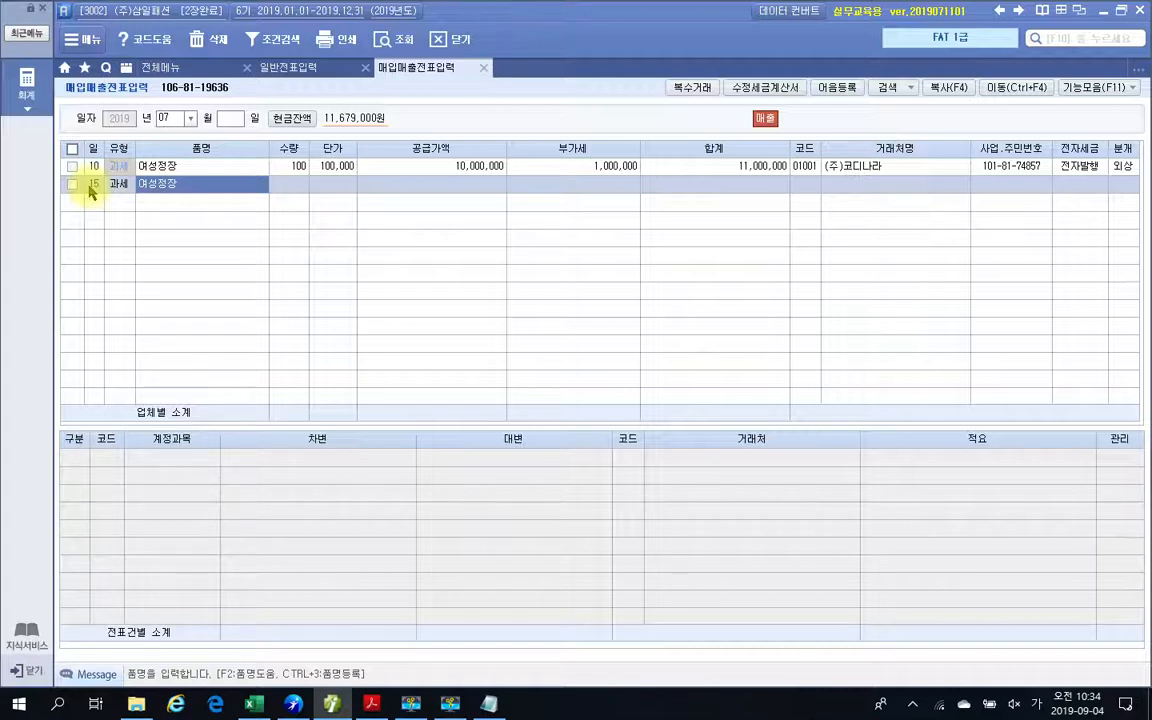
Enter 여성자켓 as the item name of the day 15 voucher.
{"action": "type", "text": "여성뽐"}
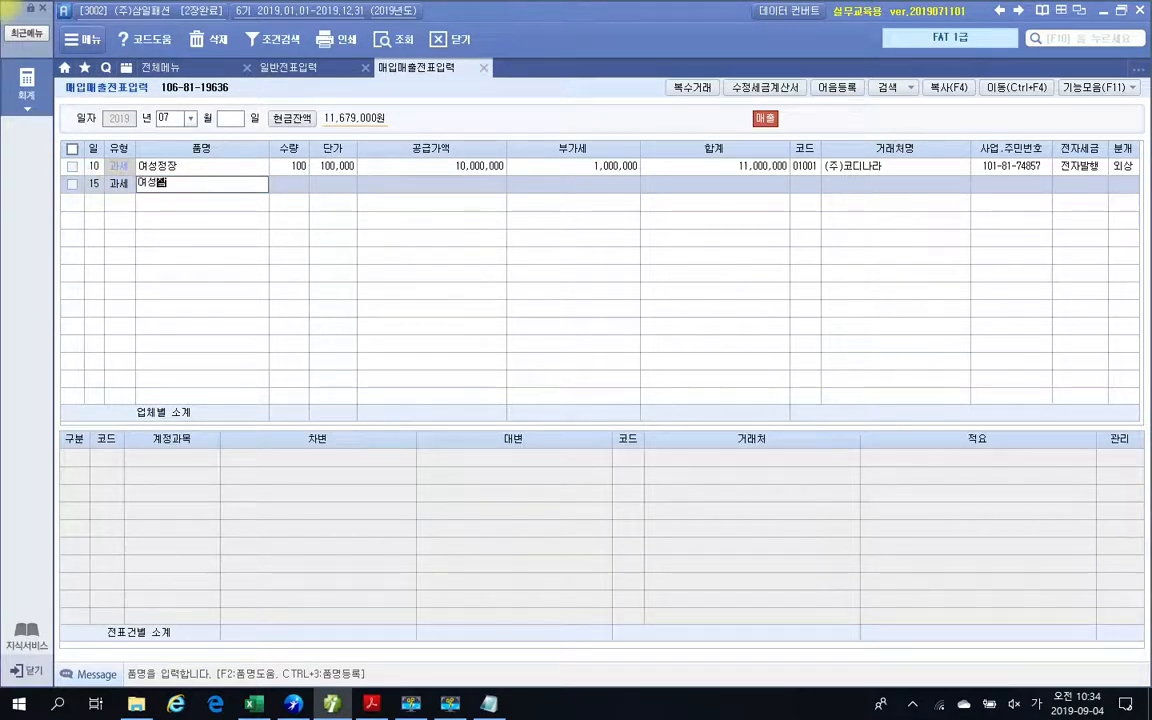
{"action": "type", "text": "켓"}
{"action": "key", "text": "Return"}
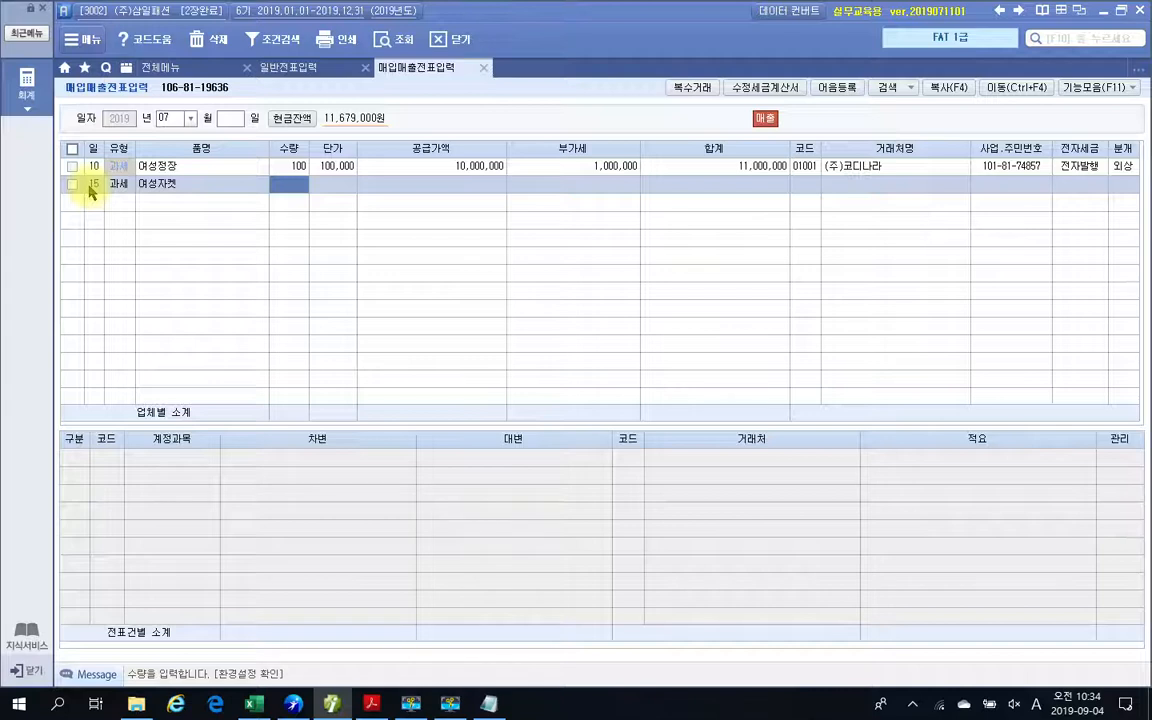
Set the 여성자켓 quantity to 1,000 and unit price to 50,000, accepting the calculated supply value and VAT.
{"action": "type", "text": "1,0"}
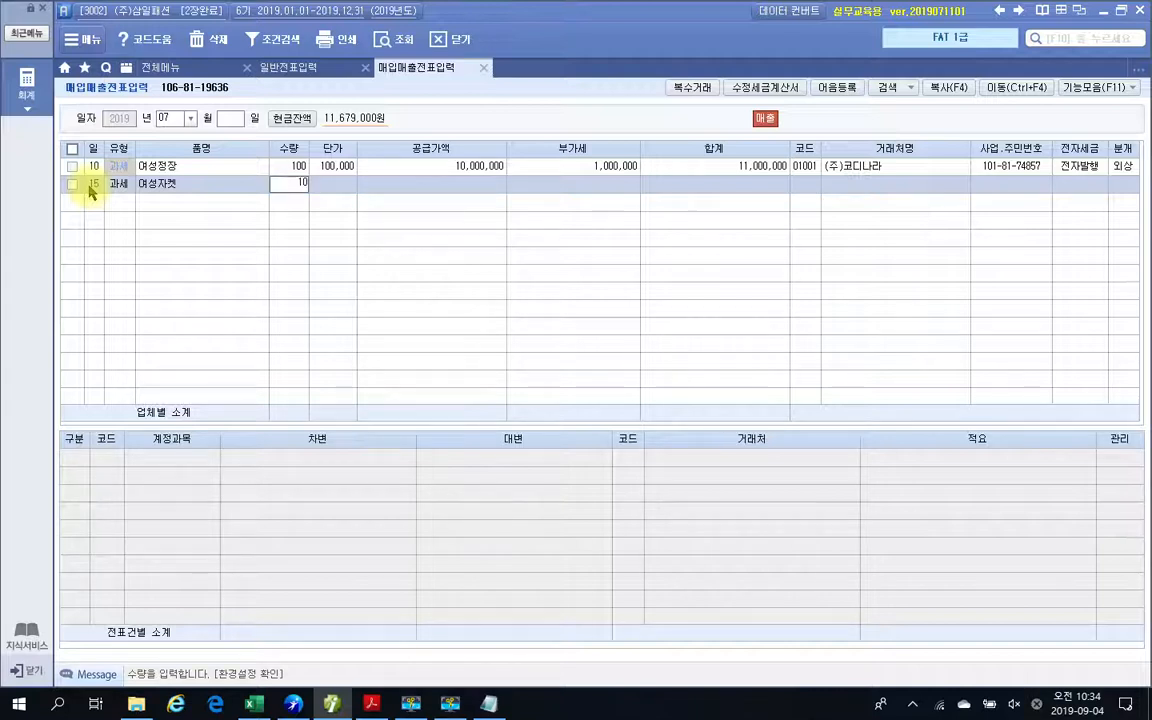
{"action": "type", "text": "00"}
{"action": "key", "text": "Return"}
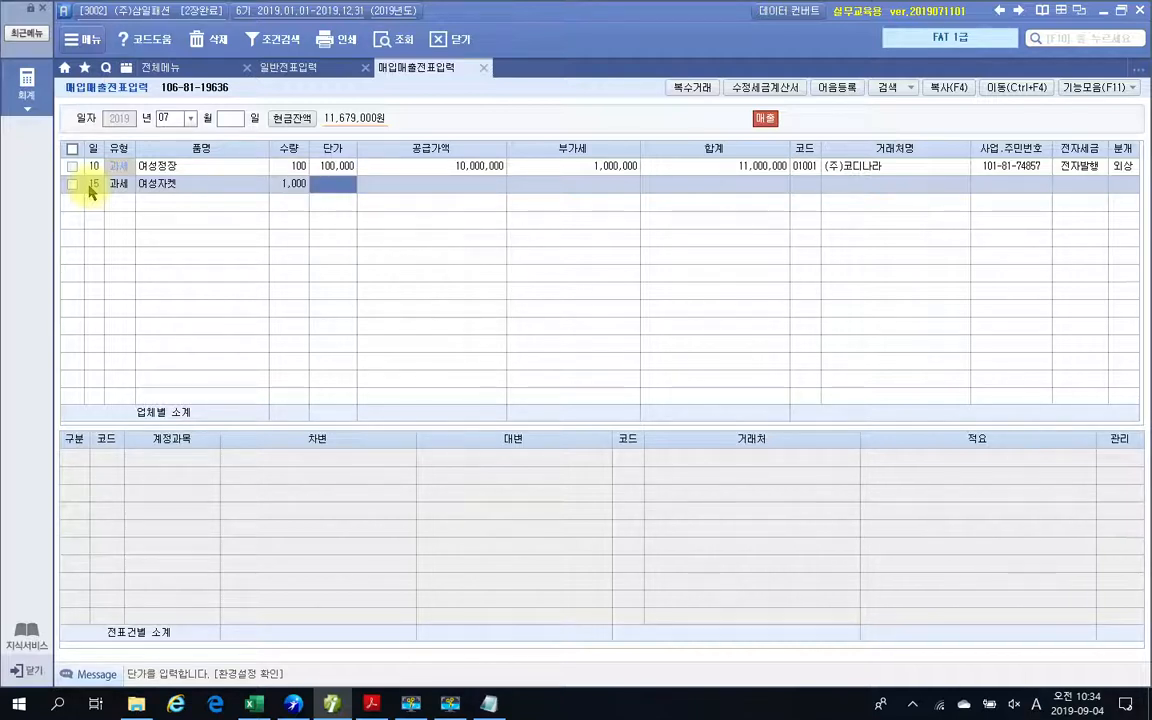
{"action": "type", "text": "500000"}
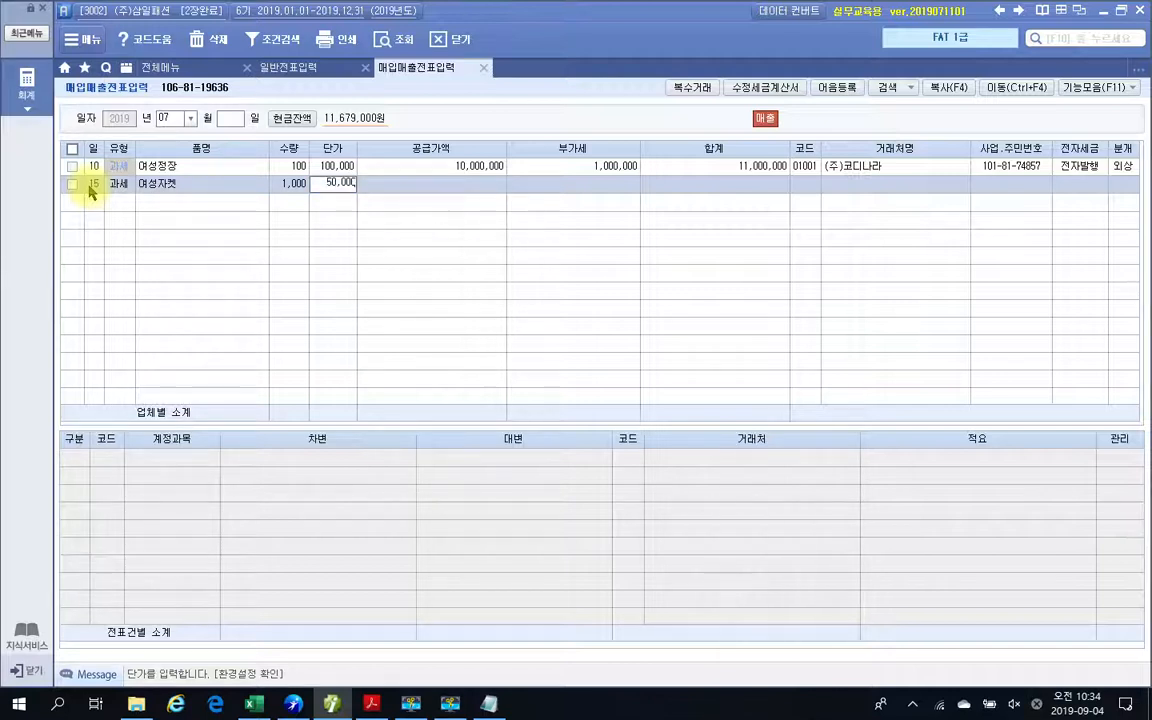
{"action": "key", "text": "Return"}
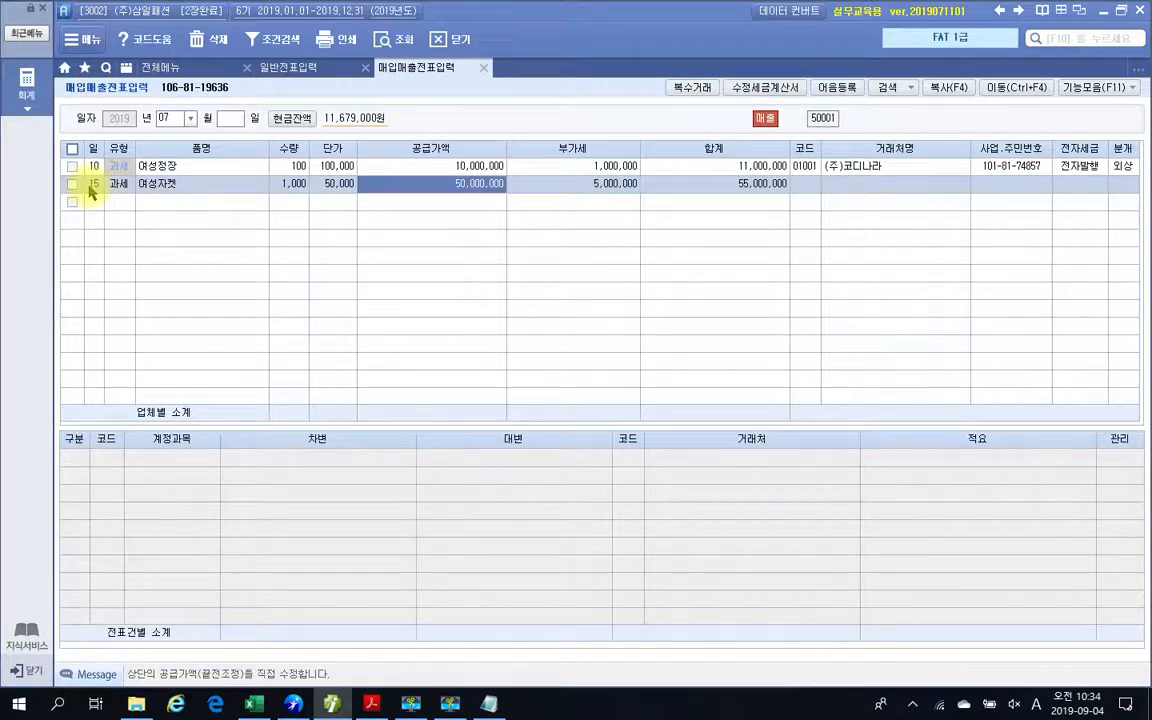
{"action": "key", "text": "Return"}
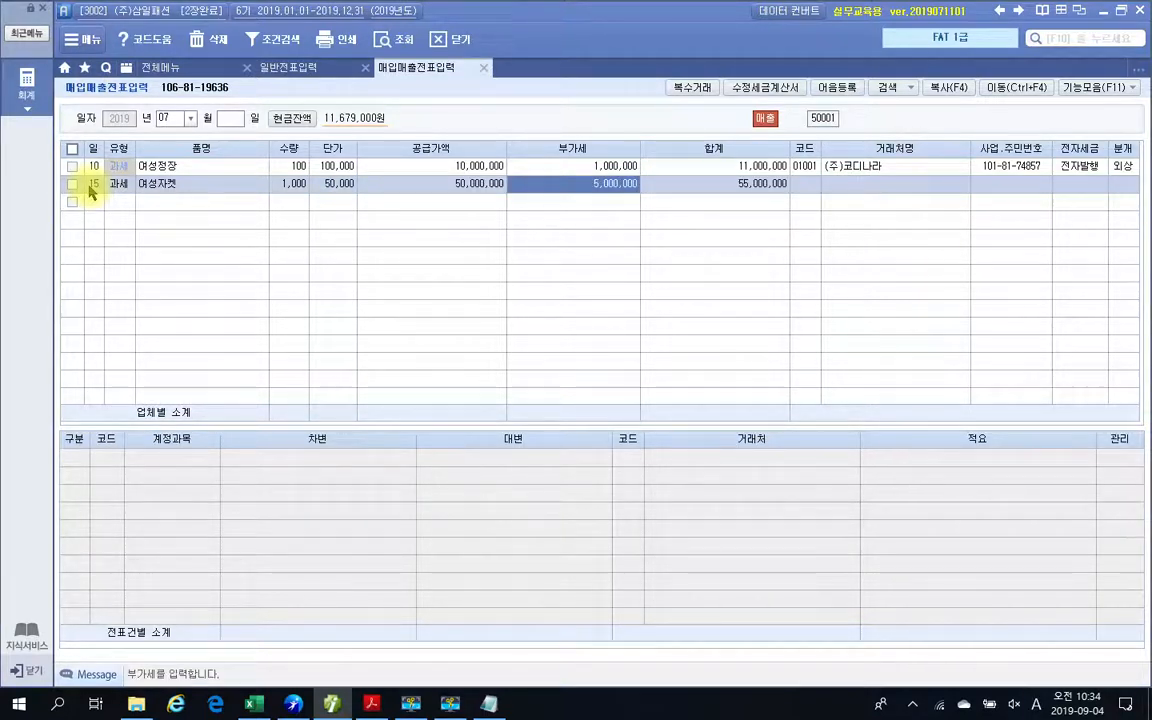
{"action": "key", "text": "Return"}
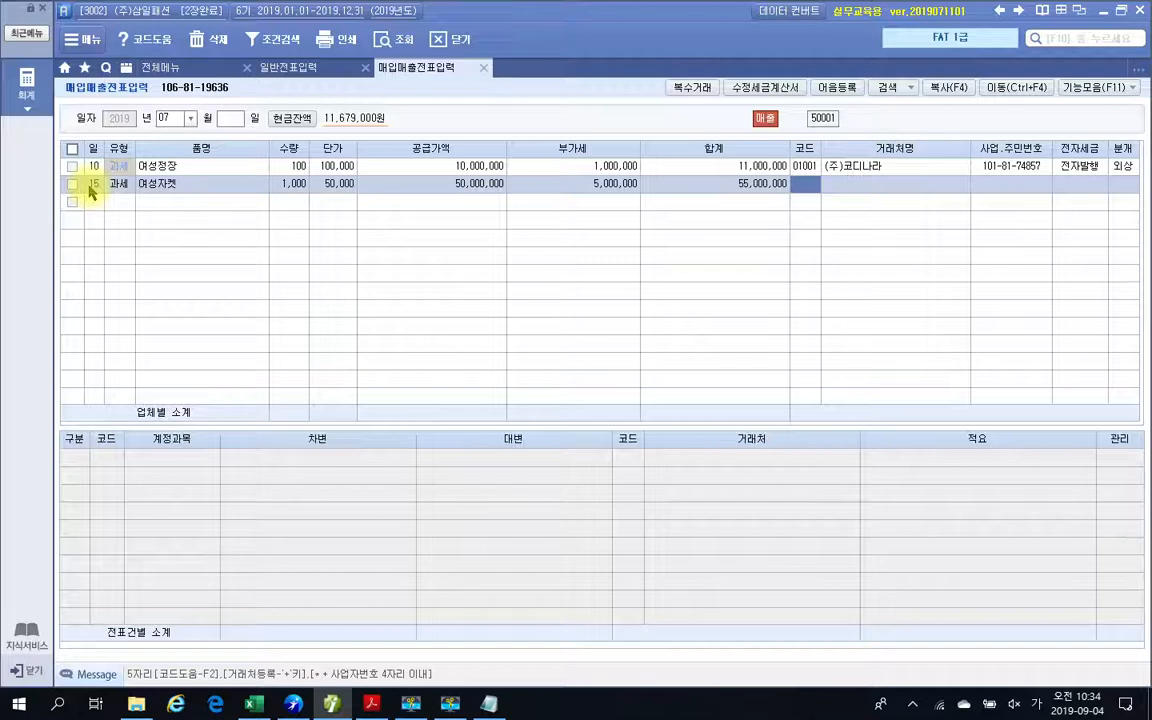
Look up (주)데일리룩 and assign it as the customer of the day 15 voucher.
{"action": "type", "text": "대림"}
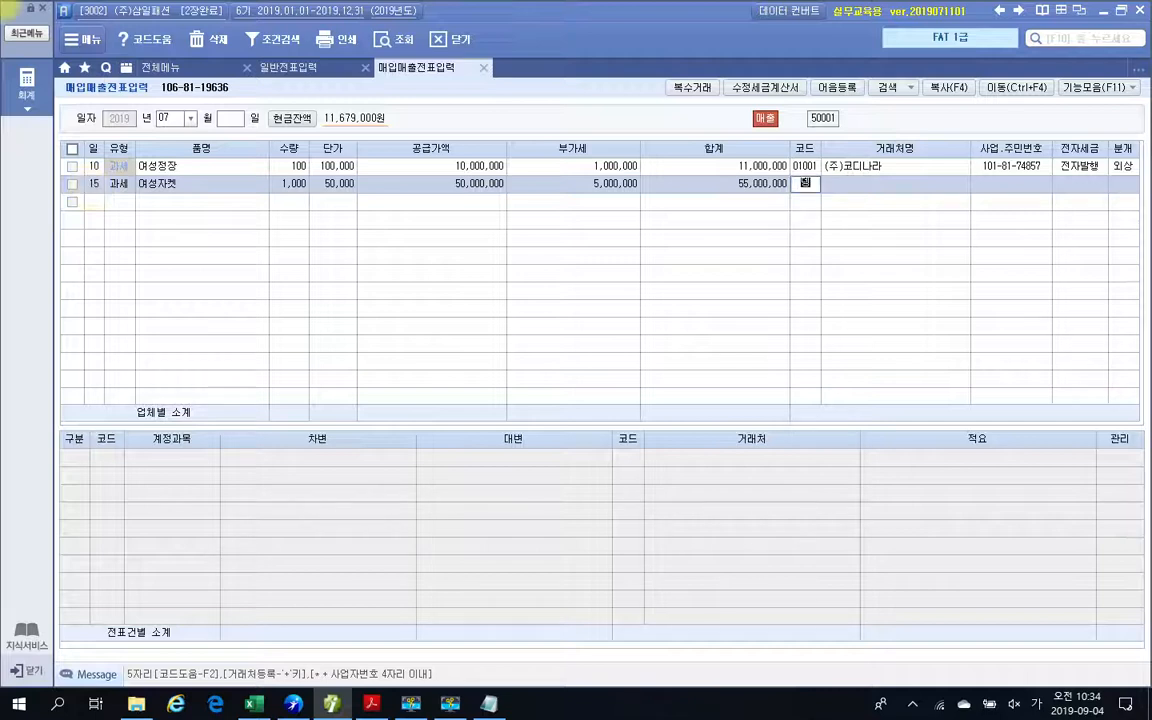
{"action": "key", "text": "Return"}
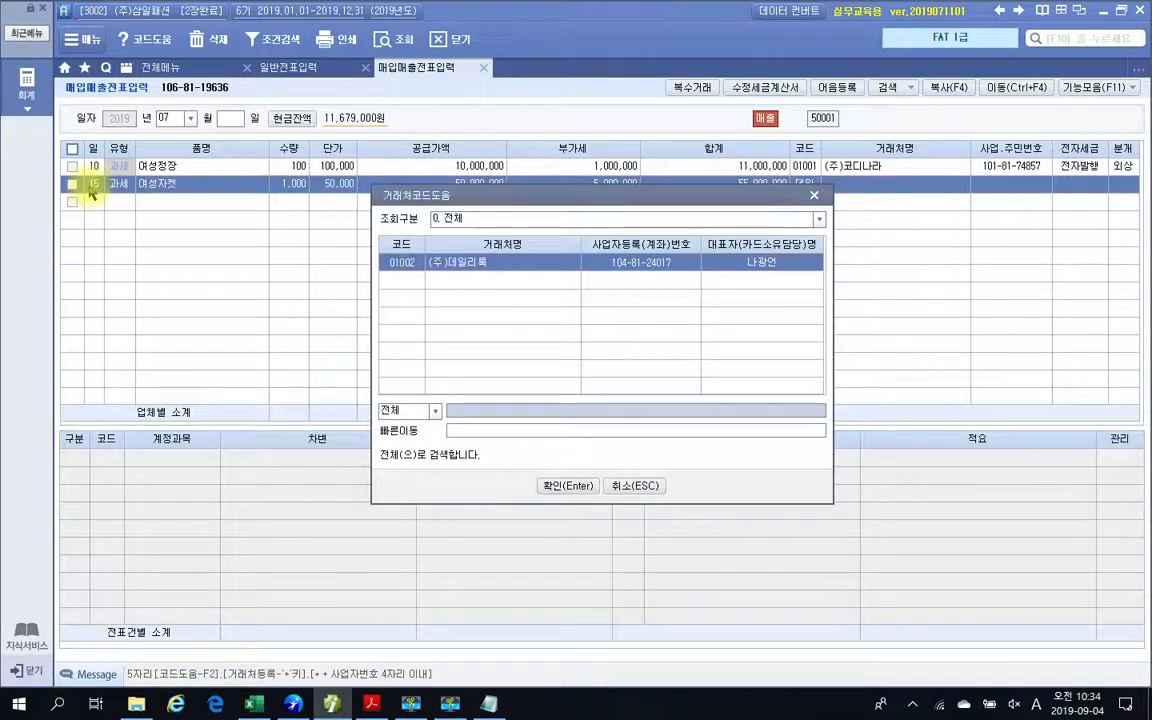
{"action": "key", "text": "Return"}
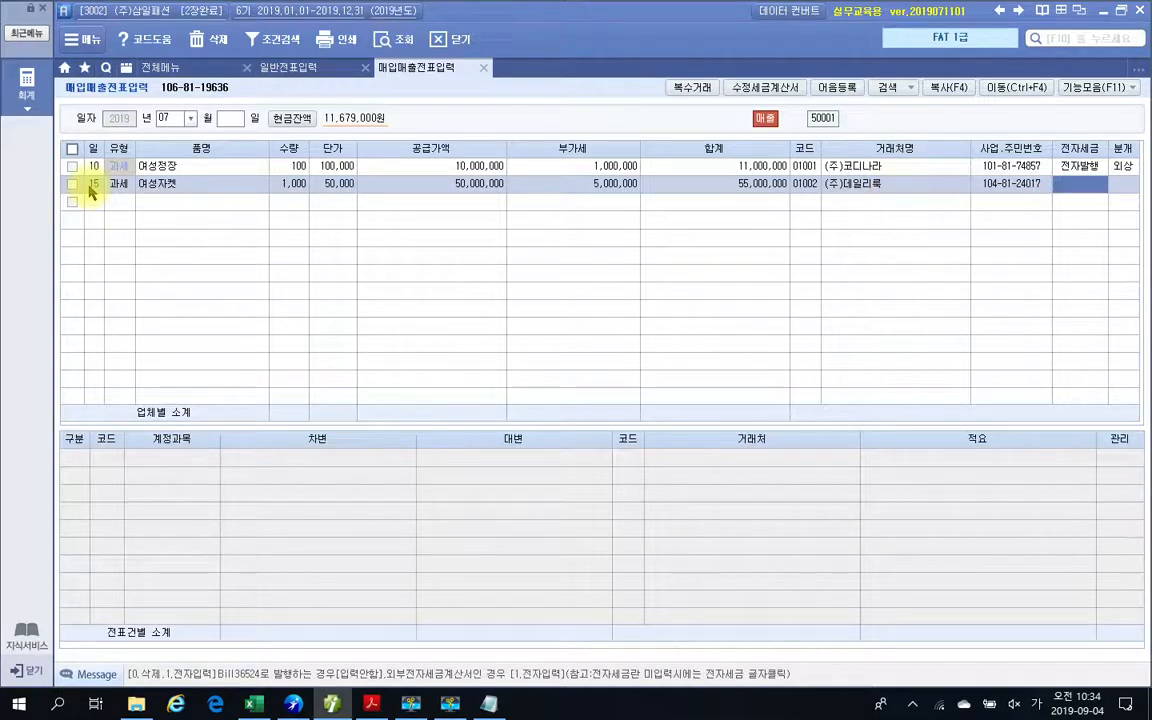
Leave the 전자세금 field blank and set the voucher's journal type to 1 현금.
{"action": "key", "text": "Return"}
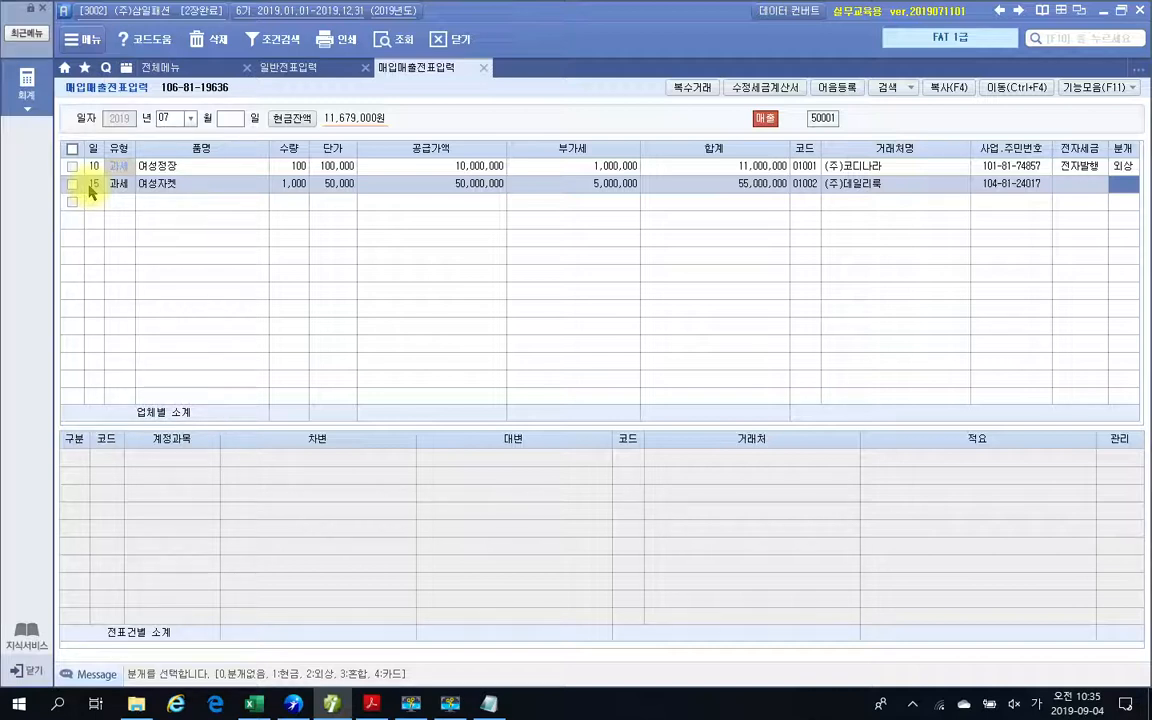
{"action": "type", "text": "1"}
{"action": "key", "text": "Return"}
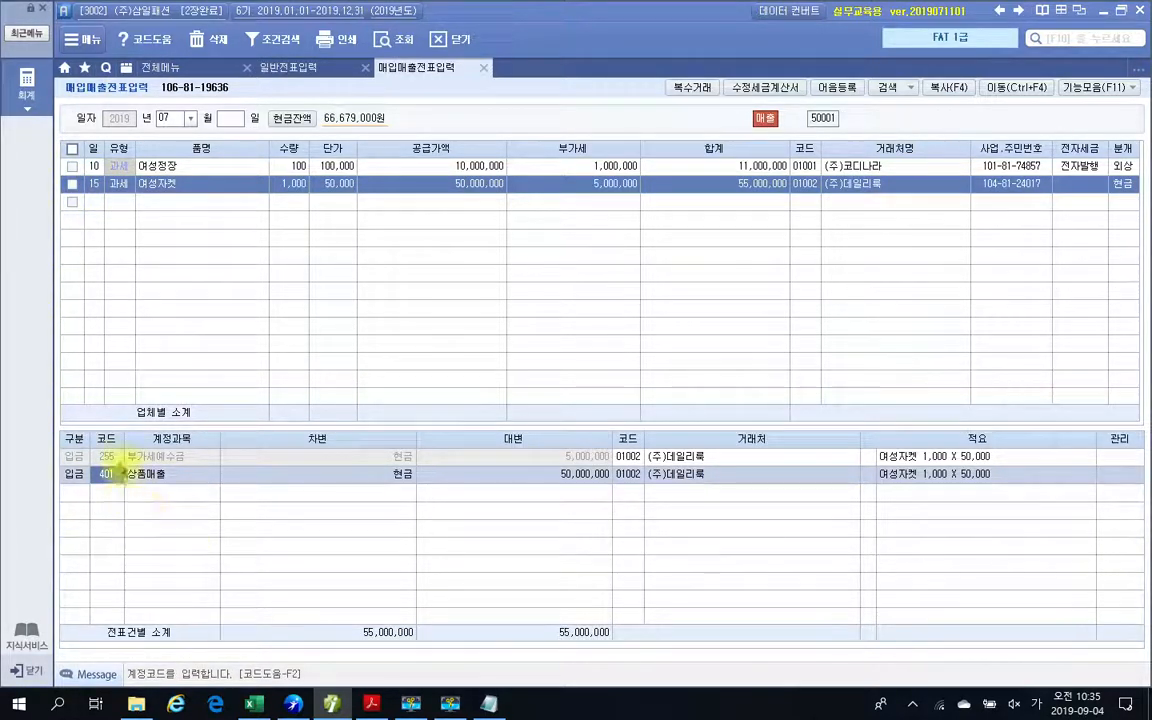
Examine the 부가세예수금 and 상품매출 lines of the generated journal entry, including their account codes and 현금 debit side.
{"action": "left_click", "coordinate": [117, 457]}
{"action": "left_click", "coordinate": [110, 475]}
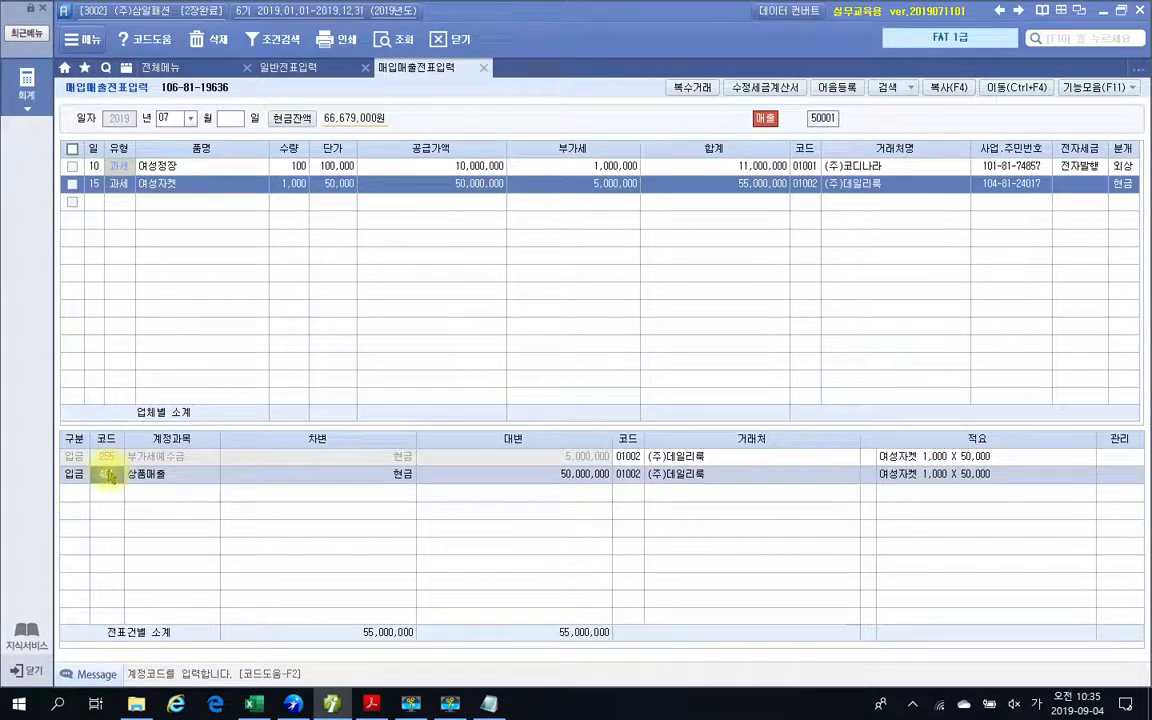
{"action": "left_click", "coordinate": [103, 462]}
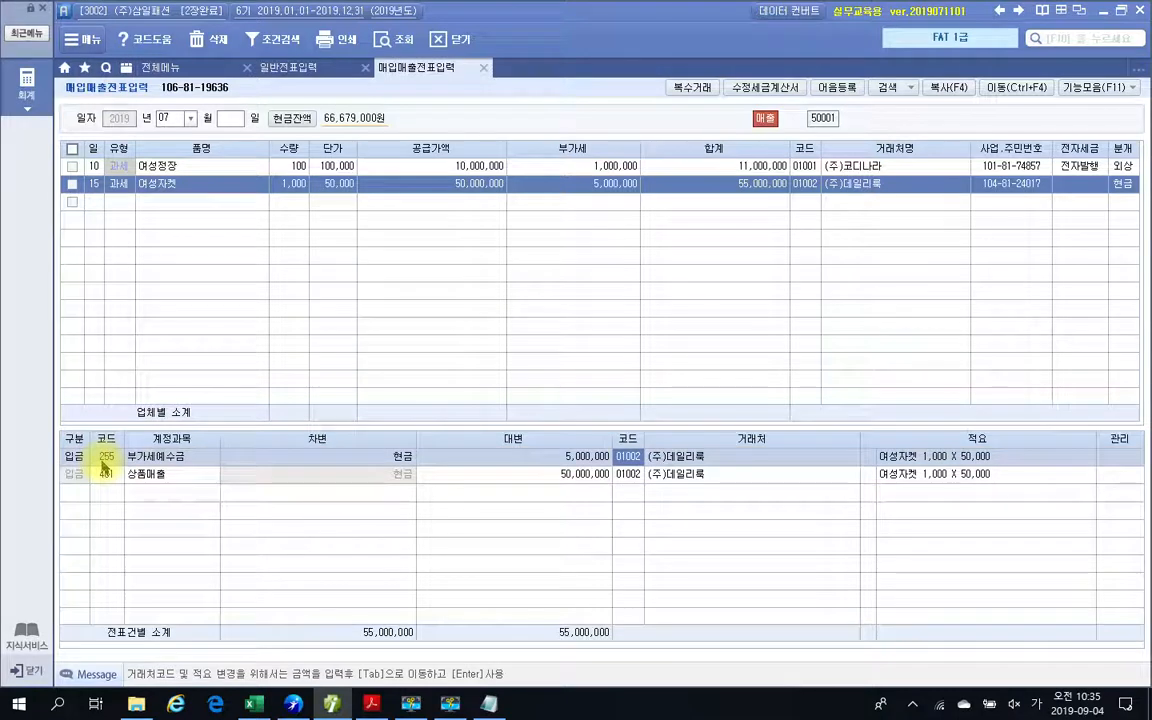
{"action": "left_click", "coordinate": [160, 475]}
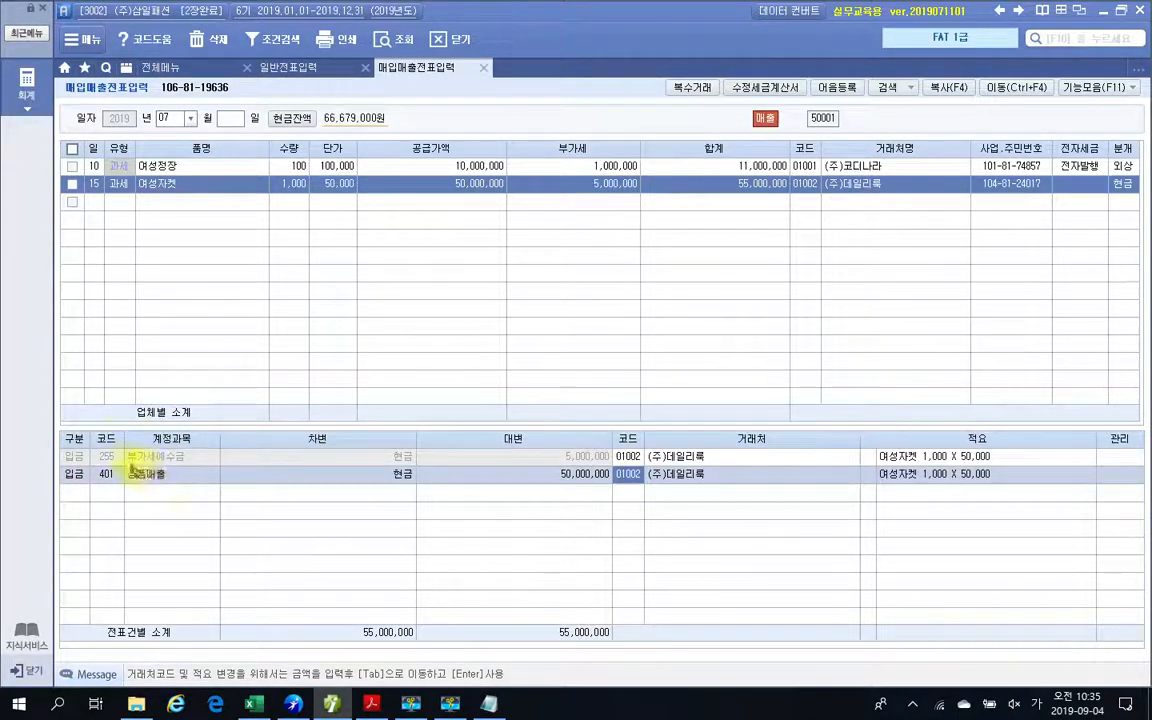
{"action": "left_click", "coordinate": [105, 472]}
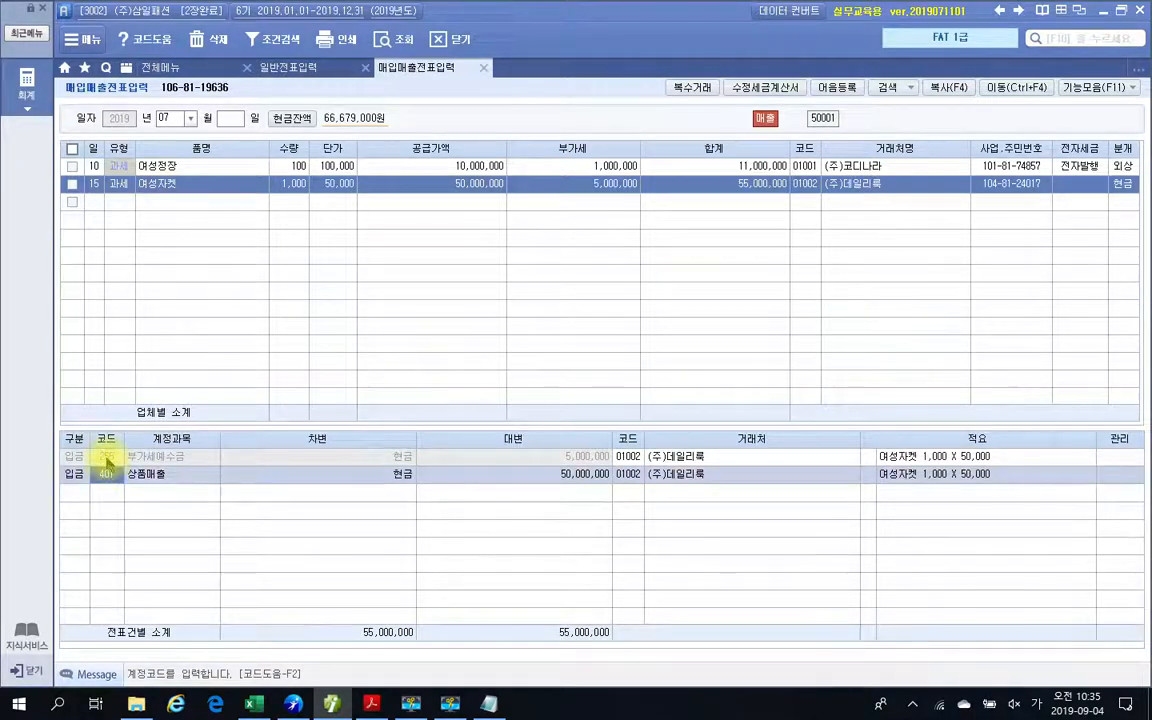
{"action": "left_click", "coordinate": [107, 459]}
{"action": "left_click", "coordinate": [107, 474]}
{"action": "left_click", "coordinate": [107, 459]}
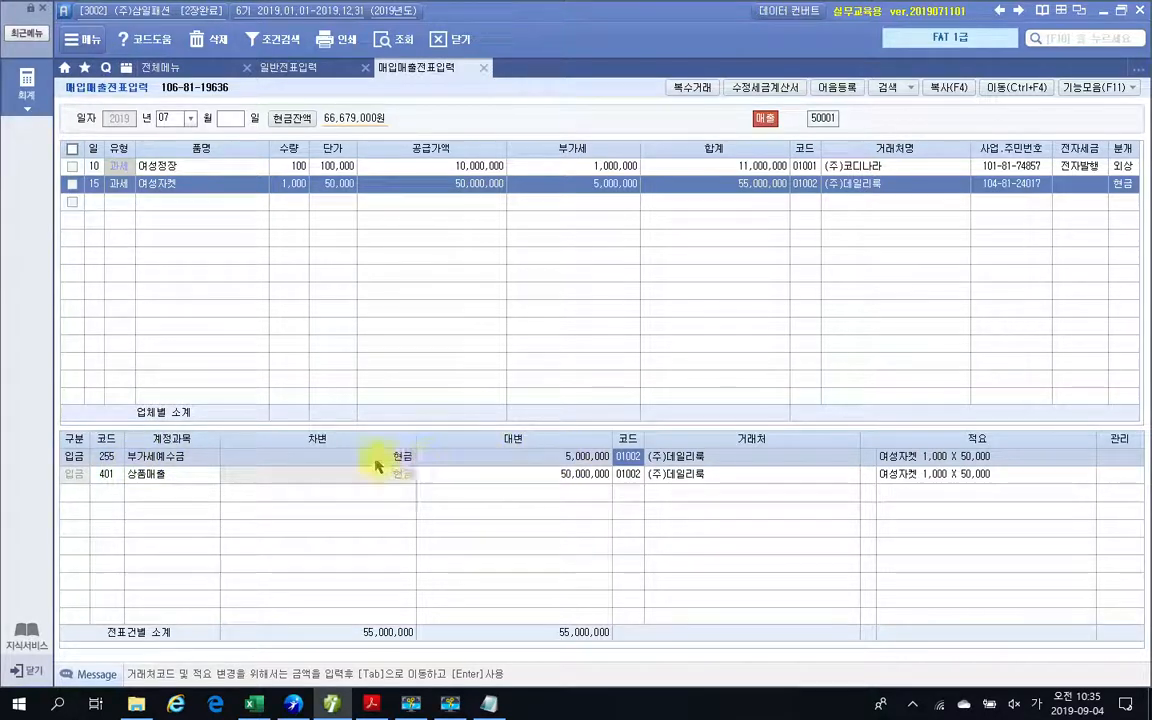
{"action": "left_click", "coordinate": [112, 475]}
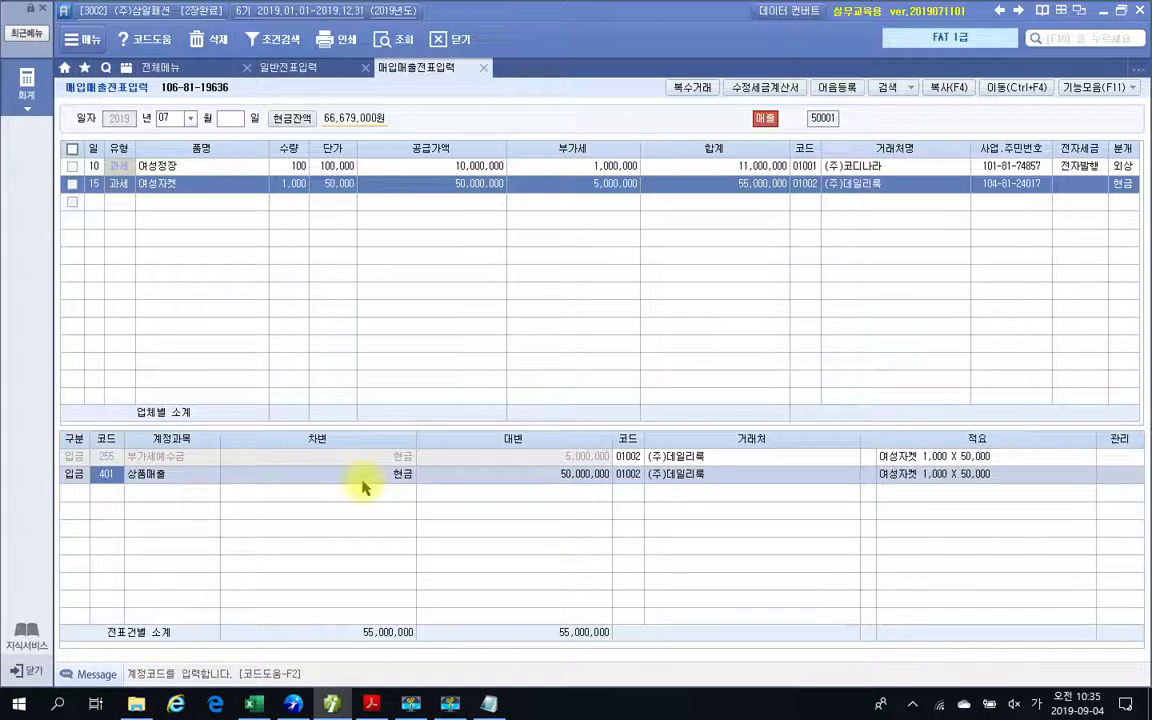
Circle the debit total and the 현금 debit entries of the journal with the screen annotation pen.
{"action": "key", "text": "ctrl+2"}
{"action": "mouse_move", "coordinate": [437, 643]}
{"action": "left_mouse_down"}
{"action": "mouse_move", "coordinate": [382, 663]}
{"action": "mouse_move", "coordinate": [429, 648]}
{"action": "mouse_move", "coordinate": [430, 658]}
{"action": "left_mouse_up"}
{"action": "mouse_move", "coordinate": [427, 487]}
{"action": "left_mouse_down"}
{"action": "mouse_move", "coordinate": [362, 476]}
{"action": "mouse_move", "coordinate": [429, 477]}
{"action": "left_mouse_up"}
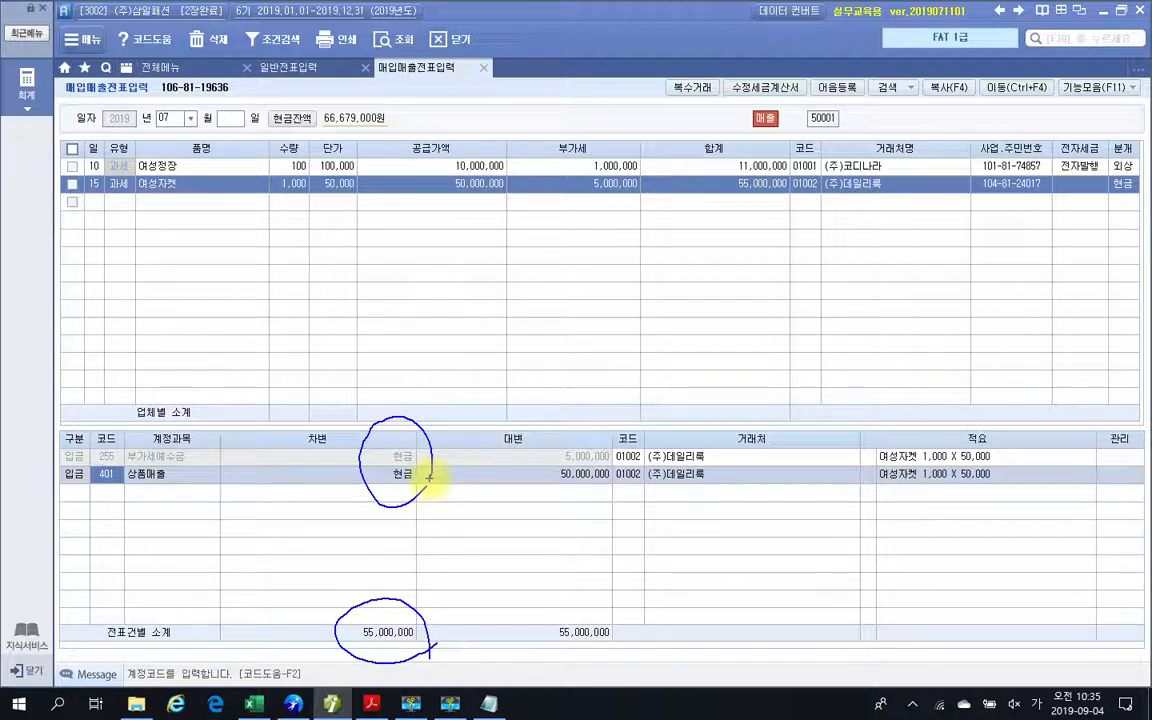
Circle the credit total of the journal with the screen annotation pen, and clear all pen marks.
{"action": "left_click_drag", "start_coordinate": [548, 663], "coordinate": [637, 664]}
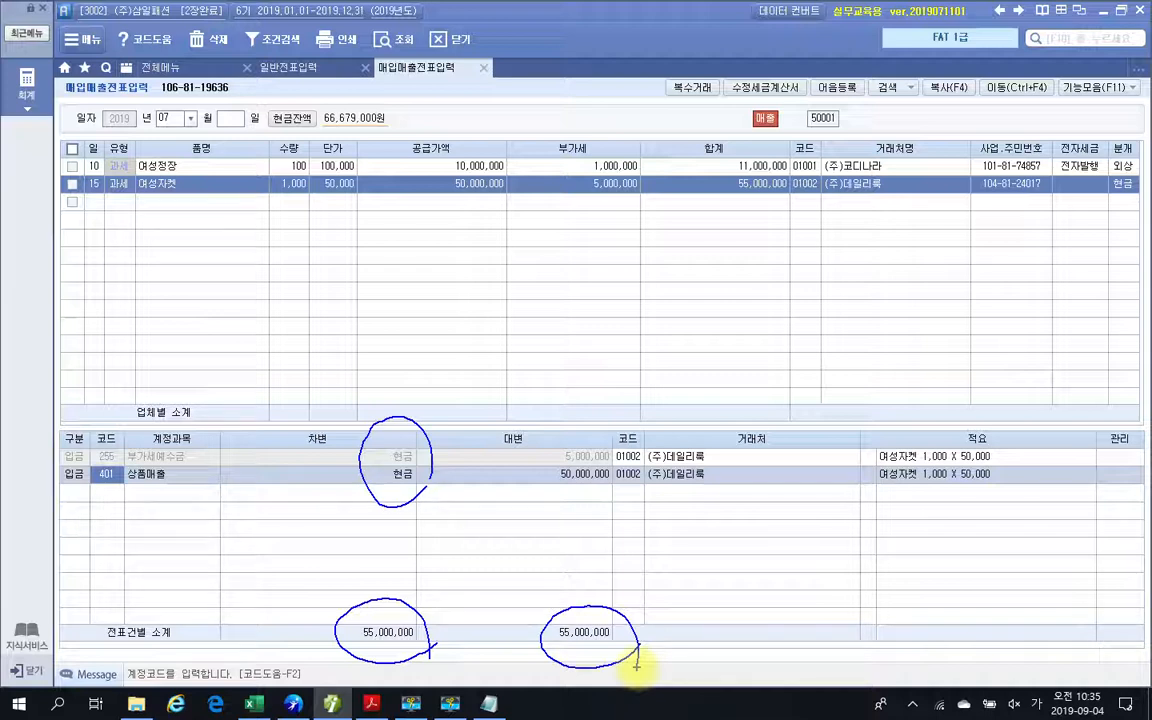
{"action": "key", "text": "Escape"}
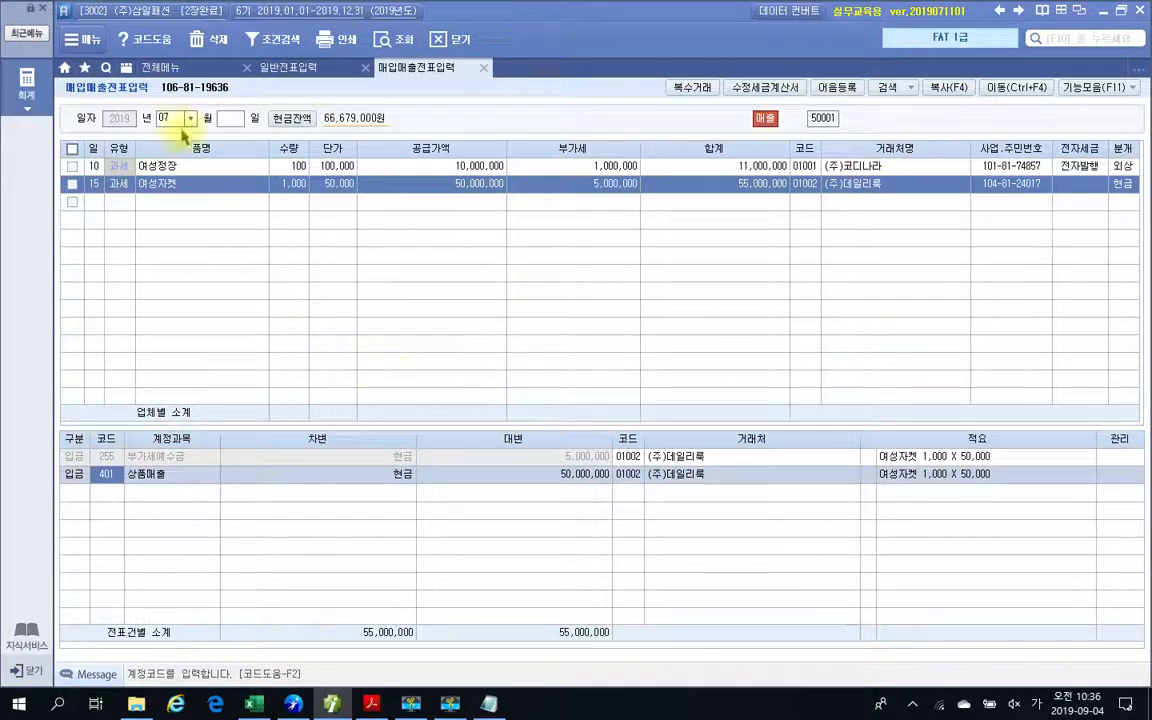
In 전자세금계산서 발행 및 내역관리, list the sales invoices of all customers for the period 2019-07-15 to 2019-07-15.
{"action": "left_click", "coordinate": [168, 68]}
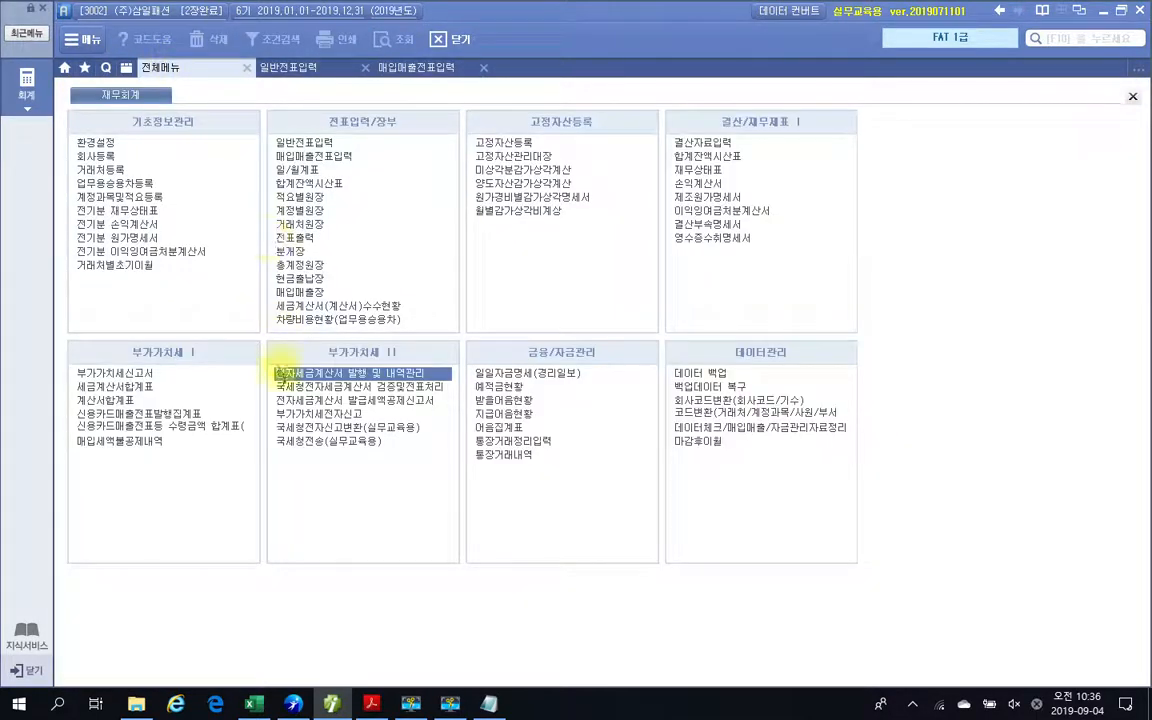
{"action": "left_click", "coordinate": [344, 374]}
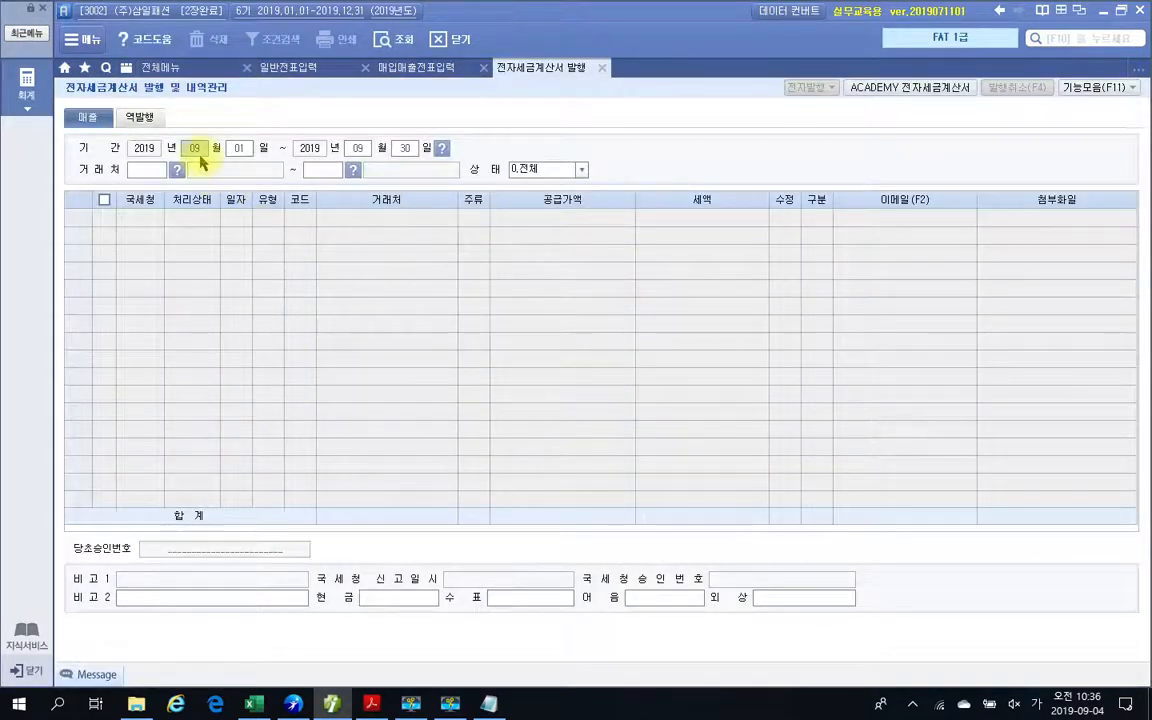
{"action": "type", "text": "07"}
{"action": "type", "text": "15"}
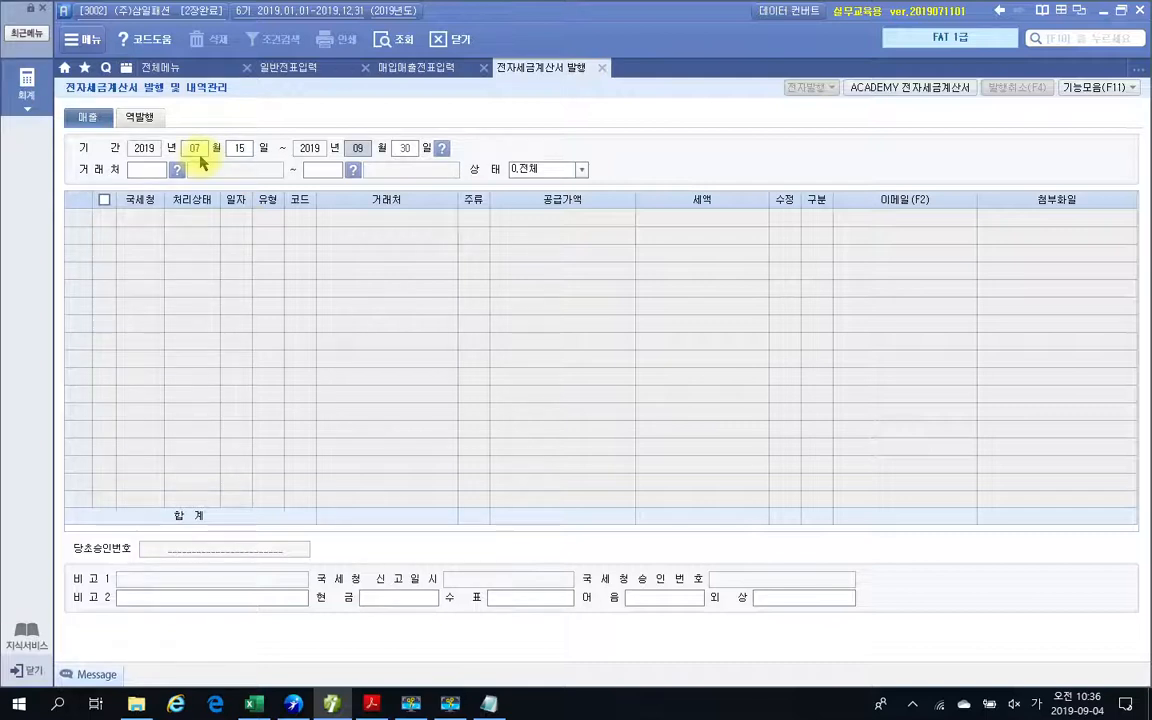
{"action": "type", "text": "0715"}
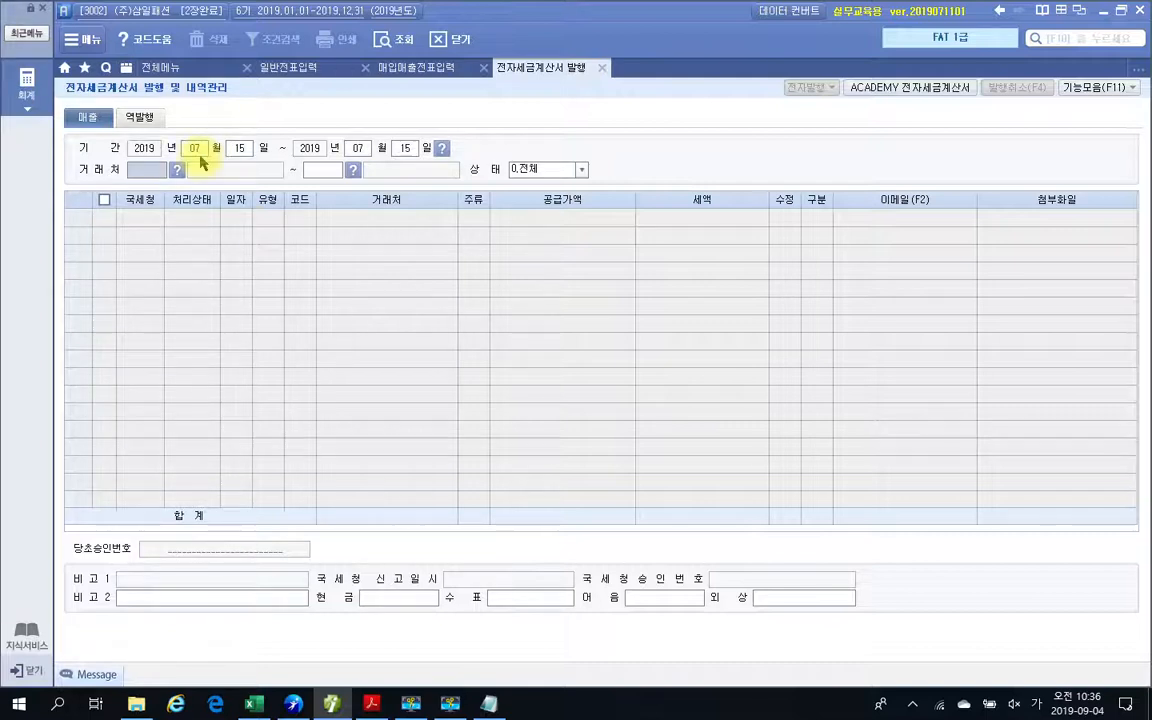
{"action": "key", "text": "Return"}
{"action": "key", "text": "Return"}
{"action": "key", "text": "Return"}
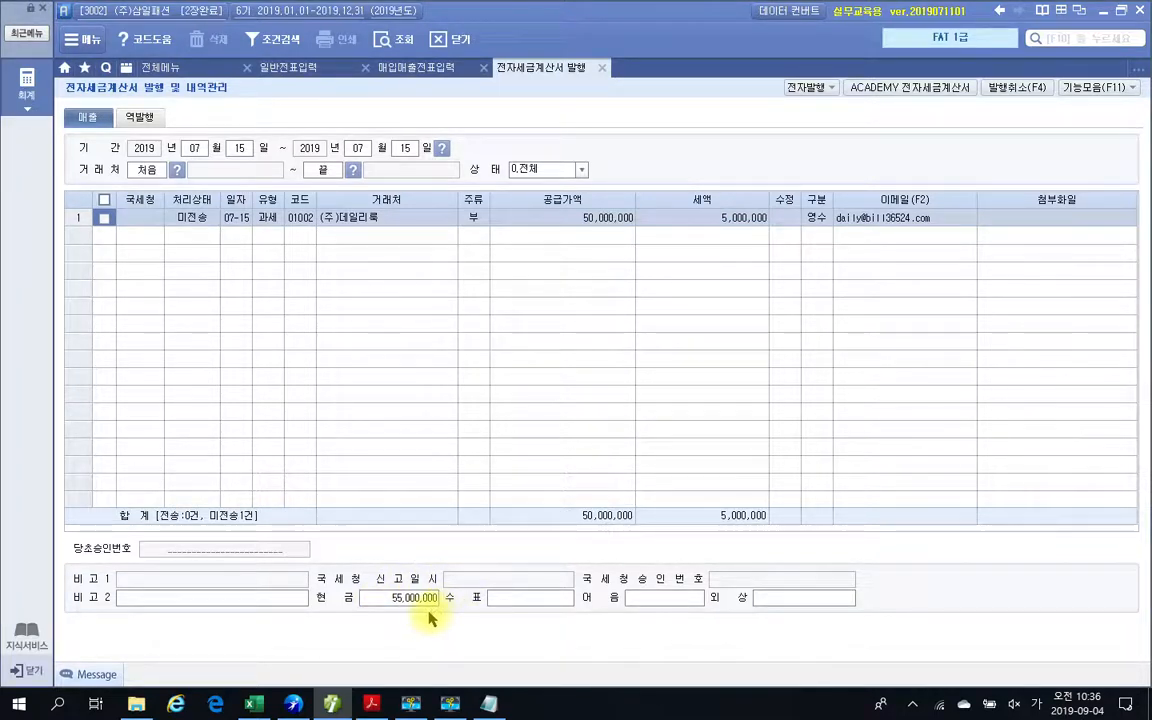
Select the (주)데일리룩 invoice for 전자발행 and confirm the login with the prefilled credentials.
{"action": "left_click", "coordinate": [104, 219]}
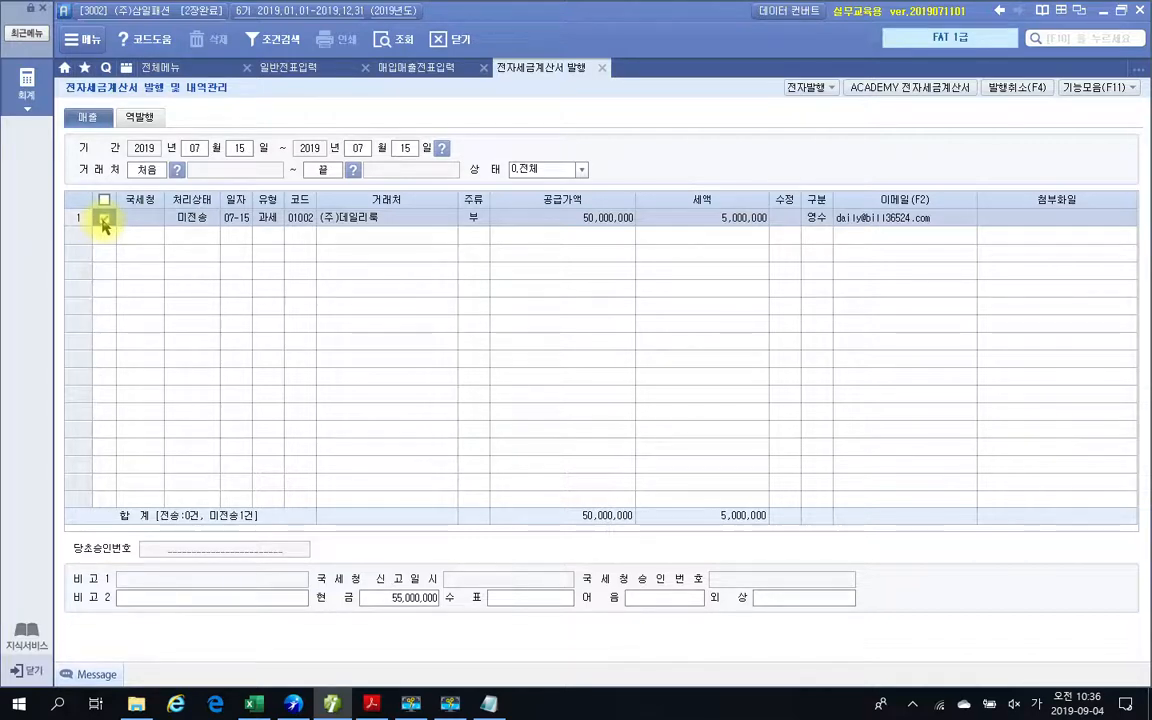
{"action": "left_click", "coordinate": [800, 88]}
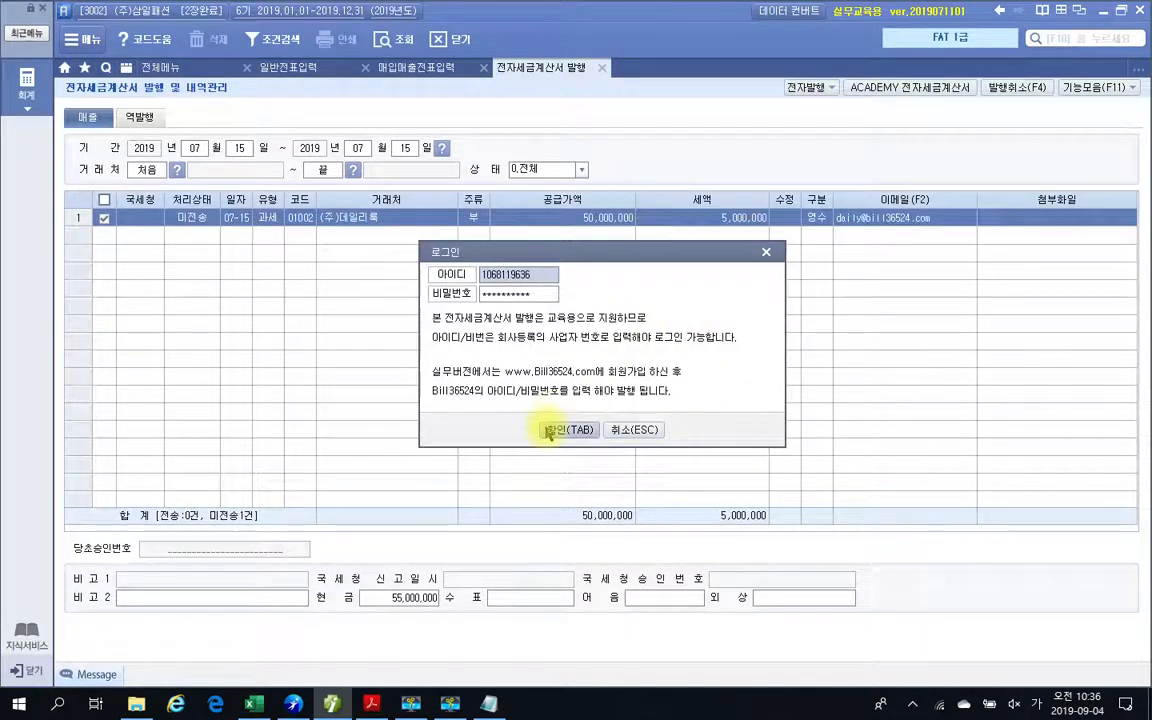
{"action": "left_click", "coordinate": [549, 432]}
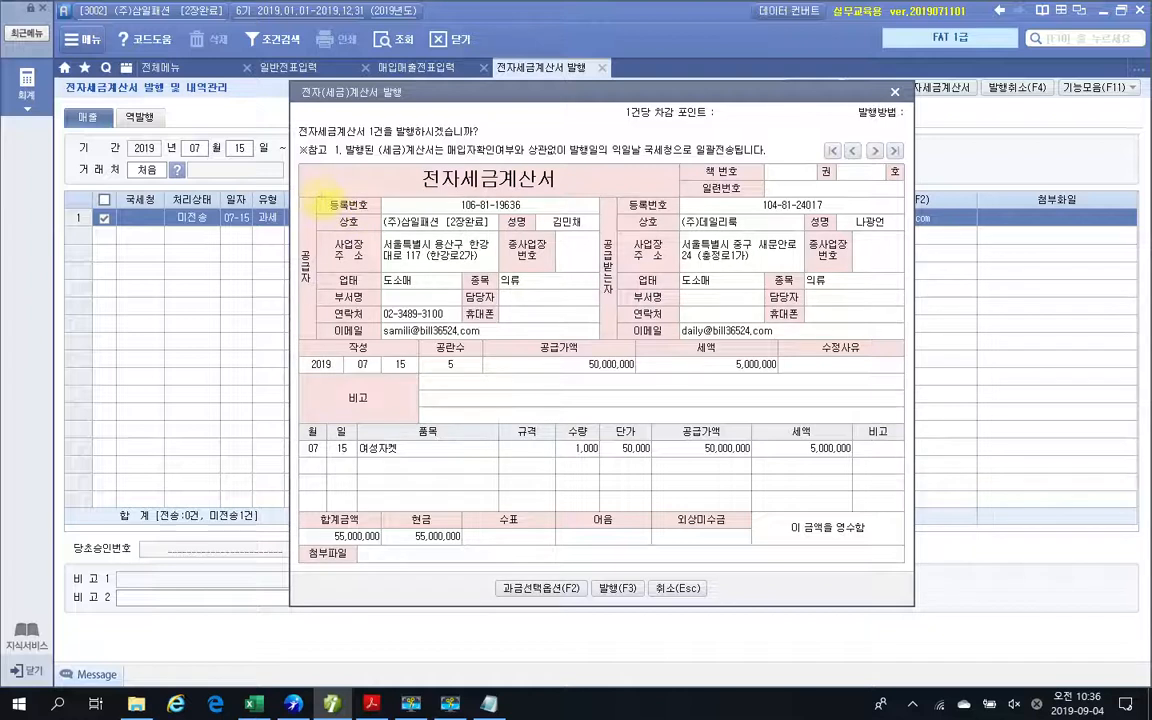
Mark the supplier details, the recipient's 등록번호, the 작성 date and the 공급가액 and 세액 amounts on the invoice preview, and clear the marks.
{"action": "mouse_move", "coordinate": [321, 197]}
{"action": "left_mouse_down"}
{"action": "mouse_move", "coordinate": [561, 249]}
{"action": "mouse_move", "coordinate": [601, 237]}
{"action": "left_mouse_up"}
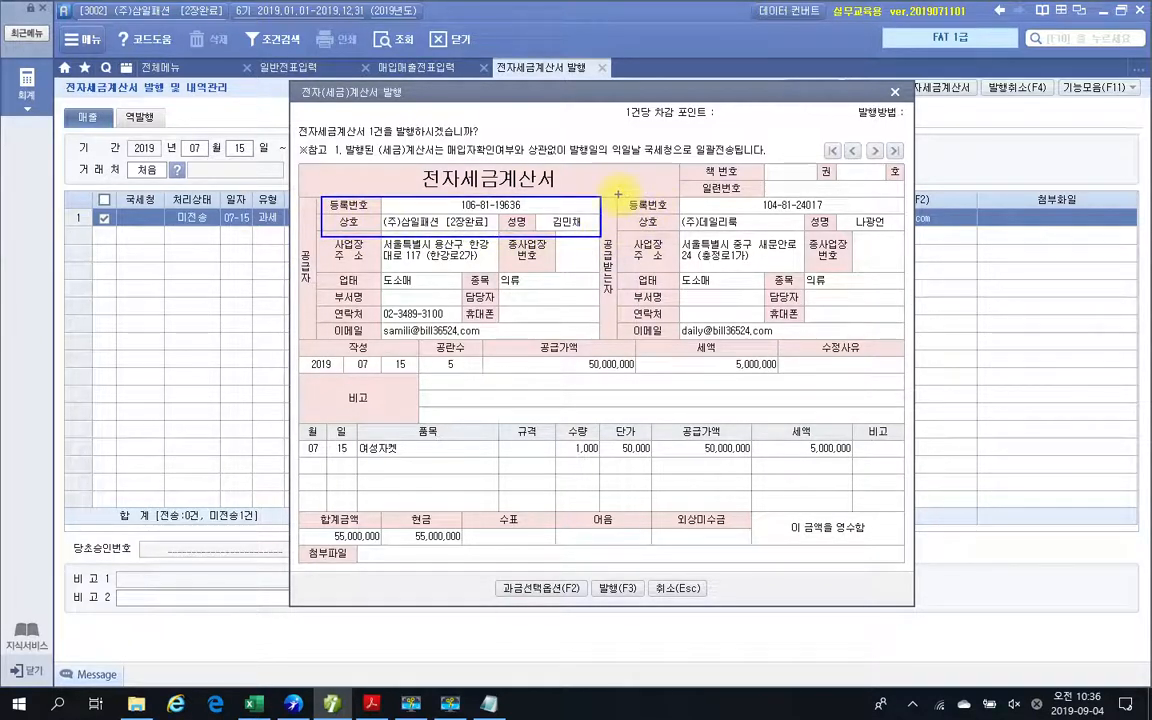
{"action": "left_click_drag", "start_coordinate": [618, 194], "coordinate": [900, 214]}
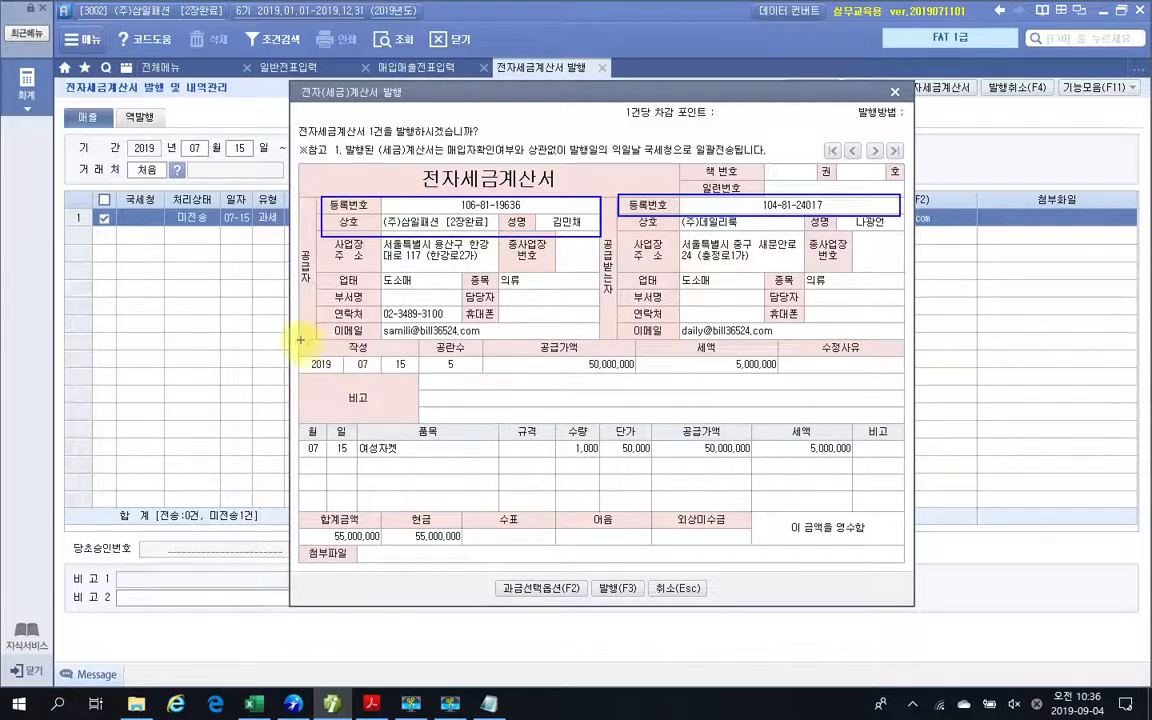
{"action": "mouse_move", "coordinate": [300, 340]}
{"action": "left_mouse_down"}
{"action": "mouse_move", "coordinate": [330, 365]}
{"action": "mouse_move", "coordinate": [420, 372]}
{"action": "left_mouse_up"}
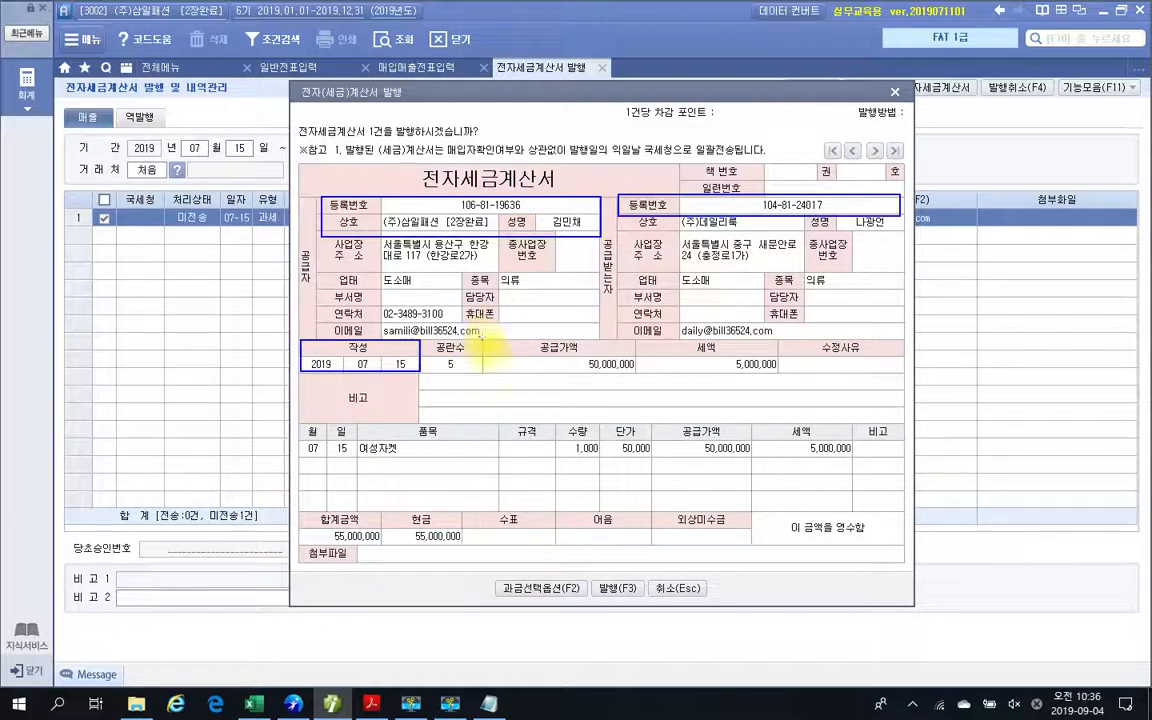
{"action": "mouse_move", "coordinate": [482, 339]}
{"action": "left_mouse_down"}
{"action": "mouse_move", "coordinate": [592, 370]}
{"action": "mouse_move", "coordinate": [775, 368]}
{"action": "mouse_move", "coordinate": [755, 338]}
{"action": "mouse_move", "coordinate": [565, 320]}
{"action": "mouse_move", "coordinate": [495, 330]}
{"action": "mouse_move", "coordinate": [527, 368]}
{"action": "mouse_move", "coordinate": [603, 381]}
{"action": "left_mouse_up"}
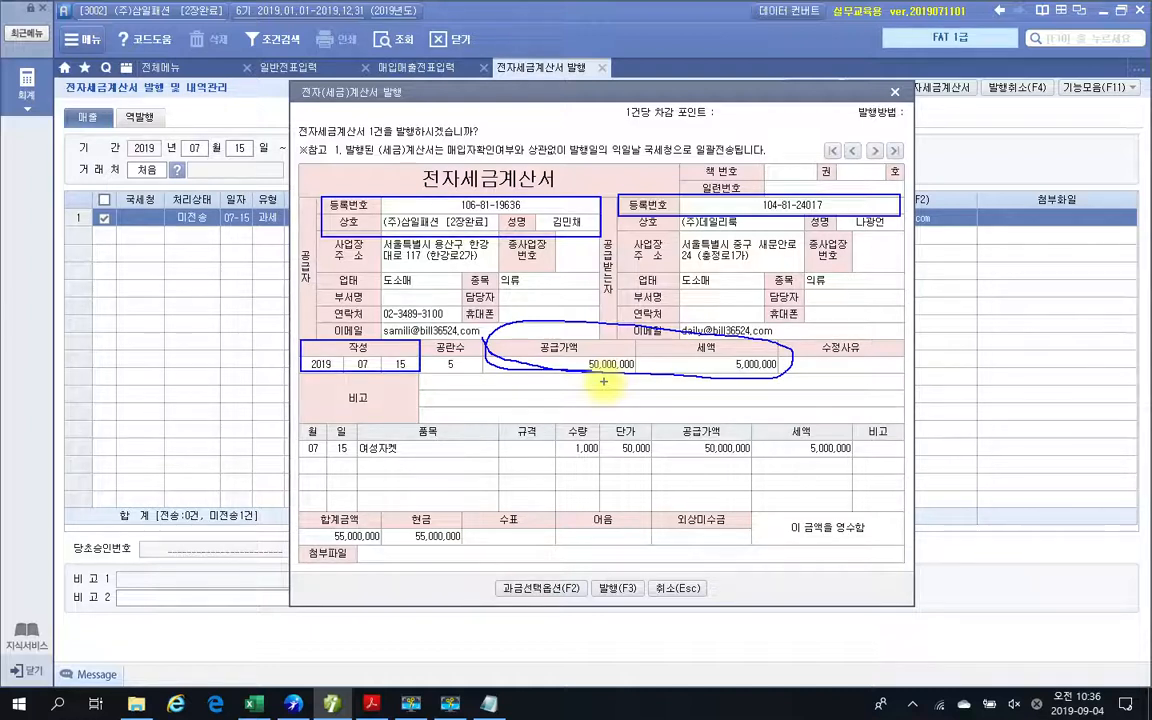
{"action": "key", "text": "Escape"}
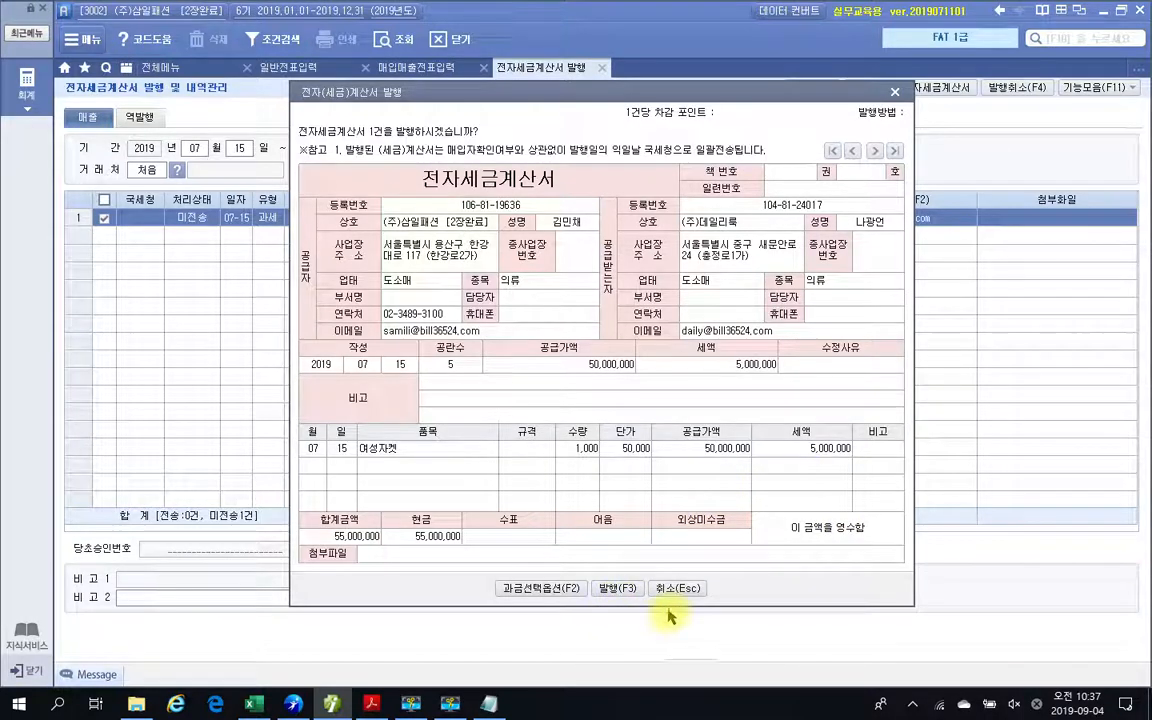
Issue the previewed electronic tax invoice to (주)데일리룩 and acknowledge the notice.
{"action": "left_click", "coordinate": [617, 588]}
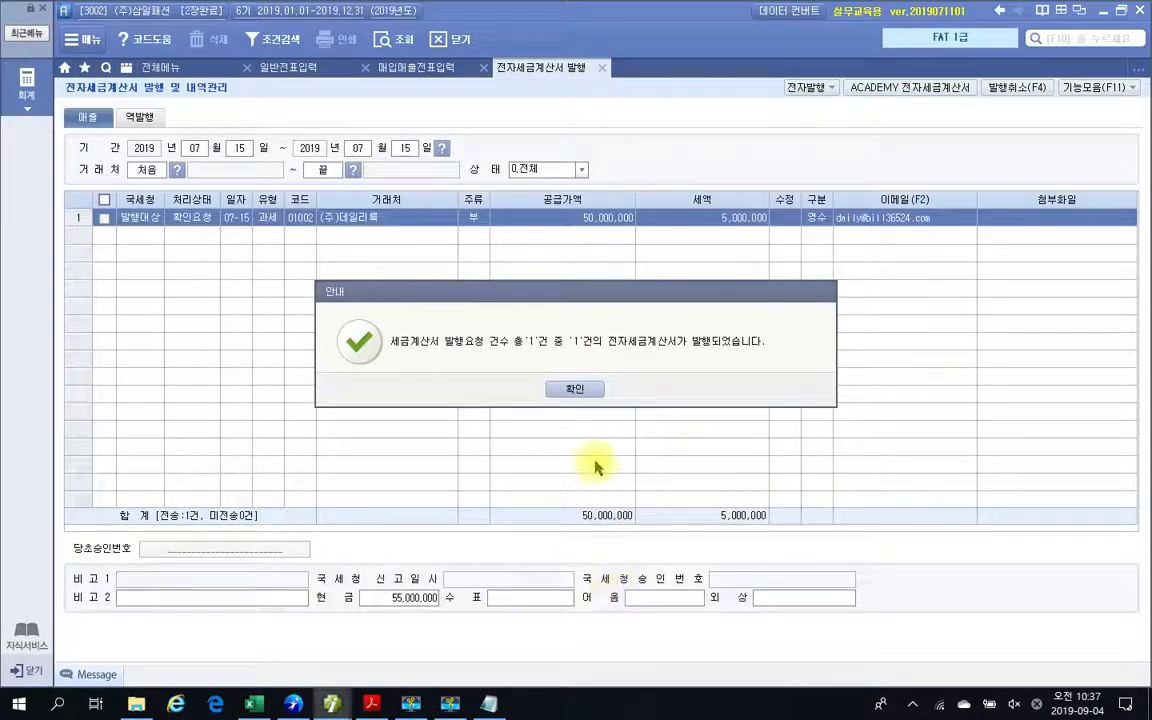
{"action": "left_click", "coordinate": [575, 389]}
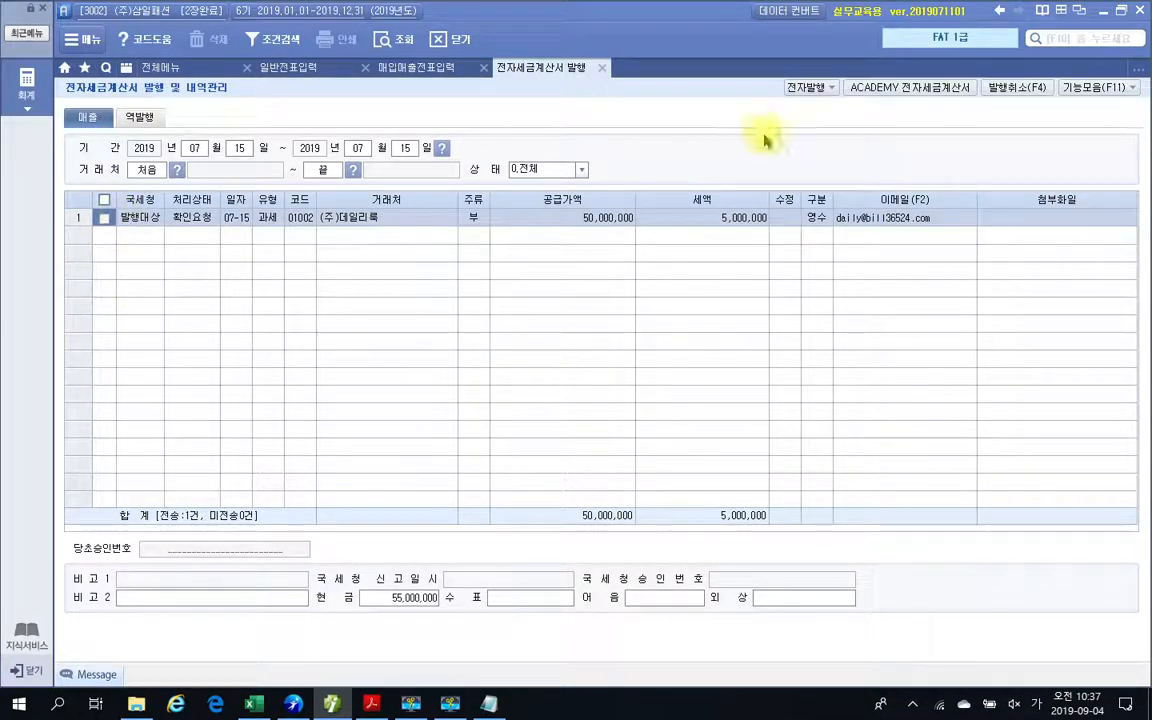
Log in to the ACADEMY 전자세금계산서 site with the prefilled credentials and list the 미전송 sales invoices dated 2019-07-15.
{"action": "left_click", "coordinate": [874, 89]}
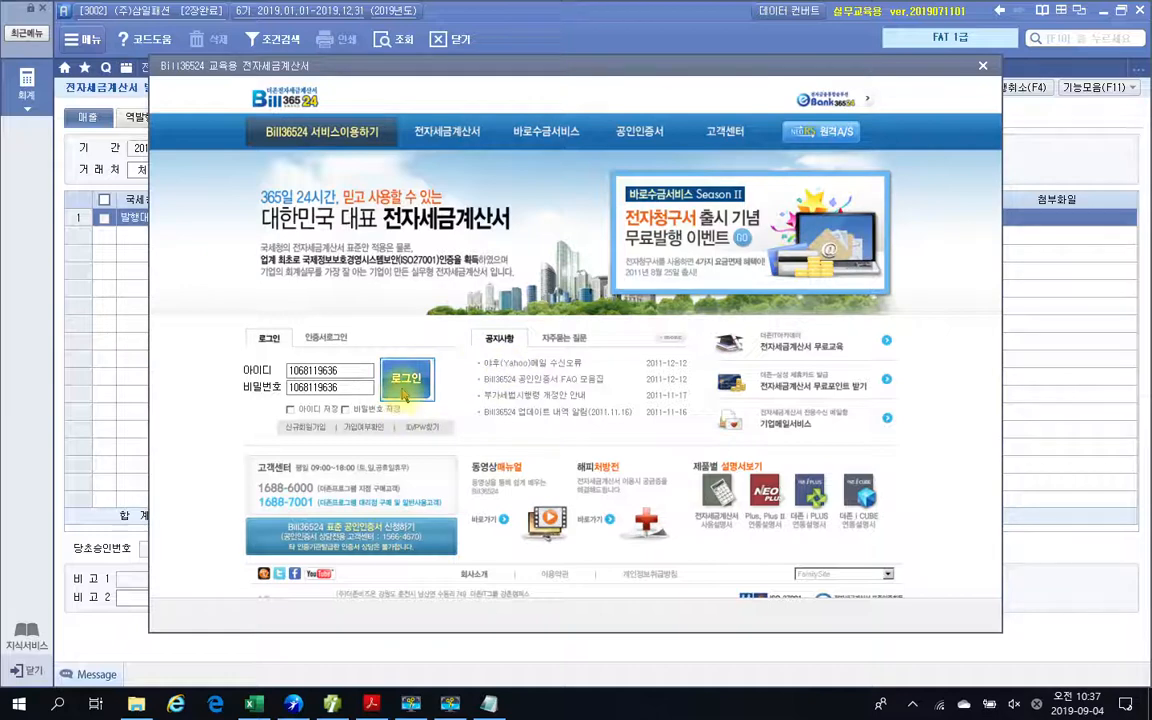
{"action": "left_click", "coordinate": [405, 390]}
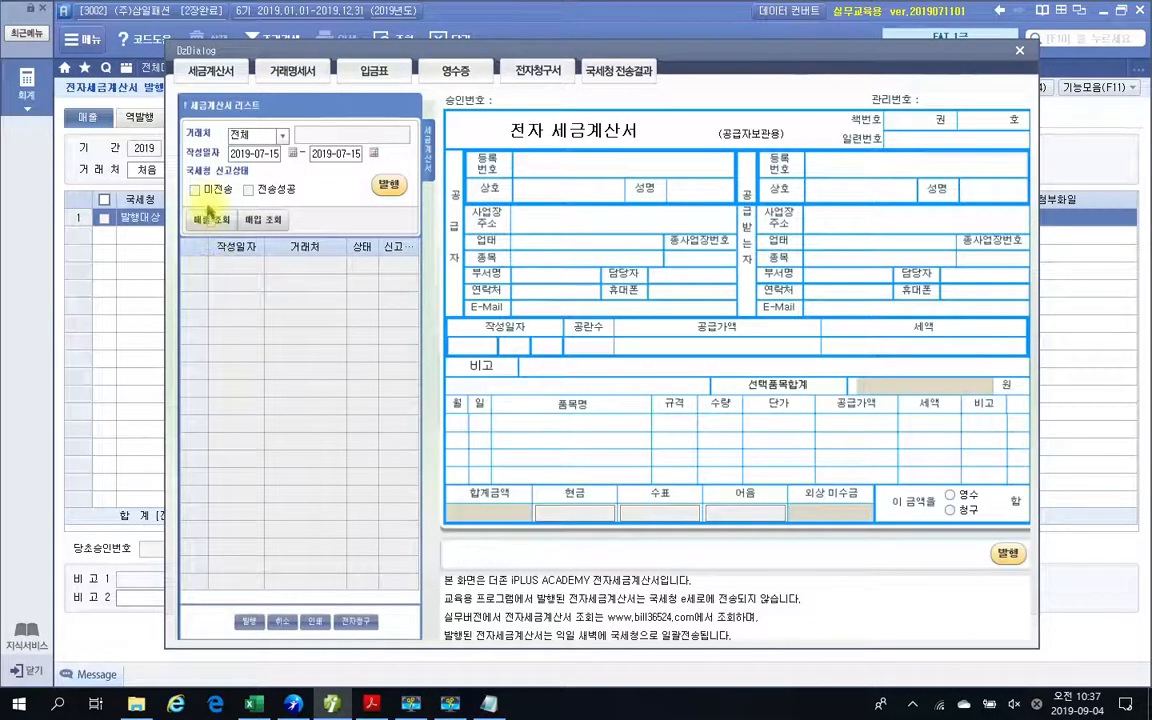
{"action": "left_click", "coordinate": [194, 189]}
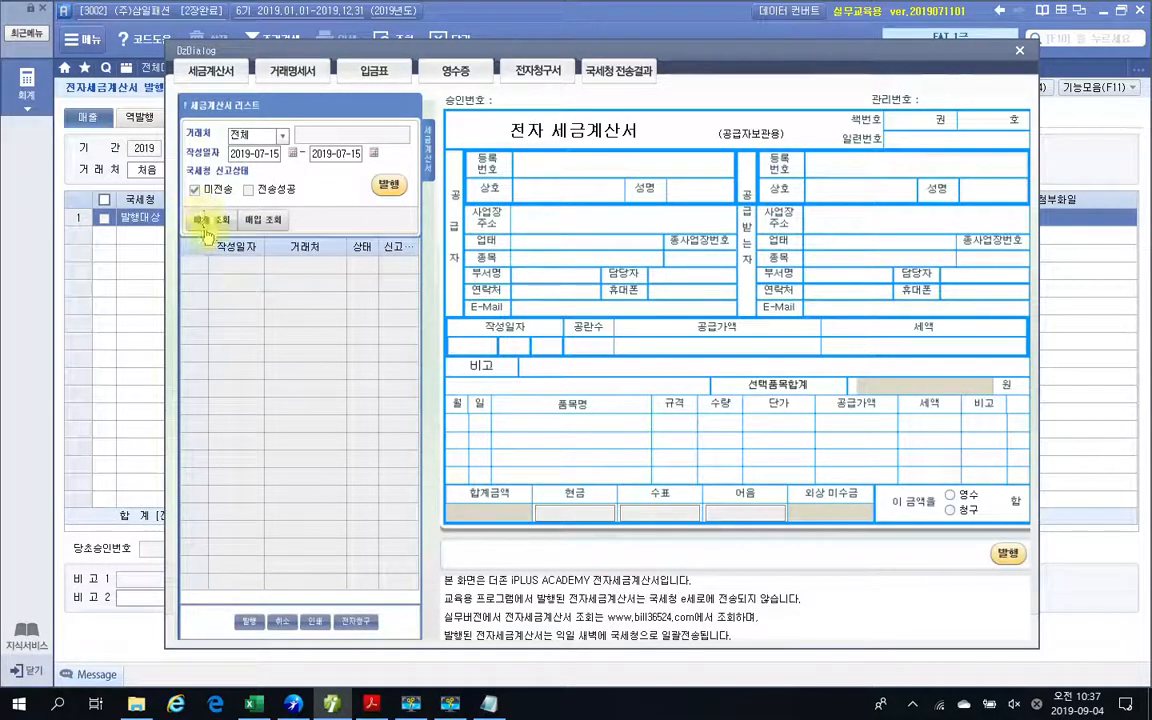
{"action": "left_click", "coordinate": [206, 224]}
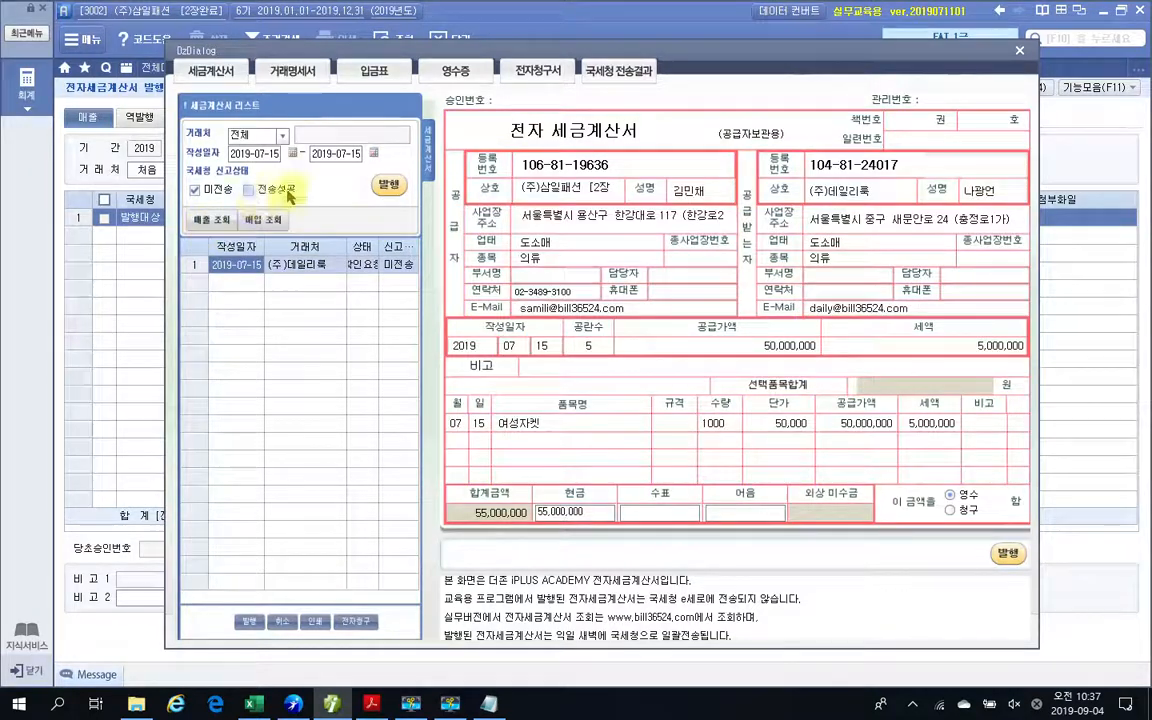
Issue the (주)데일리룩 invoice from the Bill36524 tax invoice list and acknowledge the notice.
{"action": "left_click", "coordinate": [388, 184]}
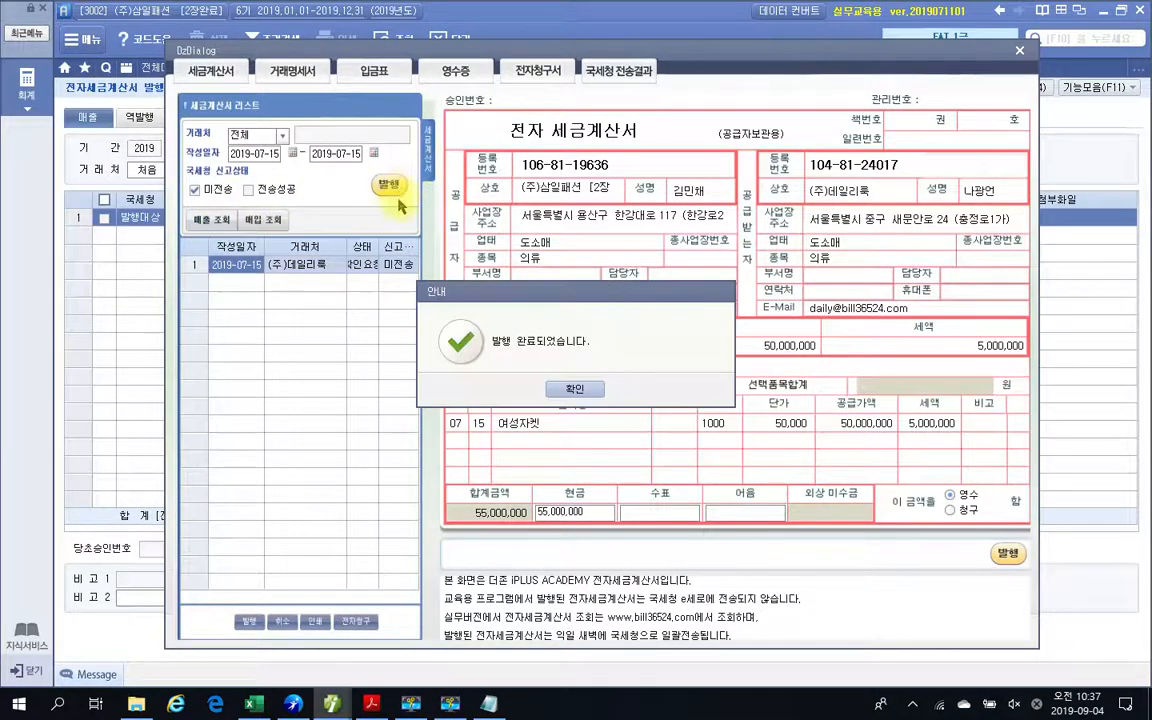
{"action": "left_click", "coordinate": [571, 390]}
{"action": "left_click", "coordinate": [566, 390]}
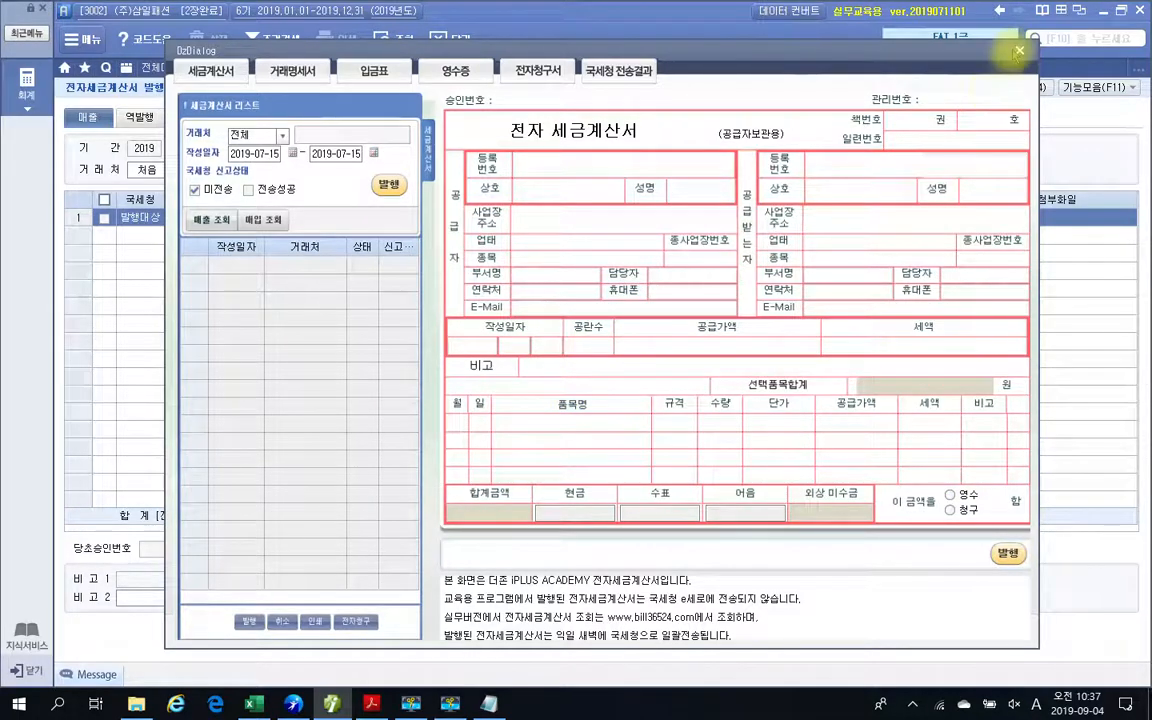
Close the Bill36524 window and the 전자세금계산서 발행 screen, and reload the July vouchers in 매입매출전표입력.
{"action": "left_click", "coordinate": [1018, 51]}
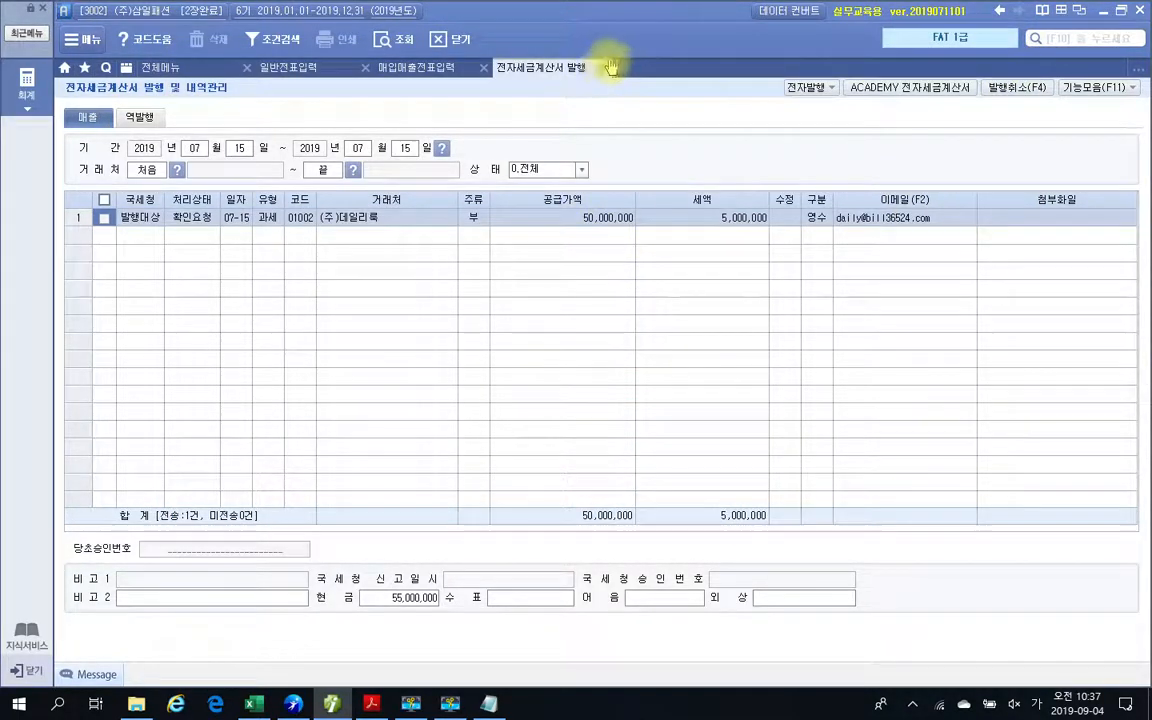
{"action": "left_click", "coordinate": [605, 67]}
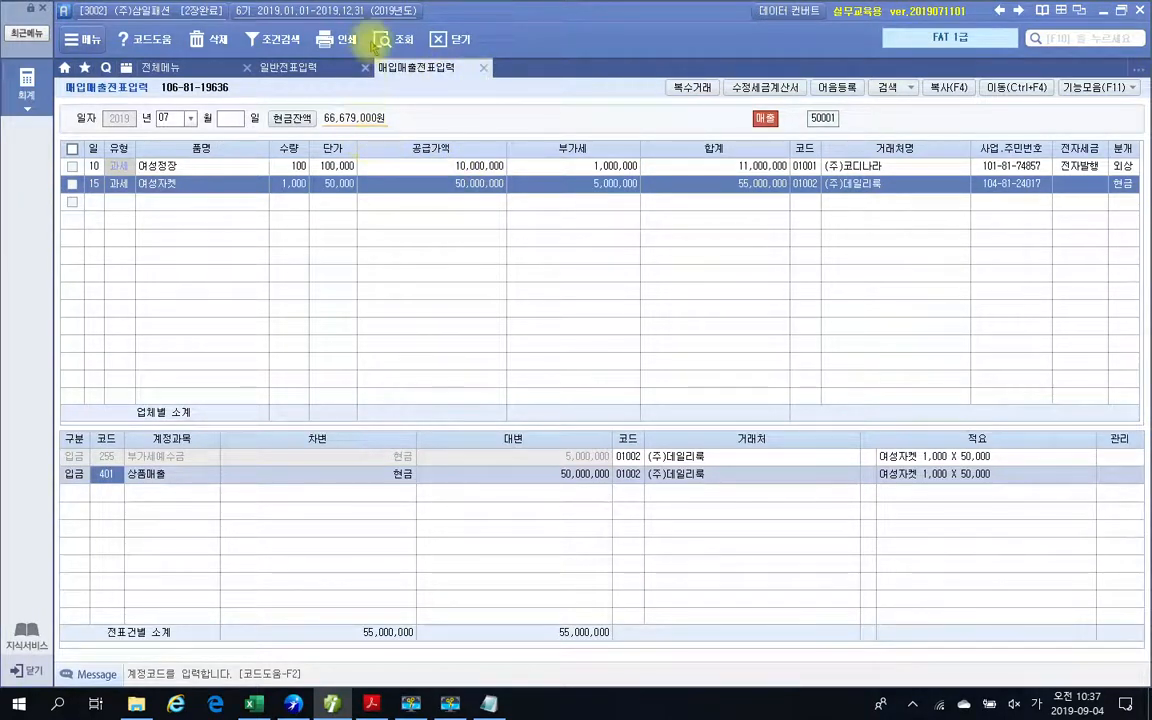
{"action": "left_click", "coordinate": [390, 42]}
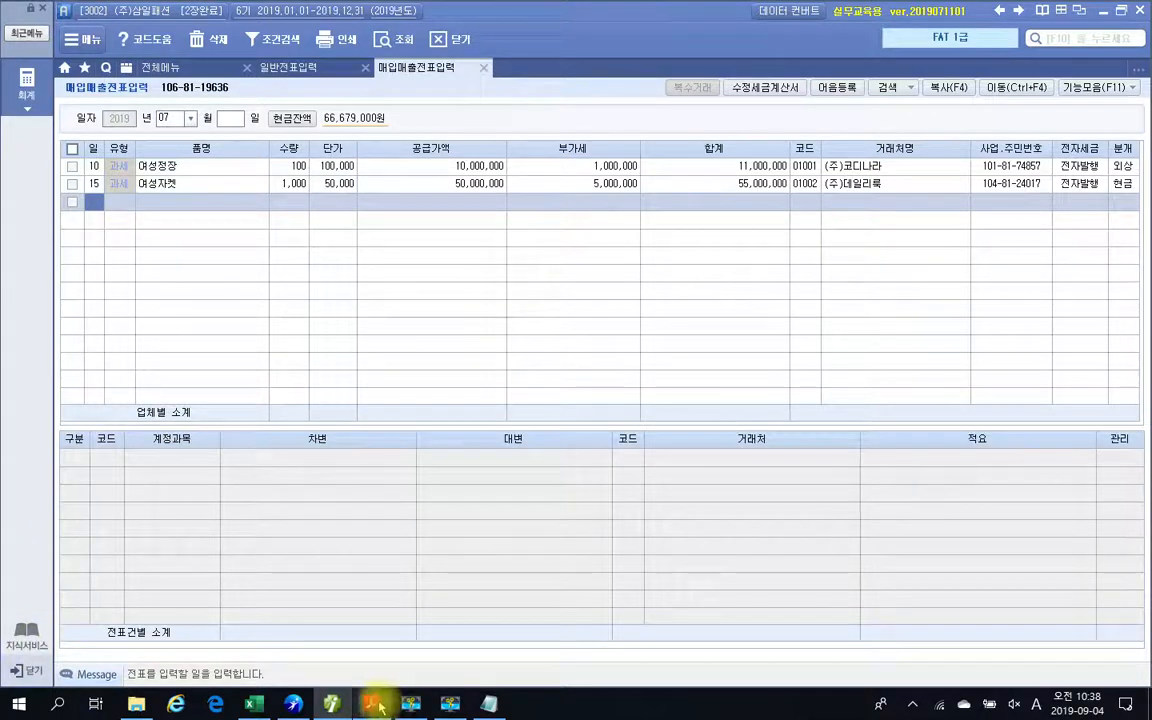
Switch to the textbook PDF in Adobe Acrobat Reader and find the 7월 10일 and 7월 15일 answers under 수행 결과 on page 244.
{"action": "left_click", "coordinate": [378, 645]}
{"action": "scroll", "coordinate": [553, 506], "scroll_direction": "down", "scroll_amount": 3}
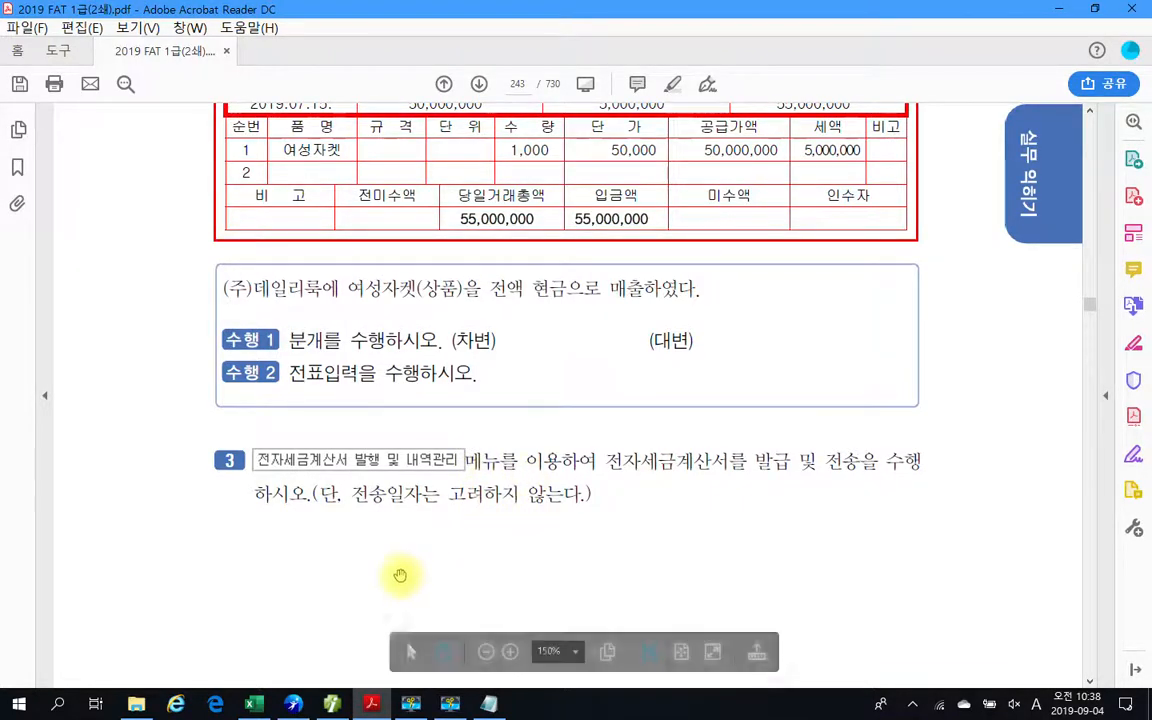
{"action": "scroll", "coordinate": [450, 541], "scroll_direction": "down", "scroll_amount": 3}
{"action": "scroll", "coordinate": [457, 541], "scroll_direction": "down", "scroll_amount": 6}
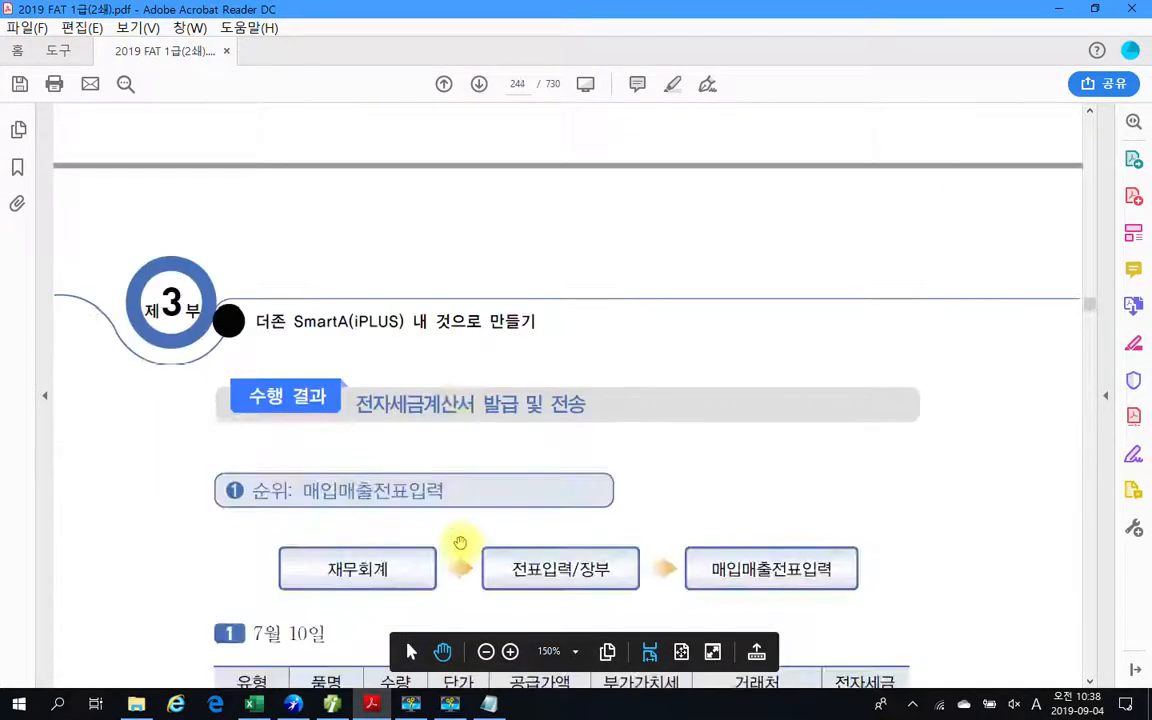
{"action": "scroll", "coordinate": [460, 542], "scroll_direction": "down", "scroll_amount": 2}
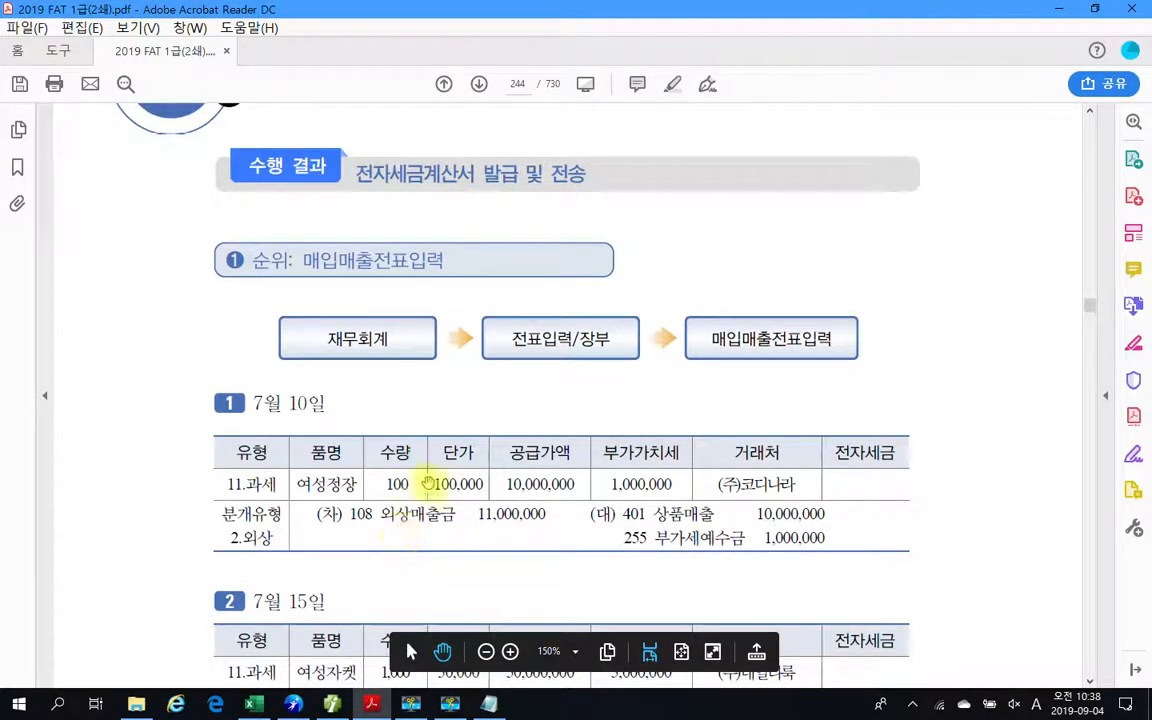
{"action": "scroll", "coordinate": [617, 577], "scroll_direction": "down", "scroll_amount": 1}
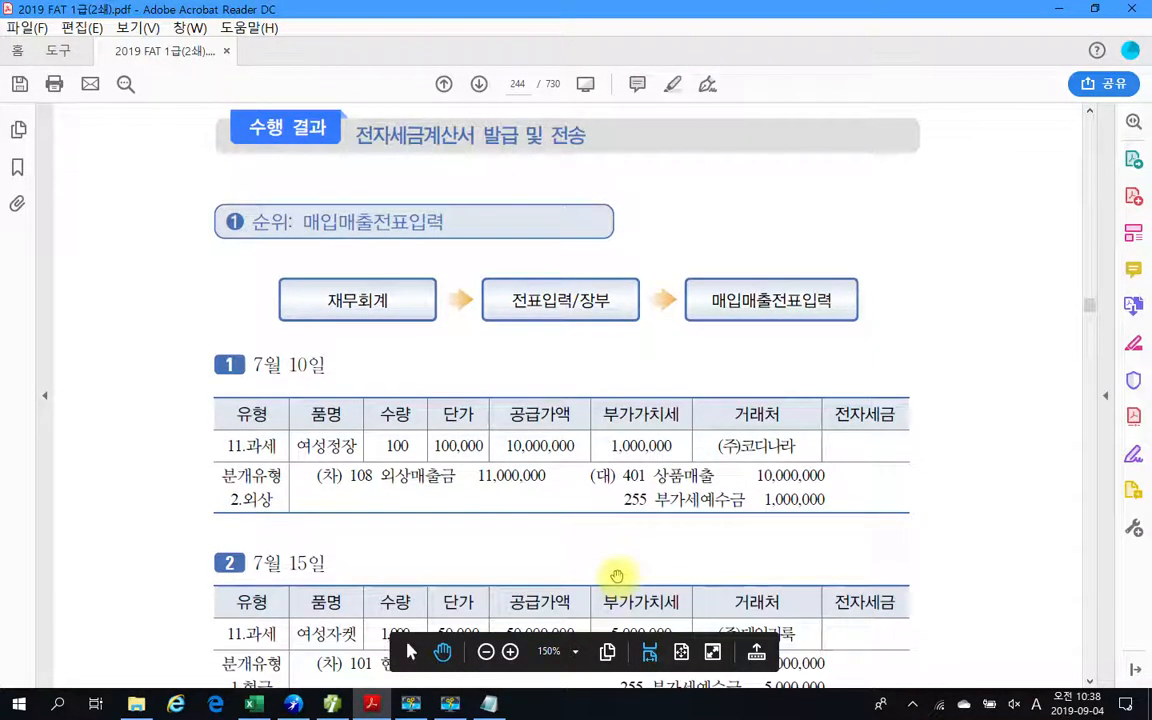
{"action": "scroll", "coordinate": [617, 577], "scroll_direction": "down", "scroll_amount": 1}
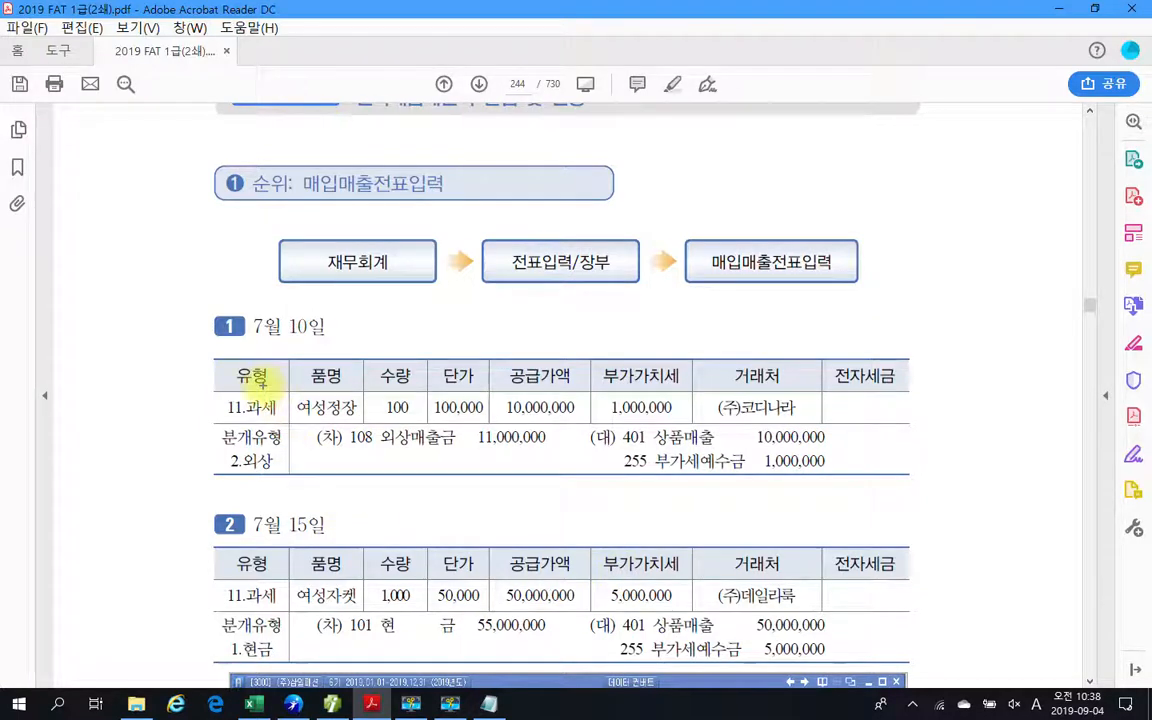
Box the 7월 10일 answer table, circle its journal entry and 유형 cell with the annotation pen, and clear the marks.
{"action": "mouse_move", "coordinate": [167, 334]}
{"action": "left_mouse_down"}
{"action": "mouse_move", "coordinate": [430, 480]}
{"action": "mouse_move", "coordinate": [978, 510]}
{"action": "left_mouse_up"}
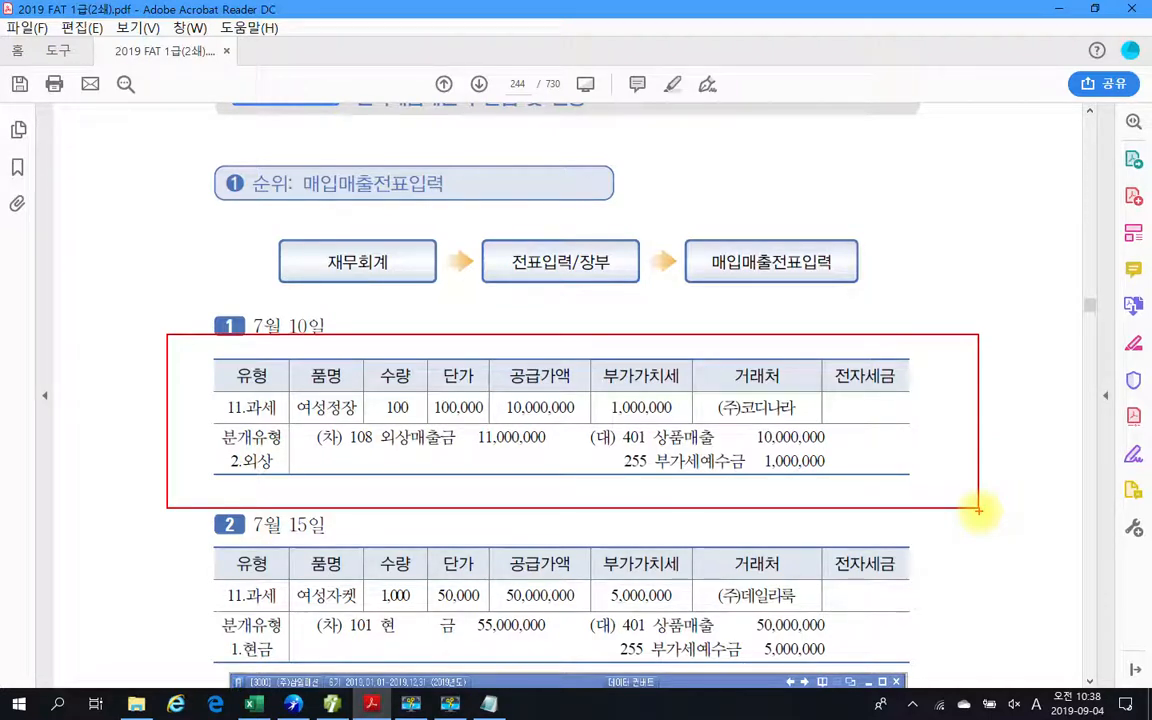
{"action": "mouse_move", "coordinate": [315, 425]}
{"action": "left_mouse_down"}
{"action": "mouse_move", "coordinate": [532, 496]}
{"action": "mouse_move", "coordinate": [887, 463]}
{"action": "mouse_move", "coordinate": [560, 386]}
{"action": "mouse_move", "coordinate": [303, 440]}
{"action": "mouse_move", "coordinate": [212, 372]}
{"action": "mouse_move", "coordinate": [264, 424]}
{"action": "left_mouse_up"}
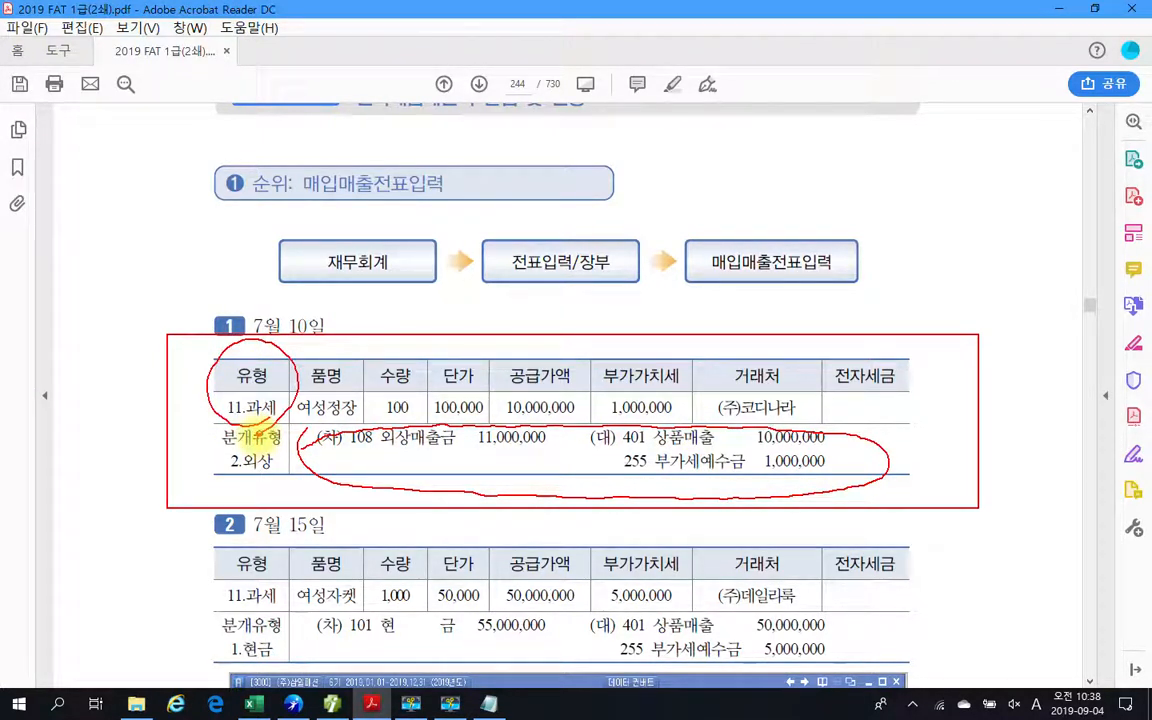
{"action": "key", "text": "Escape"}
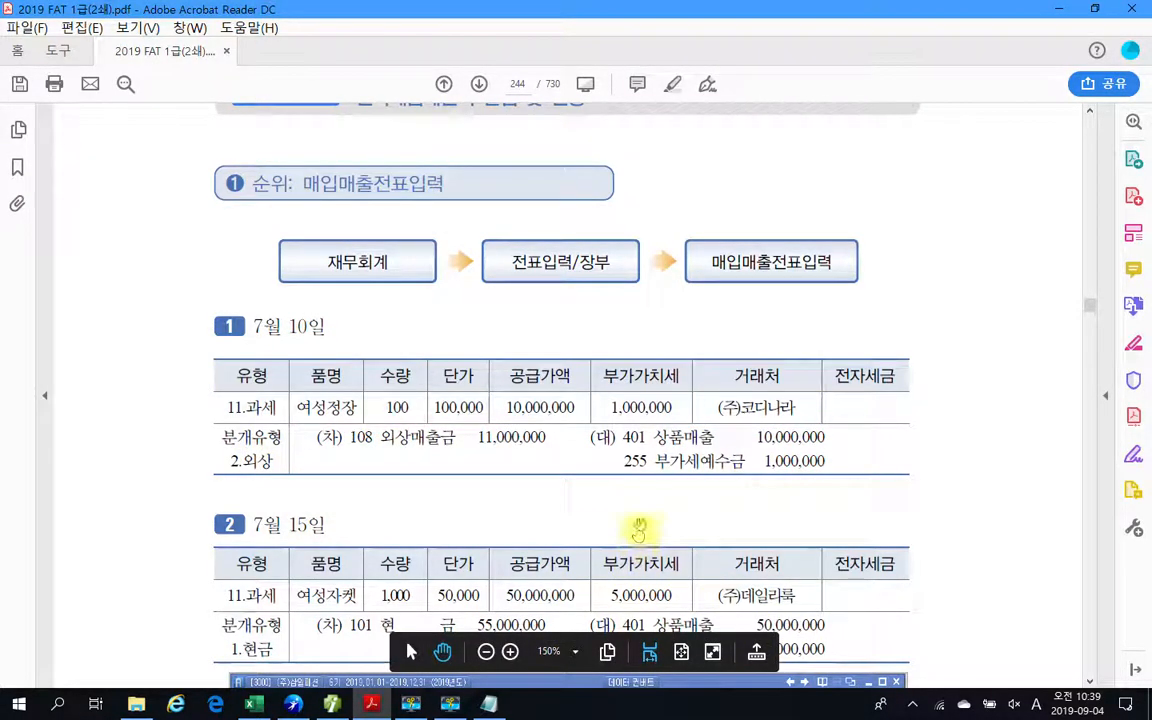
Examine the 7월 15일 answer, its sample voucher screen and the 주의 note about the 전자세금 field.
{"action": "scroll", "coordinate": [637, 506], "scroll_direction": "down", "scroll_amount": 3}
{"action": "scroll", "coordinate": [634, 503], "scroll_direction": "down", "scroll_amount": 4}
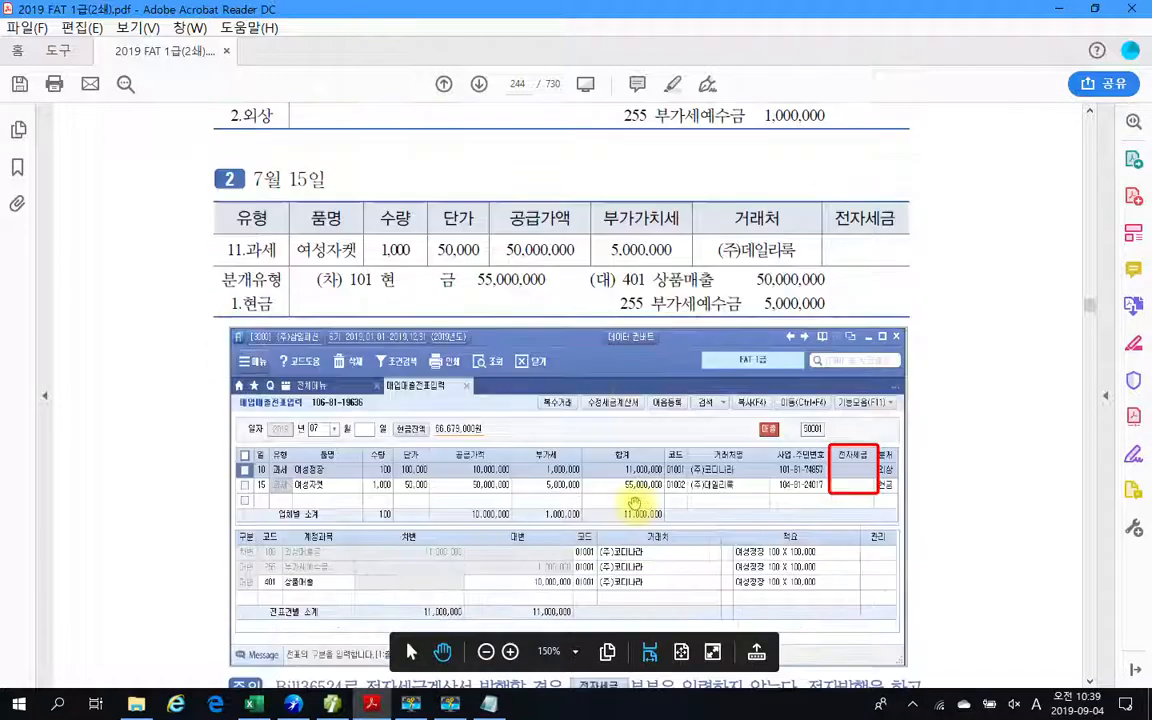
{"action": "scroll", "coordinate": [634, 503], "scroll_direction": "down", "scroll_amount": 10}
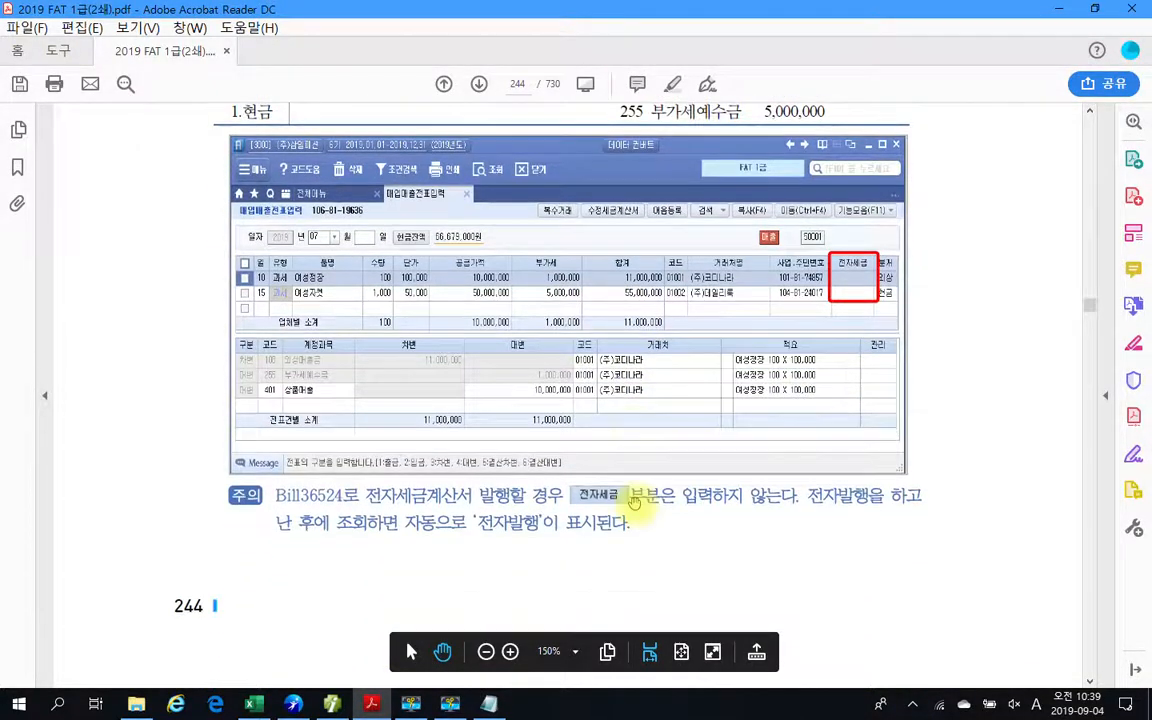
Examine the textbook's electronic tax invoice issuing and Bill36524 transmission steps on pages 245 and 246, and the 전자세금 result on page 247.
{"action": "scroll", "coordinate": [634, 503], "scroll_direction": "down", "scroll_amount": 5}
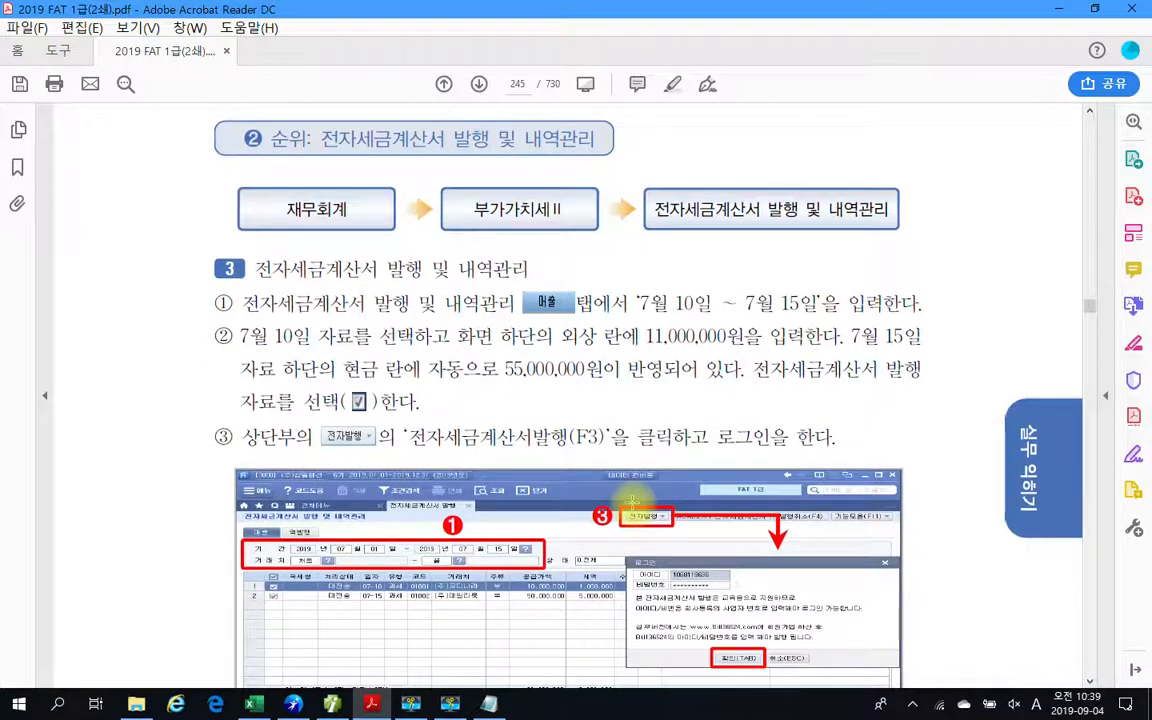
{"action": "scroll", "coordinate": [632, 500], "scroll_direction": "down", "scroll_amount": 3}
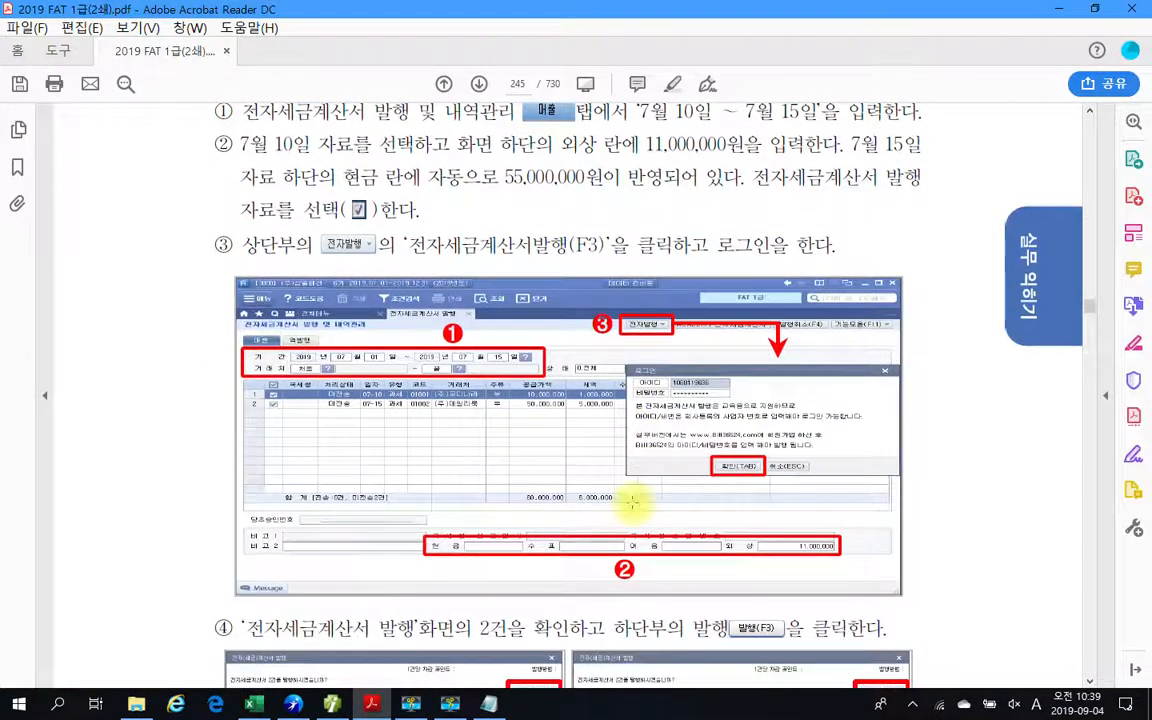
{"action": "scroll", "coordinate": [632, 503], "scroll_direction": "down", "scroll_amount": 6}
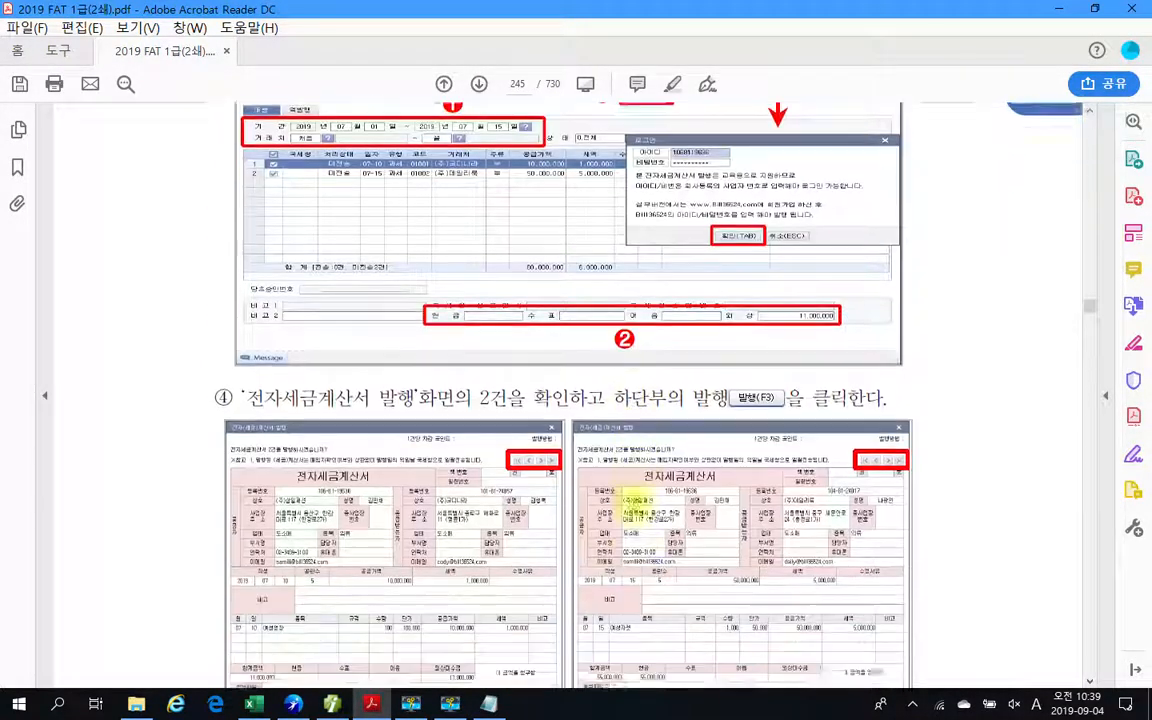
{"action": "scroll", "coordinate": [632, 502], "scroll_direction": "down", "scroll_amount": 4}
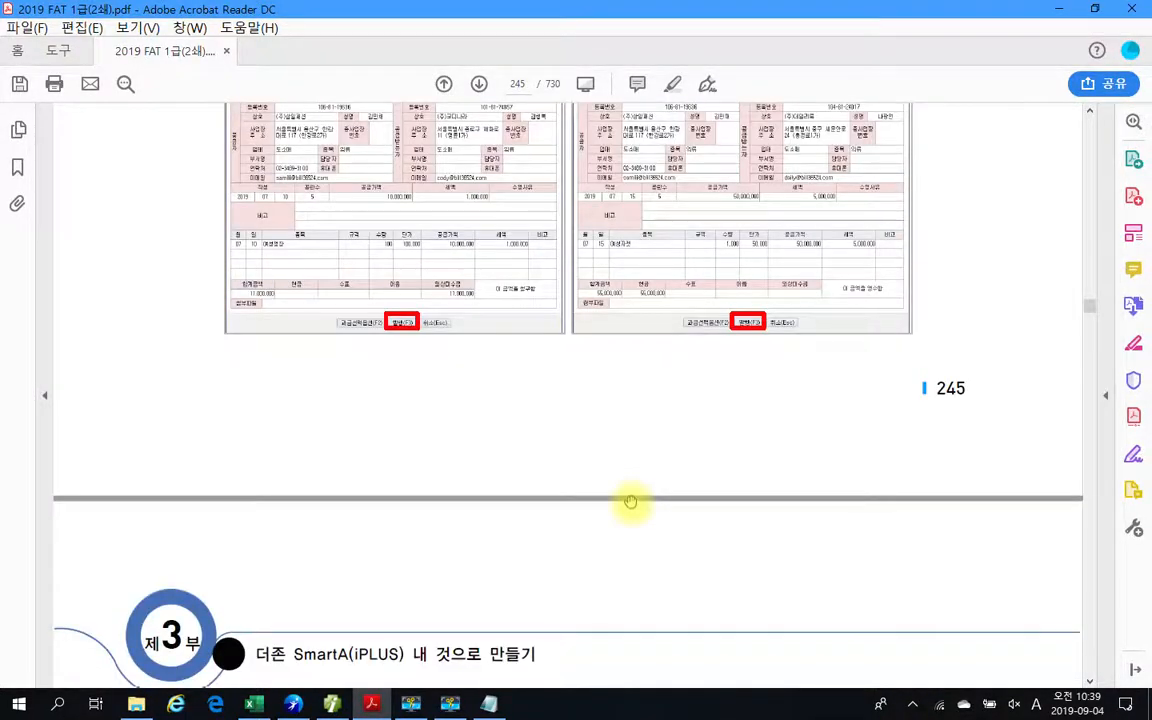
{"action": "scroll", "coordinate": [630, 501], "scroll_direction": "up", "scroll_amount": 2}
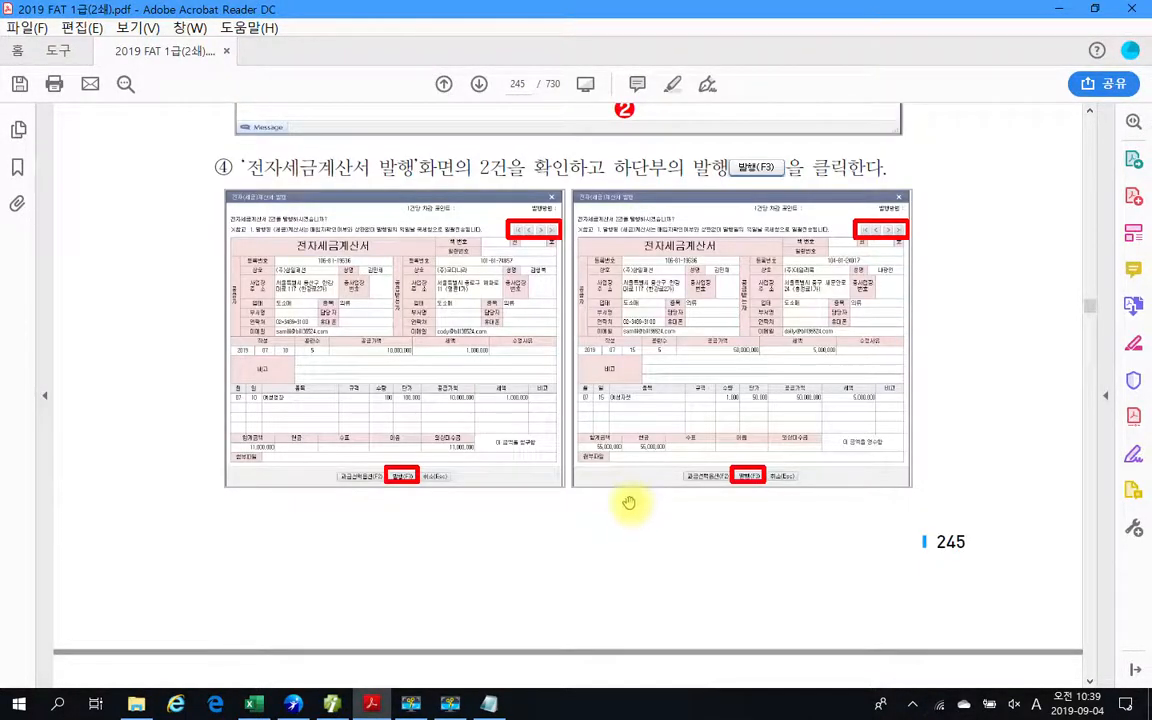
{"action": "scroll", "coordinate": [614, 520], "scroll_direction": "down", "scroll_amount": 8}
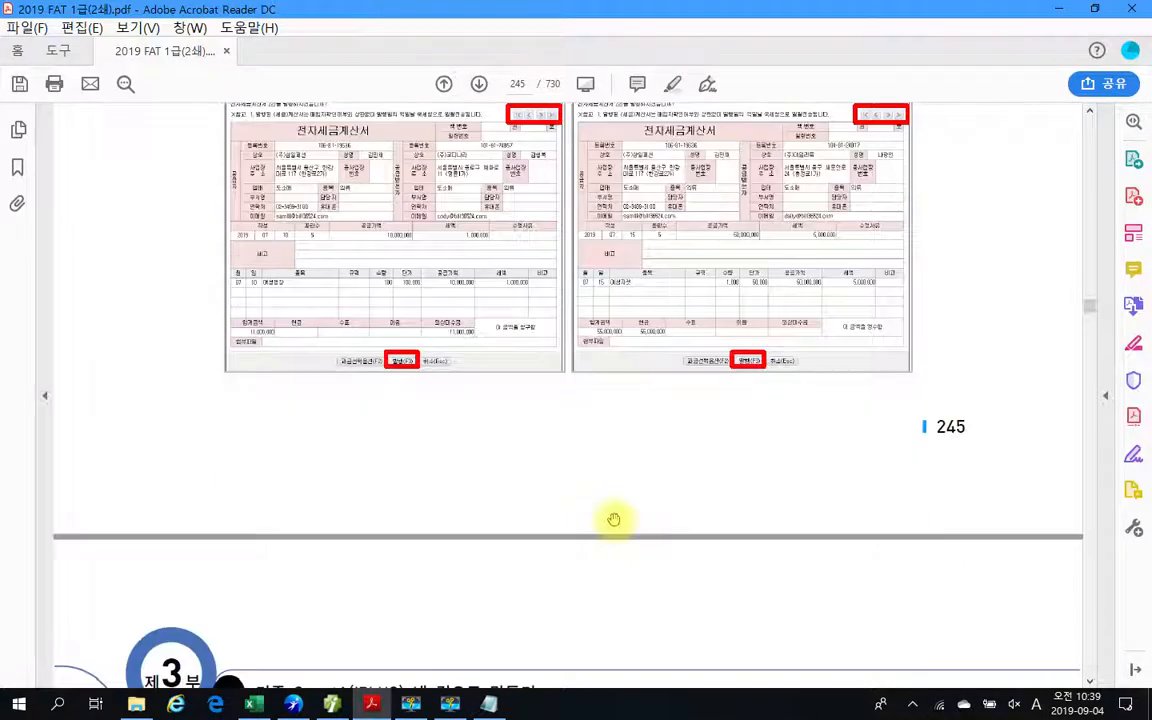
{"action": "scroll", "coordinate": [614, 517], "scroll_direction": "down", "scroll_amount": 15}
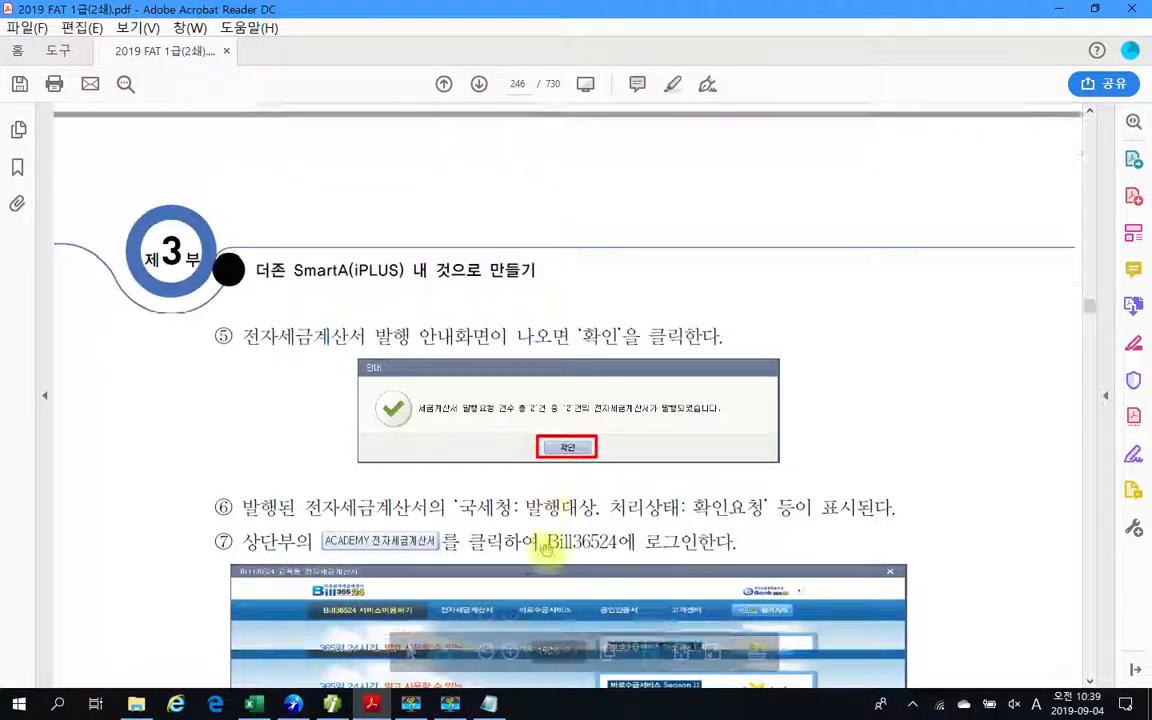
{"action": "scroll", "coordinate": [548, 548], "scroll_direction": "down", "scroll_amount": 15}
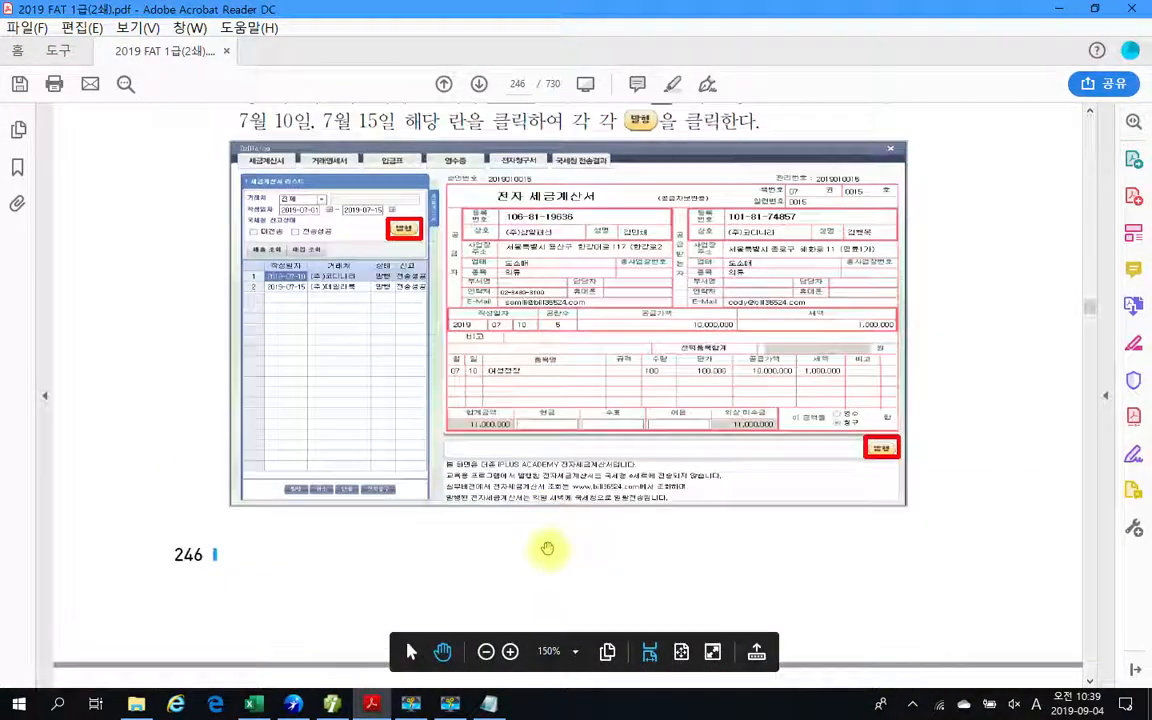
{"action": "scroll", "coordinate": [548, 548], "scroll_direction": "down", "scroll_amount": 4}
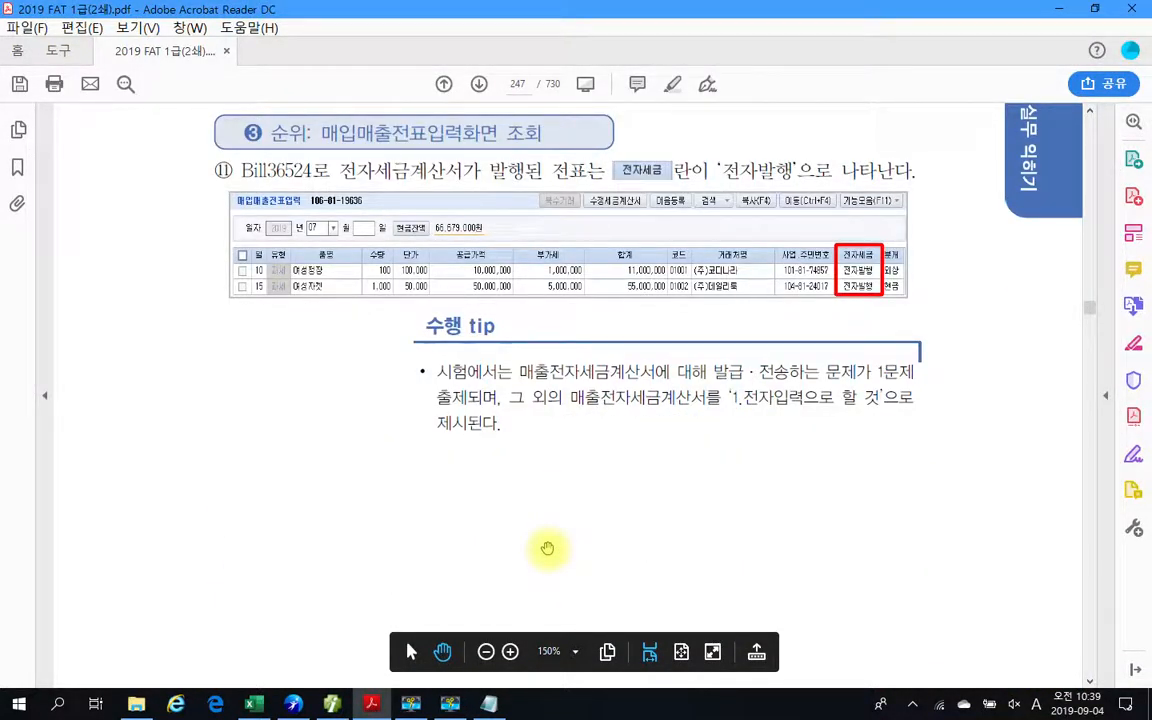
Box the 수행 tip, mark its '1문제' and '1.전자입력' phrases, circle the 전자세금 column in the voucher image, and clear the marks.
{"action": "mouse_move", "coordinate": [375, 350]}
{"action": "left_mouse_down"}
{"action": "mouse_move", "coordinate": [868, 463]}
{"action": "mouse_move", "coordinate": [941, 467]}
{"action": "left_mouse_up"}
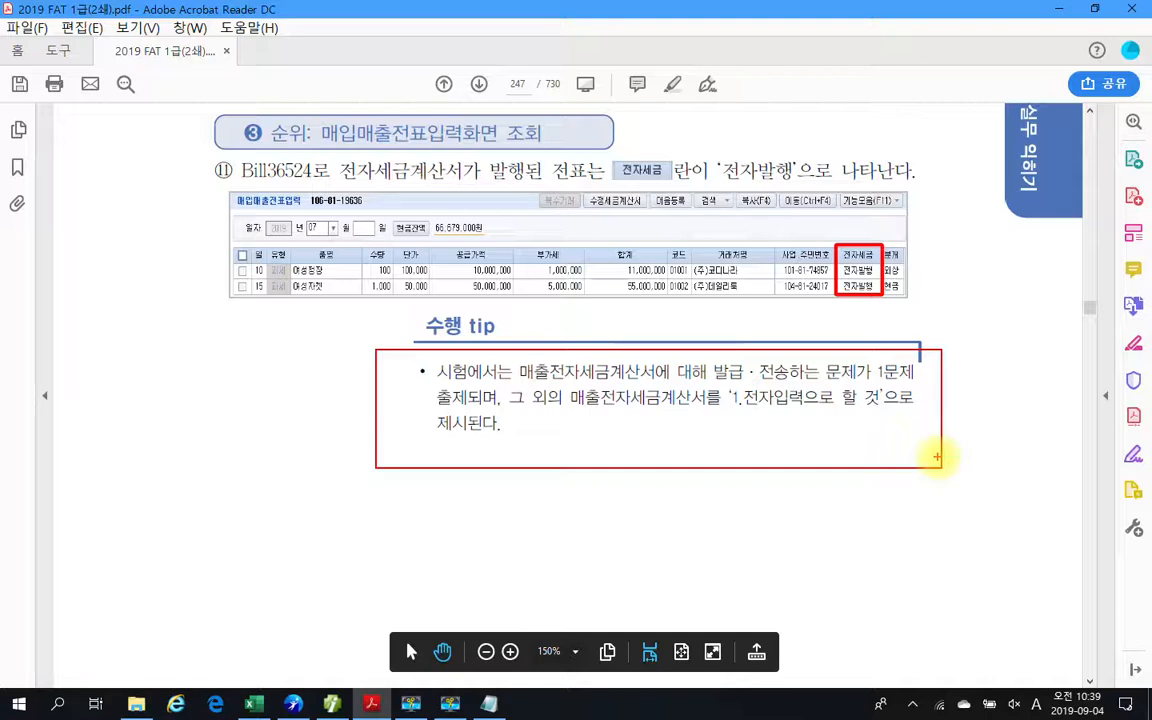
{"action": "left_click_drag", "start_coordinate": [926, 375], "coordinate": [918, 392]}
{"action": "left_click_drag", "start_coordinate": [420, 410], "coordinate": [512, 396]}
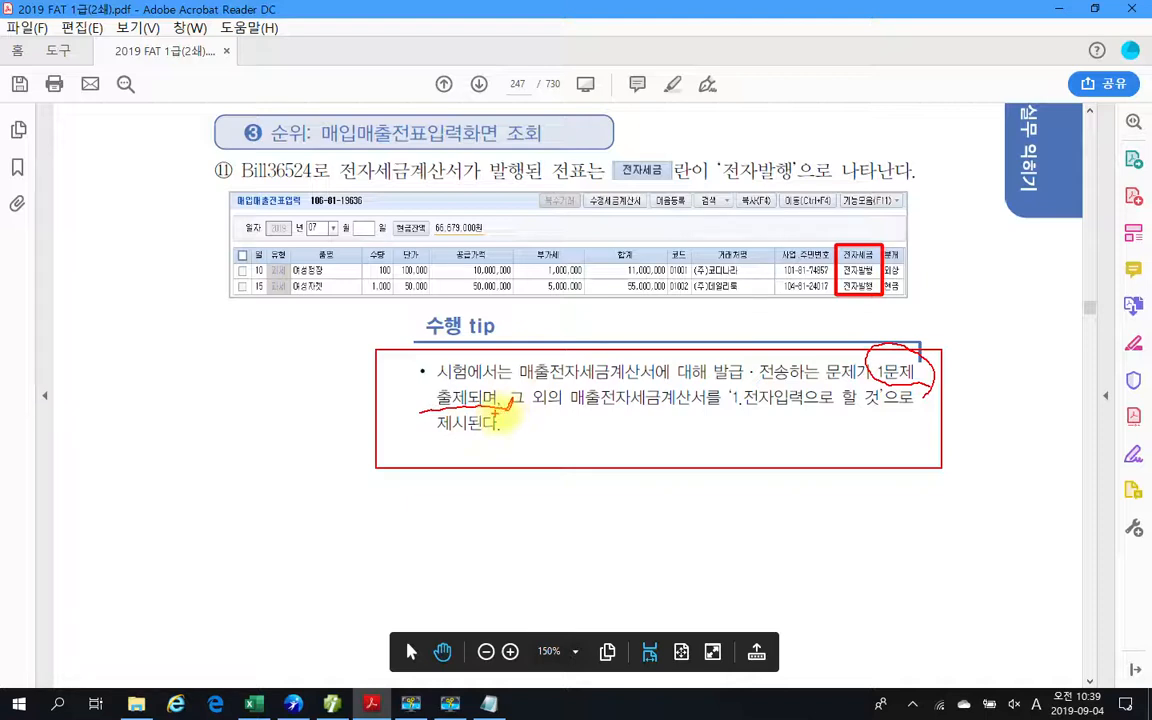
{"action": "mouse_move", "coordinate": [520, 420]}
{"action": "left_mouse_down"}
{"action": "mouse_move", "coordinate": [740, 422]}
{"action": "mouse_move", "coordinate": [728, 410]}
{"action": "mouse_move", "coordinate": [900, 424]}
{"action": "left_mouse_up"}
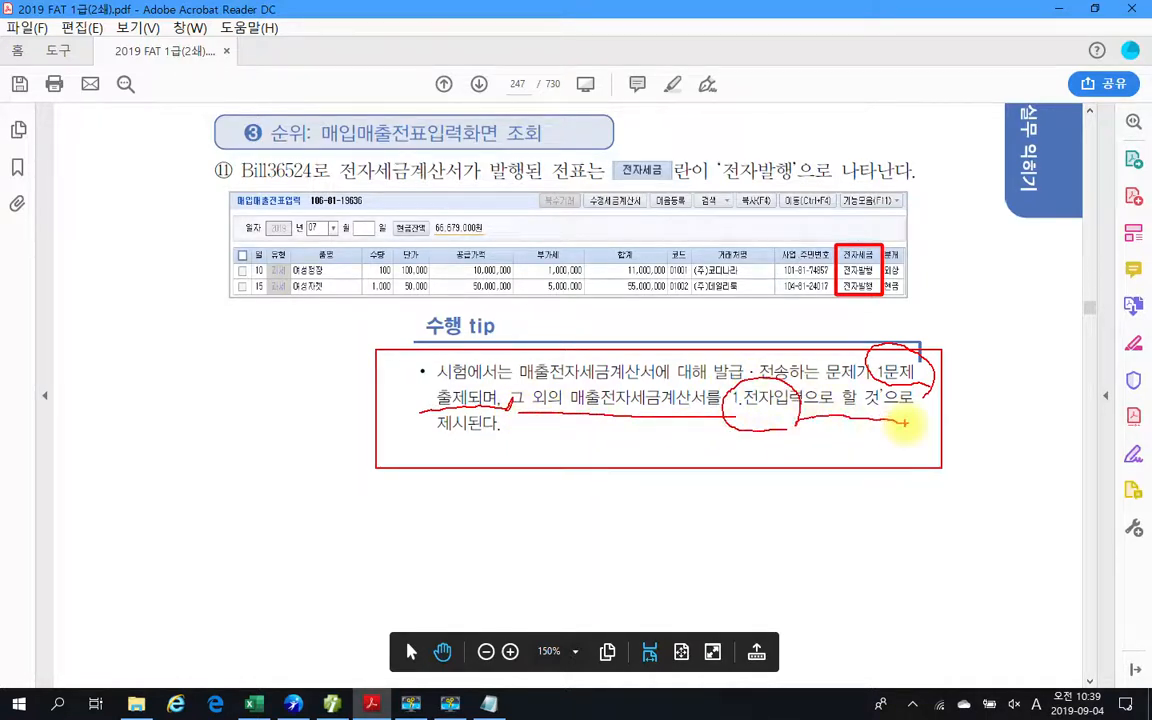
{"action": "mouse_move", "coordinate": [480, 424]}
{"action": "left_mouse_down"}
{"action": "mouse_move", "coordinate": [430, 430]}
{"action": "mouse_move", "coordinate": [472, 476]}
{"action": "left_mouse_up"}
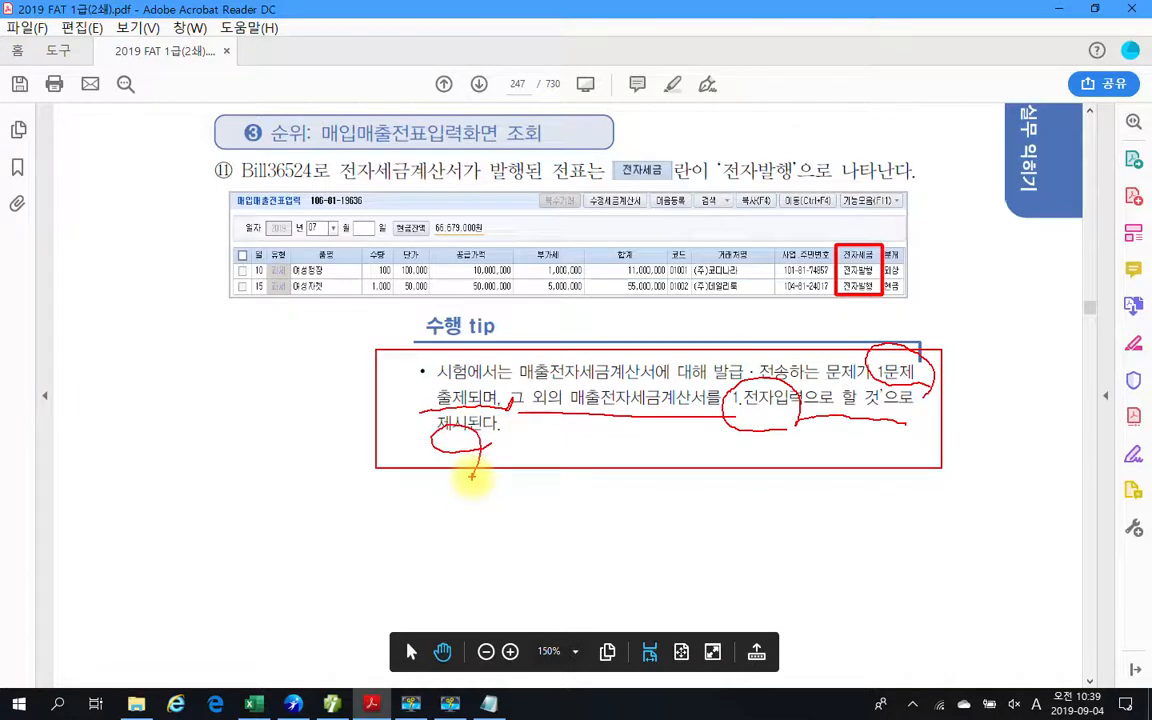
{"action": "mouse_move", "coordinate": [855, 220]}
{"action": "left_mouse_down"}
{"action": "mouse_move", "coordinate": [810, 248]}
{"action": "mouse_move", "coordinate": [885, 303]}
{"action": "left_mouse_up"}
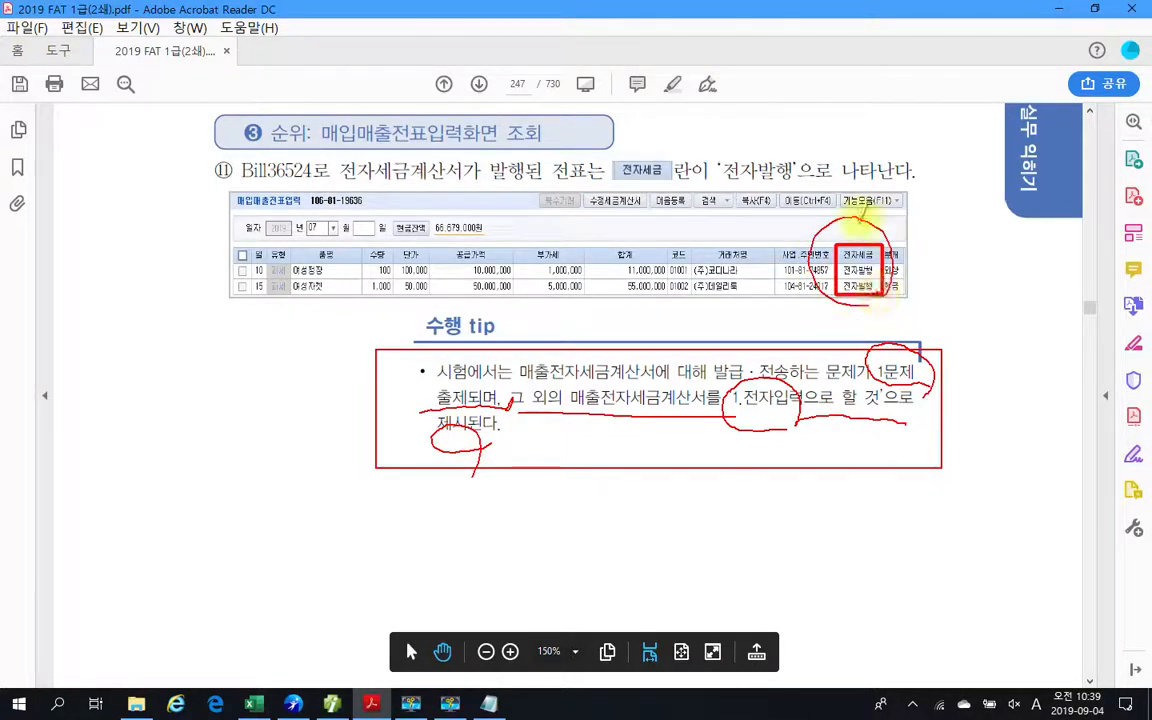
{"action": "left_click_drag", "start_coordinate": [790, 415], "coordinate": [912, 426]}
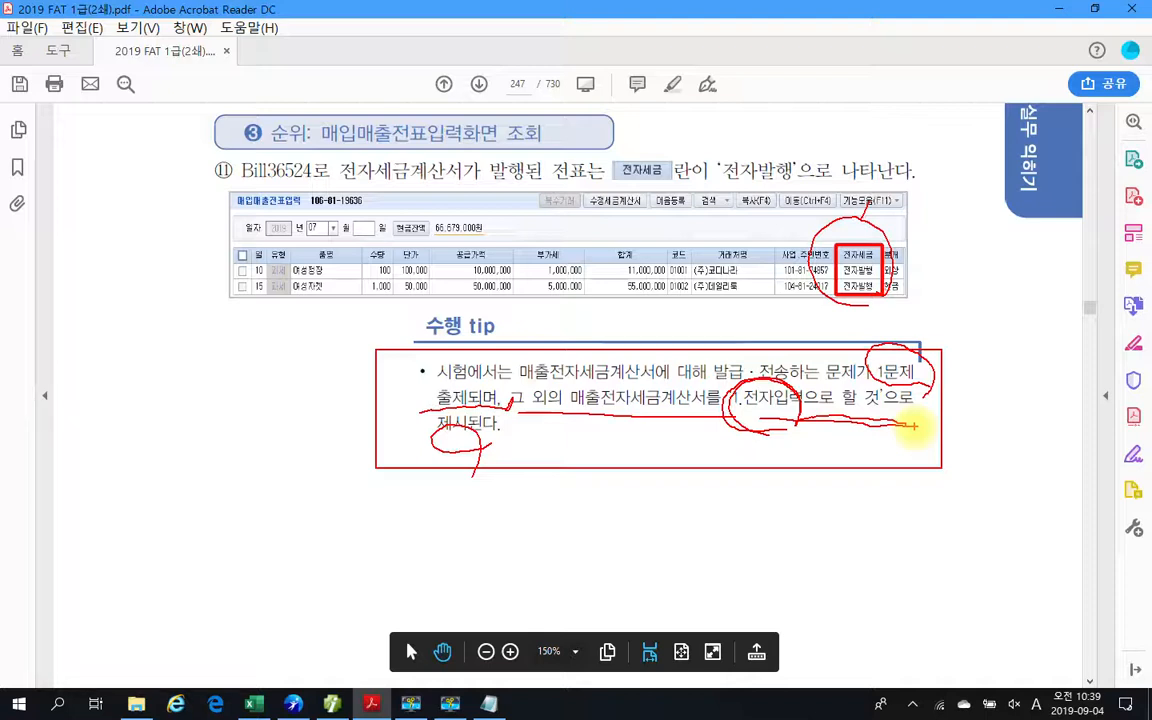
{"action": "key", "text": "Escape"}
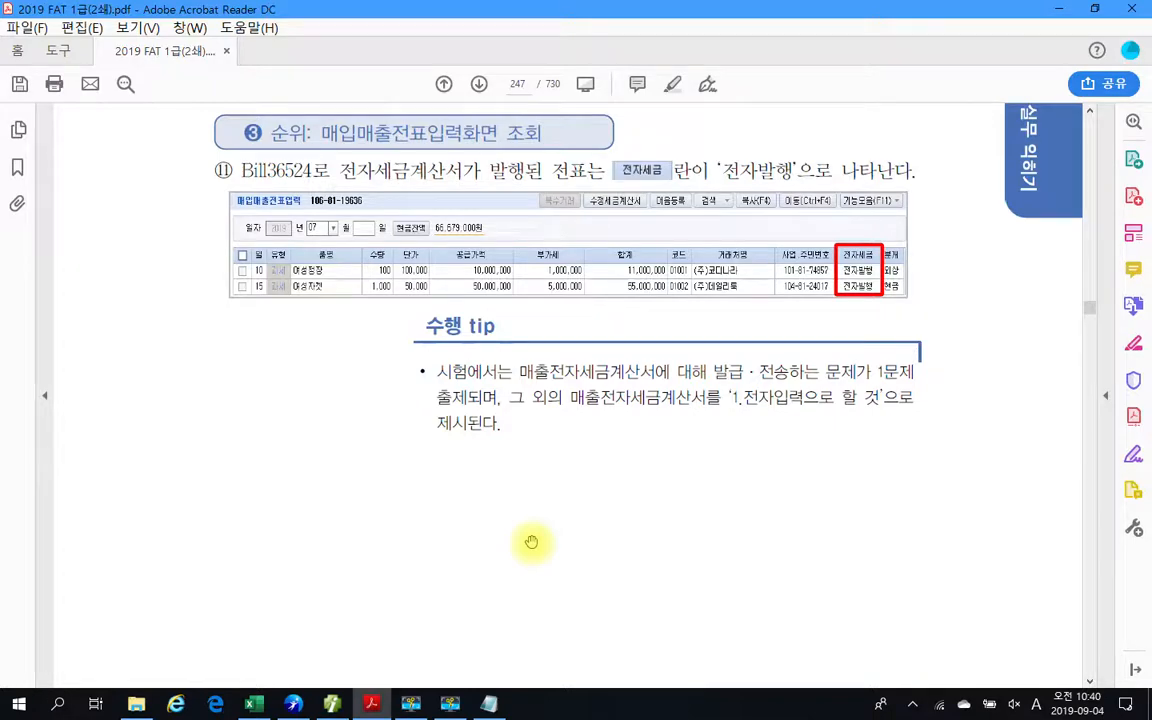
Examine section 04 전자세금계산서 발급전송의 취소 on page 248, covering its cancellation procedure from step ① to ④.
{"action": "scroll", "coordinate": [535, 545], "scroll_direction": "down", "scroll_amount": 5}
{"action": "scroll", "coordinate": [565, 568], "scroll_direction": "down", "scroll_amount": 5}
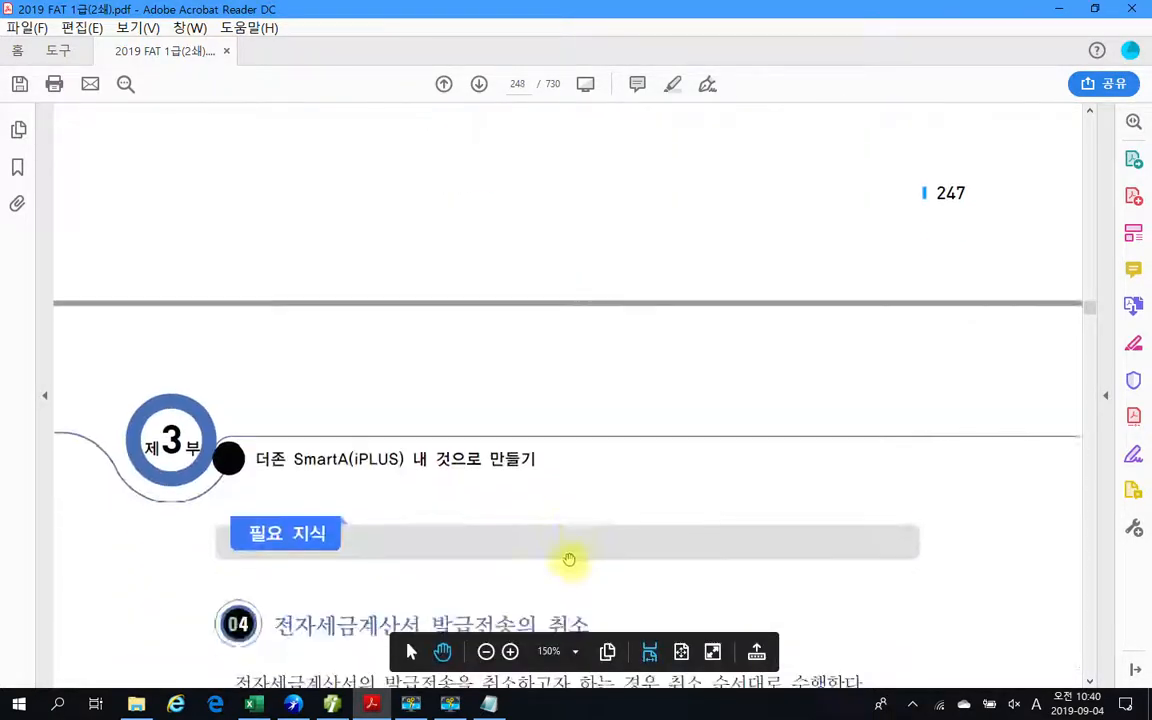
{"action": "scroll", "coordinate": [575, 553], "scroll_direction": "down", "scroll_amount": 2}
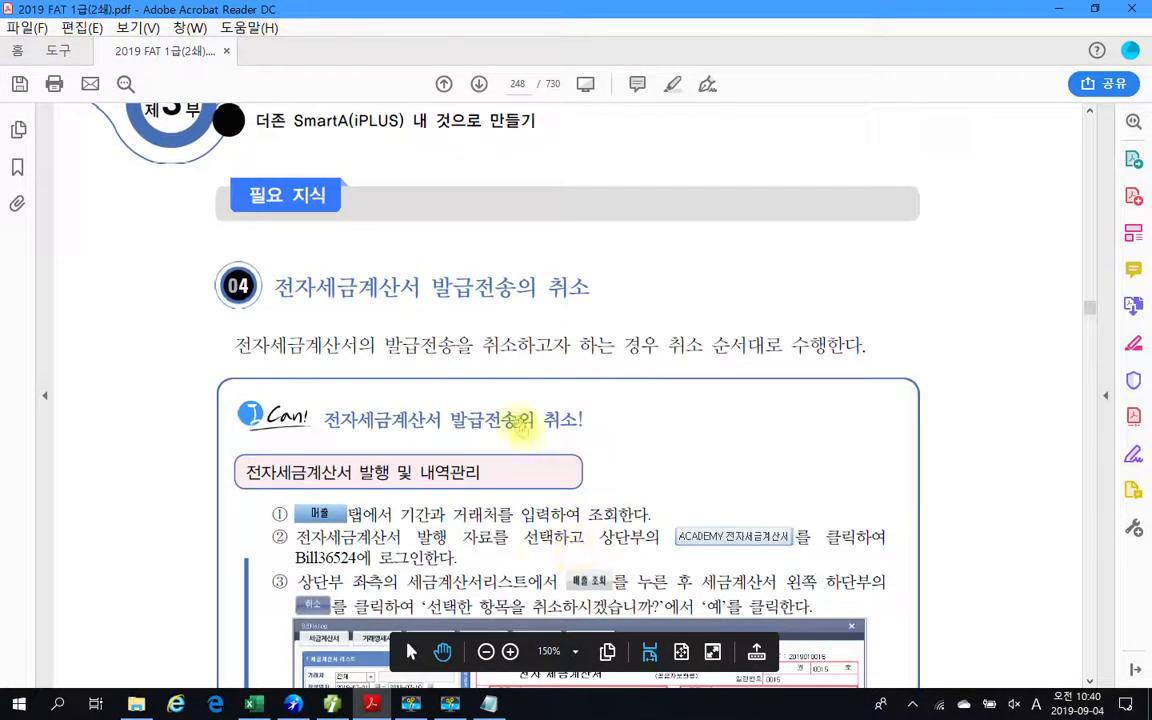
{"action": "scroll", "coordinate": [472, 428], "scroll_direction": "down", "scroll_amount": 2}
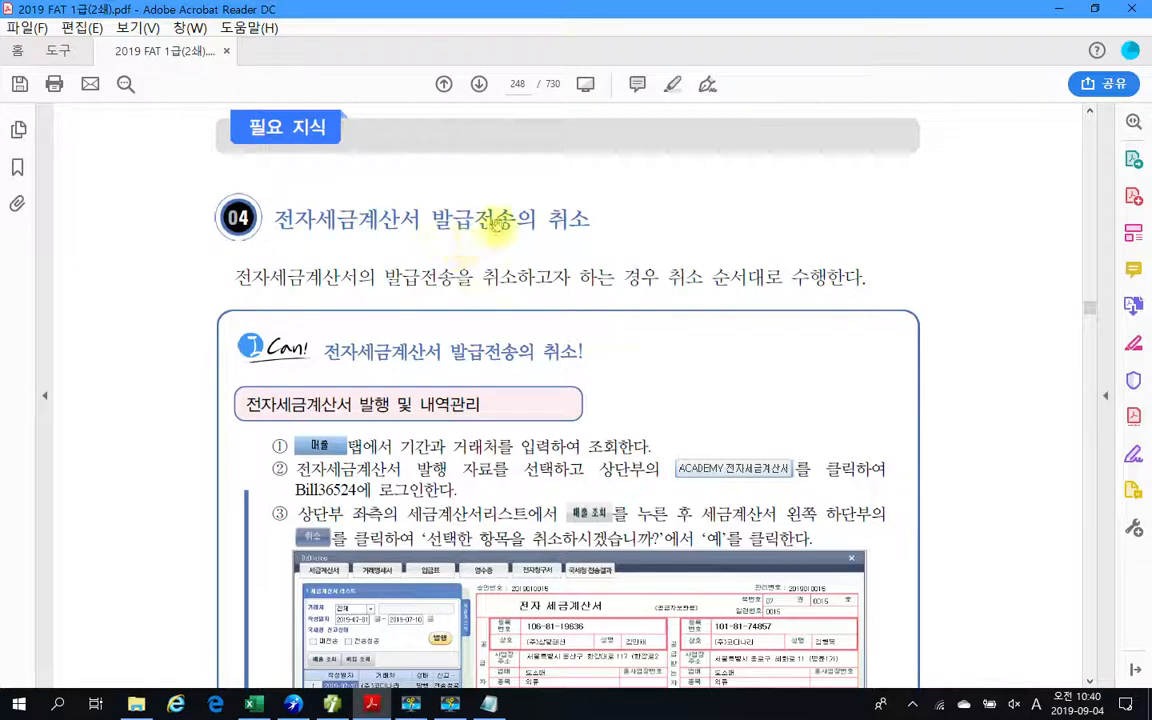
{"action": "scroll", "coordinate": [627, 411], "scroll_direction": "down", "scroll_amount": 2}
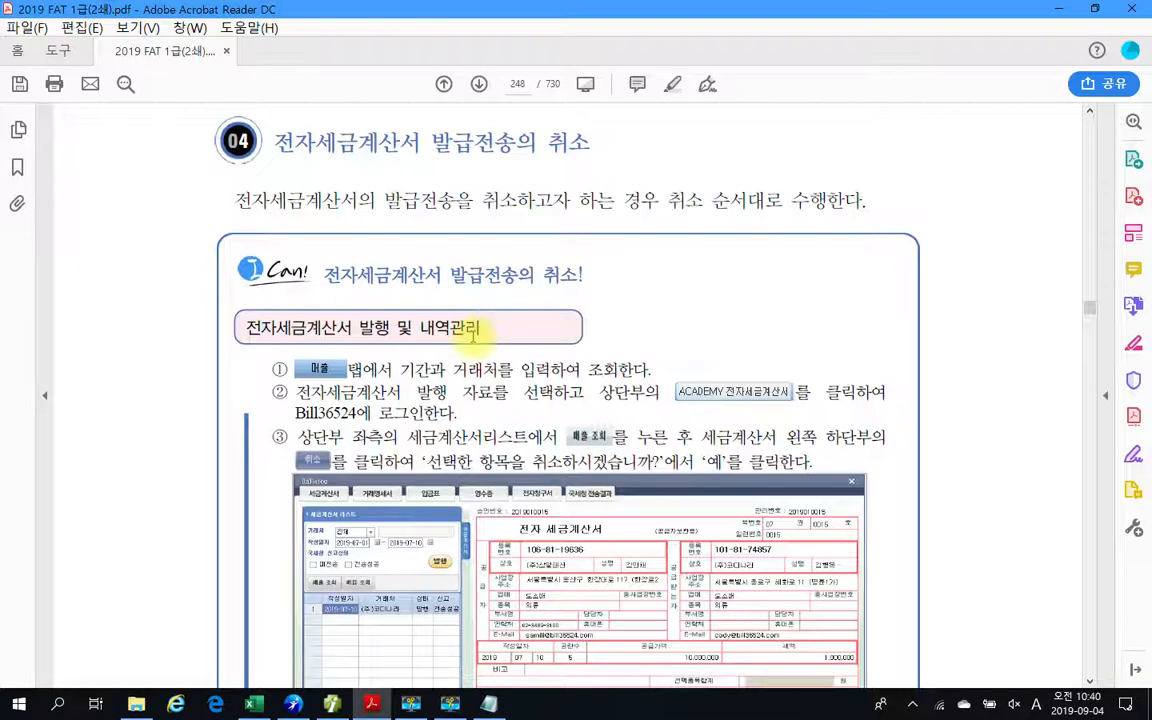
{"action": "scroll", "coordinate": [528, 410], "scroll_direction": "down", "scroll_amount": 2}
{"action": "scroll", "coordinate": [528, 410], "scroll_direction": "down", "scroll_amount": 2}
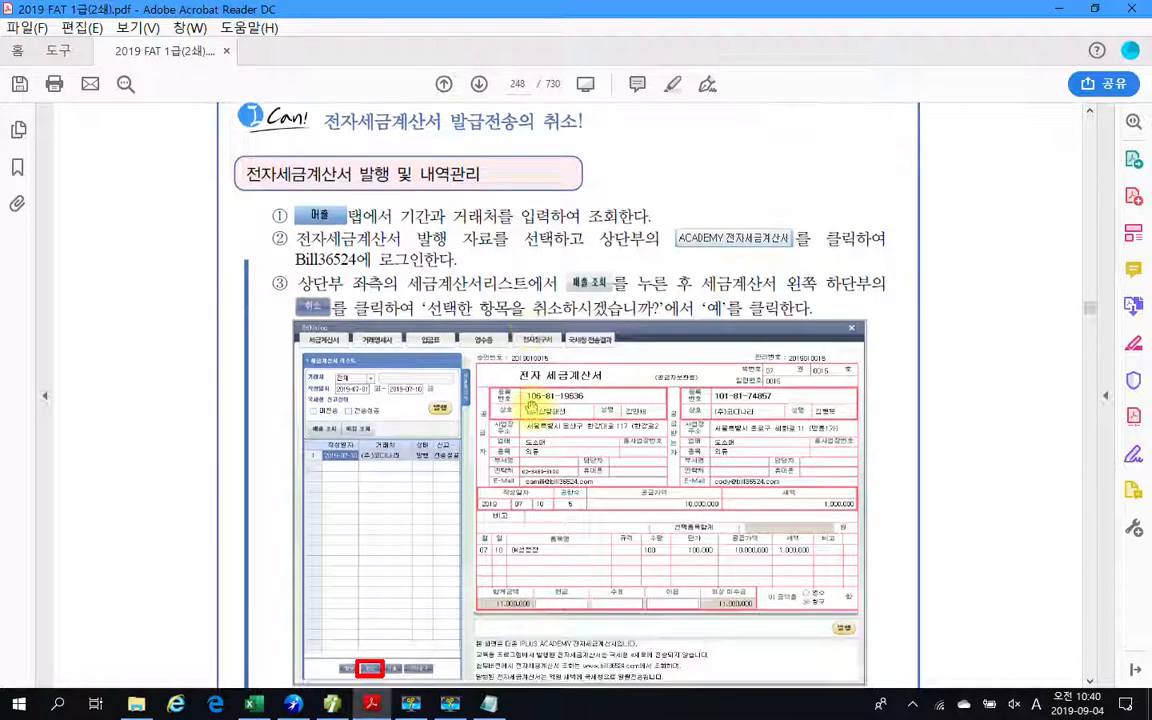
{"action": "scroll", "coordinate": [533, 406], "scroll_direction": "down", "scroll_amount": 1}
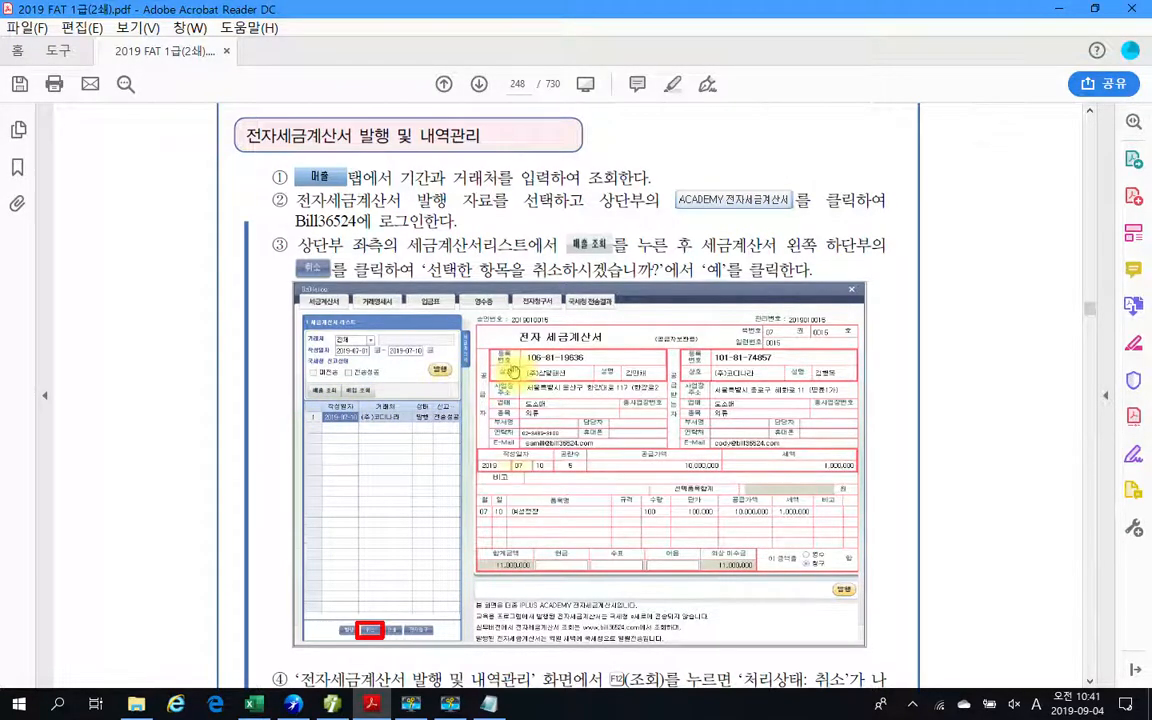
{"action": "scroll", "coordinate": [509, 371], "scroll_direction": "down", "scroll_amount": 2}
{"action": "scroll", "coordinate": [485, 365], "scroll_direction": "down", "scroll_amount": 2}
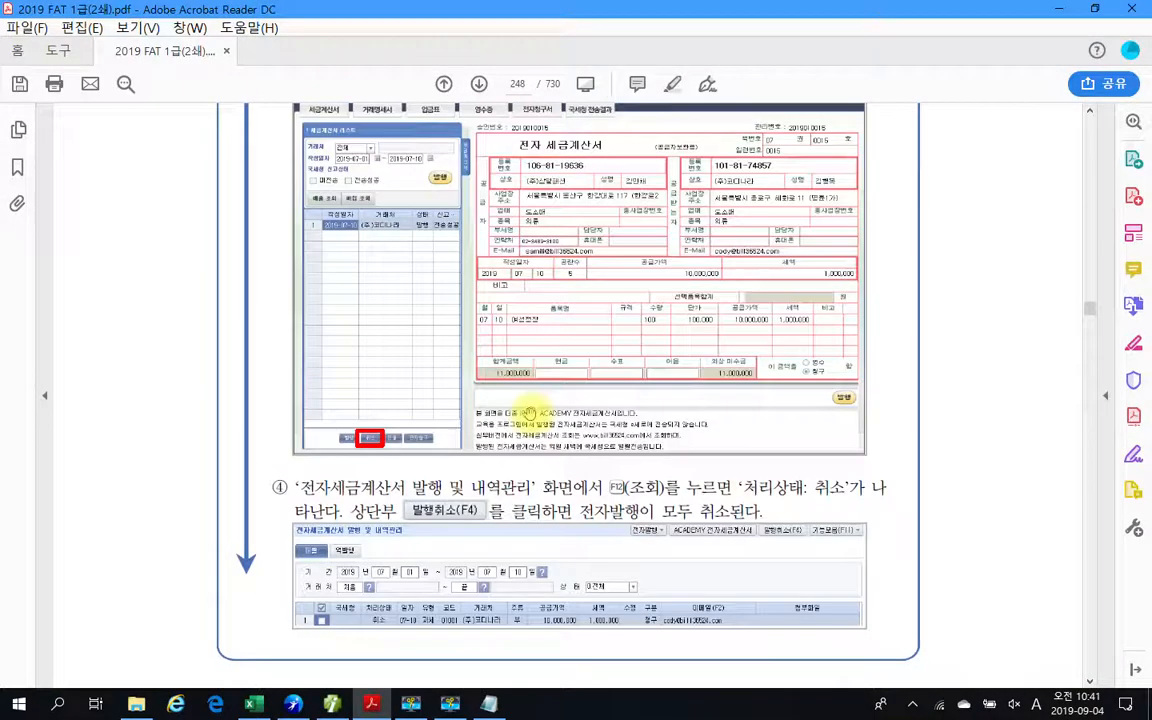
{"action": "scroll", "coordinate": [527, 412], "scroll_direction": "down", "scroll_amount": 2}
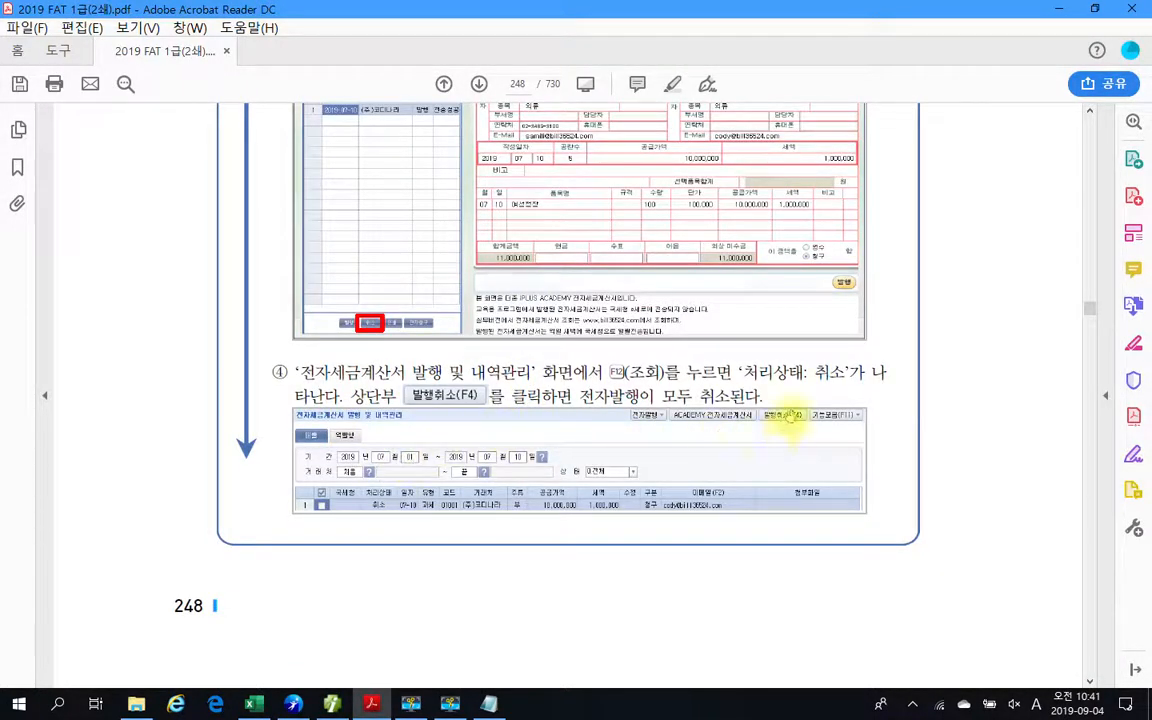
Mark the 취소 button in step ③, and the 발행취소(F4) button and row checkbox in step ④, with the annotation pen.
{"action": "scroll", "coordinate": [782, 418], "scroll_direction": "up", "scroll_amount": 4}
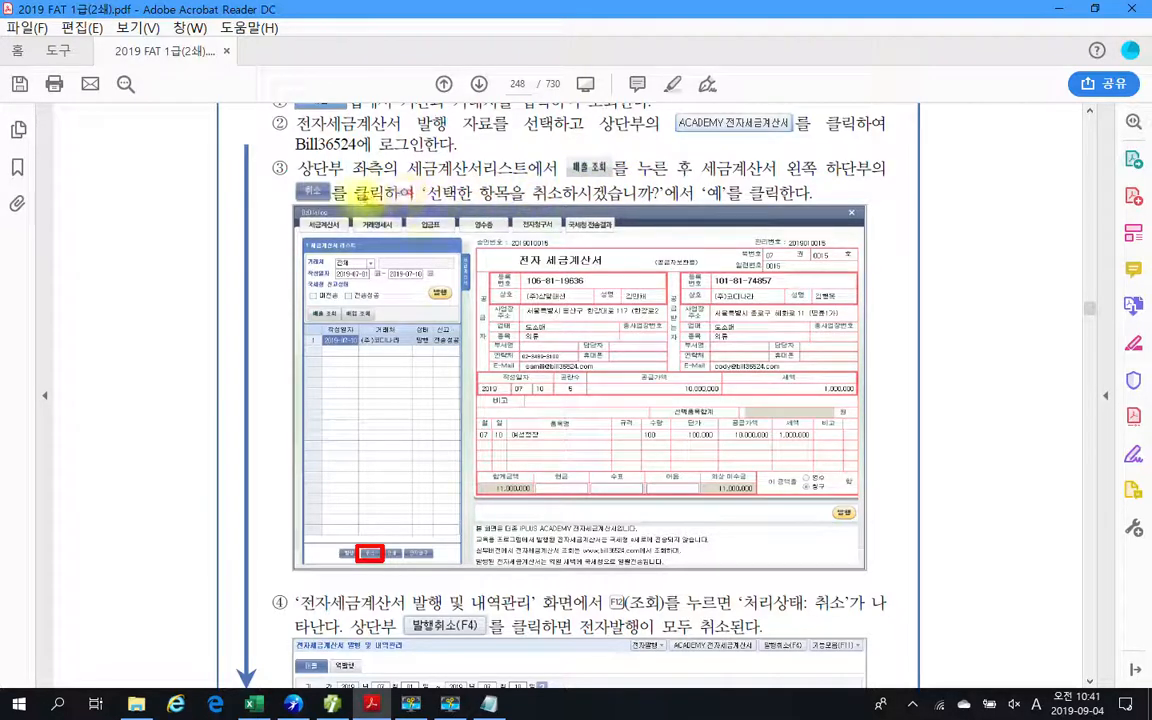
{"action": "left_click_drag", "start_coordinate": [278, 178], "coordinate": [347, 204]}
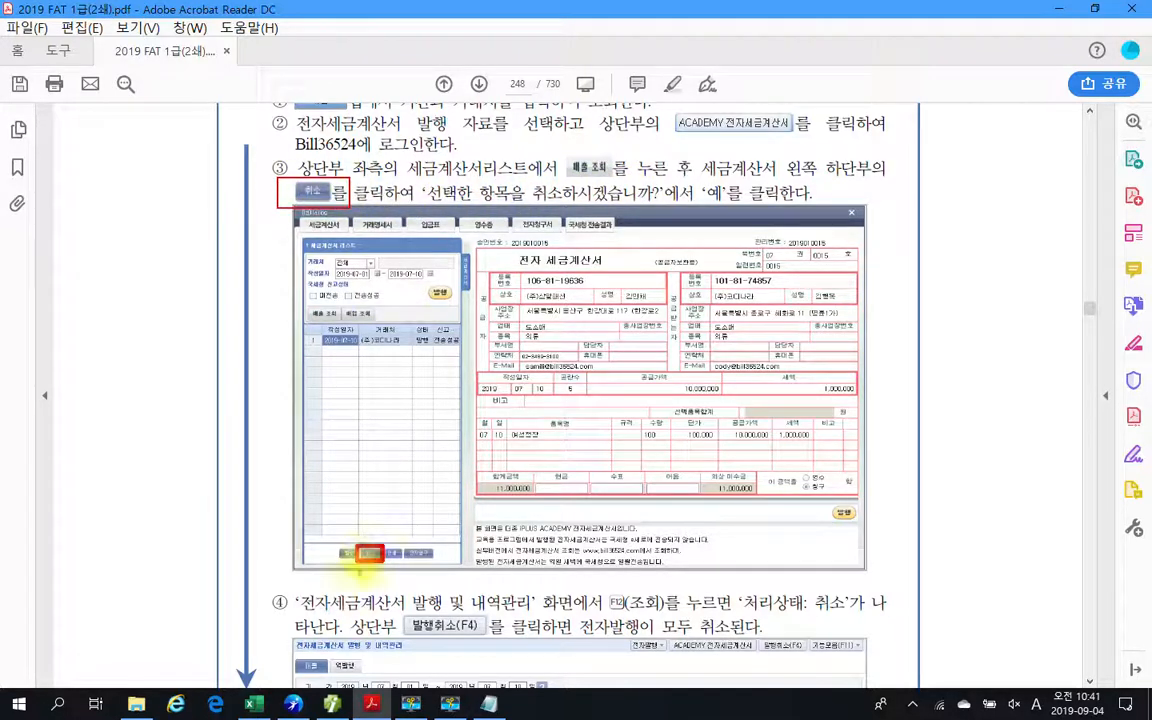
{"action": "left_click_drag", "start_coordinate": [352, 537], "coordinate": [397, 584]}
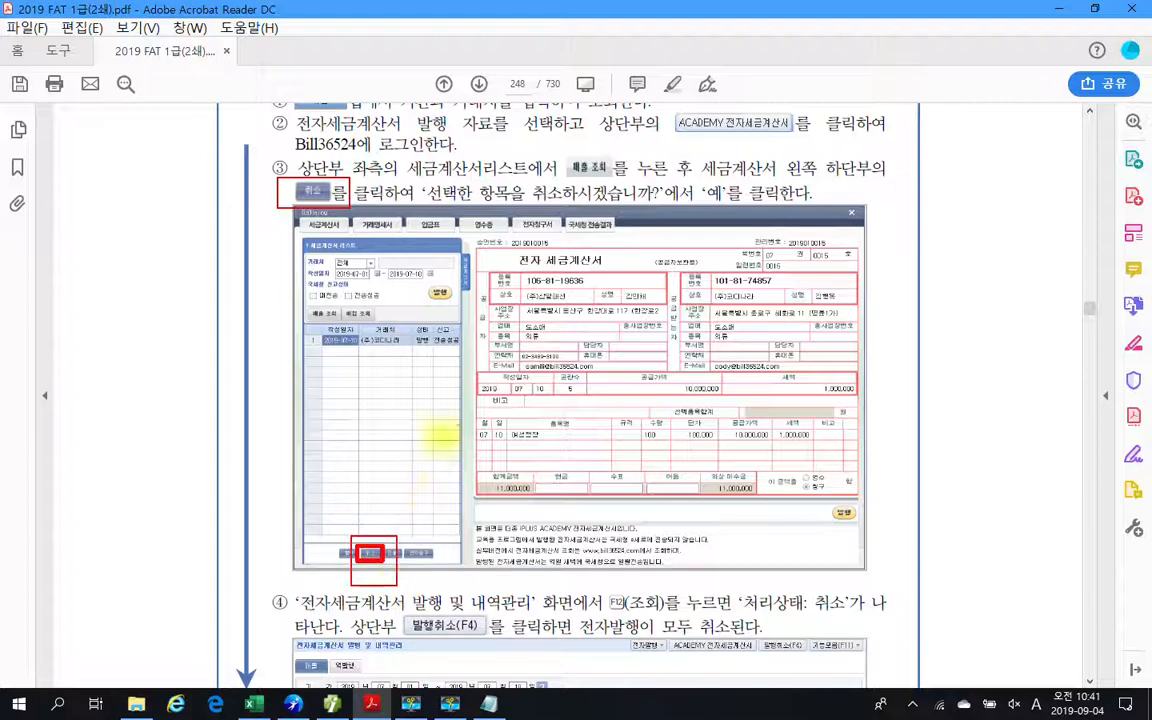
{"action": "scroll", "coordinate": [818, 444], "scroll_direction": "down", "scroll_amount": 3}
{"action": "scroll", "coordinate": [818, 444], "scroll_direction": "down", "scroll_amount": 2}
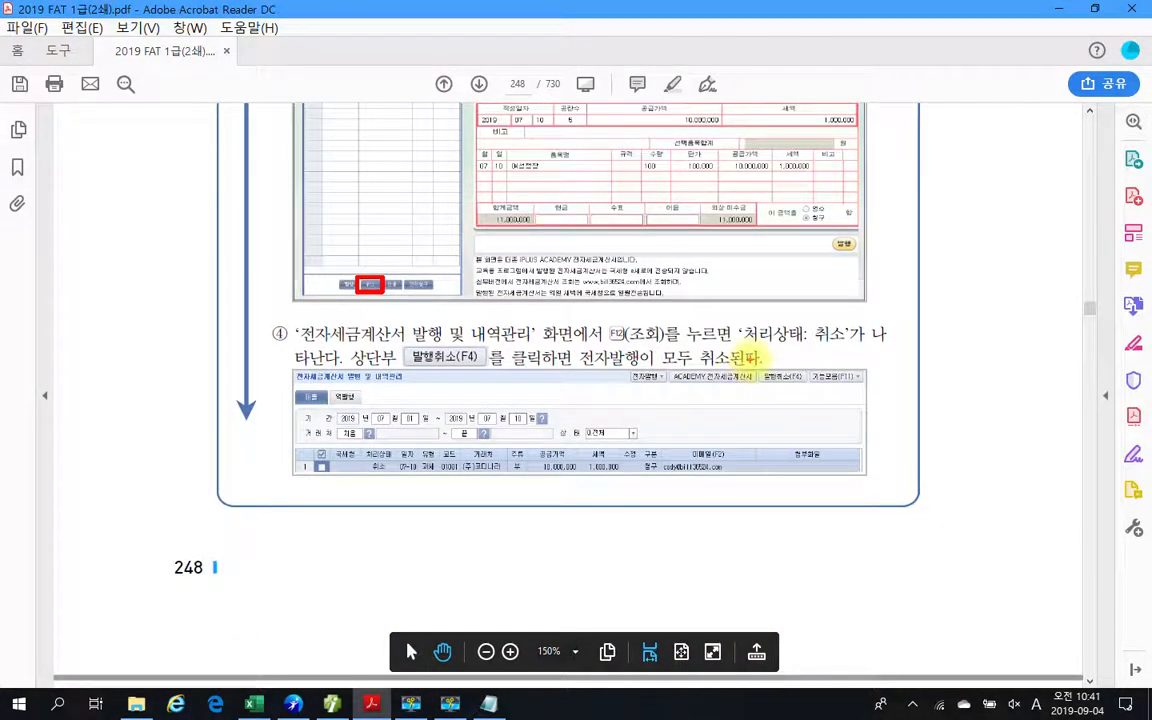
{"action": "left_click_drag", "start_coordinate": [752, 357], "coordinate": [812, 401]}
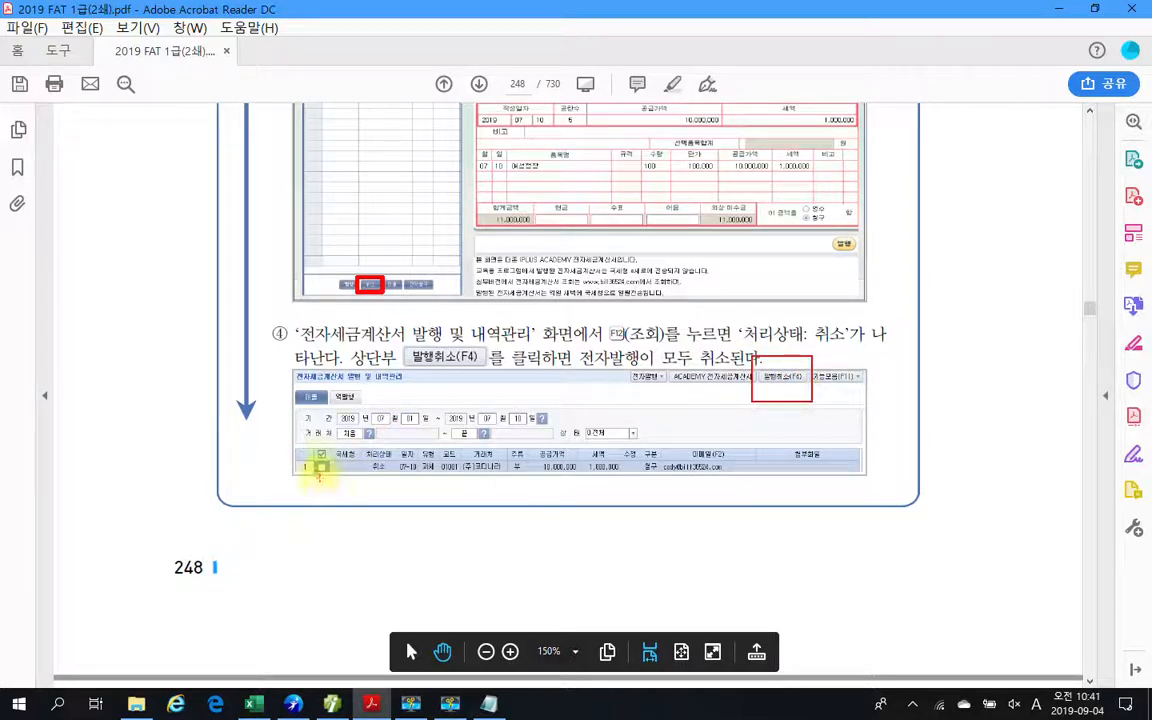
{"action": "left_click_drag", "start_coordinate": [317, 464], "coordinate": [338, 460]}
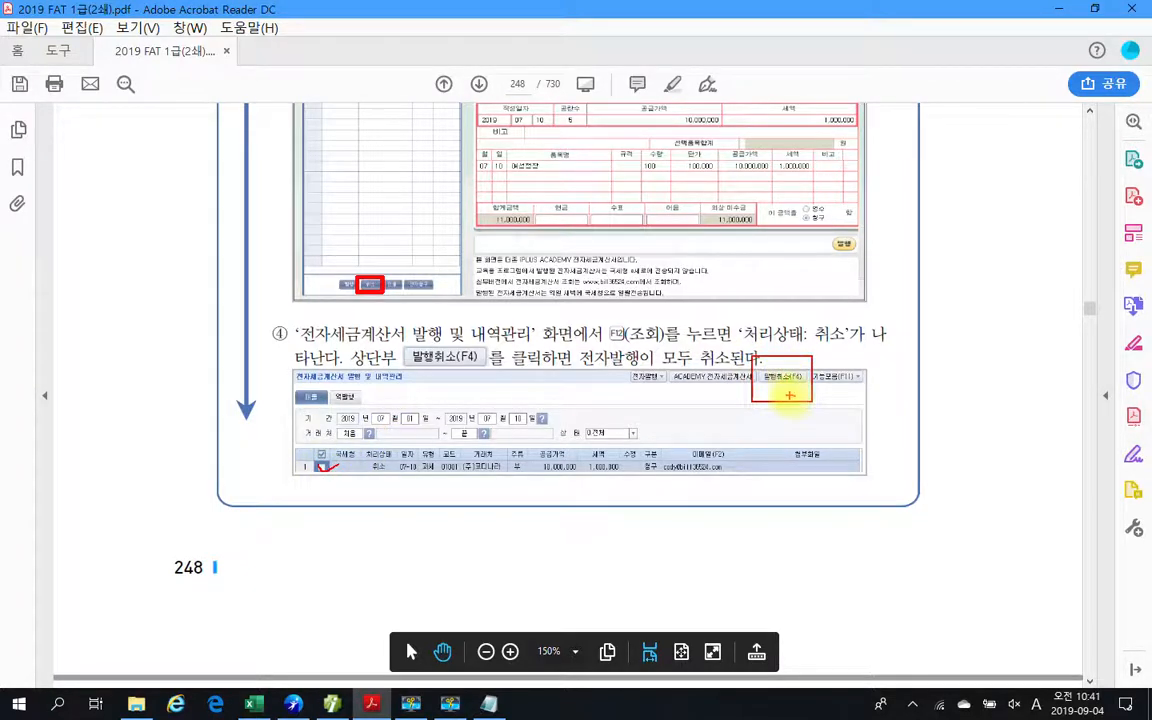
Clear the marks and find 수행 1 under 수행 내용 매출전표입력 on page 249, the cash sale of 남성정장.
{"action": "scroll", "coordinate": [768, 470], "scroll_direction": "down", "scroll_amount": 5}
{"action": "scroll", "coordinate": [773, 486], "scroll_direction": "down", "scroll_amount": 2}
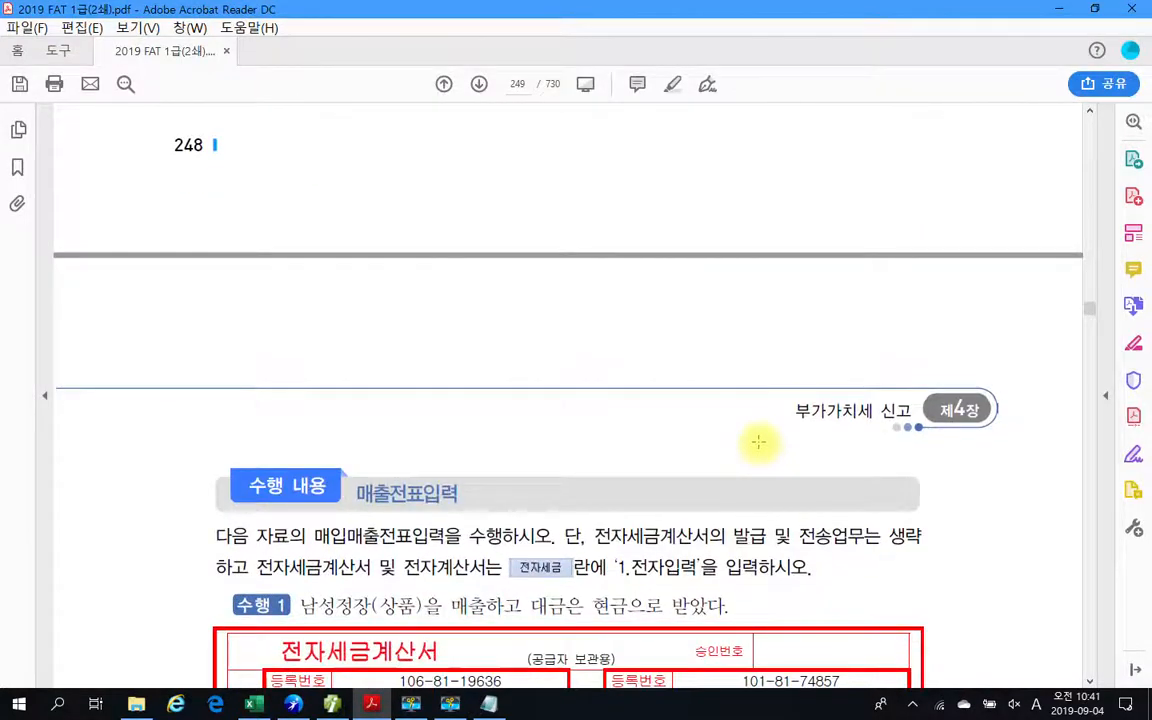
{"action": "scroll", "coordinate": [759, 441], "scroll_direction": "down", "scroll_amount": 1}
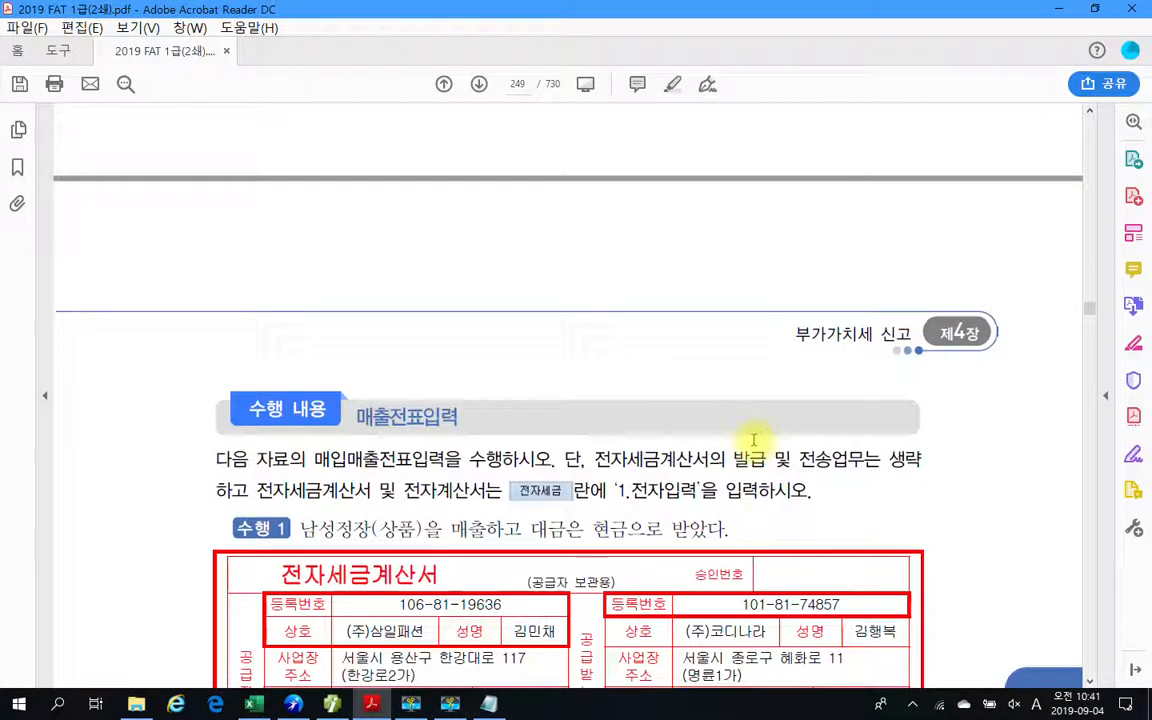
{"action": "scroll", "coordinate": [746, 424], "scroll_direction": "up", "scroll_amount": 4}
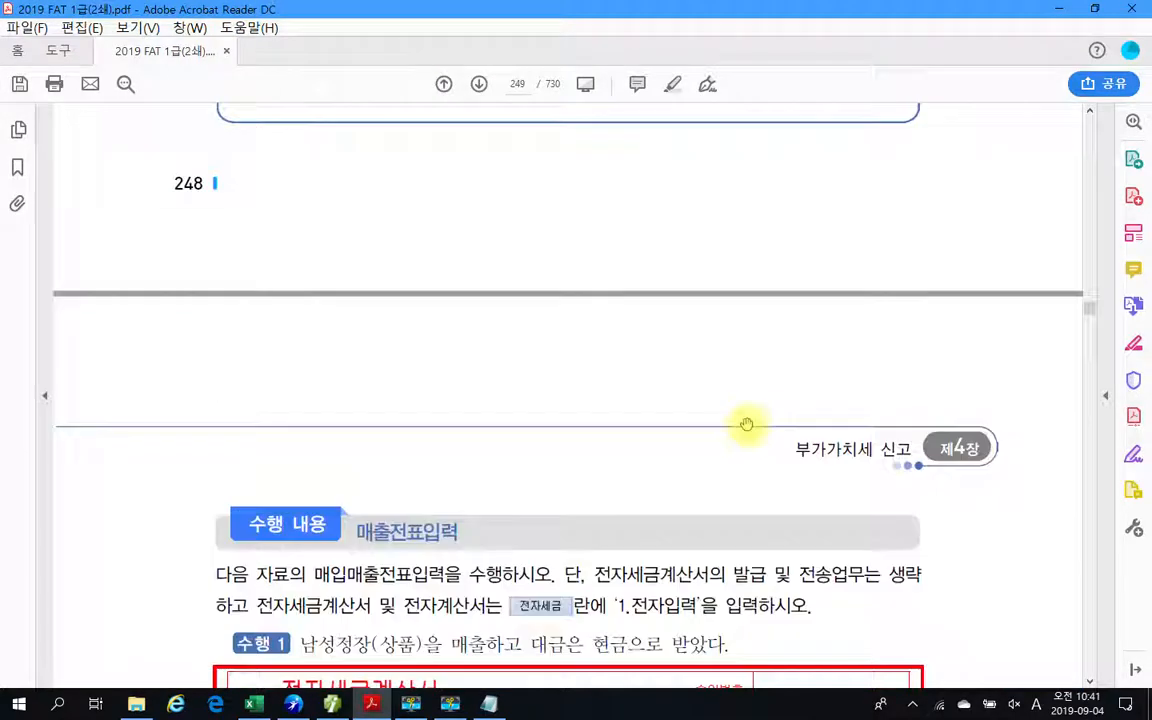
{"action": "scroll", "coordinate": [548, 401], "scroll_direction": "up", "scroll_amount": 2}
{"action": "scroll", "coordinate": [566, 458], "scroll_direction": "down", "scroll_amount": 4}
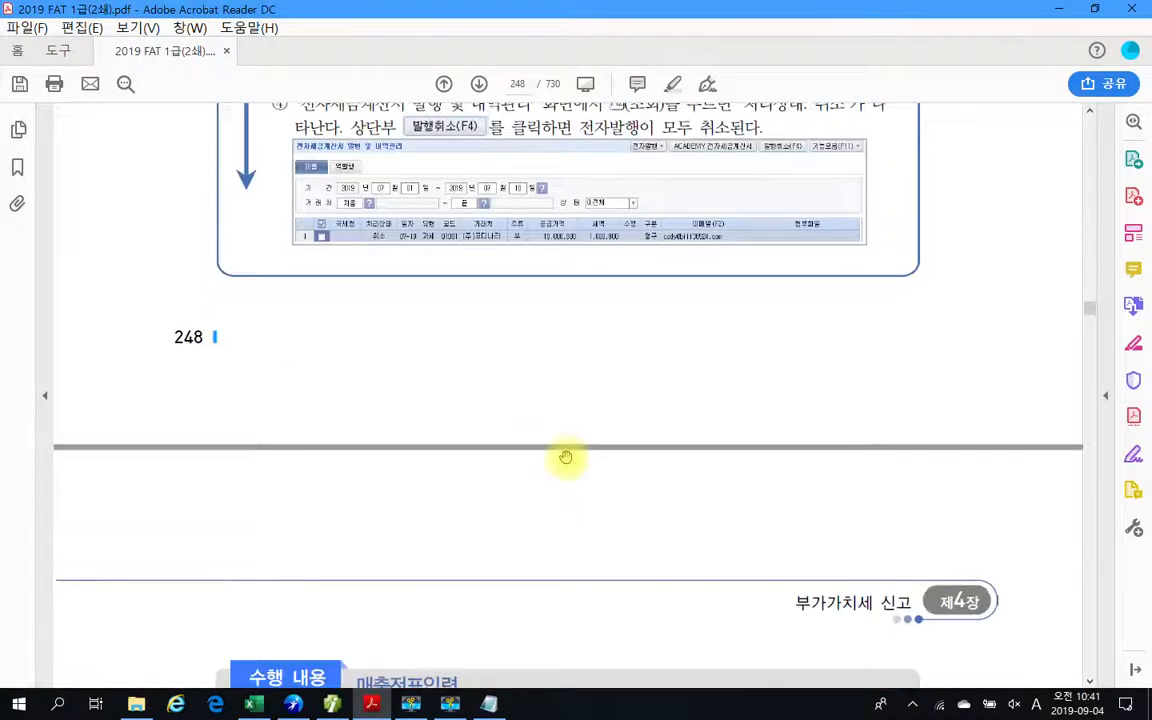
{"action": "scroll", "coordinate": [803, 500], "scroll_direction": "down", "scroll_amount": 4}
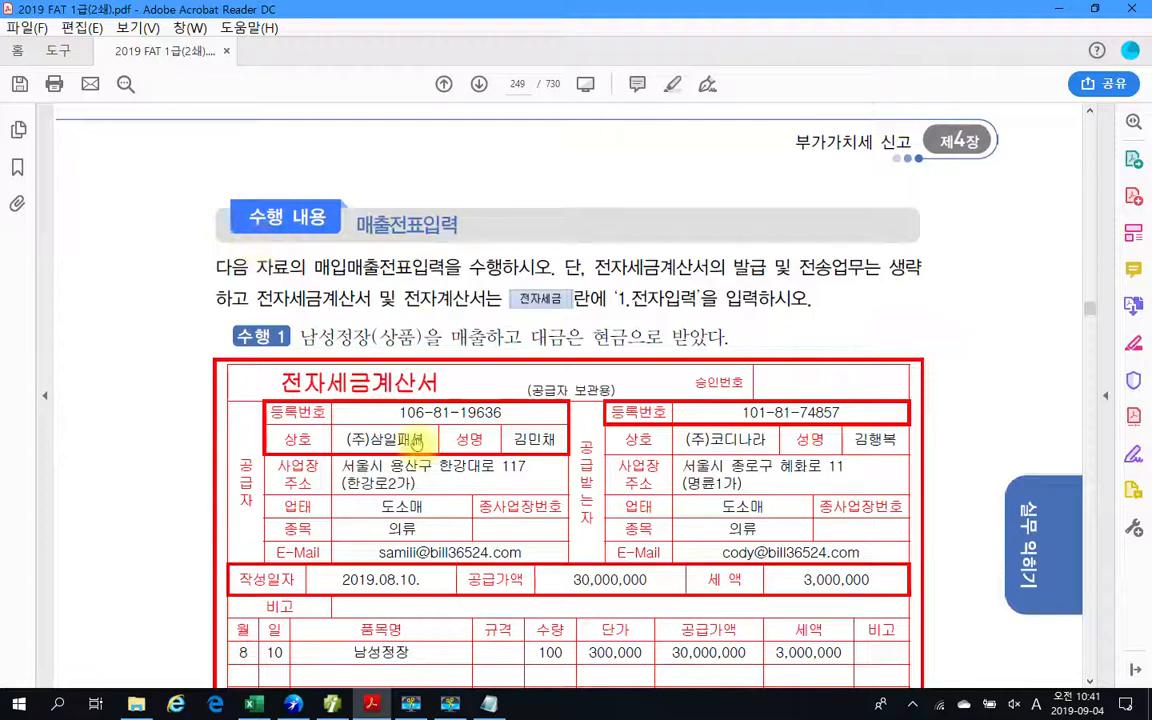
Examine the 매출전표입력 instructions on page 249, marking '1.전자입력', '입력하시오' and the 전자세금 label with the annotation pen, and clear the marks.
{"action": "scroll", "coordinate": [410, 438], "scroll_direction": "up", "scroll_amount": 5}
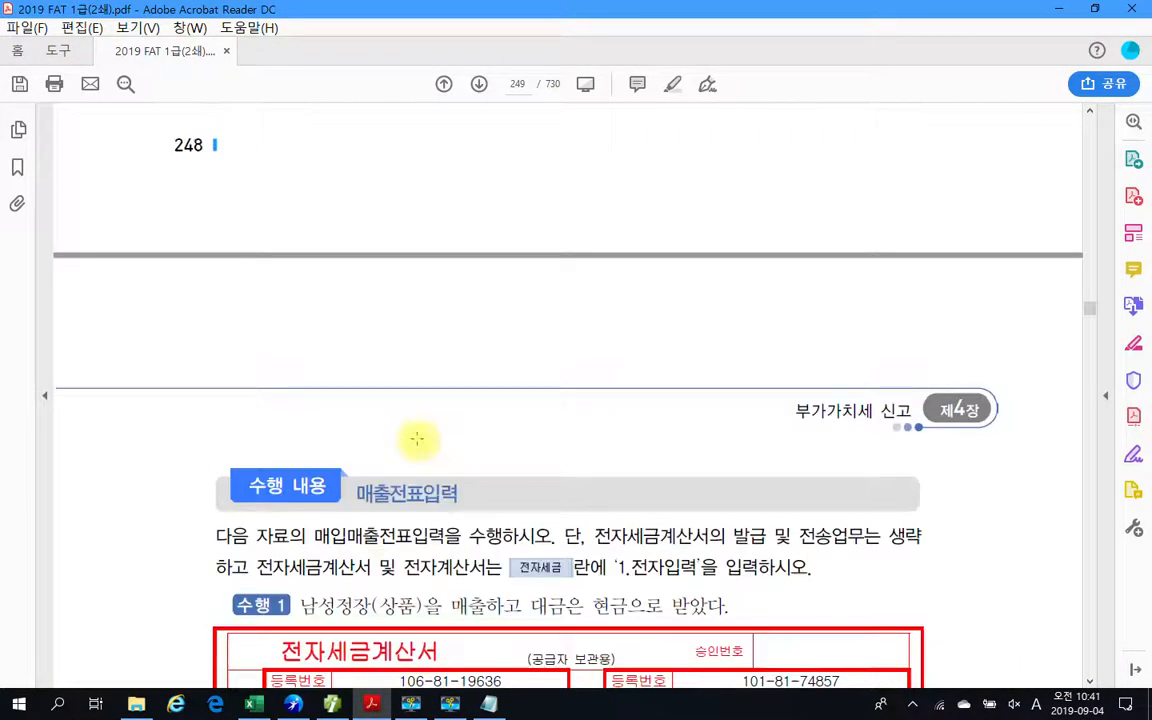
{"action": "scroll", "coordinate": [415, 437], "scroll_direction": "down", "scroll_amount": 2}
{"action": "scroll", "coordinate": [417, 438], "scroll_direction": "down", "scroll_amount": 3}
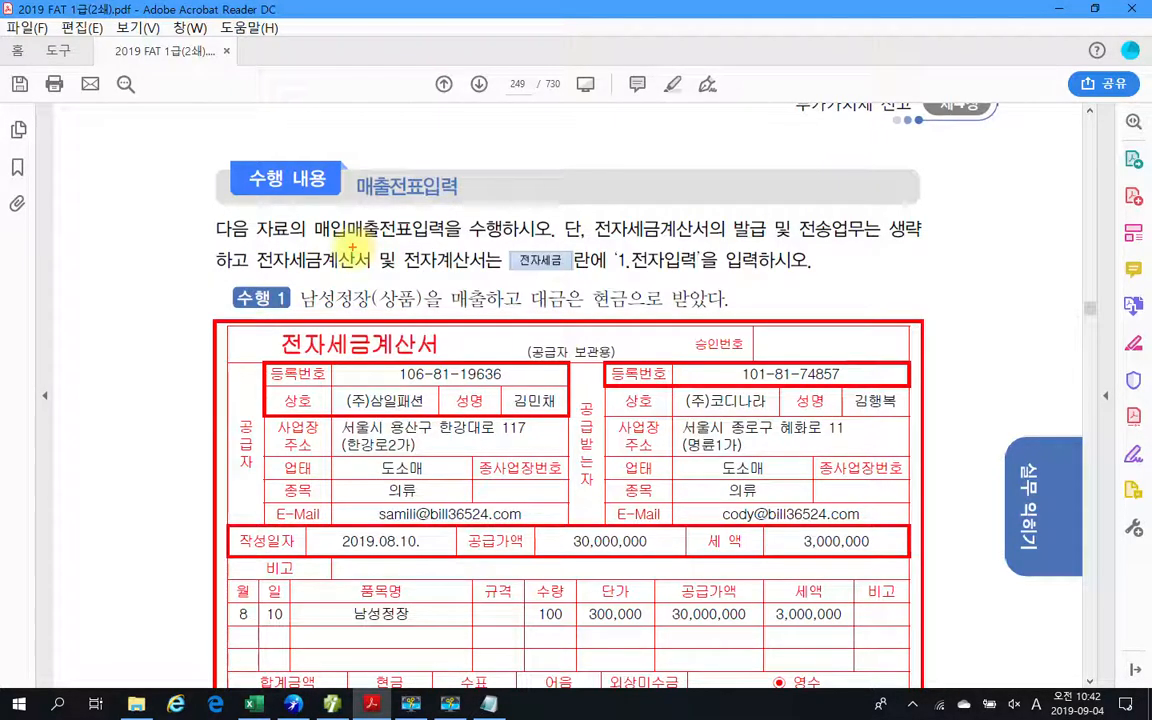
{"action": "mouse_move", "coordinate": [690, 238]}
{"action": "left_mouse_down"}
{"action": "mouse_move", "coordinate": [625, 272]}
{"action": "mouse_move", "coordinate": [828, 284]}
{"action": "left_mouse_up"}
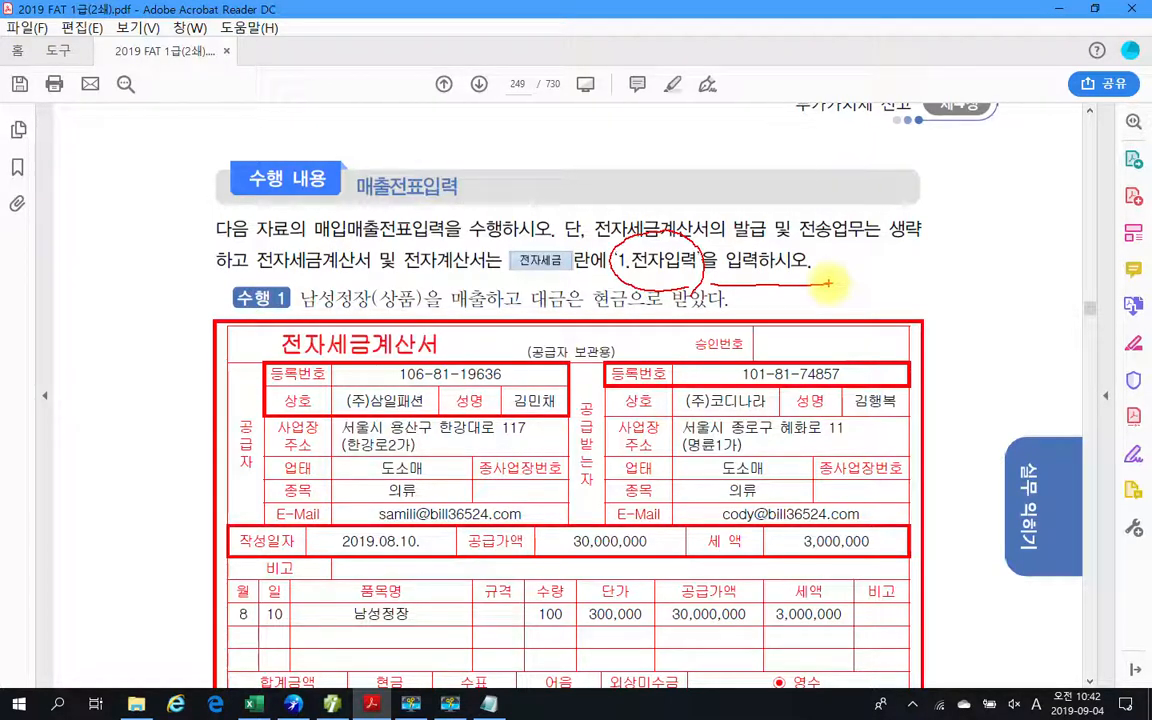
{"action": "left_click_drag", "start_coordinate": [618, 248], "coordinate": [696, 301]}
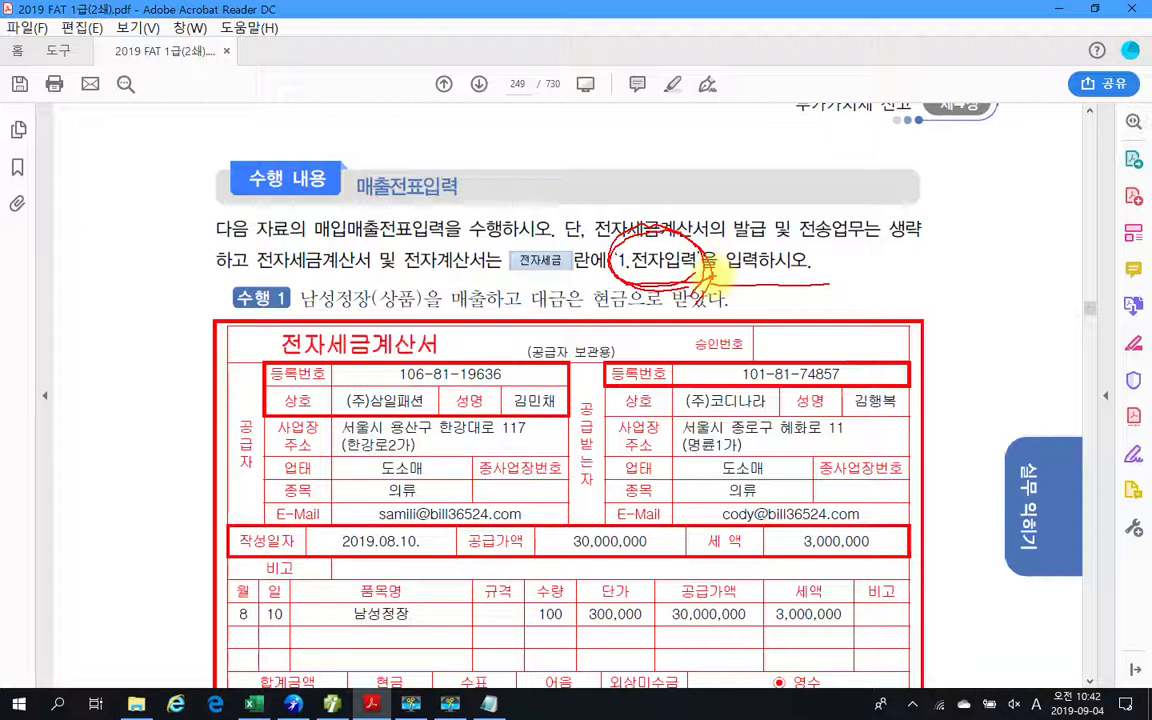
{"action": "mouse_move", "coordinate": [712, 268]}
{"action": "left_mouse_down"}
{"action": "mouse_move", "coordinate": [640, 235]}
{"action": "mouse_move", "coordinate": [612, 268]}
{"action": "left_mouse_up"}
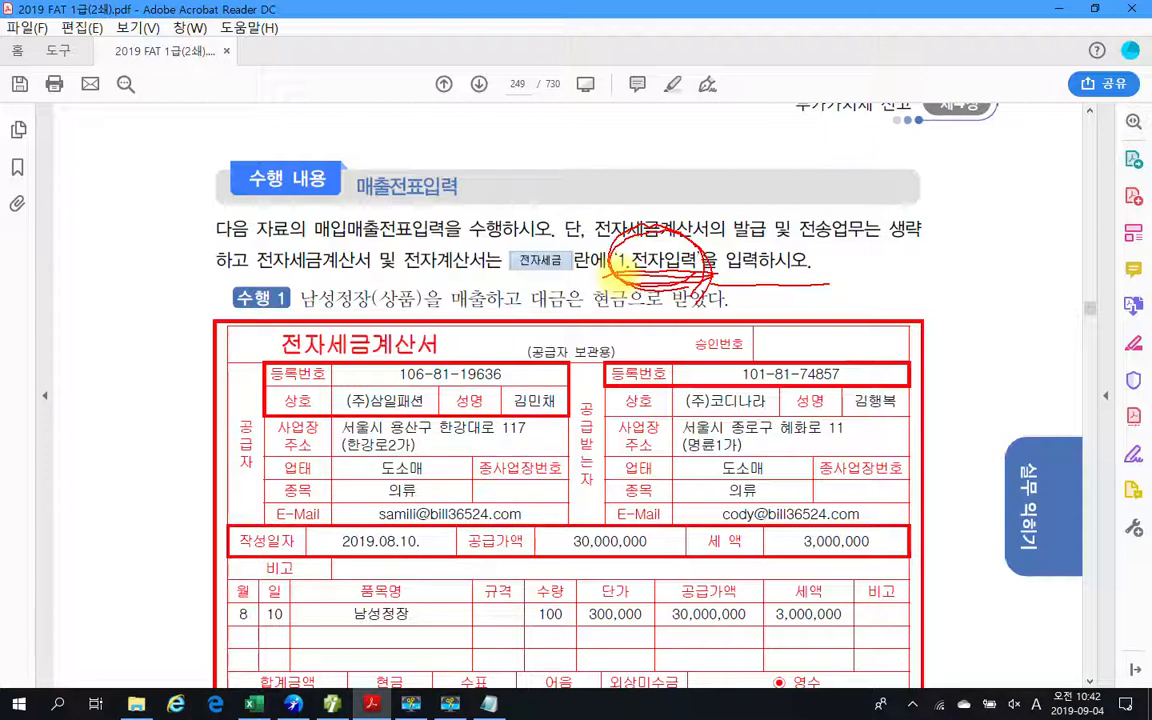
{"action": "mouse_move", "coordinate": [556, 248]}
{"action": "left_mouse_down"}
{"action": "mouse_move", "coordinate": [500, 266]}
{"action": "mouse_move", "coordinate": [550, 300]}
{"action": "left_mouse_up"}
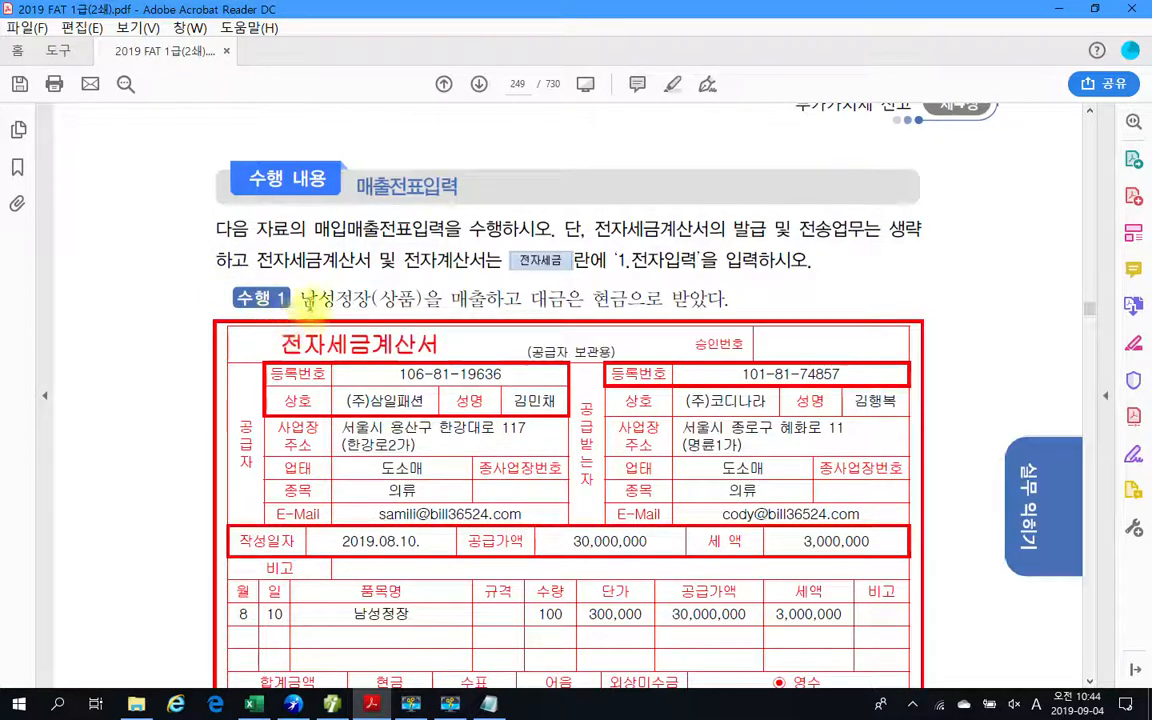
Read the 수행 1 sentence on the cash sale of 남성정장 and examine its 전자세금계산서.
{"action": "left_click_drag", "start_coordinate": [303, 296], "coordinate": [728, 300]}
{"action": "scroll", "coordinate": [766, 306], "scroll_direction": "down", "scroll_amount": 3}
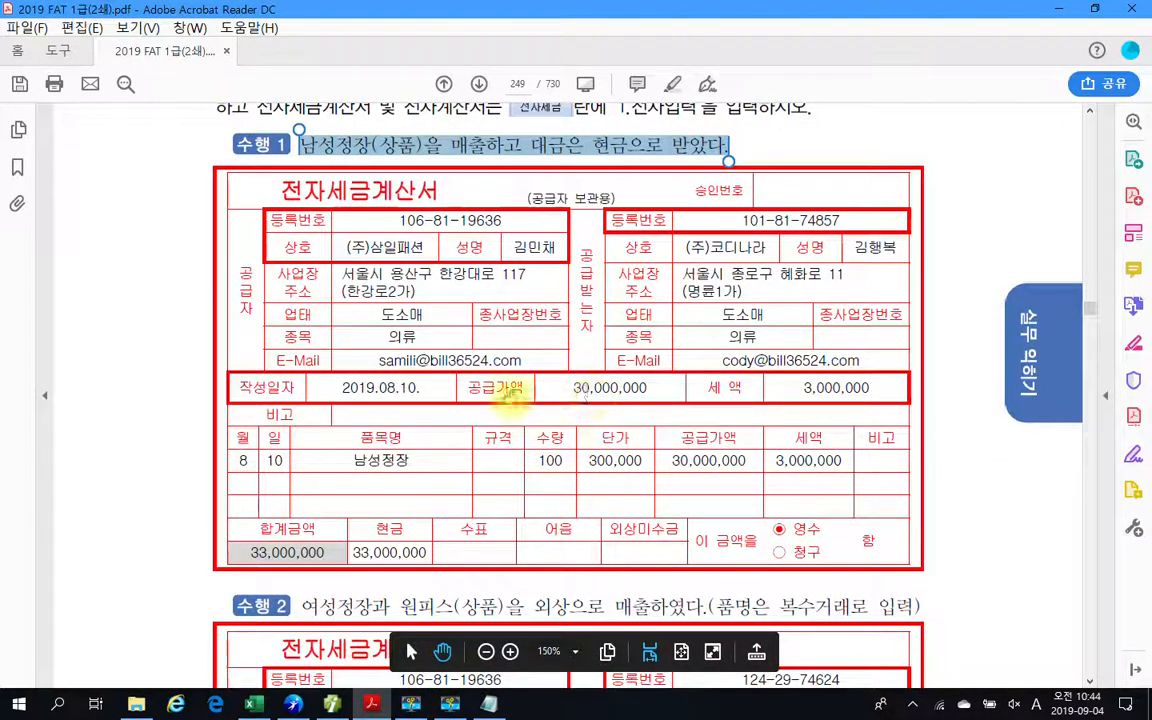
{"action": "left_click", "coordinate": [507, 413]}
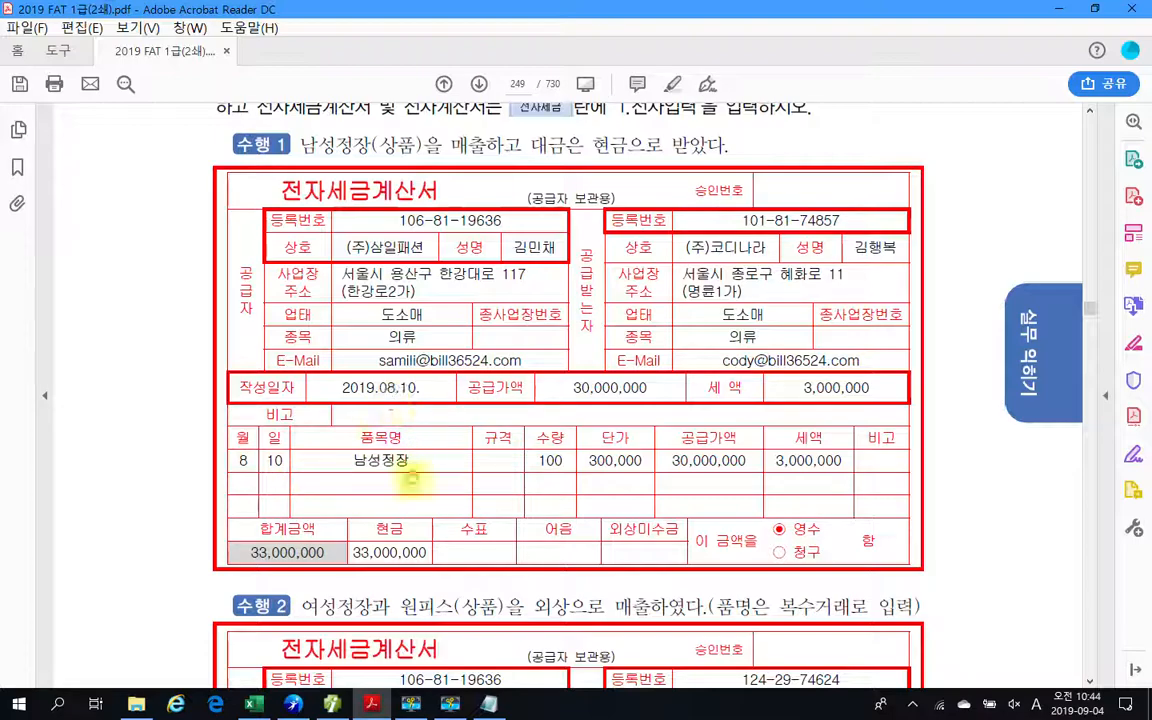
Switch to the accounting program's 매입매출전표입력, set the month to 08, and start a voucher for day 10 with type 11 과세.
{"action": "key", "text": "alt+Tab"}
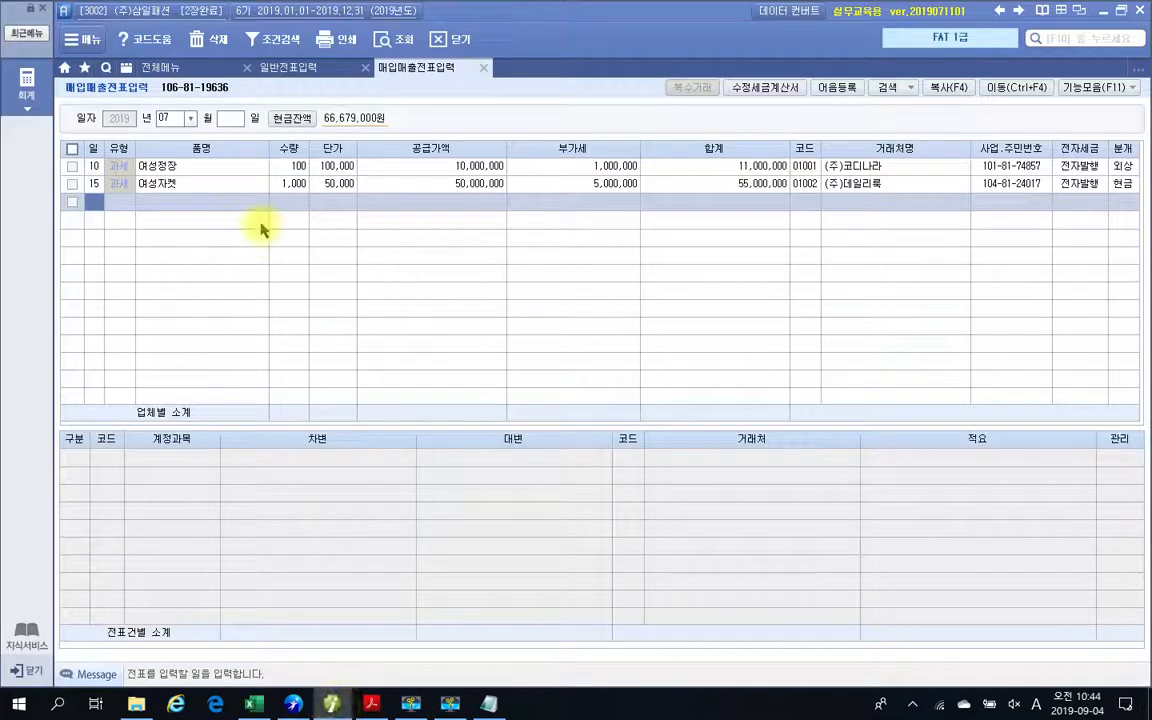
{"action": "left_click", "coordinate": [191, 118]}
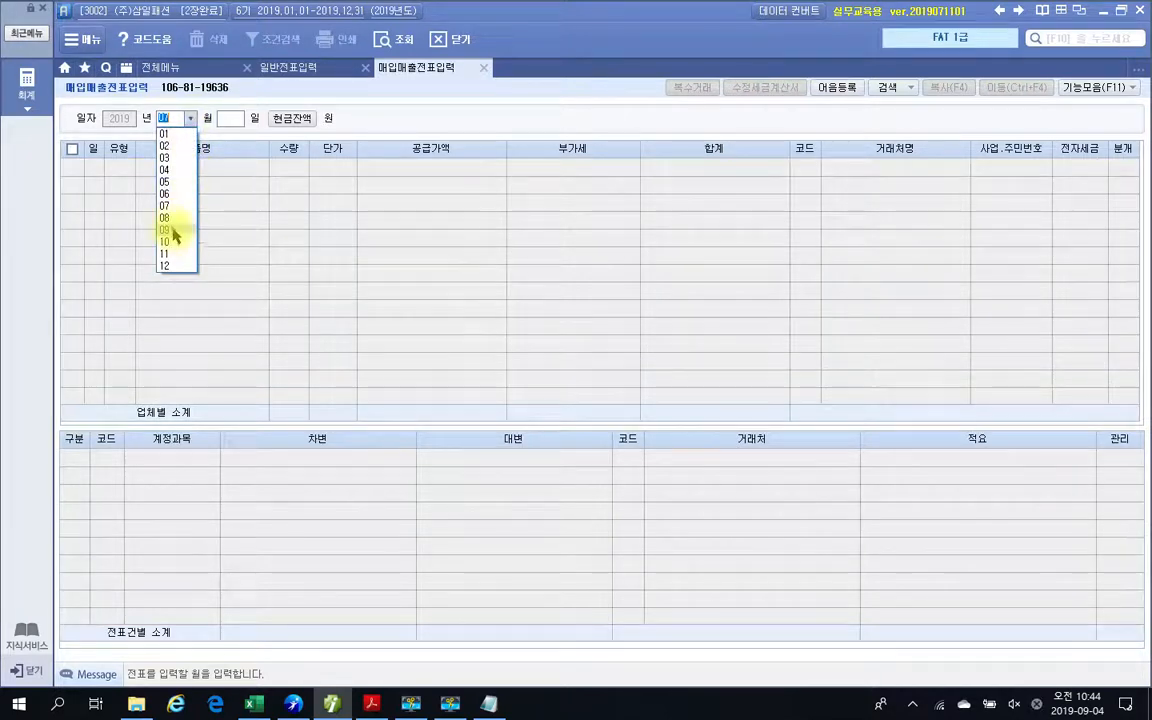
{"action": "left_click", "coordinate": [168, 218]}
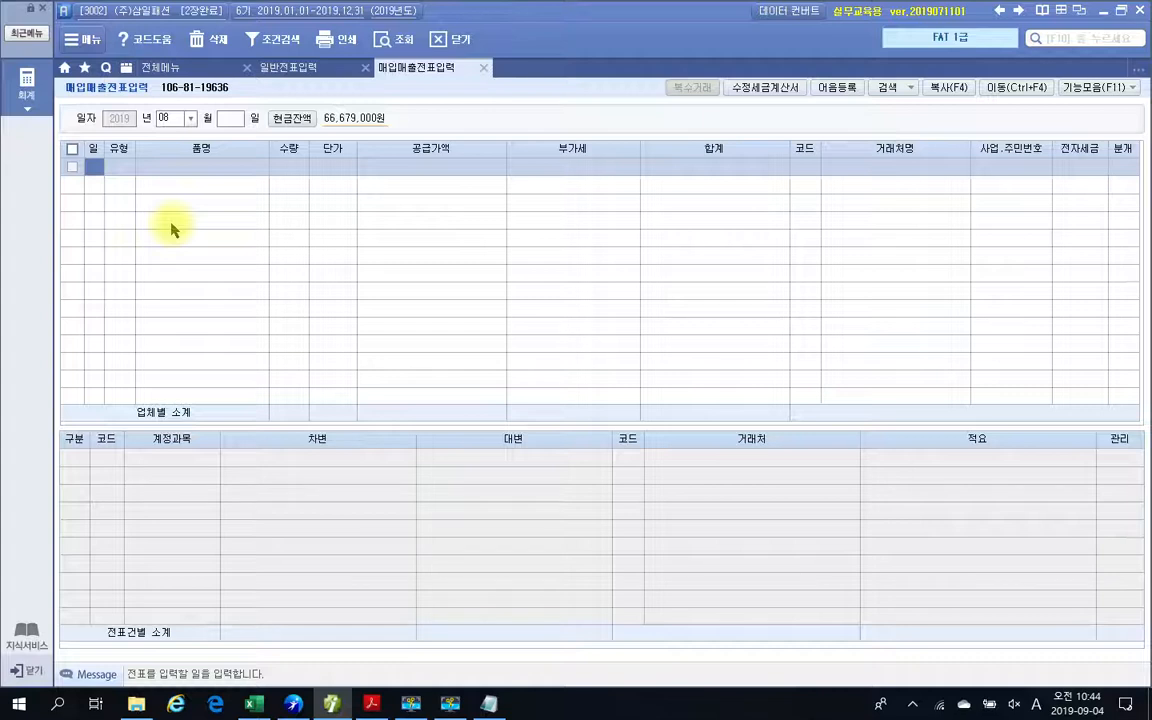
{"action": "type", "text": "10"}
{"action": "key", "text": "Return"}
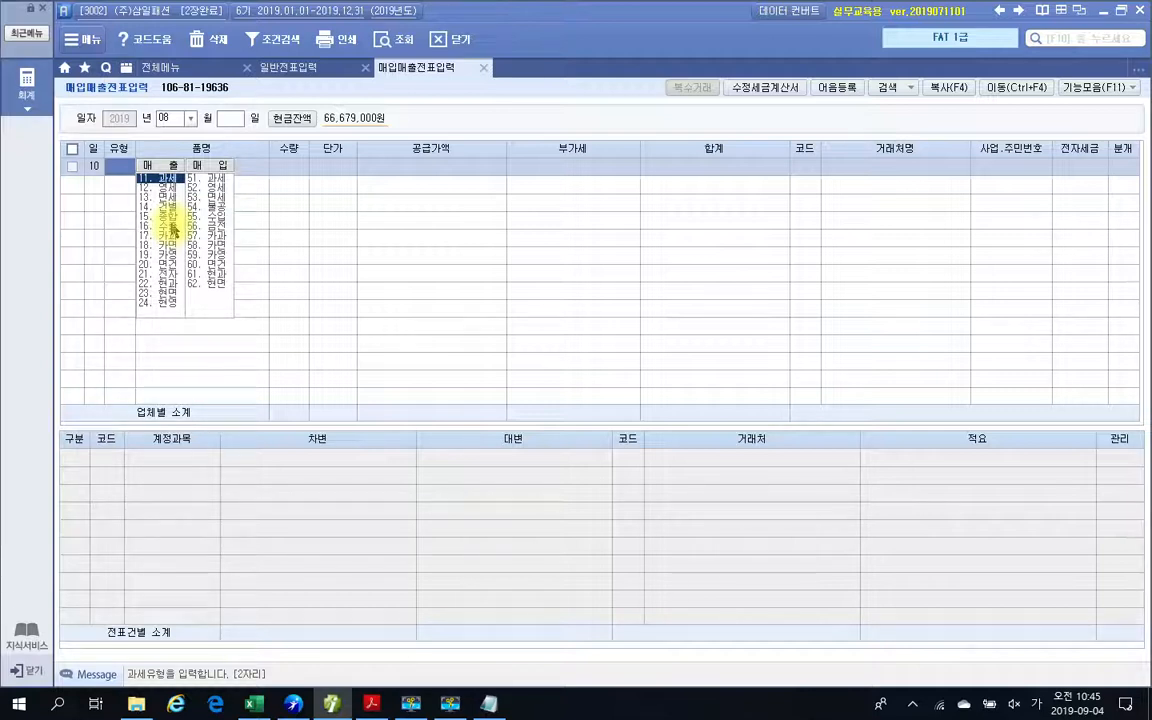
{"action": "type", "text": "11"}
{"action": "key", "text": "Return"}
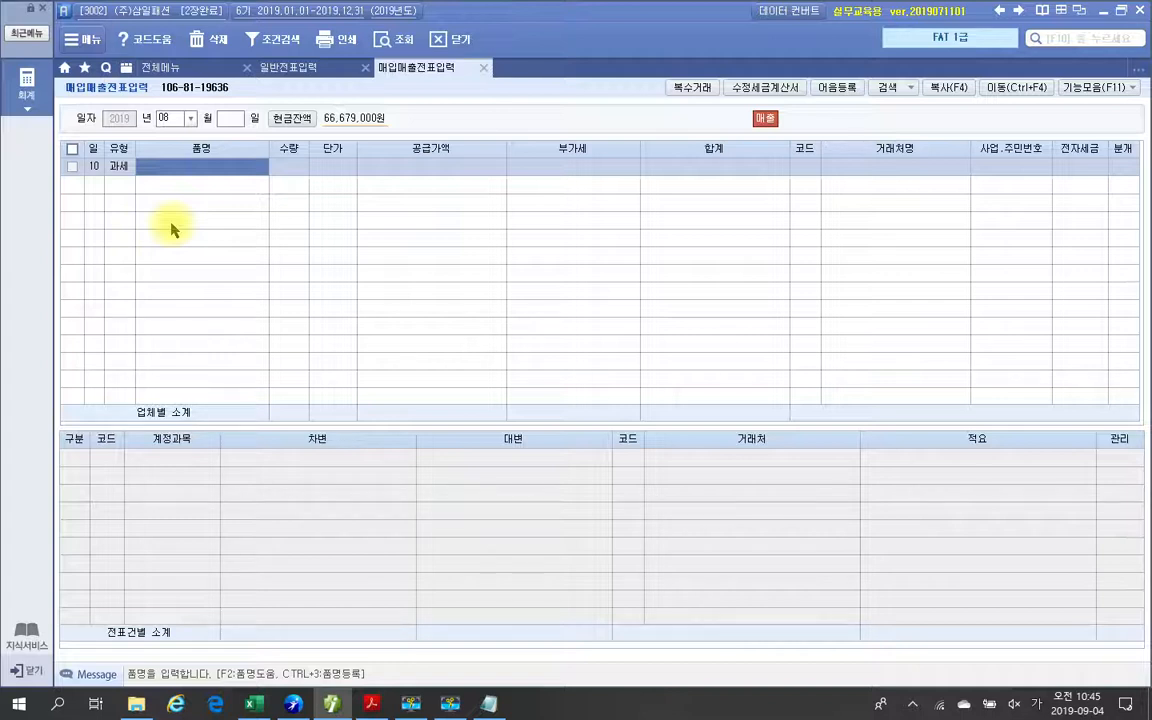
Circle the 매출 indicator with the annotation pen, clear the mark, and close the HRD-Net login window.
{"action": "key", "text": "ctrl+2"}
{"action": "mouse_move", "coordinate": [784, 142]}
{"action": "left_mouse_down"}
{"action": "mouse_move", "coordinate": [743, 124]}
{"action": "mouse_move", "coordinate": [795, 150]}
{"action": "left_mouse_up"}
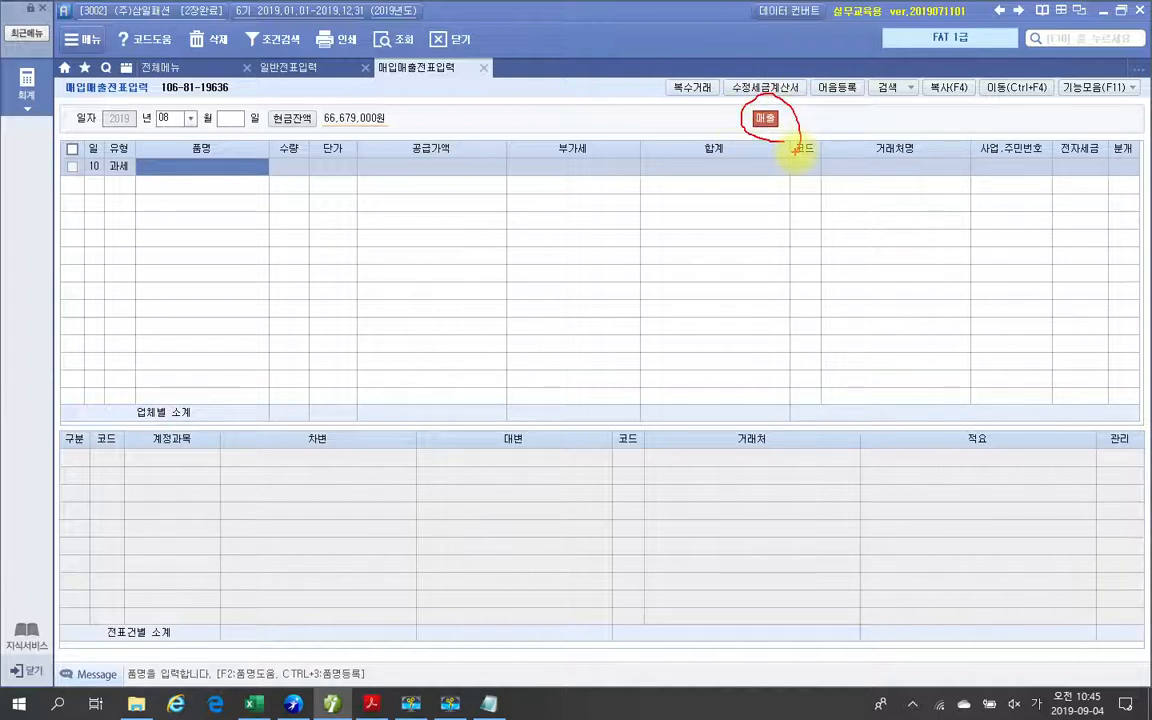
{"action": "mouse_move", "coordinate": [795, 150]}
{"action": "left_mouse_down"}
{"action": "mouse_move", "coordinate": [784, 121]}
{"action": "mouse_move", "coordinate": [787, 146]}
{"action": "left_mouse_up"}
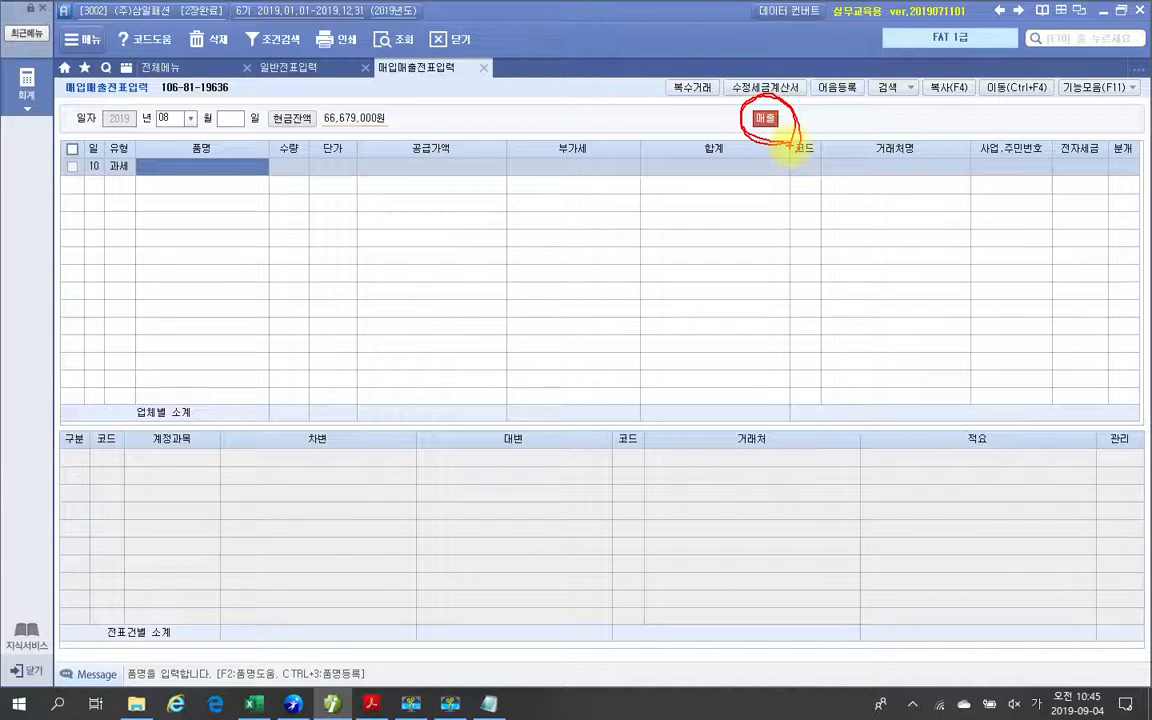
{"action": "key", "text": "Escape"}
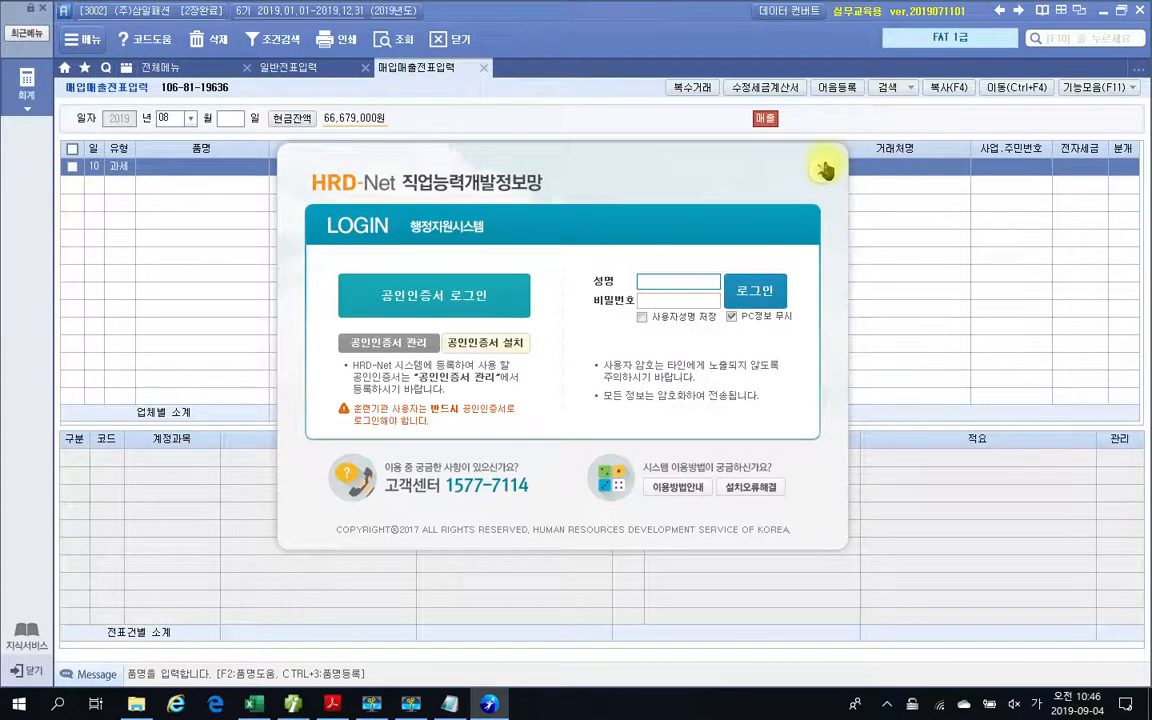
{"action": "left_click", "coordinate": [824, 170]}
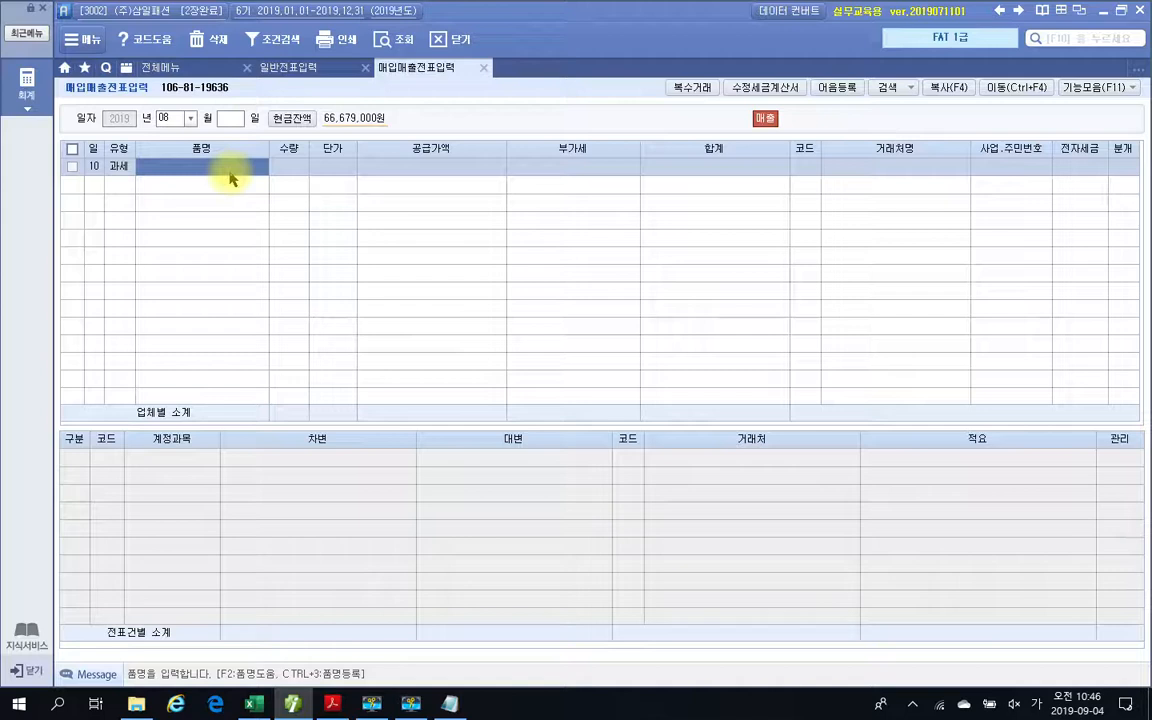
Enter item 남성정장 with quantity 100 and unit price 300,000, accepting the calculated 공급가액 and 부가세.
{"action": "type", "text": "남ㅅ"}
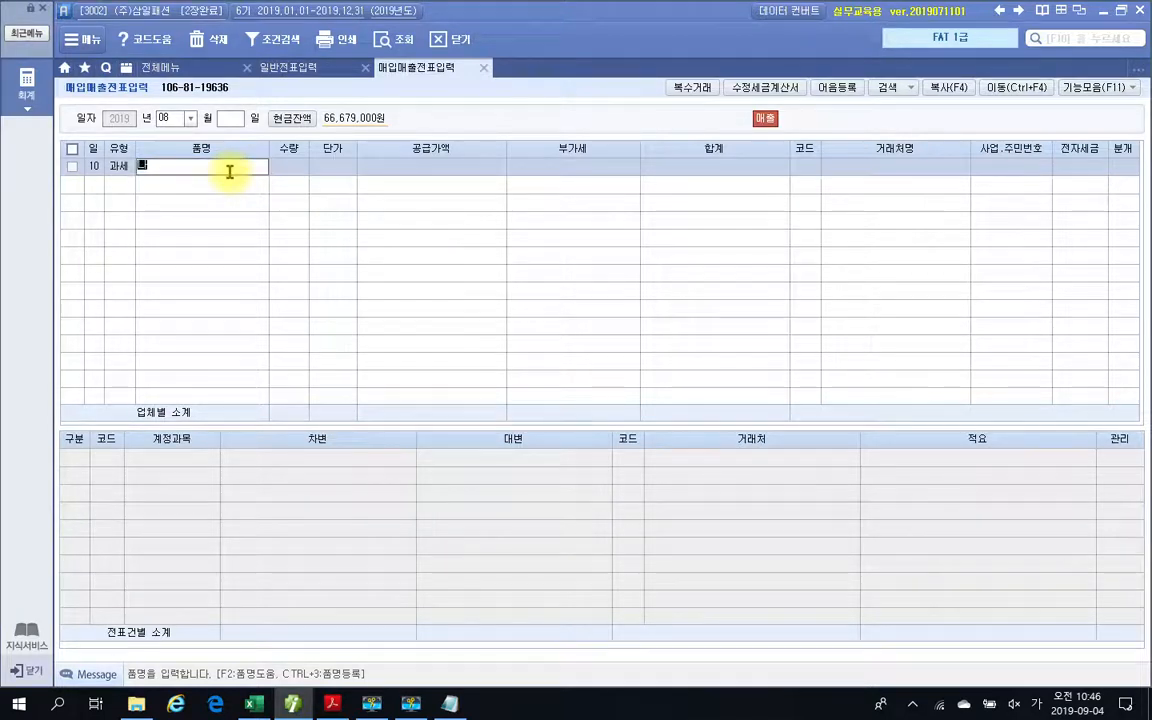
{"action": "type", "text": "성정장"}
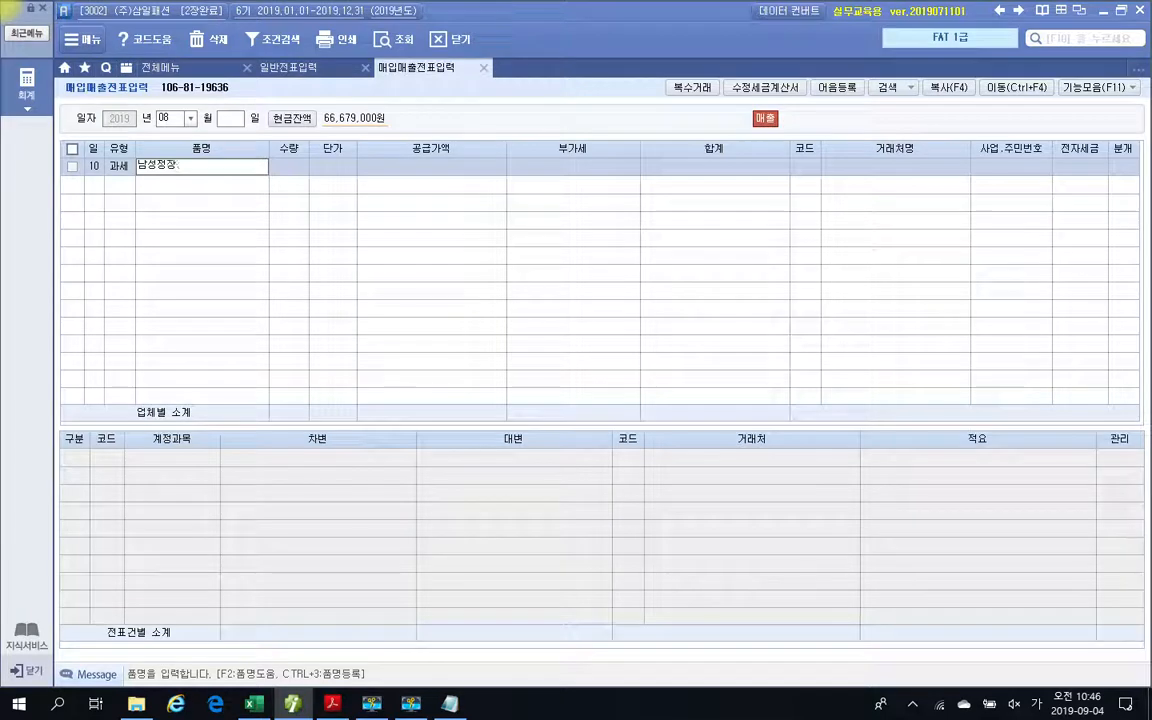
{"action": "key", "text": "Return"}
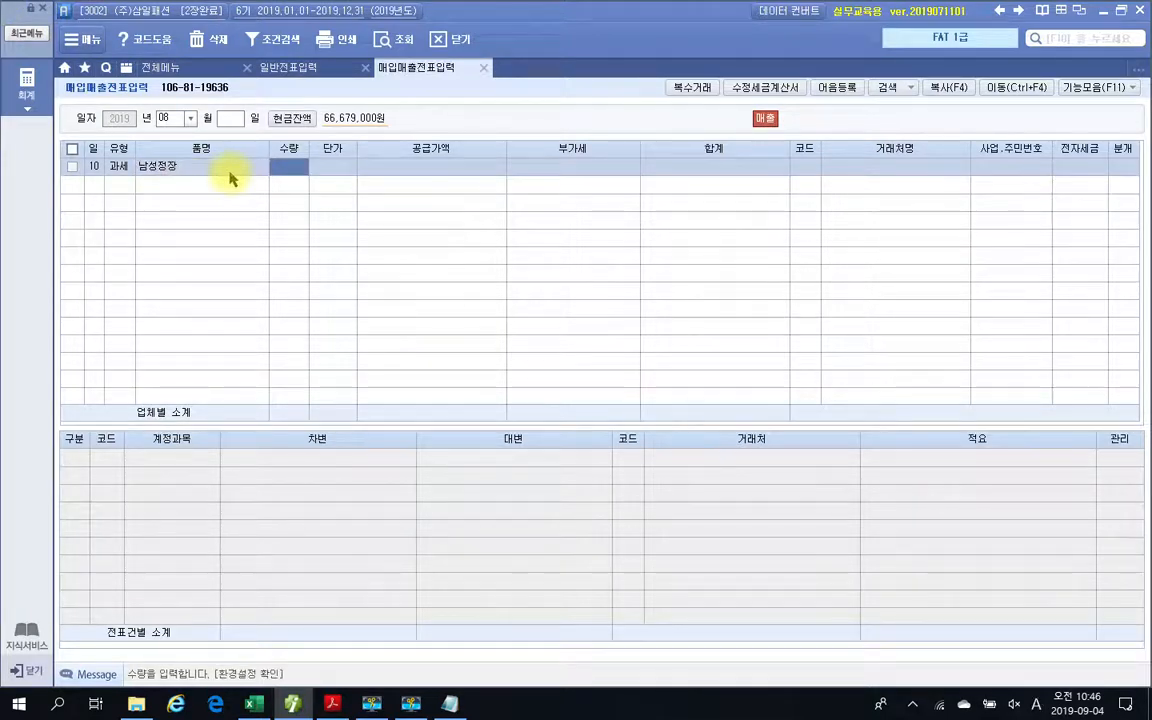
{"action": "type", "text": "100"}
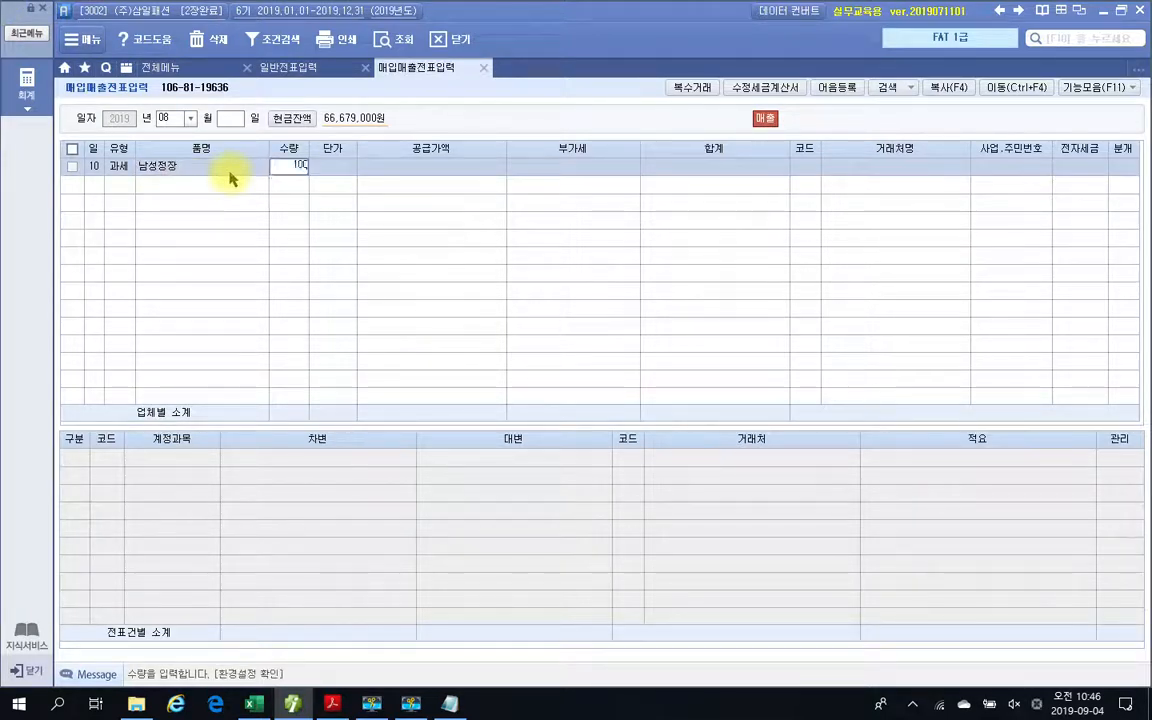
{"action": "key", "text": "Return"}
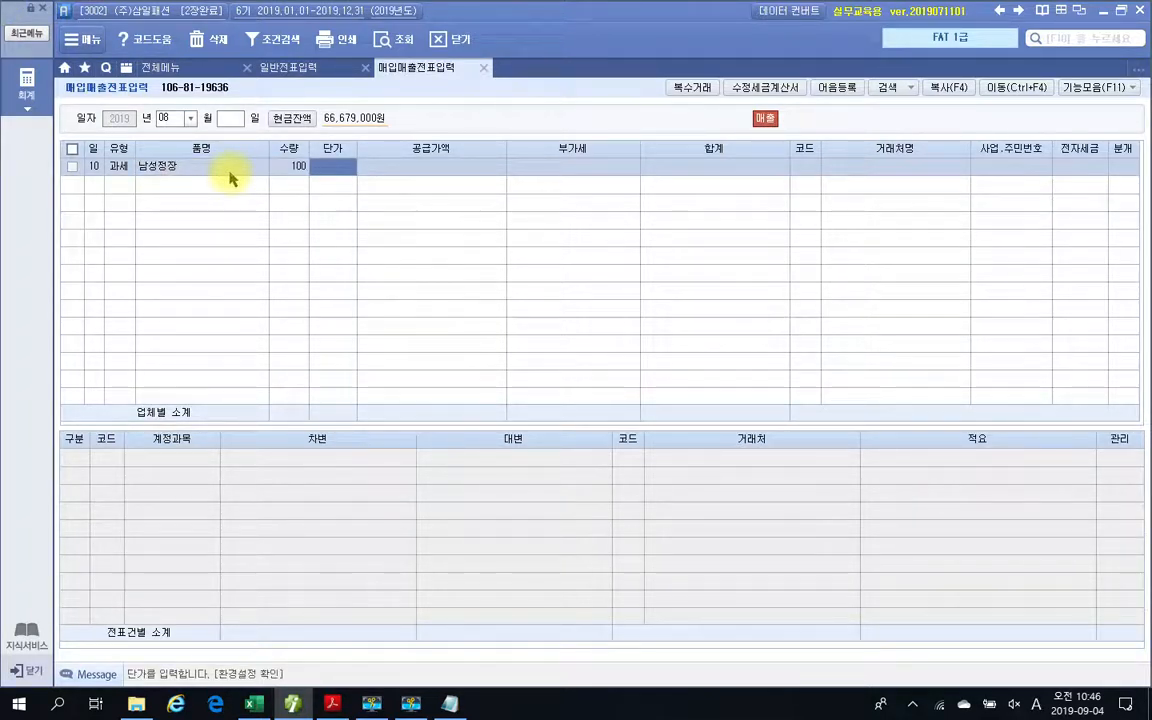
{"action": "type", "text": "3000000"}
{"action": "key", "text": "Return"}
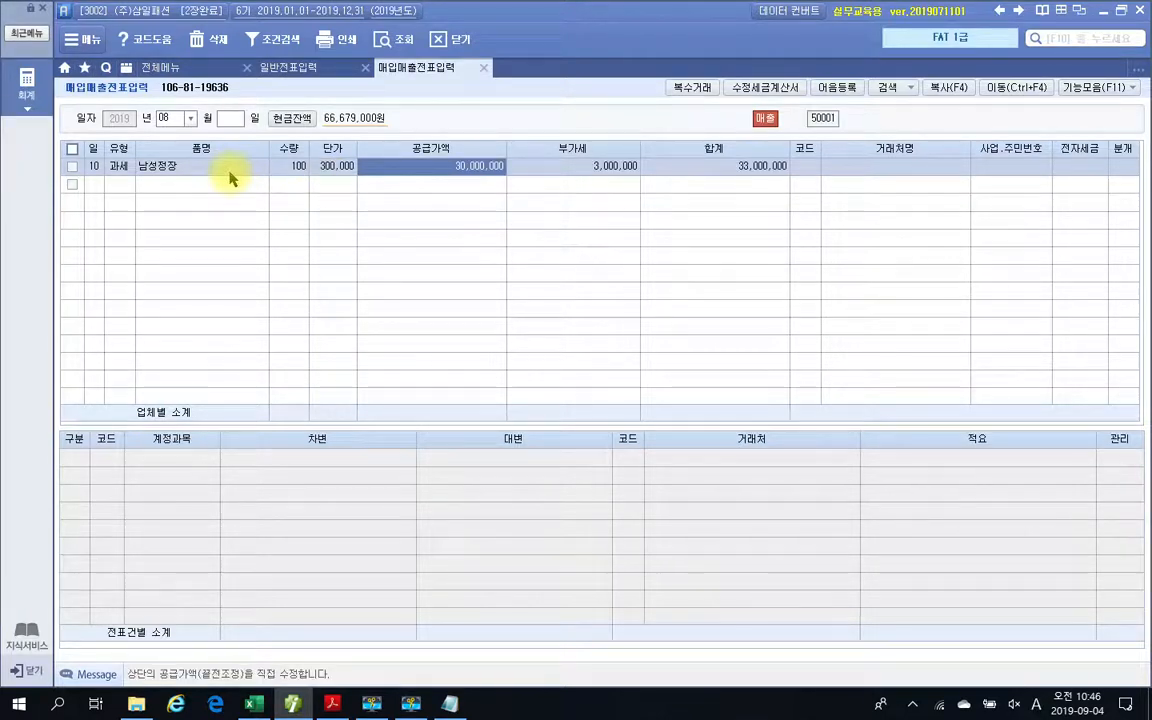
{"action": "key", "text": "Return"}
{"action": "key", "text": "Return"}
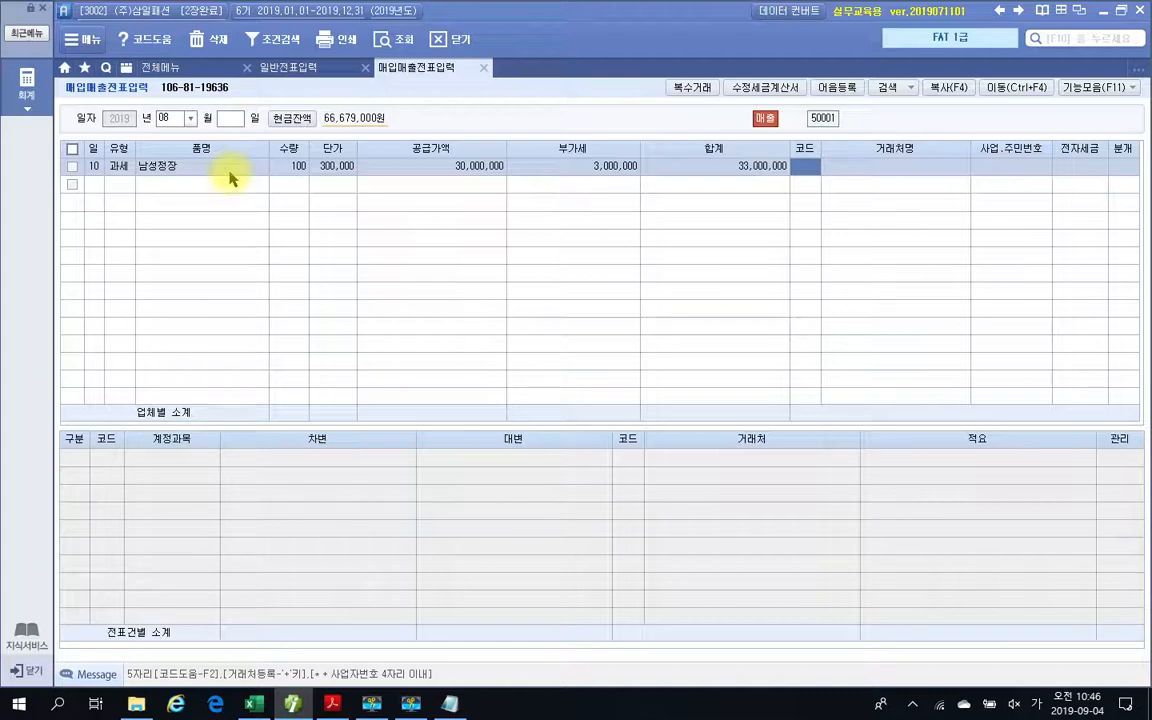
Find '코디' to assign customer (주)코디나라, set 전자세금 to 1.전자입력, and choose 1:현금 as the 분개 type.
{"action": "type", "text": "코디"}
{"action": "key", "text": "Return"}
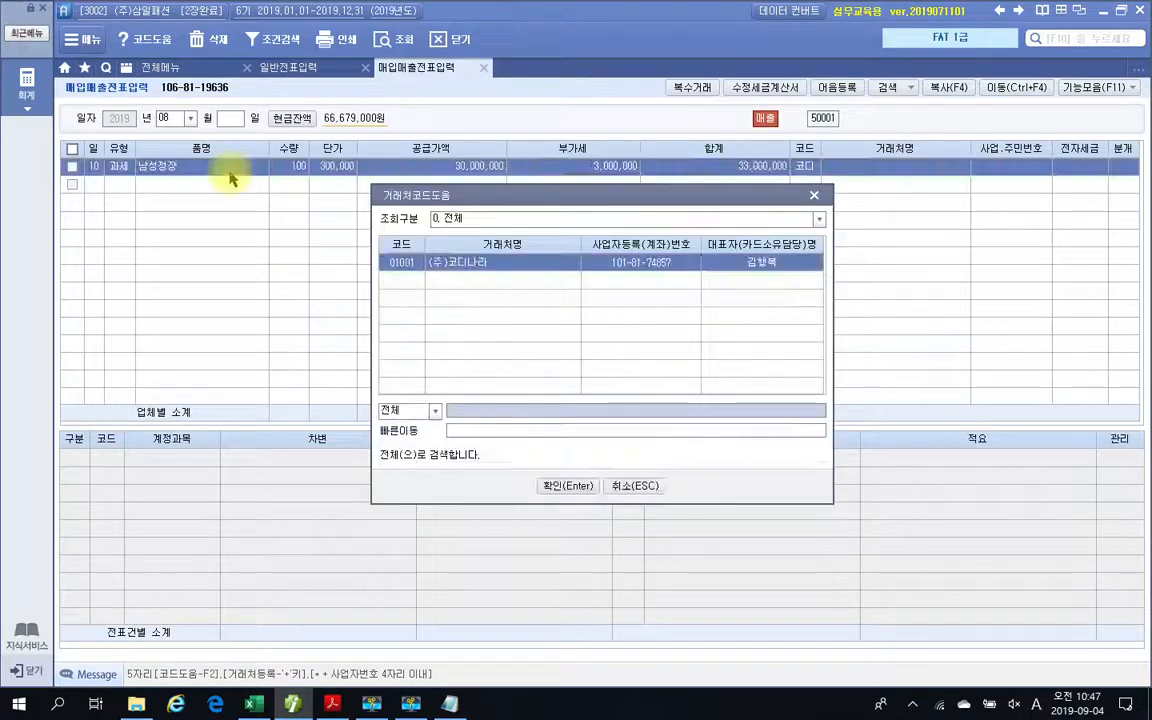
{"action": "key", "text": "Return"}
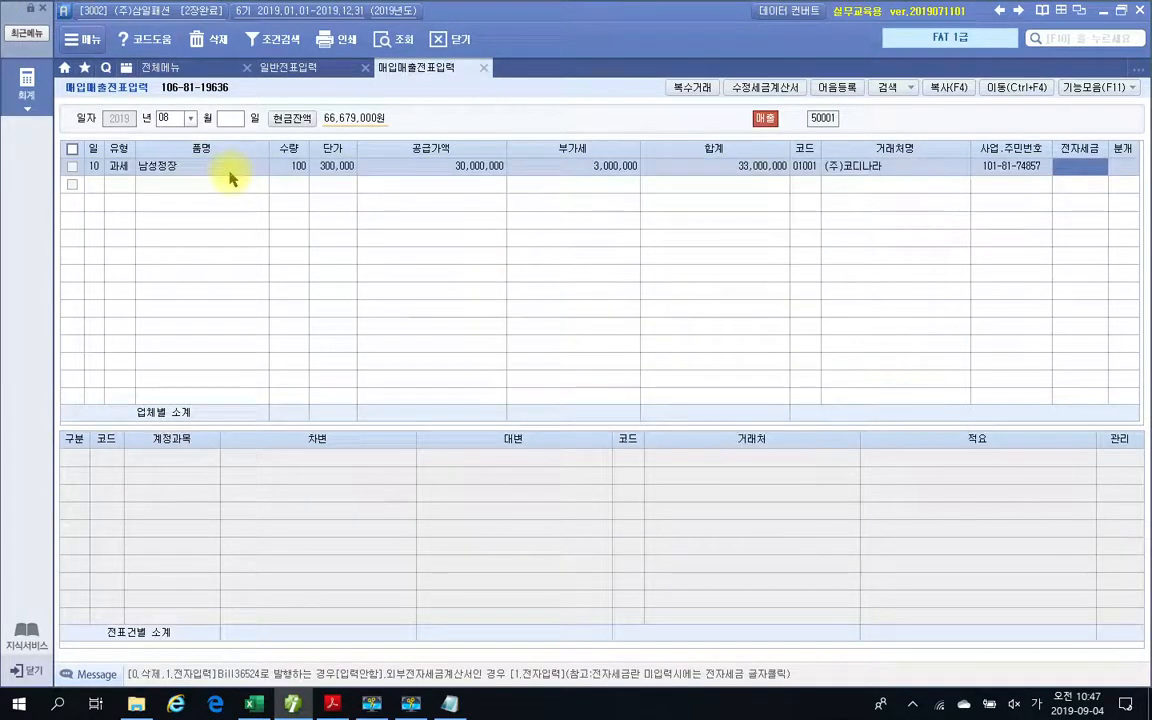
{"action": "key", "text": "1"}
{"action": "key", "text": "Return"}
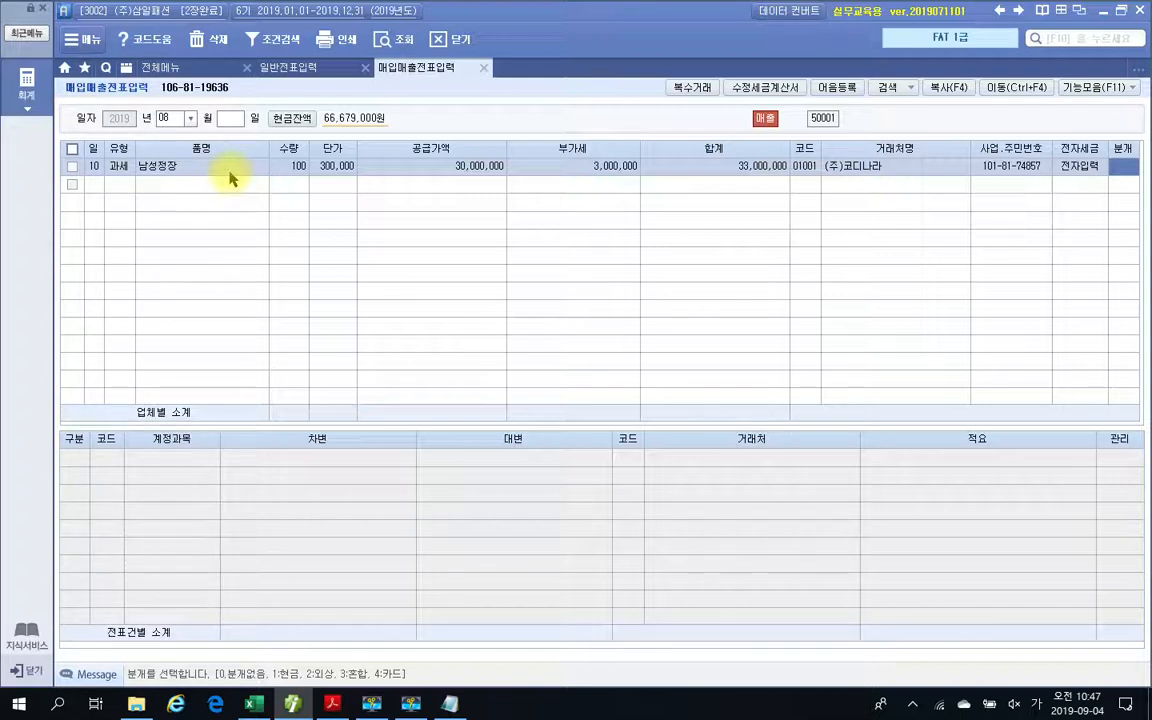
{"action": "type", "text": "1"}
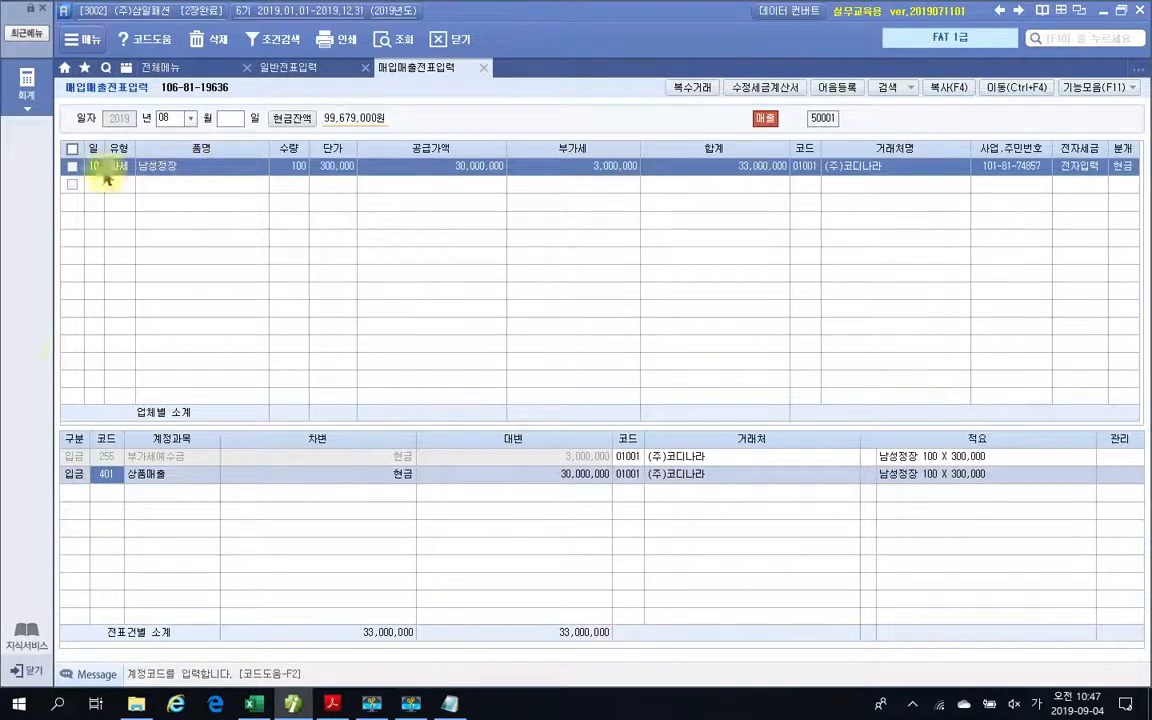
Check the 부가세예수금 and 상품매출 lines in the voucher's journal entry.
{"action": "left_click", "coordinate": [104, 458]}
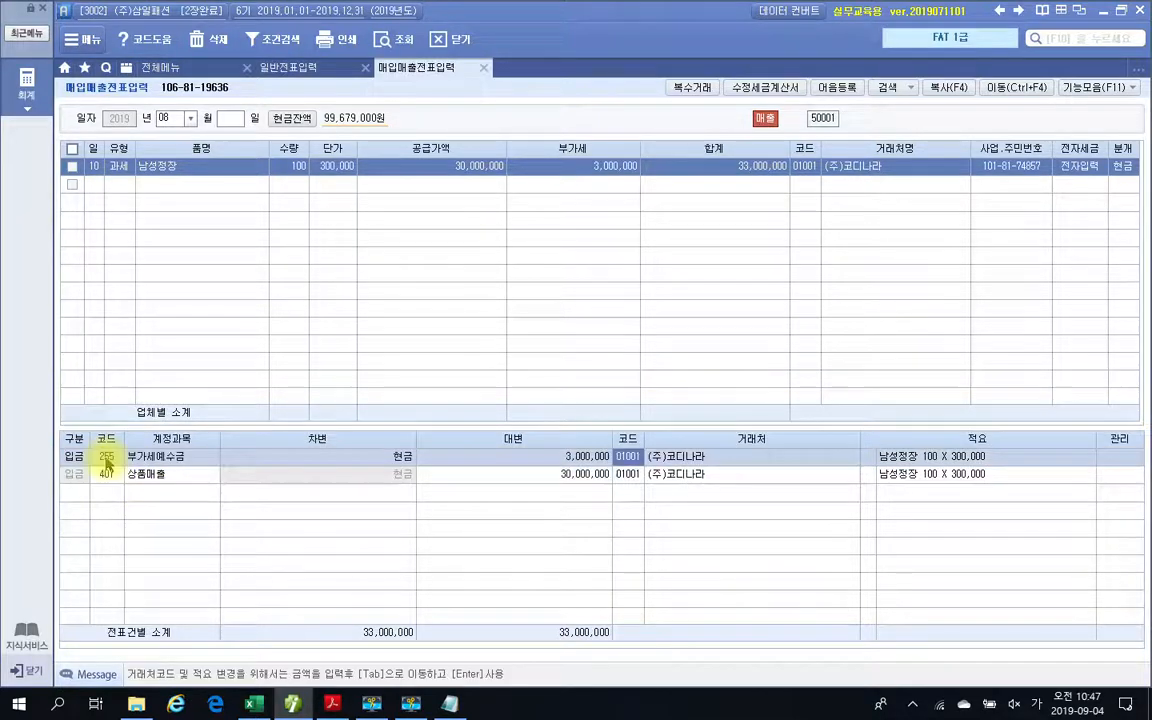
{"action": "left_click", "coordinate": [105, 478]}
{"action": "left_click", "coordinate": [103, 458]}
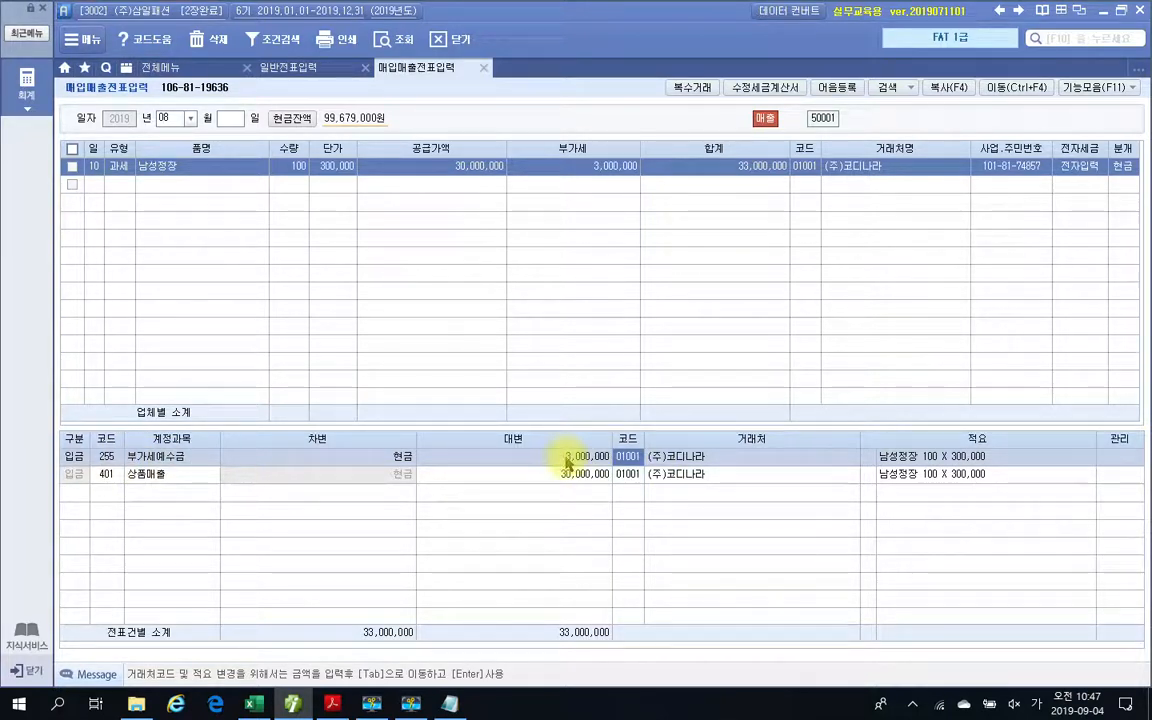
{"action": "left_click", "coordinate": [110, 475]}
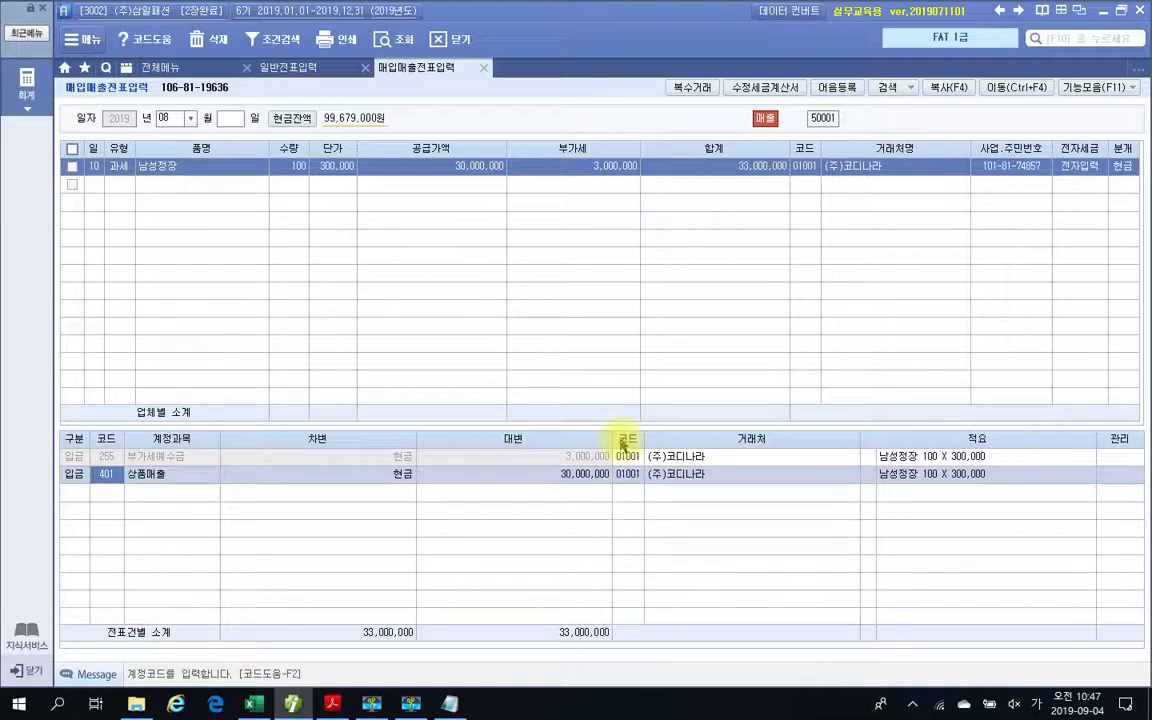
Switch to the PDF textbook, highlight '품명은 복수거래로' in 수행 2, and circle the month and day cells of its two item rows.
{"action": "left_click", "coordinate": [332, 704]}
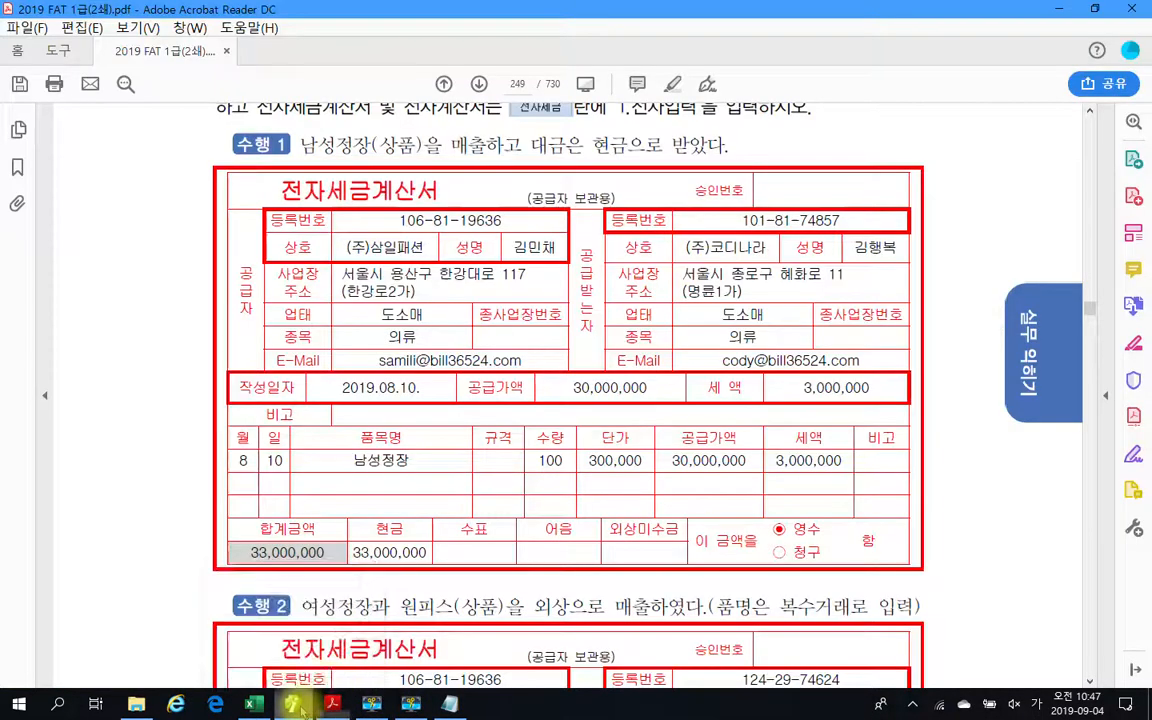
{"action": "scroll", "coordinate": [465, 525], "scroll_direction": "down", "scroll_amount": 5}
{"action": "scroll", "coordinate": [467, 525], "scroll_direction": "down", "scroll_amount": 4}
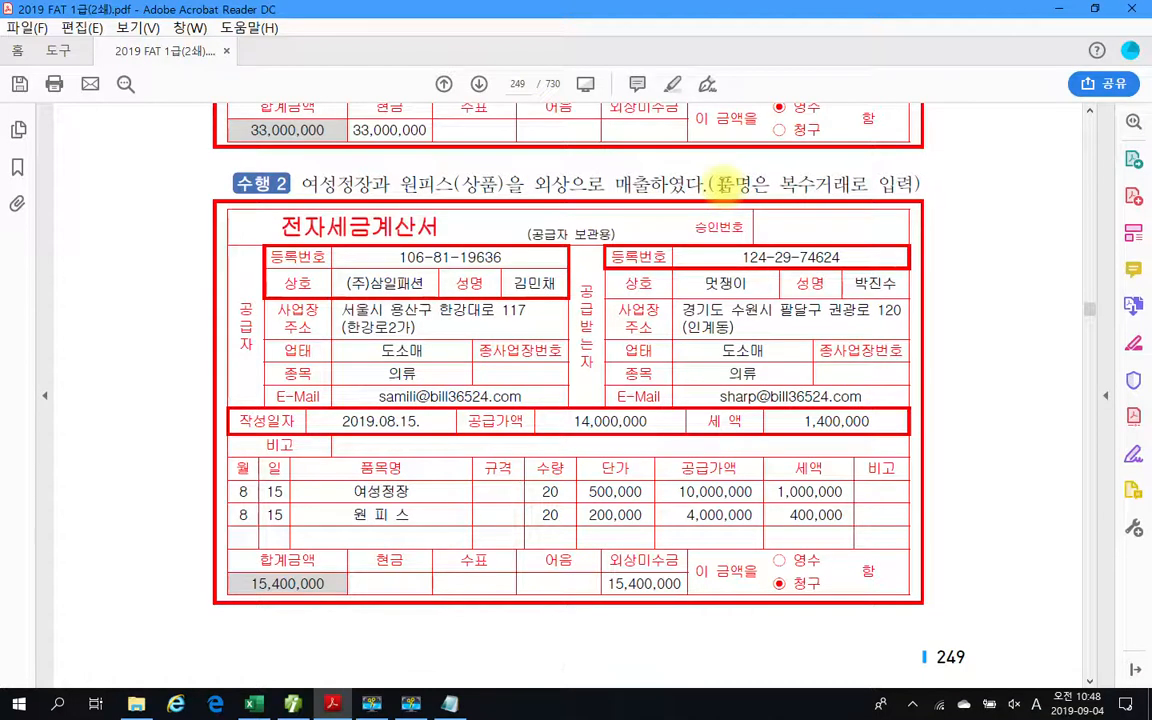
{"action": "left_click_drag", "start_coordinate": [716, 183], "coordinate": [870, 184]}
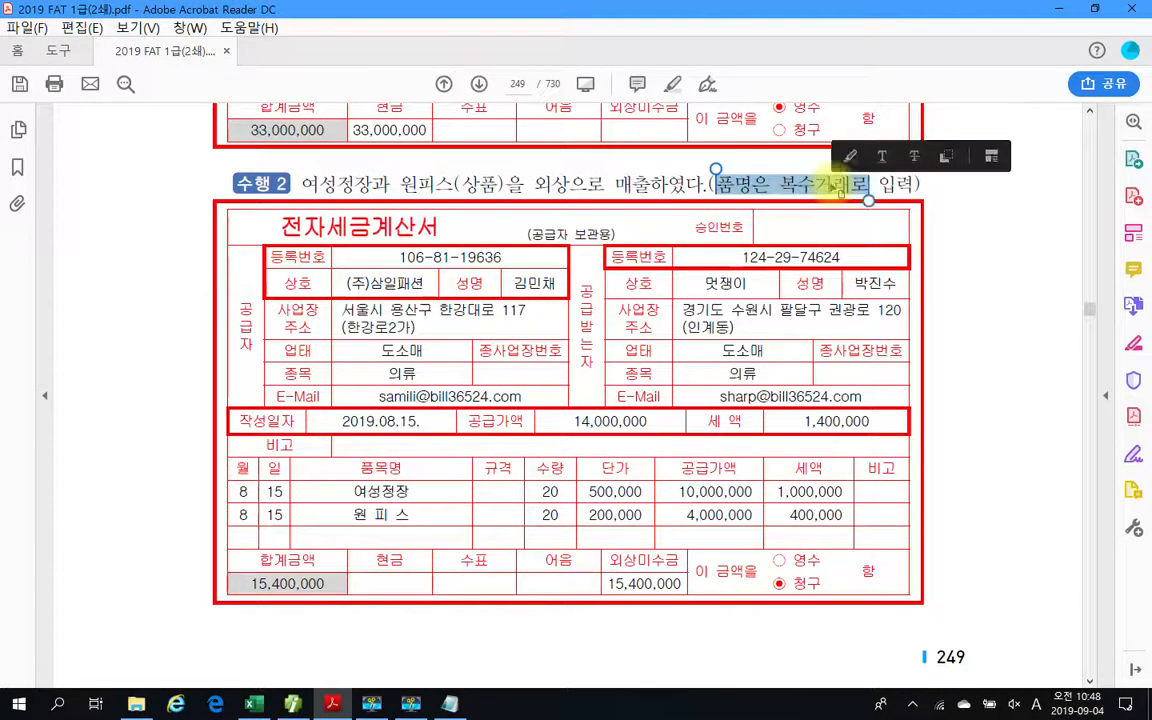
{"action": "right_click", "coordinate": [834, 186]}
{"action": "left_click", "coordinate": [893, 231]}
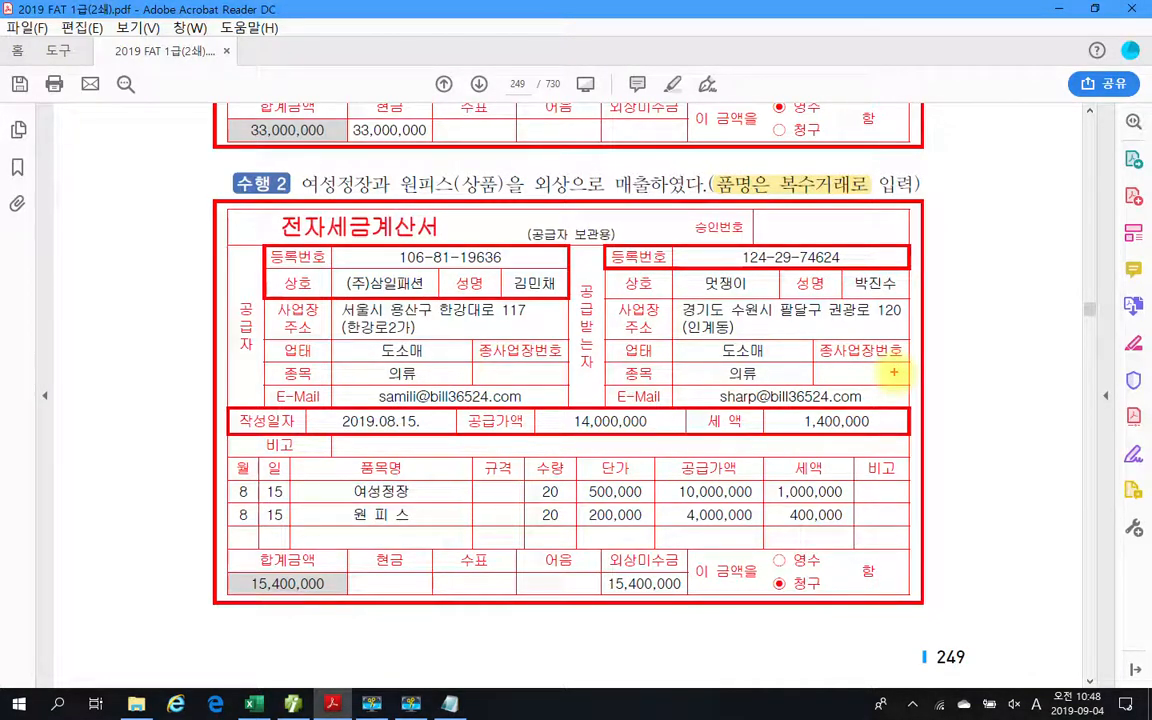
{"action": "mouse_move", "coordinate": [278, 472]}
{"action": "left_mouse_down"}
{"action": "mouse_move", "coordinate": [300, 535]}
{"action": "mouse_move", "coordinate": [285, 487]}
{"action": "left_mouse_up"}
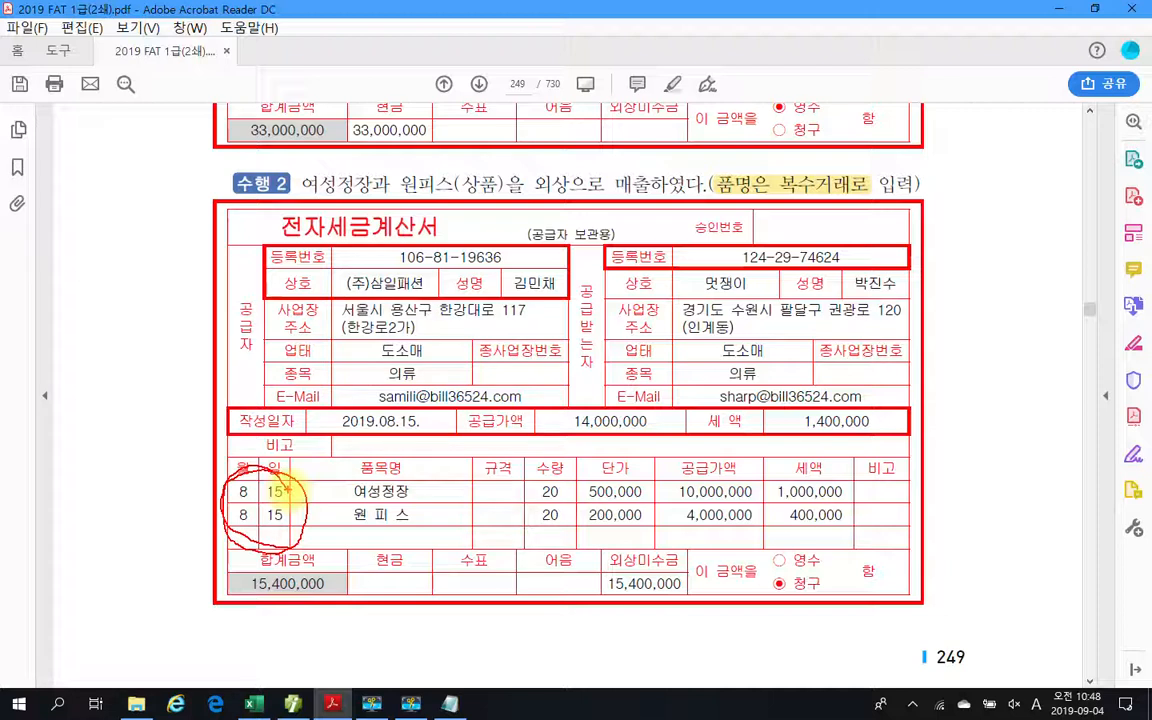
Circle 수행 2's 작성일자 and underline and circle its two item rows, then clear the markings.
{"action": "mouse_move", "coordinate": [320, 390]}
{"action": "left_mouse_down"}
{"action": "mouse_move", "coordinate": [272, 405]}
{"action": "mouse_move", "coordinate": [406, 442]}
{"action": "mouse_move", "coordinate": [300, 392]}
{"action": "mouse_move", "coordinate": [437, 415]}
{"action": "left_mouse_up"}
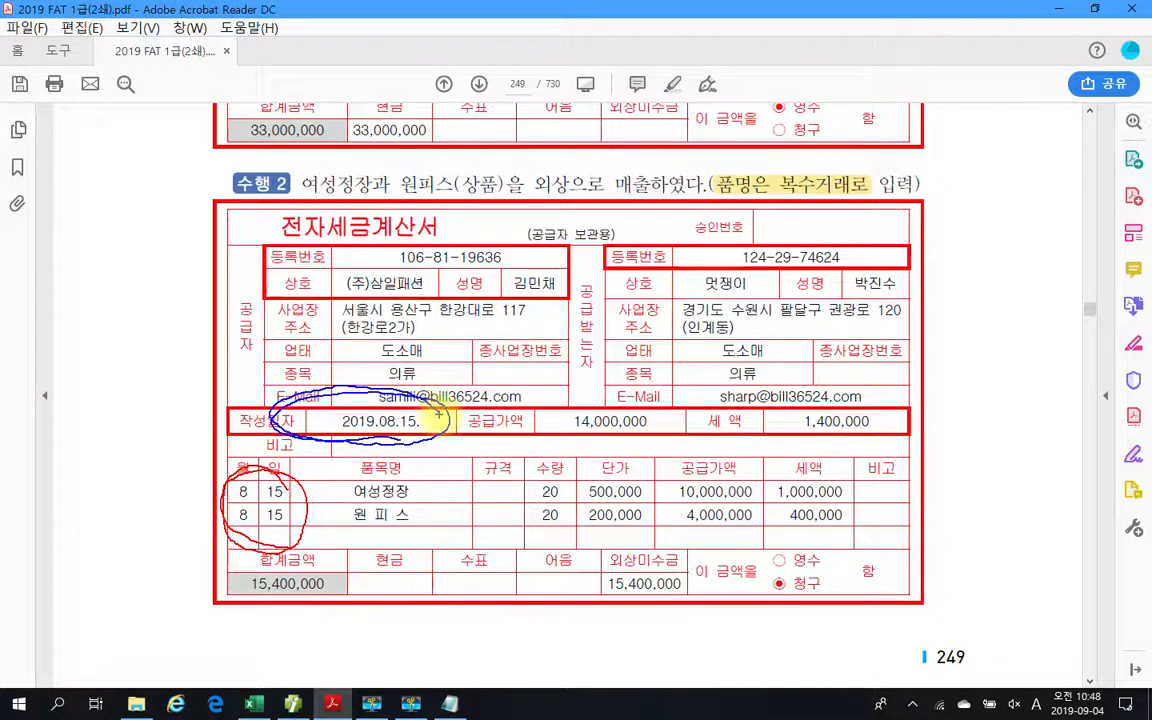
{"action": "left_click_drag", "start_coordinate": [215, 502], "coordinate": [313, 506]}
{"action": "left_click_drag", "start_coordinate": [198, 532], "coordinate": [330, 542]}
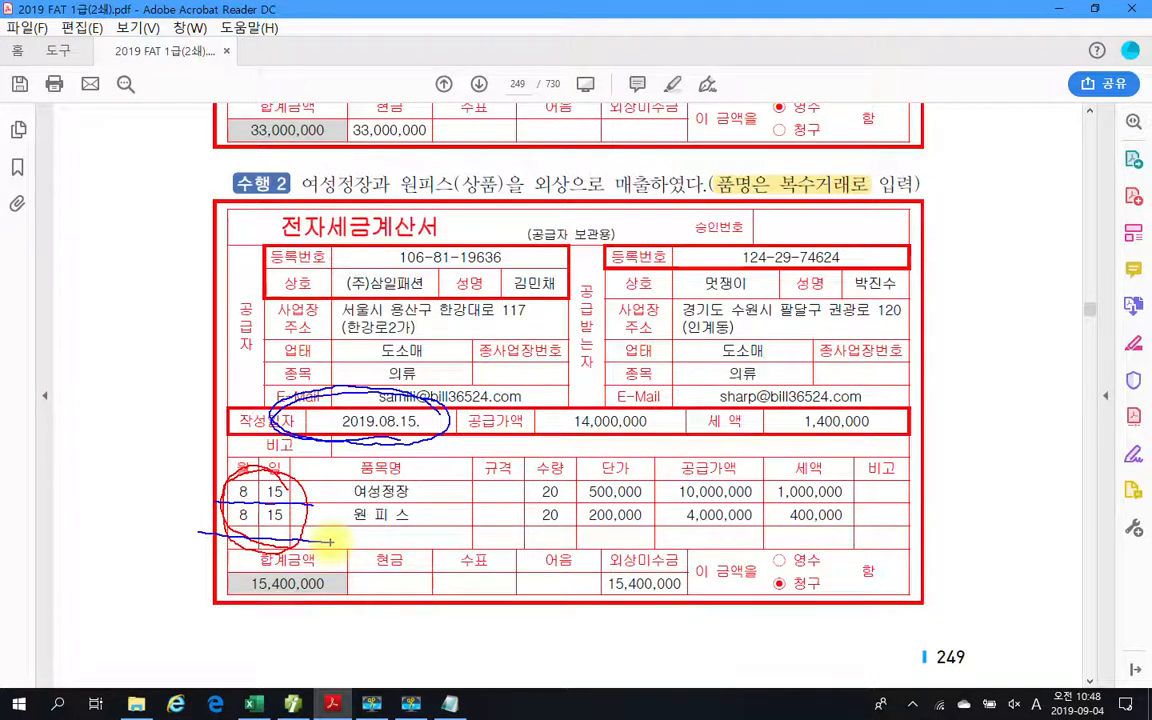
{"action": "left_click_drag", "start_coordinate": [220, 508], "coordinate": [315, 511]}
{"action": "left_click_drag", "start_coordinate": [232, 507], "coordinate": [437, 508]}
{"action": "left_click_drag", "start_coordinate": [334, 529], "coordinate": [434, 530]}
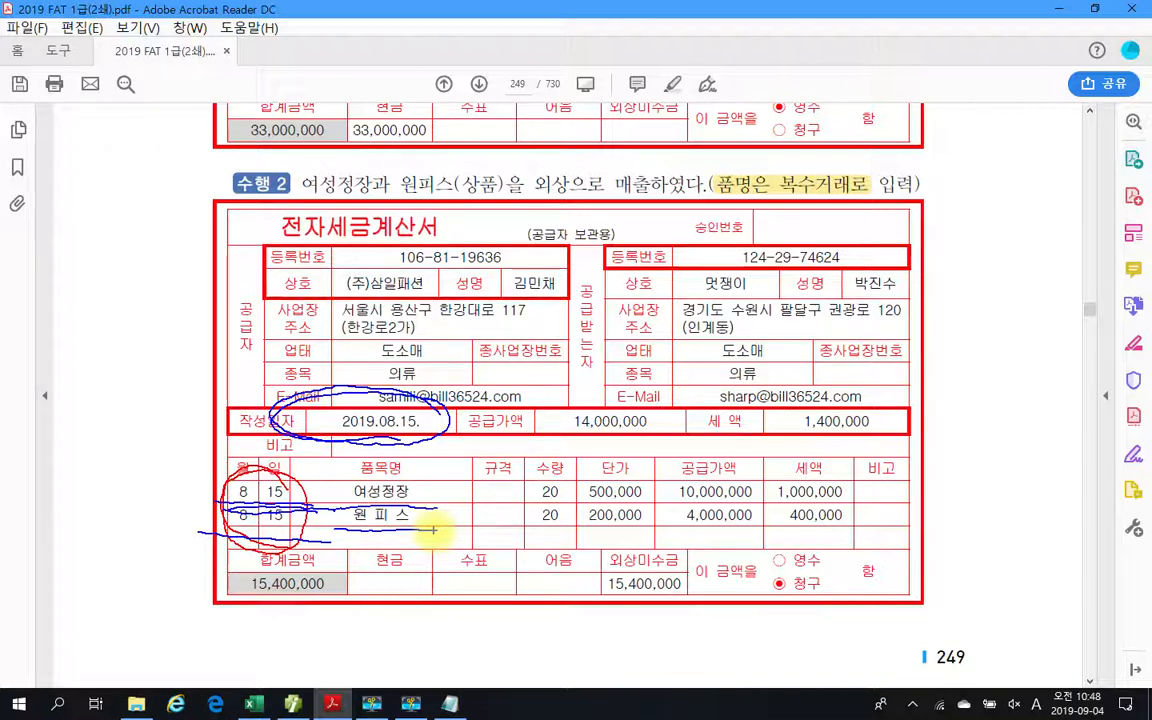
{"action": "mouse_move", "coordinate": [431, 530]}
{"action": "left_mouse_down"}
{"action": "mouse_move", "coordinate": [250, 495]}
{"action": "mouse_move", "coordinate": [320, 462]}
{"action": "mouse_move", "coordinate": [405, 500]}
{"action": "mouse_move", "coordinate": [388, 550]}
{"action": "left_mouse_up"}
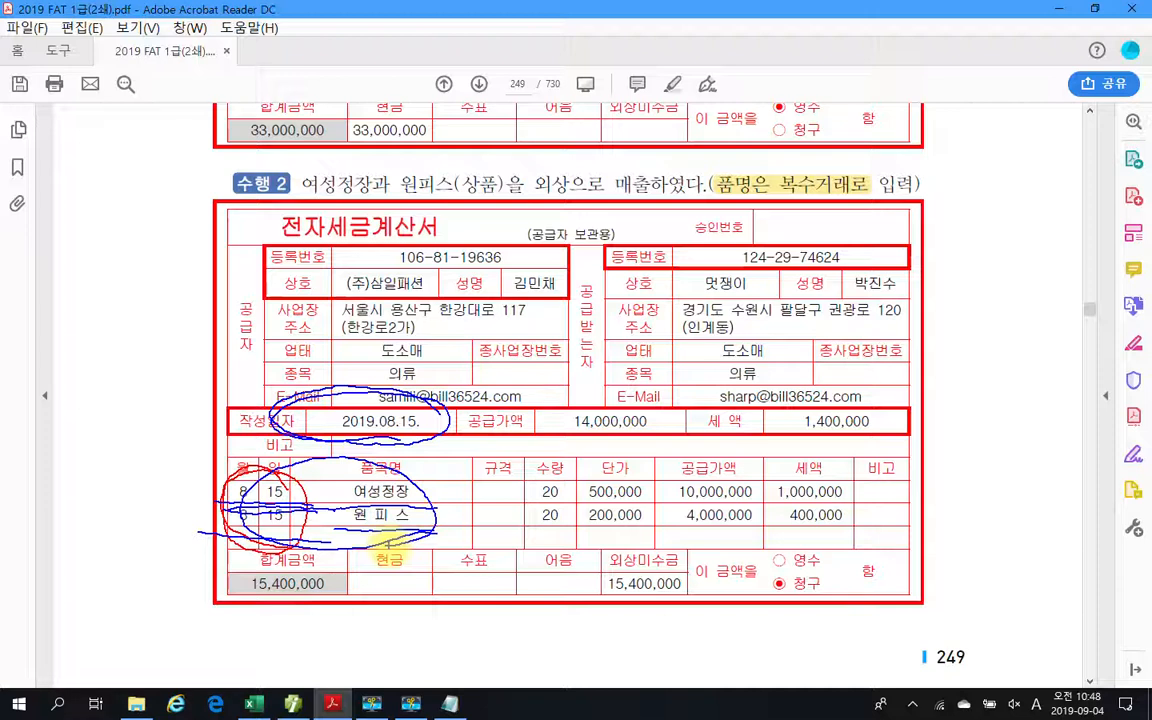
{"action": "key", "text": "Escape"}
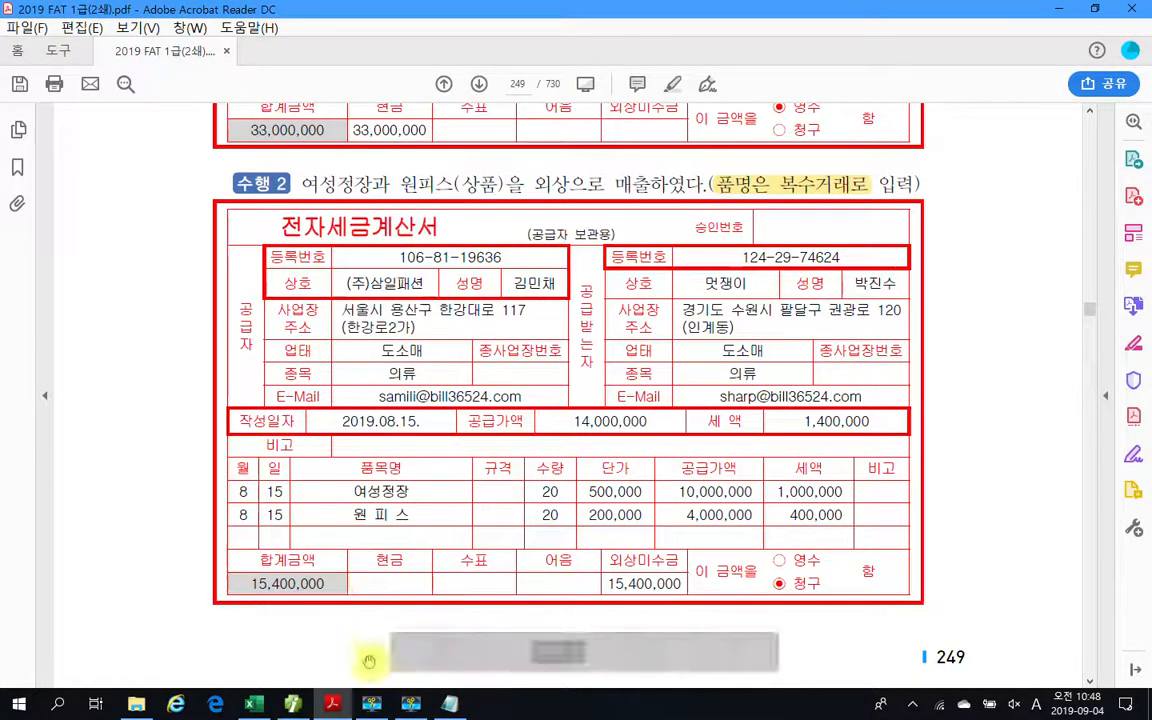
Switch to 더존 iPlus and start a new August sales row with day 15 and type 11.과세.
{"action": "left_click", "coordinate": [300, 708]}
{"action": "left_click", "coordinate": [93, 187]}
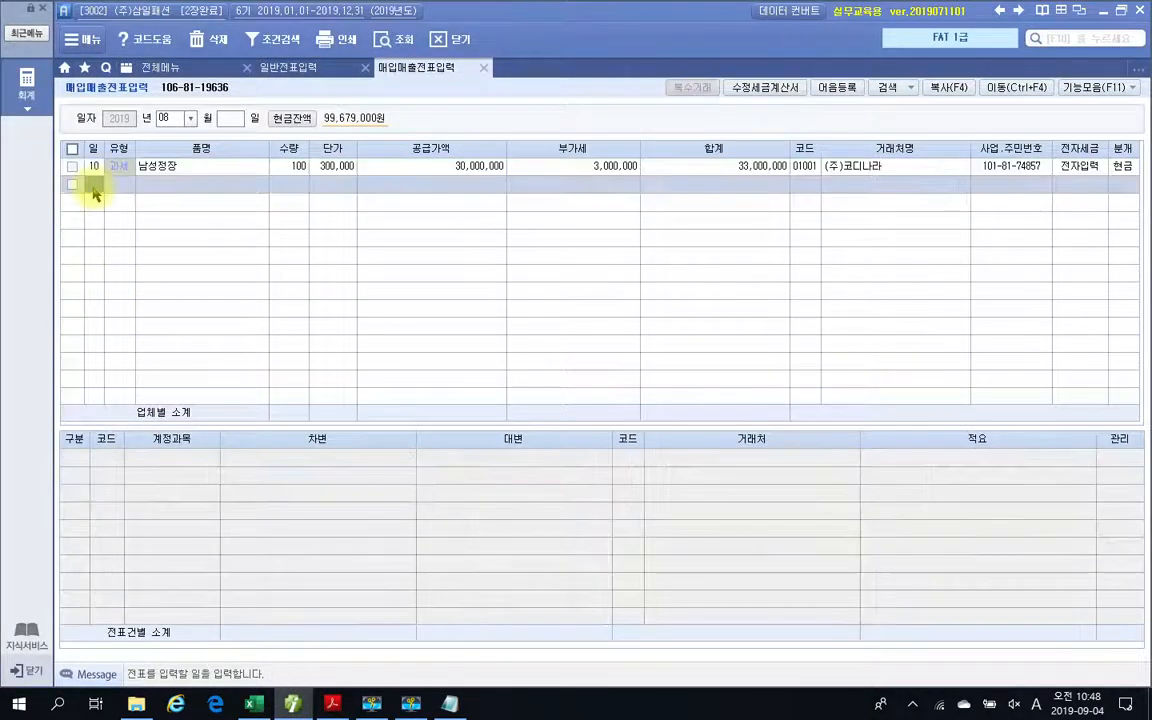
{"action": "type", "text": "15"}
{"action": "key", "text": "Return"}
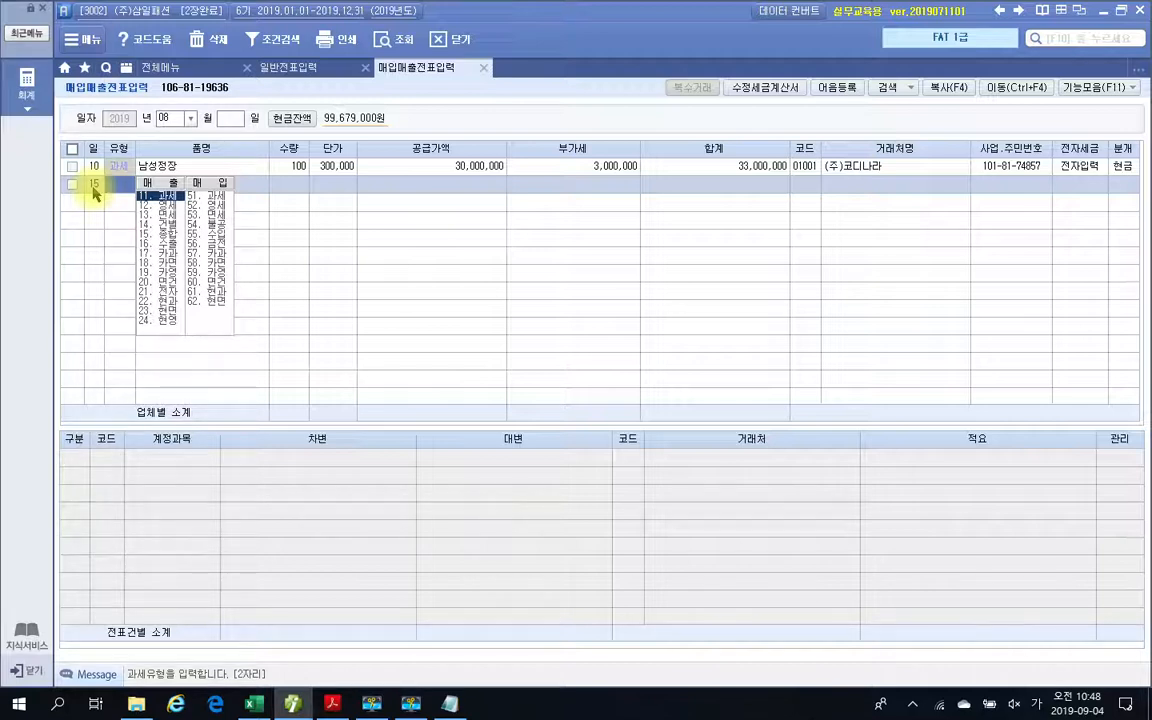
{"action": "type", "text": "11"}
{"action": "key", "text": "Return"}
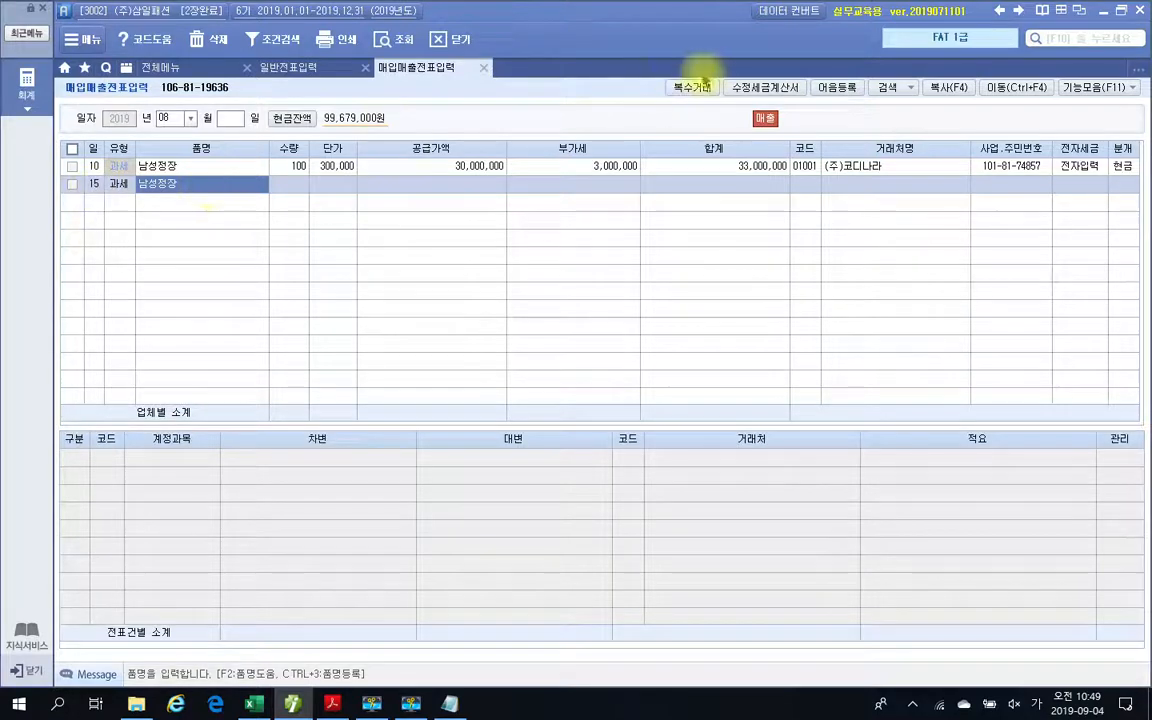
Open 복수거래 for the day-15 sale and enter 여성정장 as the first item.
{"action": "left_click", "coordinate": [687, 91]}
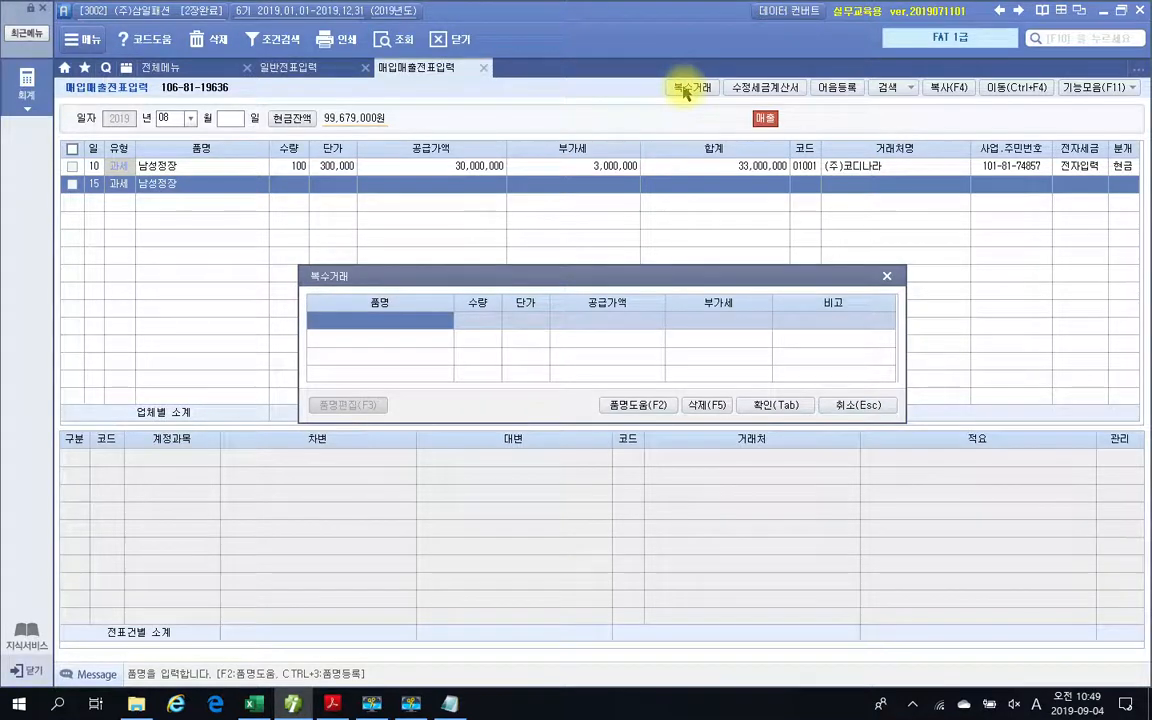
{"action": "type", "text": "dutjd"}
{"action": "key", "text": "BackSpace"}
{"action": "key", "text": "BackSpace"}
{"action": "key", "text": "BackSpace"}
{"action": "key", "text": "BackSpace"}
{"action": "key", "text": "BackSpace"}
{"action": "key", "text": "BackSpace"}
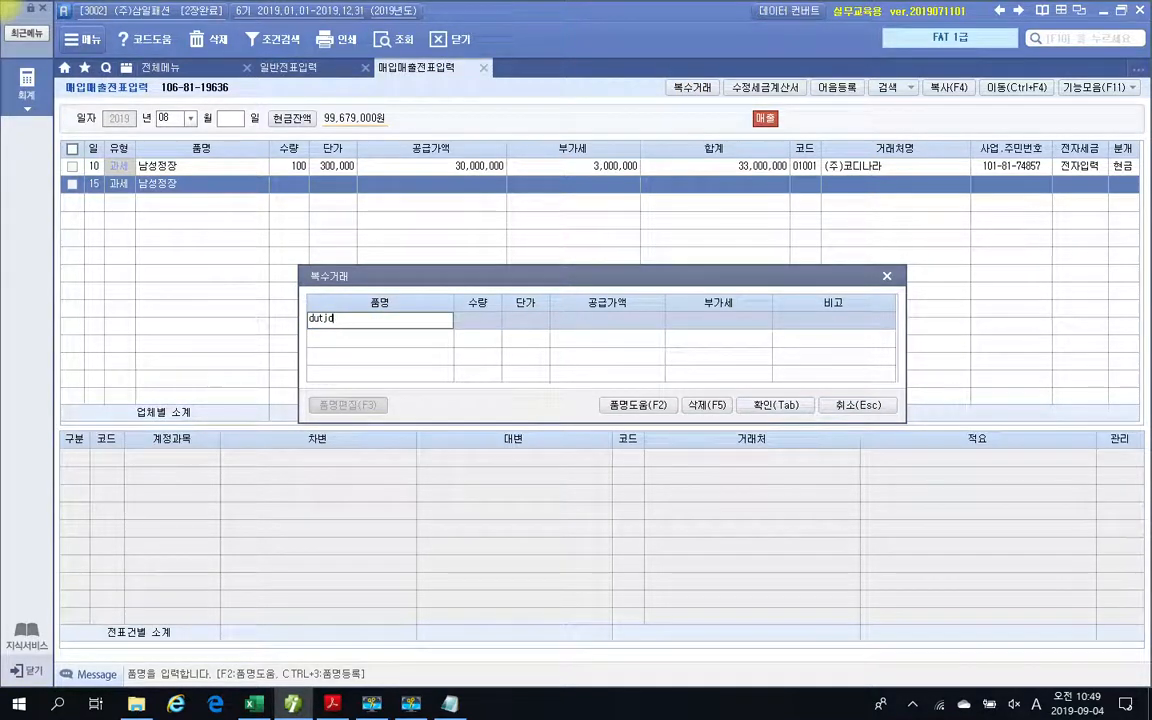
{"action": "key", "text": "Hangul"}
{"action": "type", "text": "ㅇㅕ성정장"}
{"action": "key", "text": "Return"}
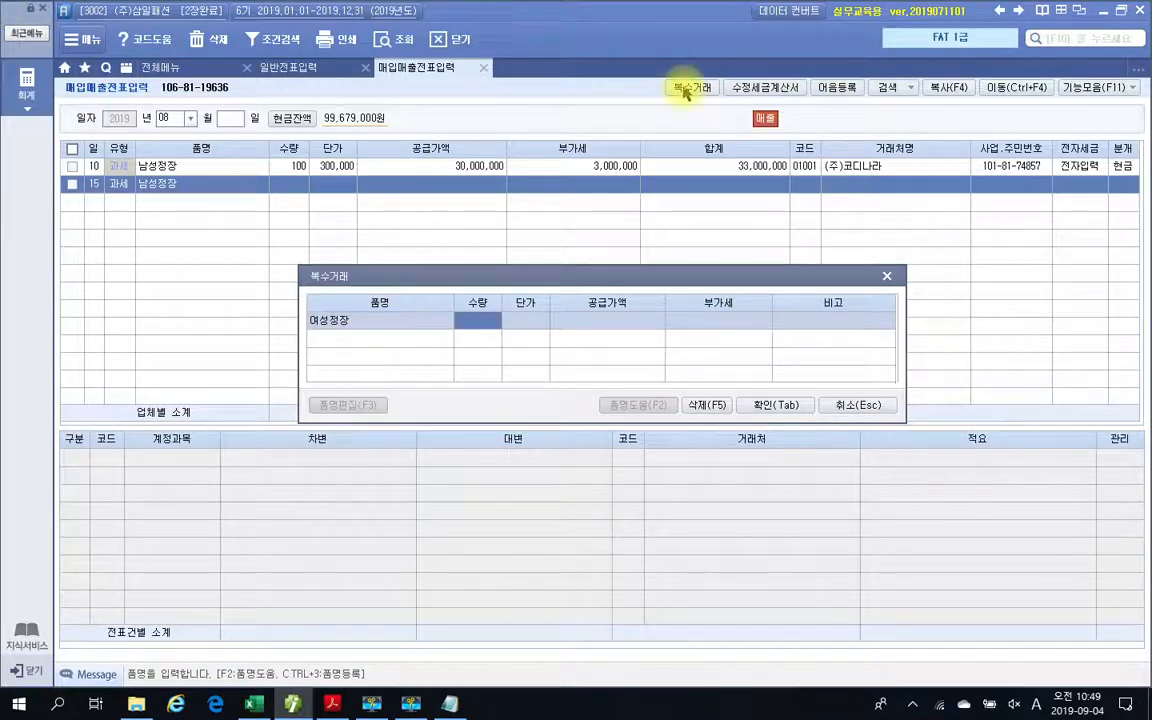
Set 여성정장 to quantity 20 and unit price 500,000, accepting the calculated 공급가액 and 부가세.
{"action": "type", "text": "20"}
{"action": "key", "text": "Return"}
{"action": "type", "text": "500"}
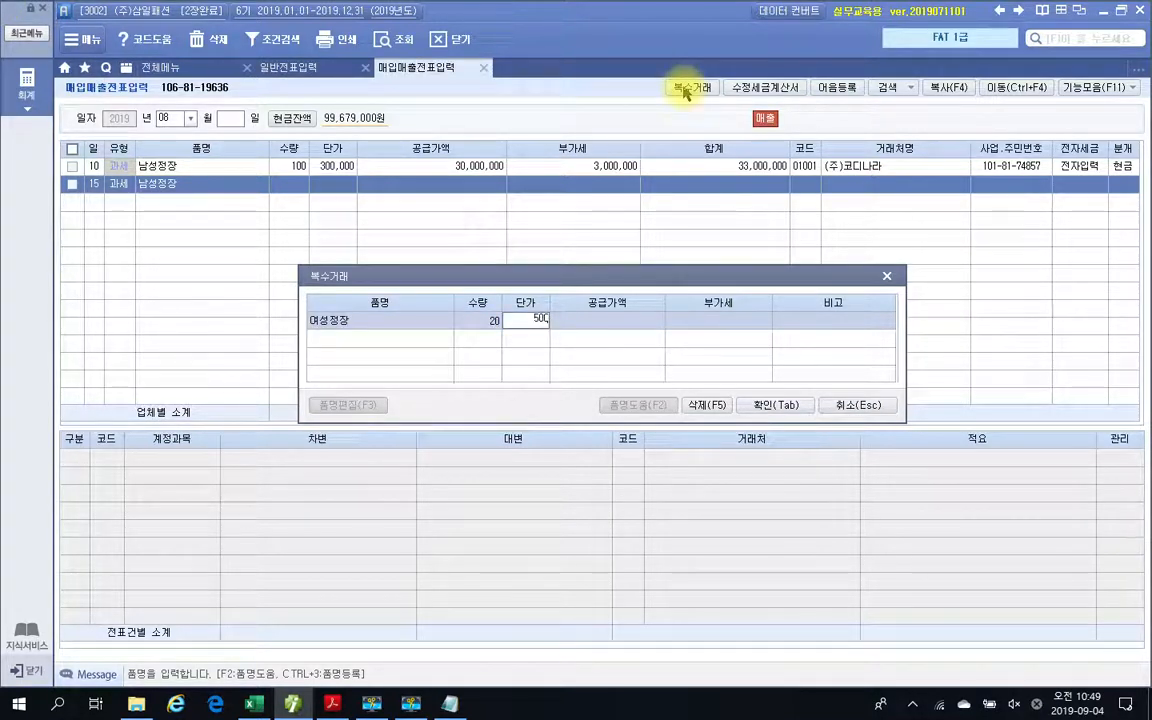
{"action": "type", "text": ",000"}
{"action": "key", "text": "Return"}
{"action": "key", "text": "Return"}
{"action": "key", "text": "Return"}
{"action": "key", "text": "Return"}
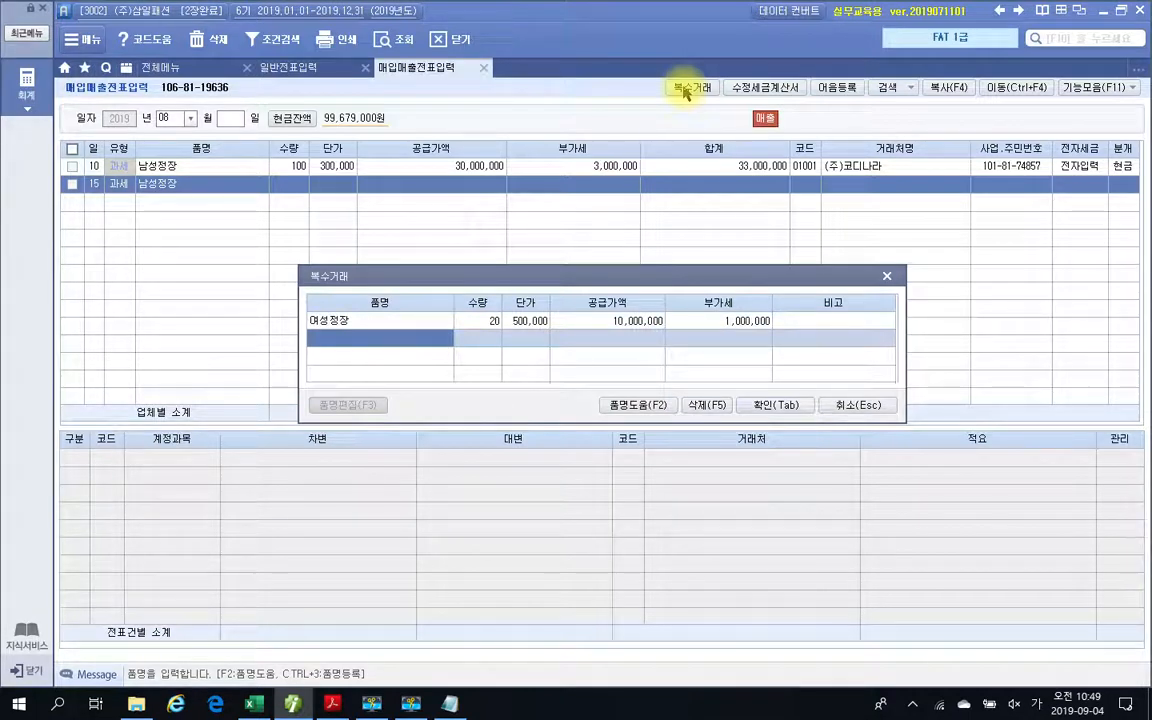
Enter 원피스 as the second 복수거래 item.
{"action": "type", "text": "우궈"}
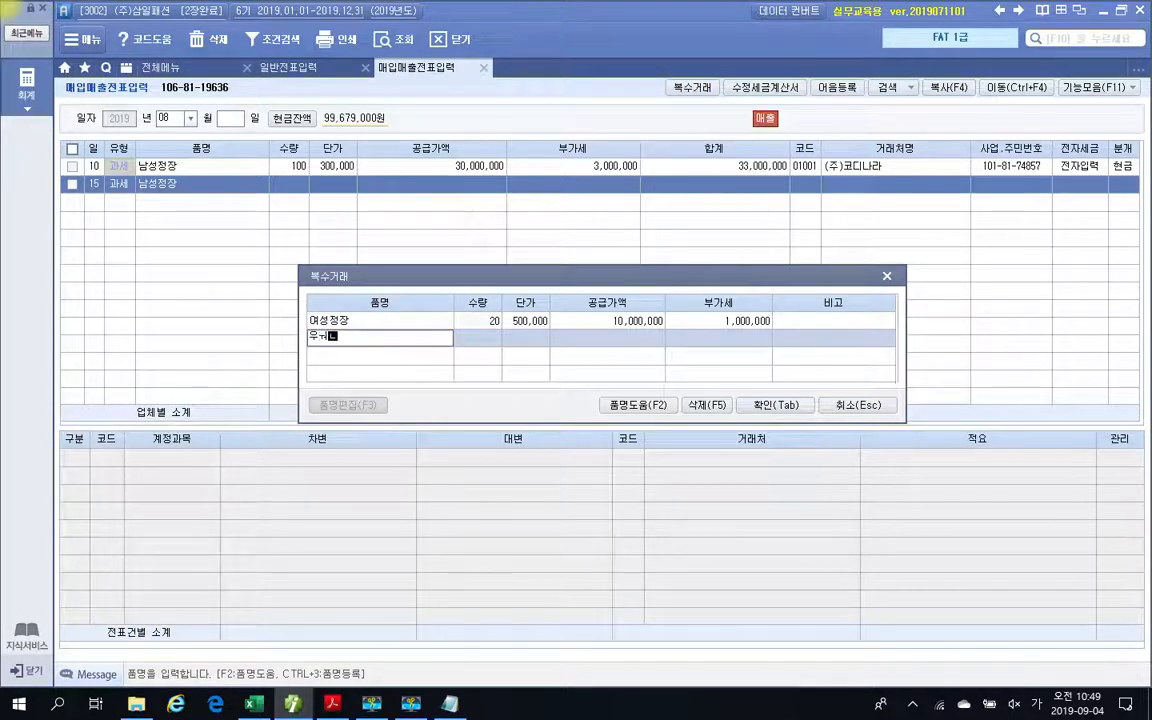
{"action": "key", "text": "BackSpace"}
{"action": "key", "text": "BackSpace"}
{"action": "key", "text": "BackSpace"}
{"action": "type", "text": "원피스"}
{"action": "key", "text": "Return"}
Set 원피스 to quantity 20 and unit price 200,000, accept the calculated amounts, and confirm the 복수거래 entry.
{"action": "type", "text": "ㅎ"}
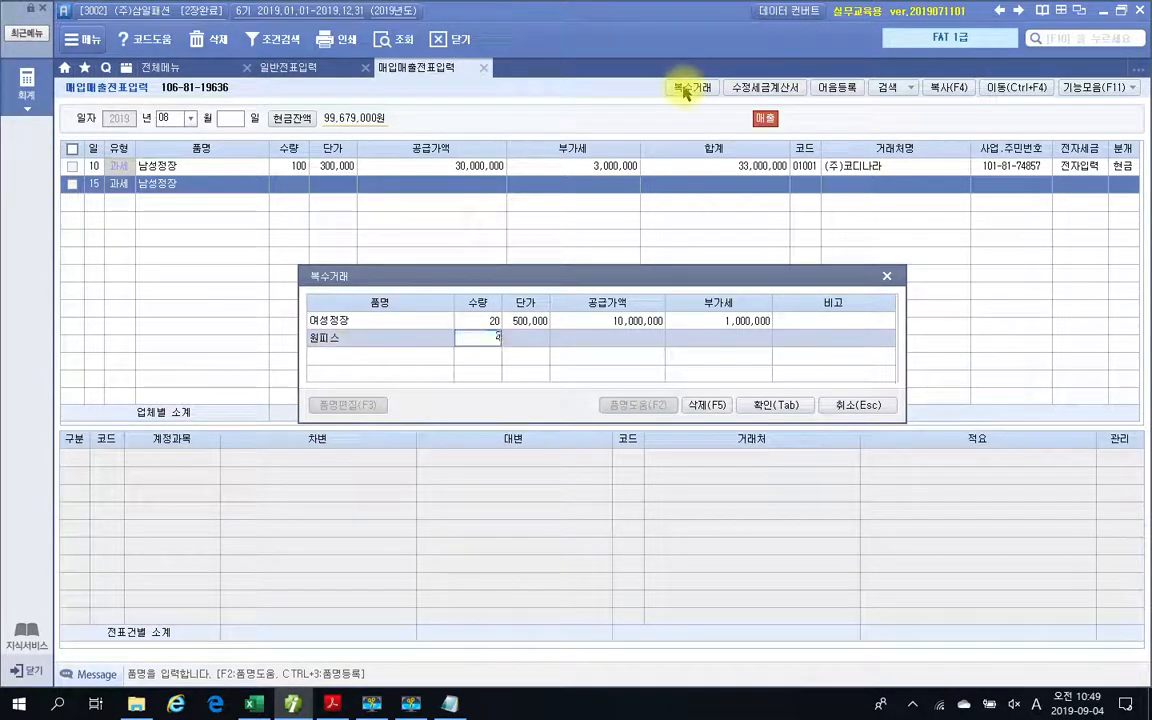
{"action": "key", "text": "BackSpace"}
{"action": "type", "text": "20"}
{"action": "key", "text": "Return"}
{"action": "type", "text": "200000"}
{"action": "key", "text": "Return"}
{"action": "key", "text": "Return"}
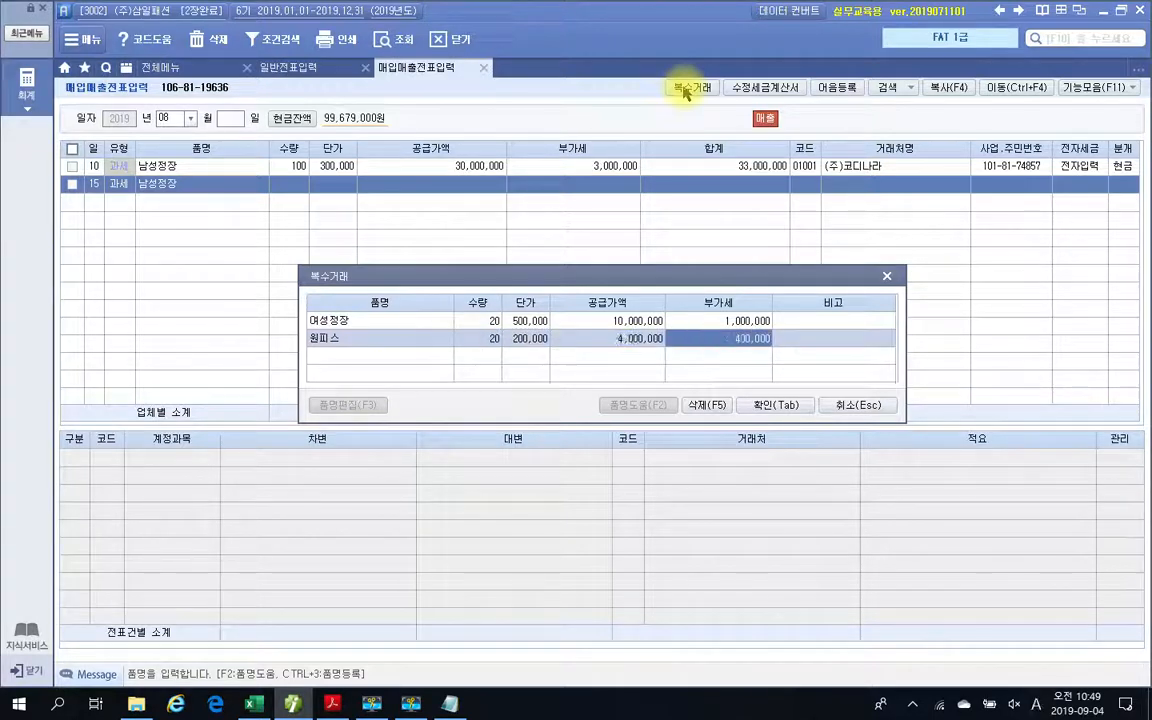
{"action": "key", "text": "Return"}
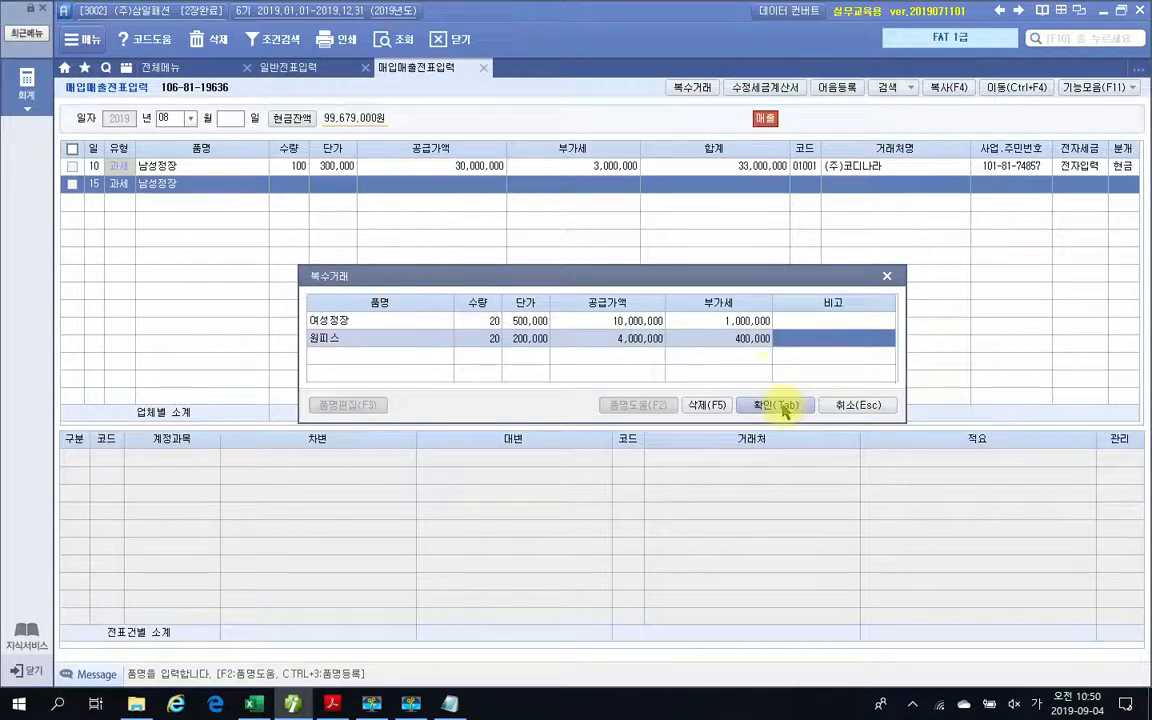
{"action": "key", "text": "Tab"}
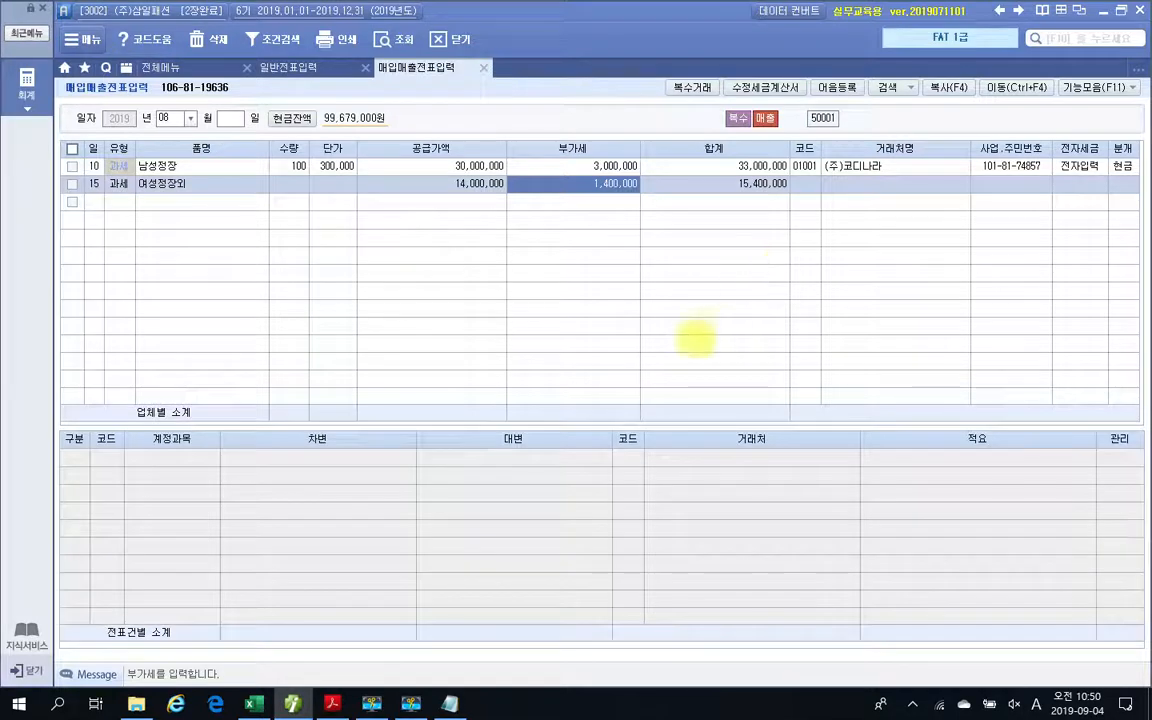
Mark the 품명 and 합계 of the day-15 sale for review, then clear the markings.
{"action": "left_click", "coordinate": [255, 190]}
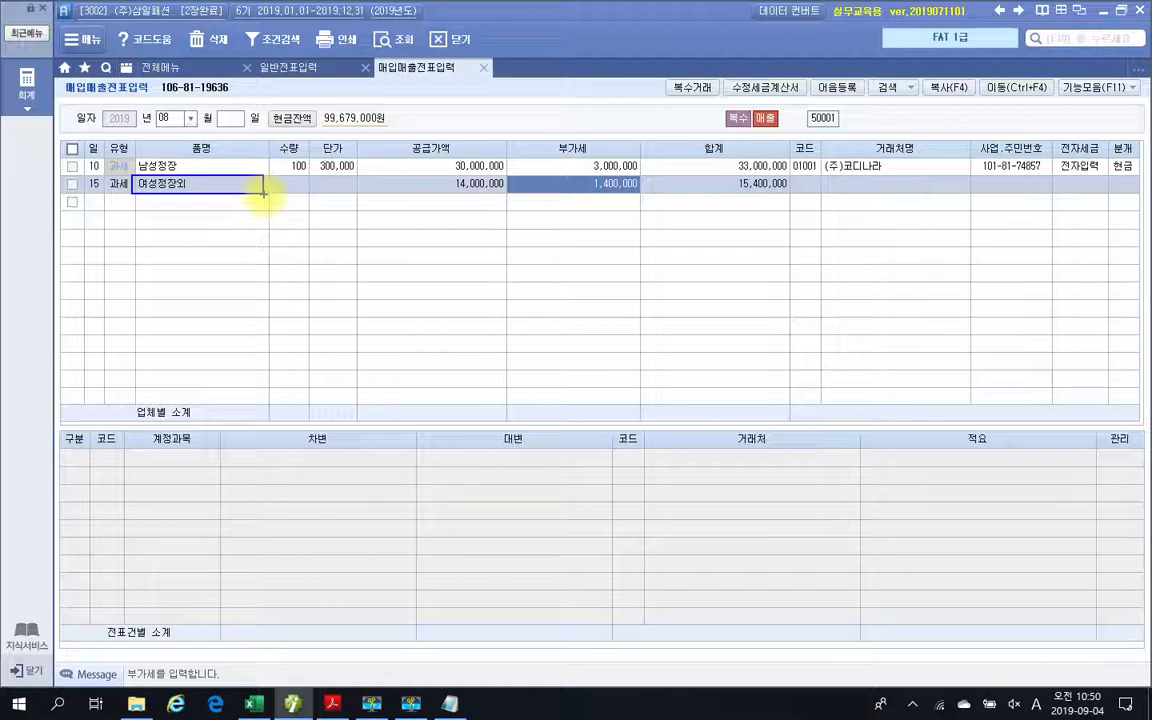
{"action": "mouse_move", "coordinate": [801, 202]}
{"action": "left_mouse_down"}
{"action": "mouse_move", "coordinate": [729, 198]}
{"action": "mouse_move", "coordinate": [758, 175]}
{"action": "mouse_move", "coordinate": [808, 210]}
{"action": "left_mouse_up"}
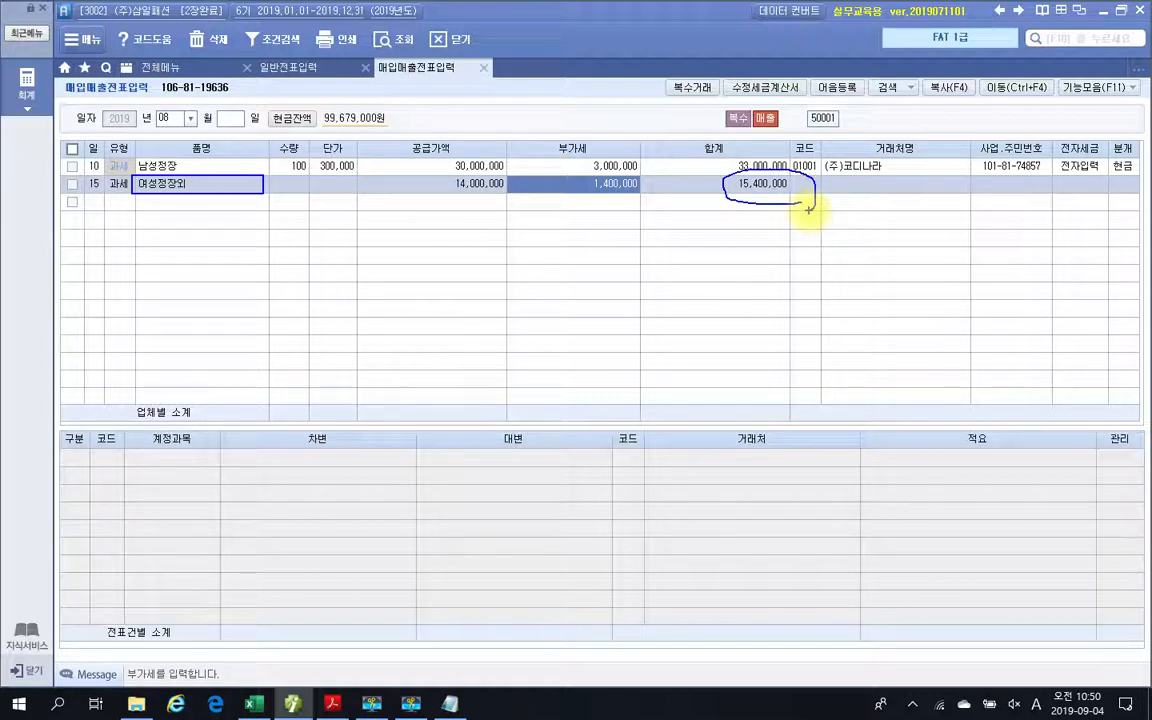
{"action": "key", "text": "Escape"}
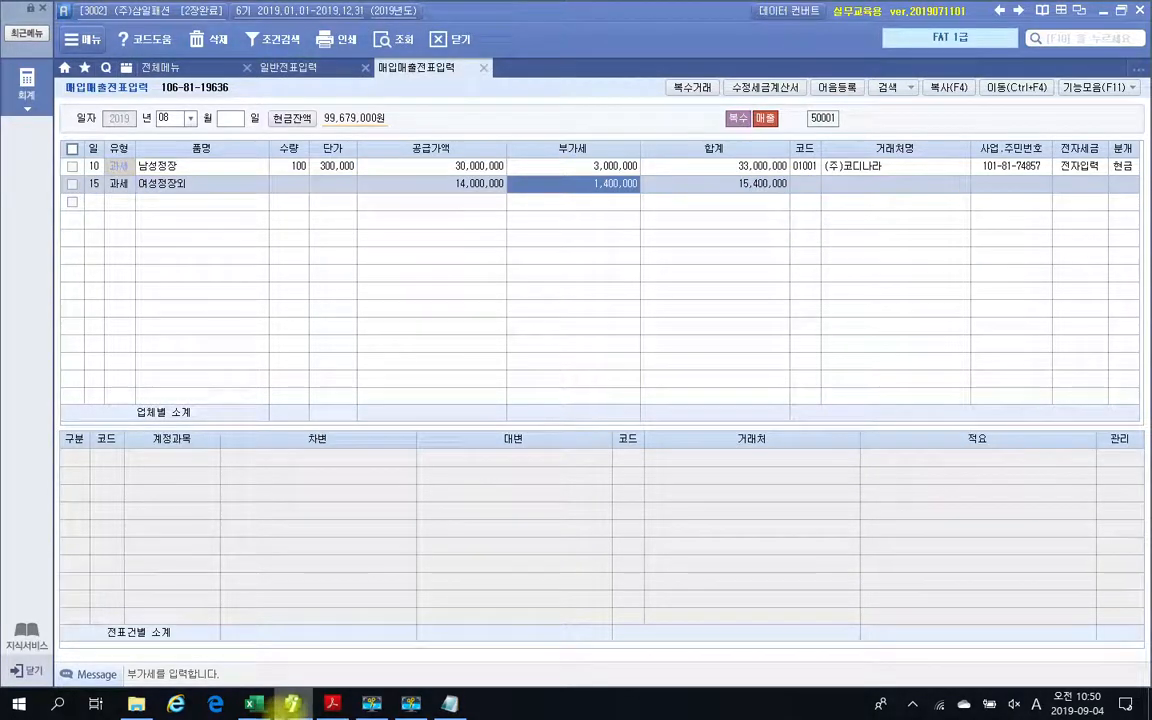
Switch to the PDF textbook, box 수행 2's 합계금액, and underline the 수량 and 단가 of both items.
{"action": "left_click", "coordinate": [329, 704]}
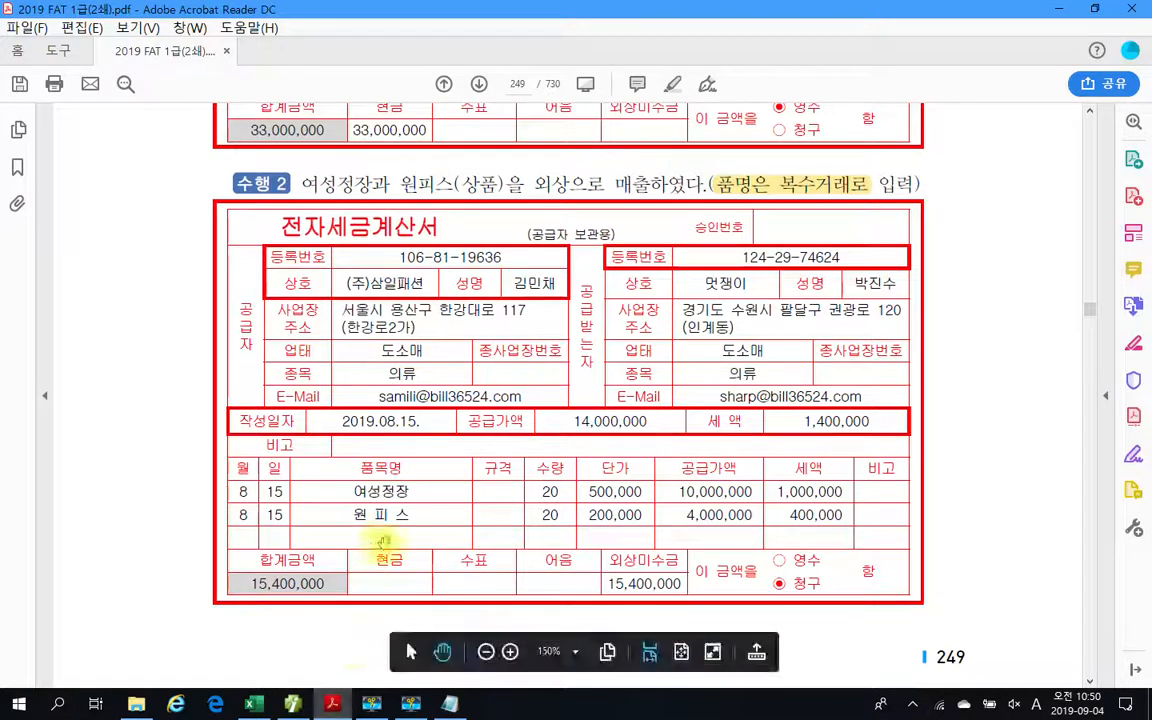
{"action": "left_click_drag", "start_coordinate": [210, 560], "coordinate": [353, 626]}
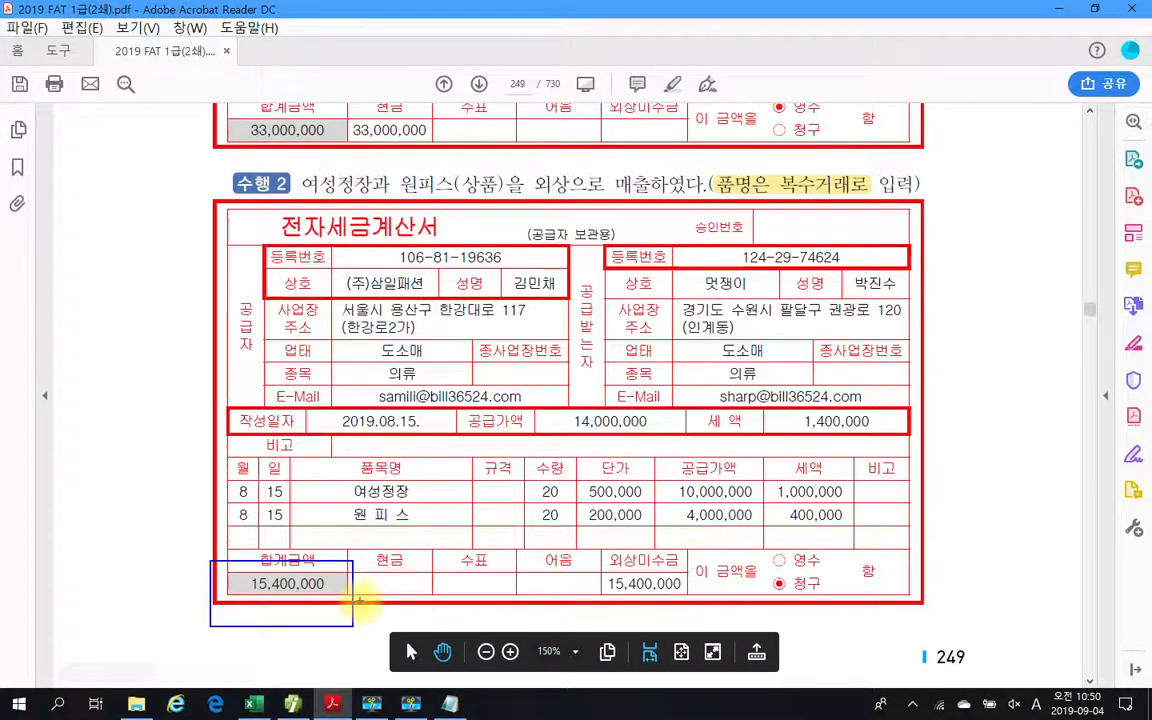
{"action": "left_click_drag", "start_coordinate": [518, 494], "coordinate": [630, 494]}
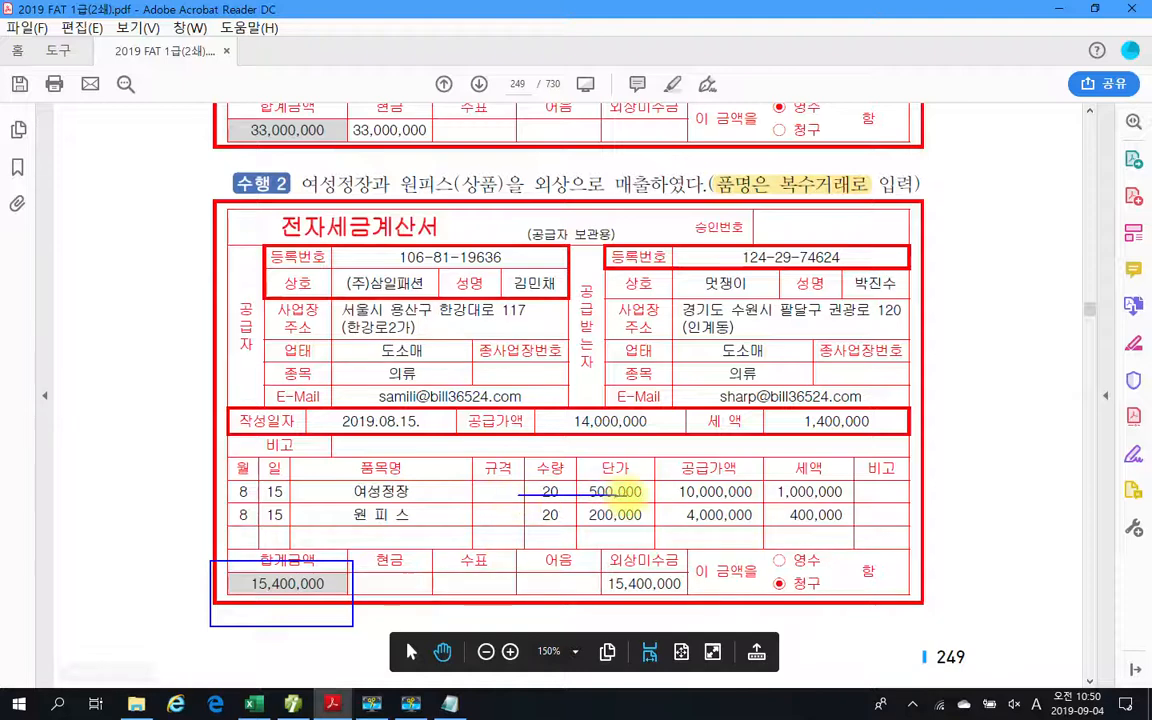
{"action": "left_click_drag", "start_coordinate": [518, 521], "coordinate": [642, 521]}
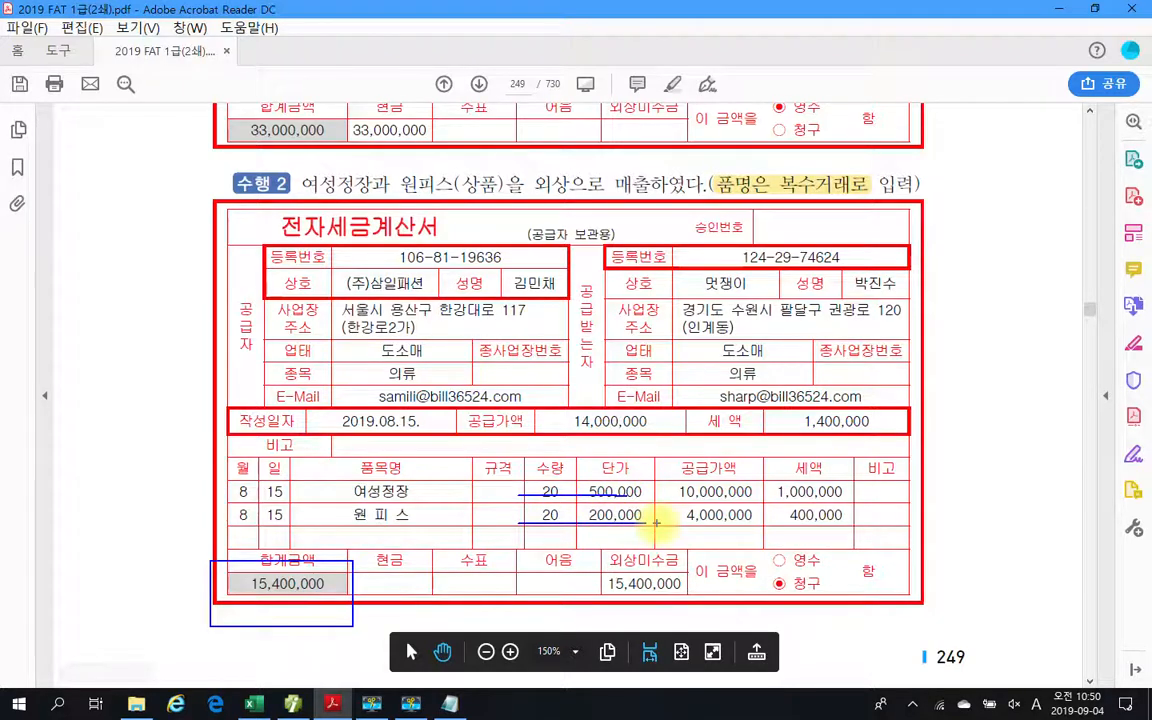
{"action": "key", "text": "Escape"}
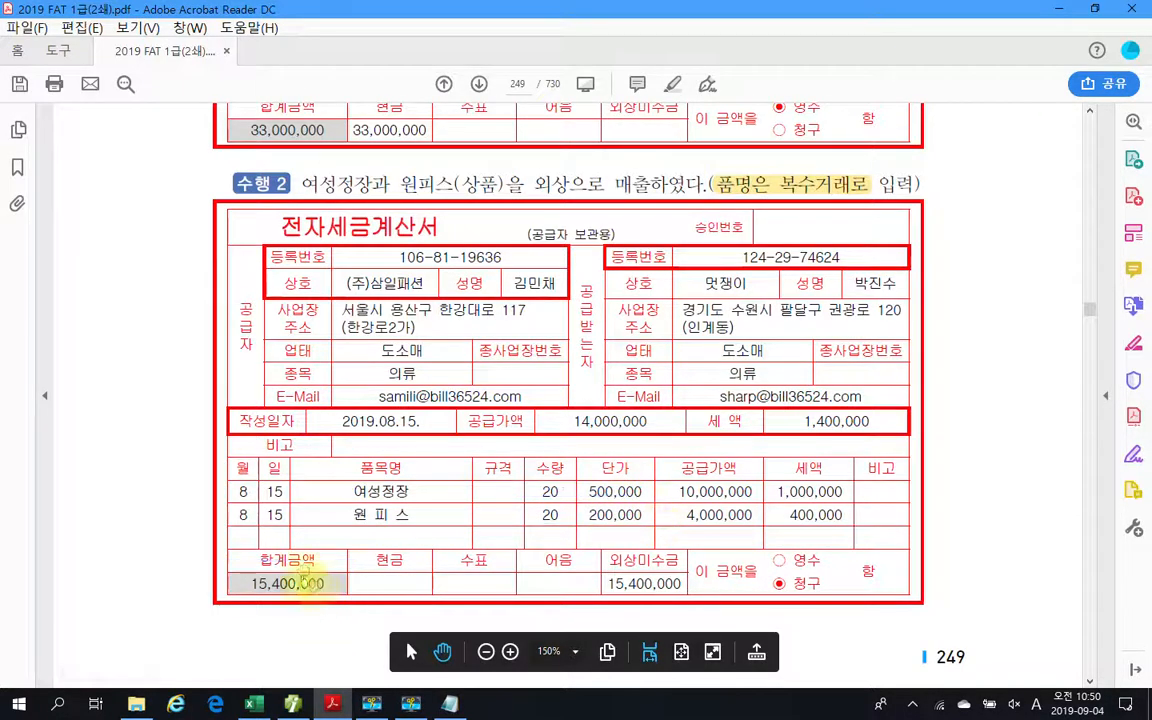
Return to 매입매출전표입력 and circle the day, 유형, and amounts of the 여성정장외 row for review.
{"action": "left_click", "coordinate": [333, 707]}
{"action": "left_click", "coordinate": [333, 707]}
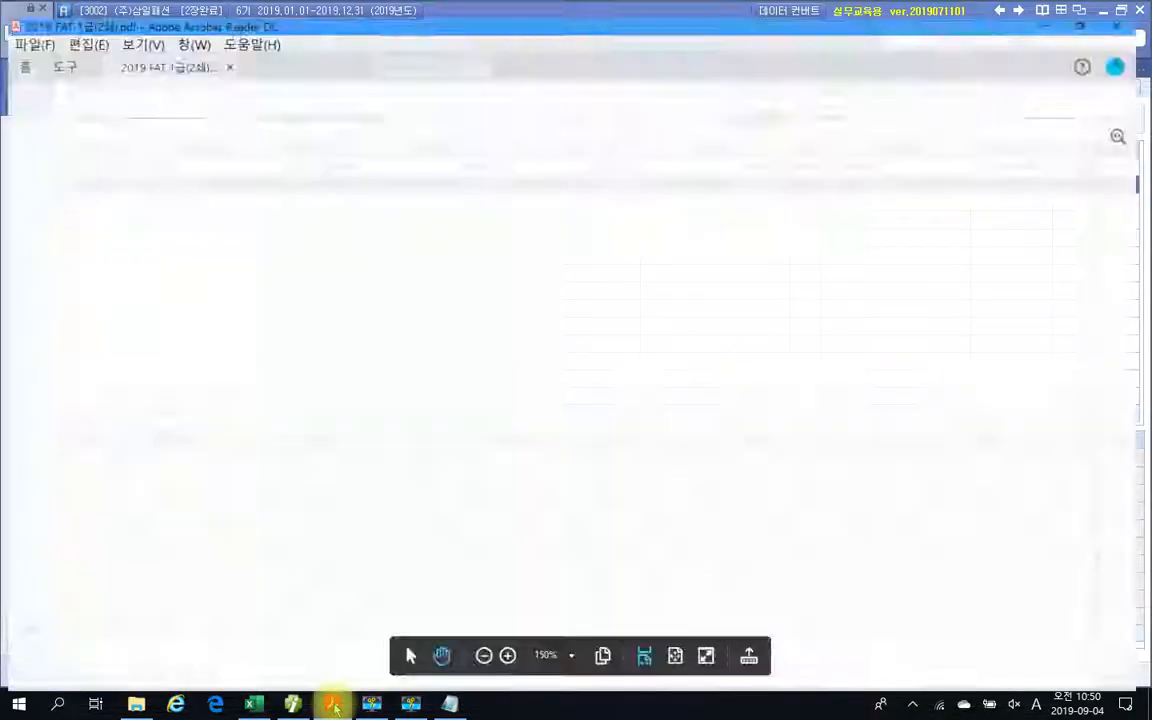
{"action": "left_click", "coordinate": [333, 707]}
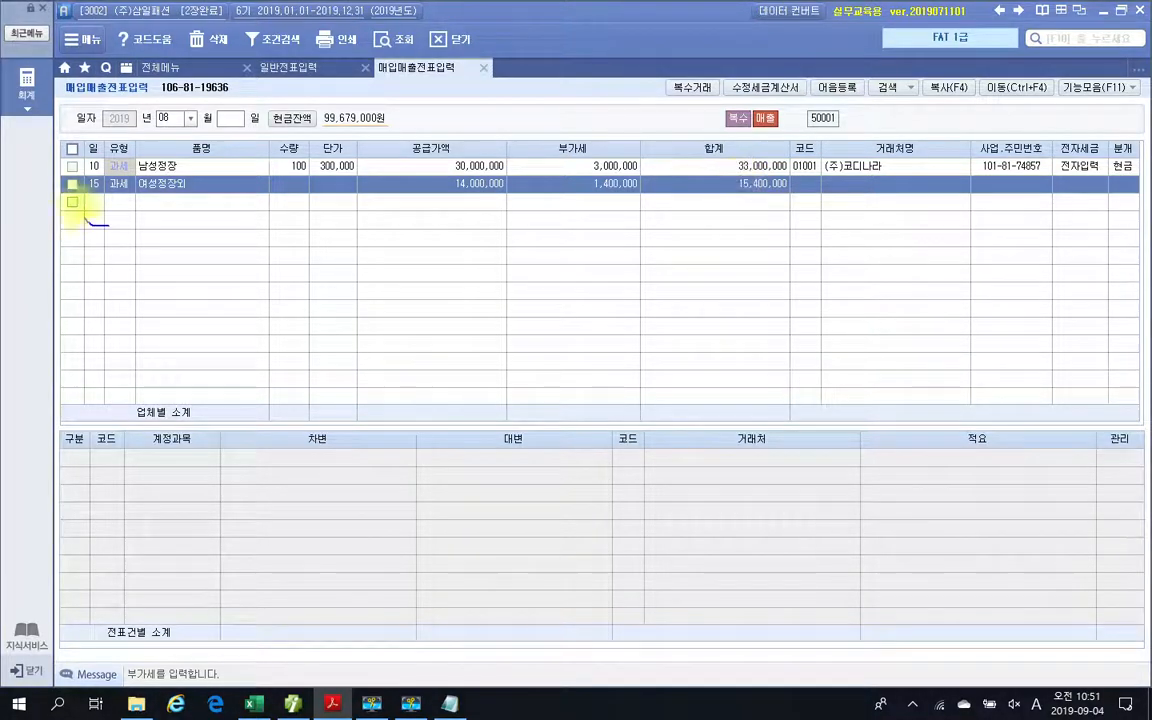
{"action": "left_click_drag", "start_coordinate": [78, 208], "coordinate": [113, 227]}
{"action": "mouse_move", "coordinate": [733, 225]}
{"action": "left_mouse_down"}
{"action": "mouse_move", "coordinate": [635, 231]}
{"action": "mouse_move", "coordinate": [630, 158]}
{"action": "mouse_move", "coordinate": [686, 287]}
{"action": "left_mouse_up"}
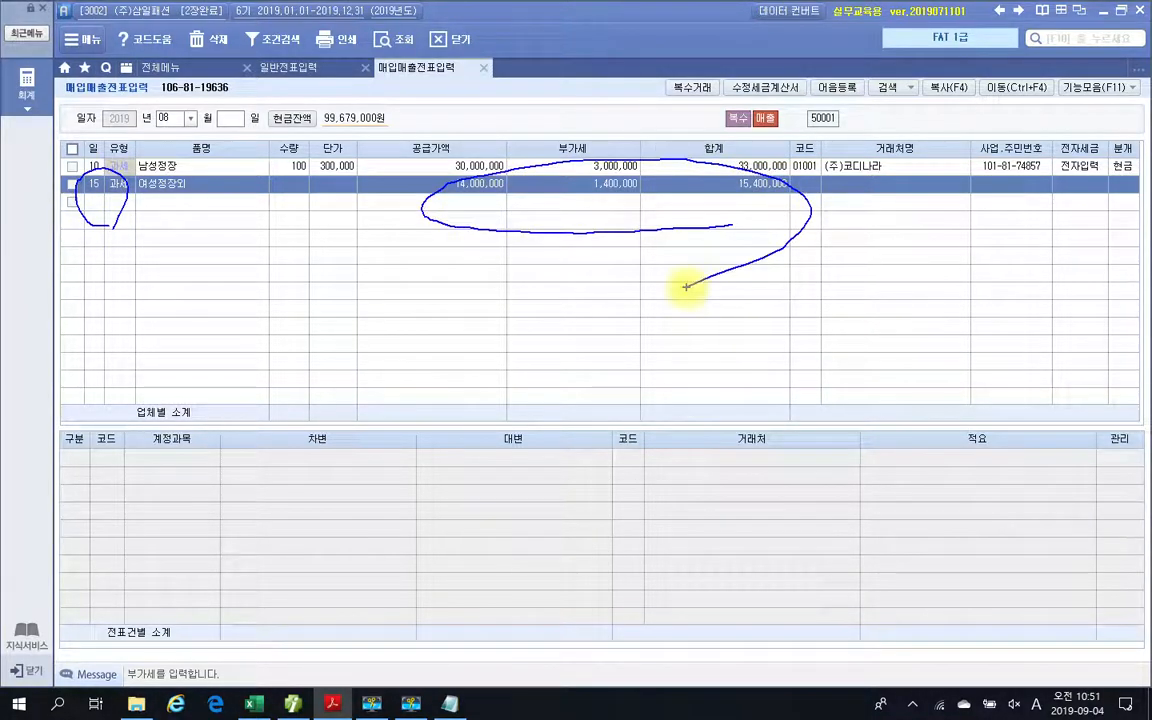
{"action": "key", "text": "Escape"}
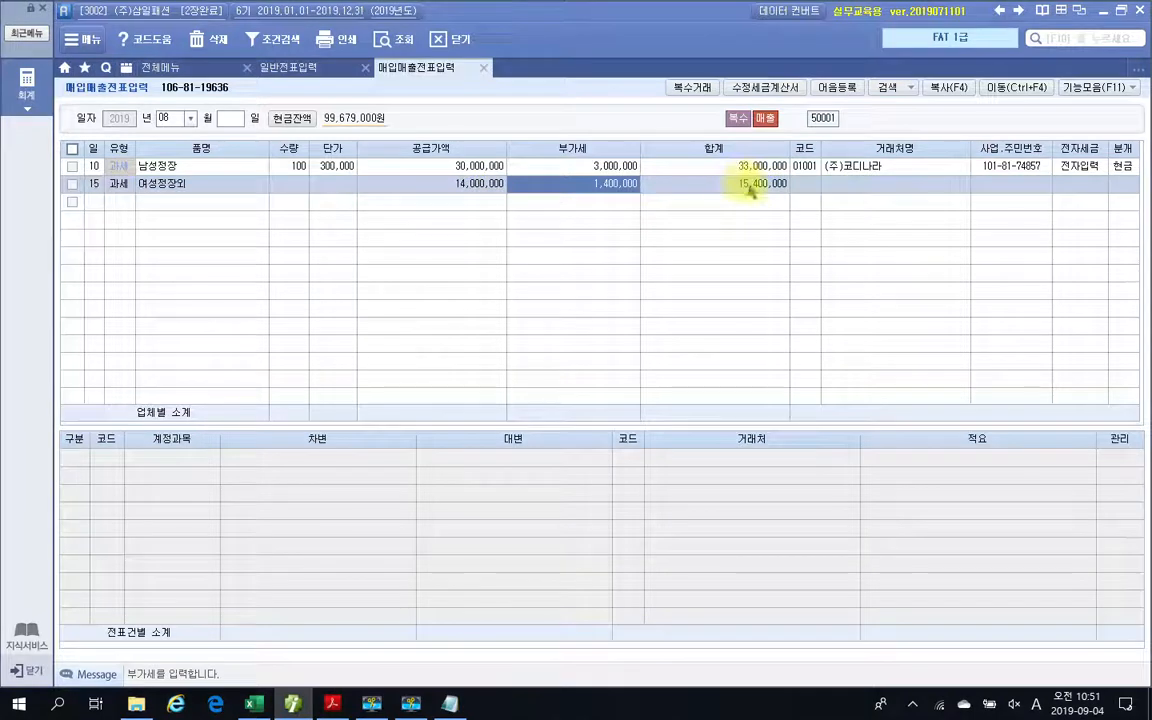
Reopen the 복수거래 details of the 여성정장외 row, check the items' 수량 and 단가, and confirm the window.
{"action": "left_click", "coordinate": [226, 184]}
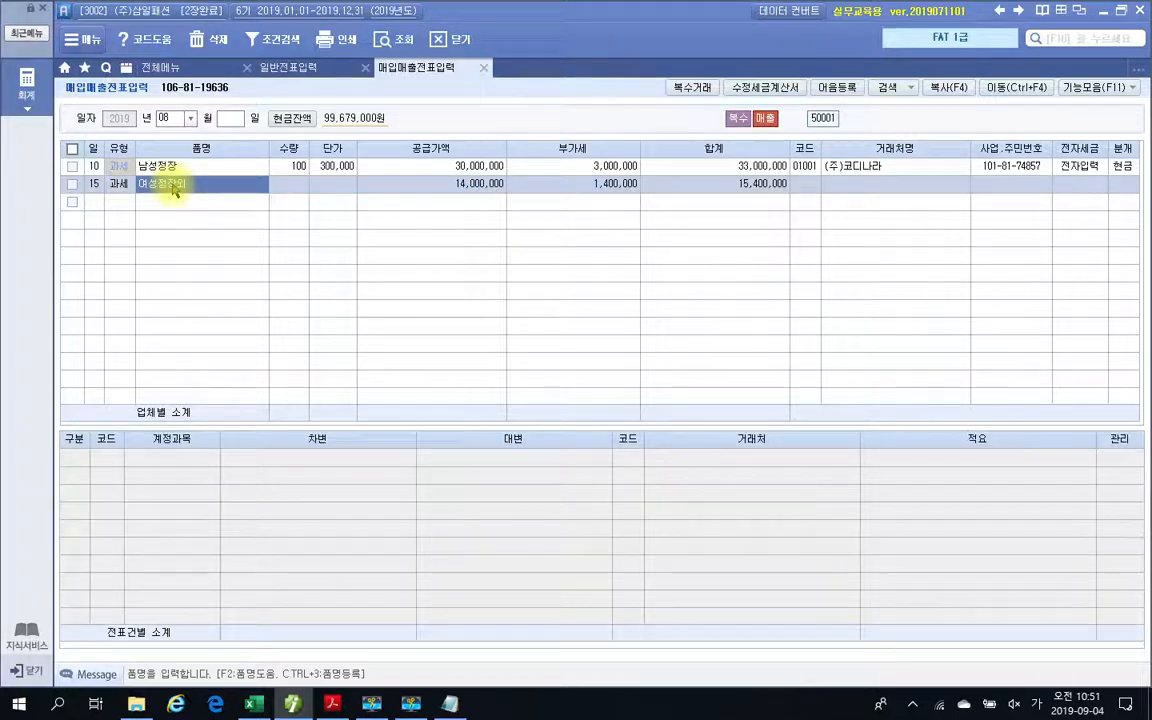
{"action": "left_click", "coordinate": [175, 188]}
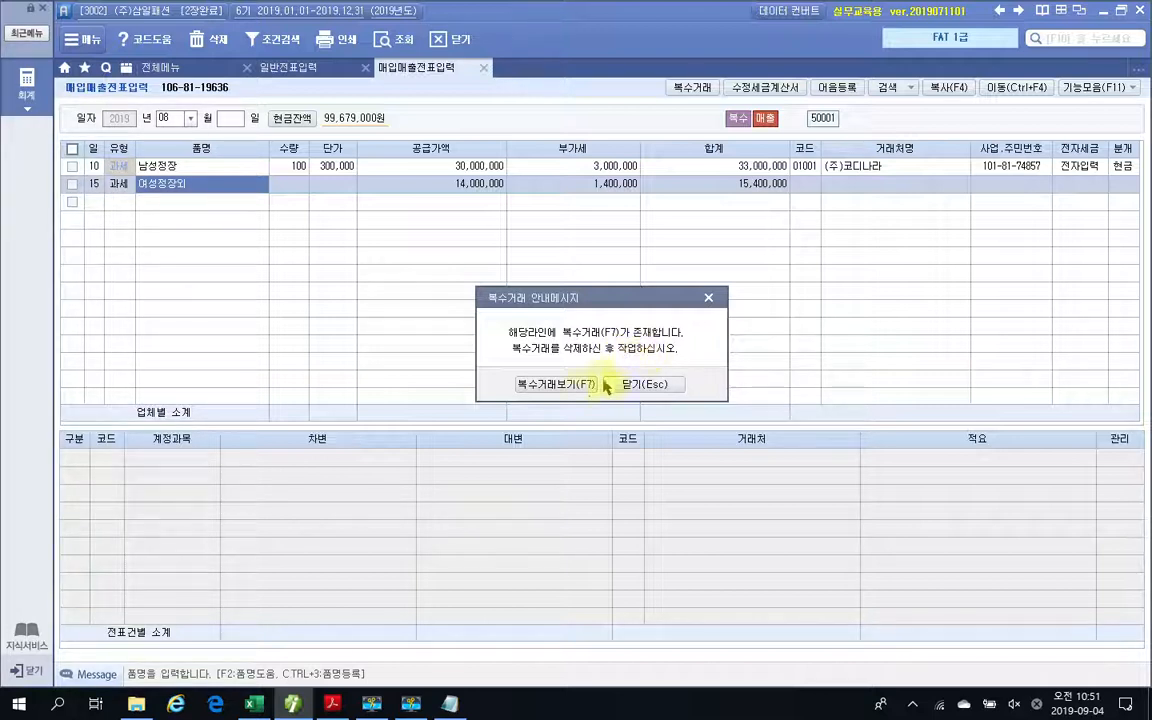
{"action": "left_click", "coordinate": [522, 386]}
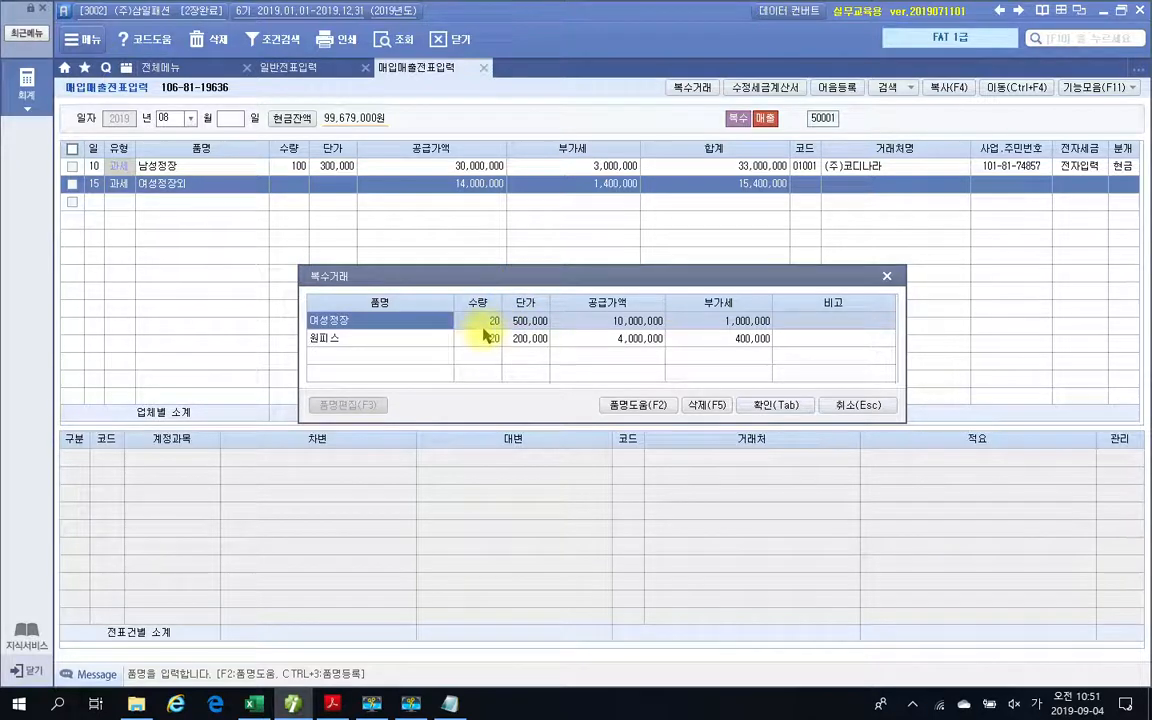
{"action": "left_click", "coordinate": [506, 338]}
{"action": "left_click", "coordinate": [538, 320]}
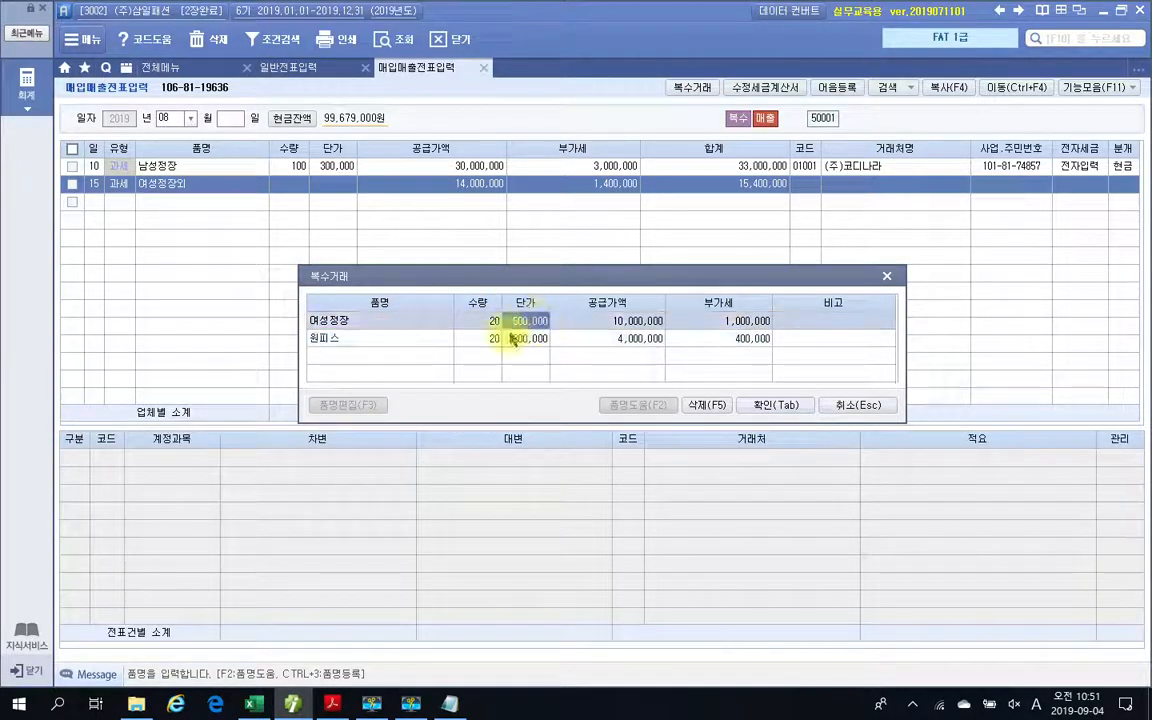
{"action": "left_click", "coordinate": [777, 407]}
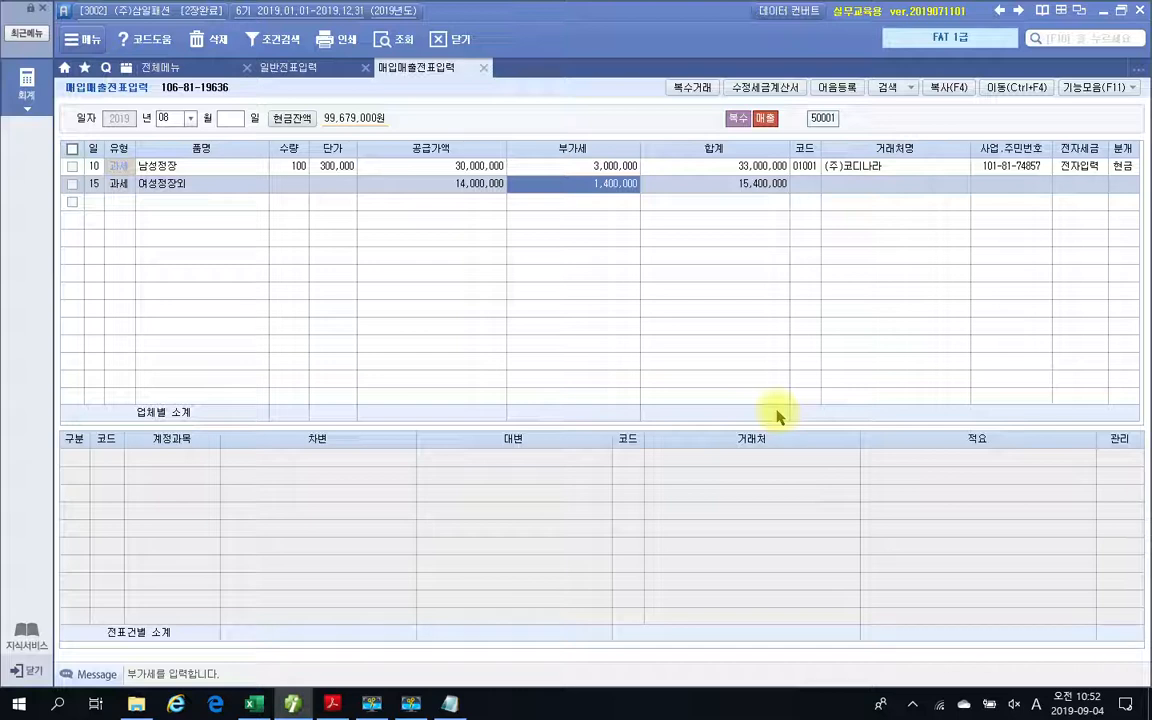
Set the customer of the day-15 여성정장외 sale to 멋쟁이.
{"action": "key", "text": "Return"}
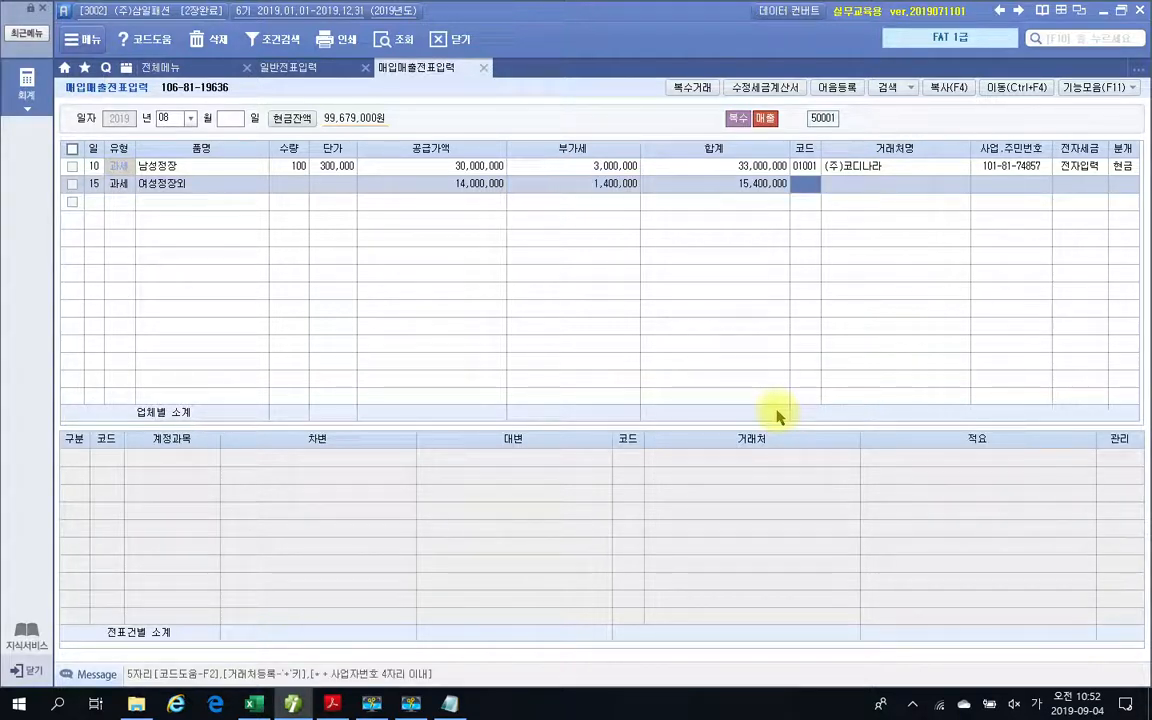
{"action": "type", "text": "여성"}
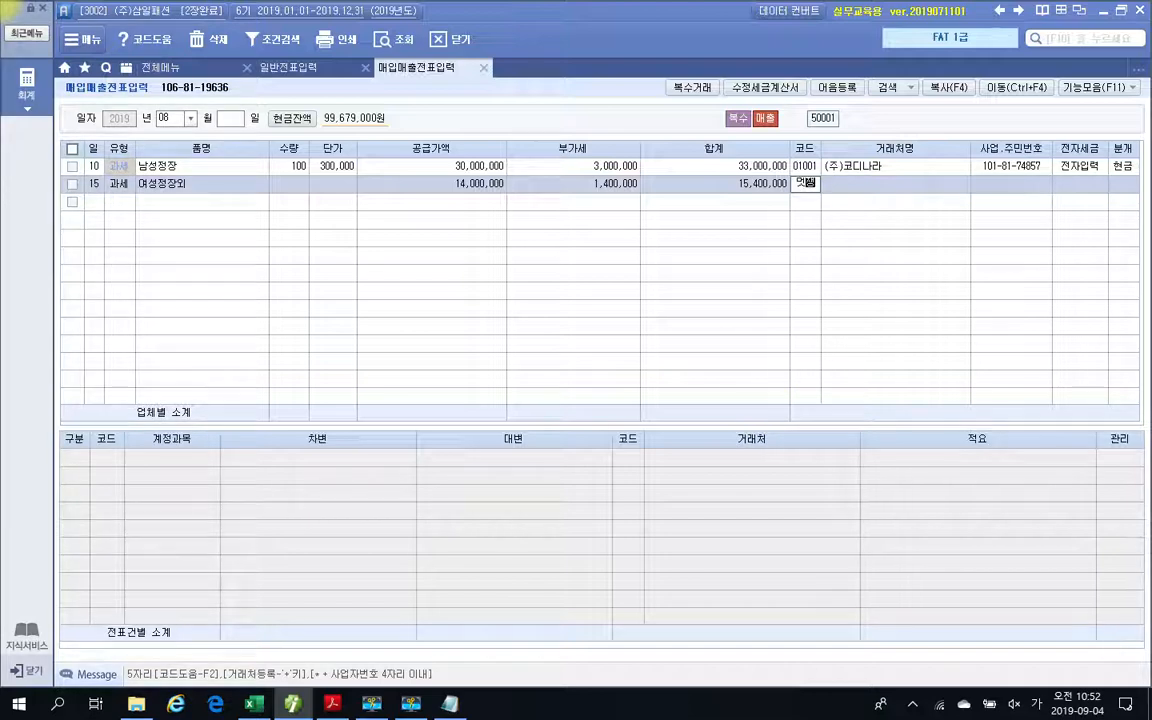
{"action": "key", "text": "Return"}
{"action": "key", "text": "Return"}
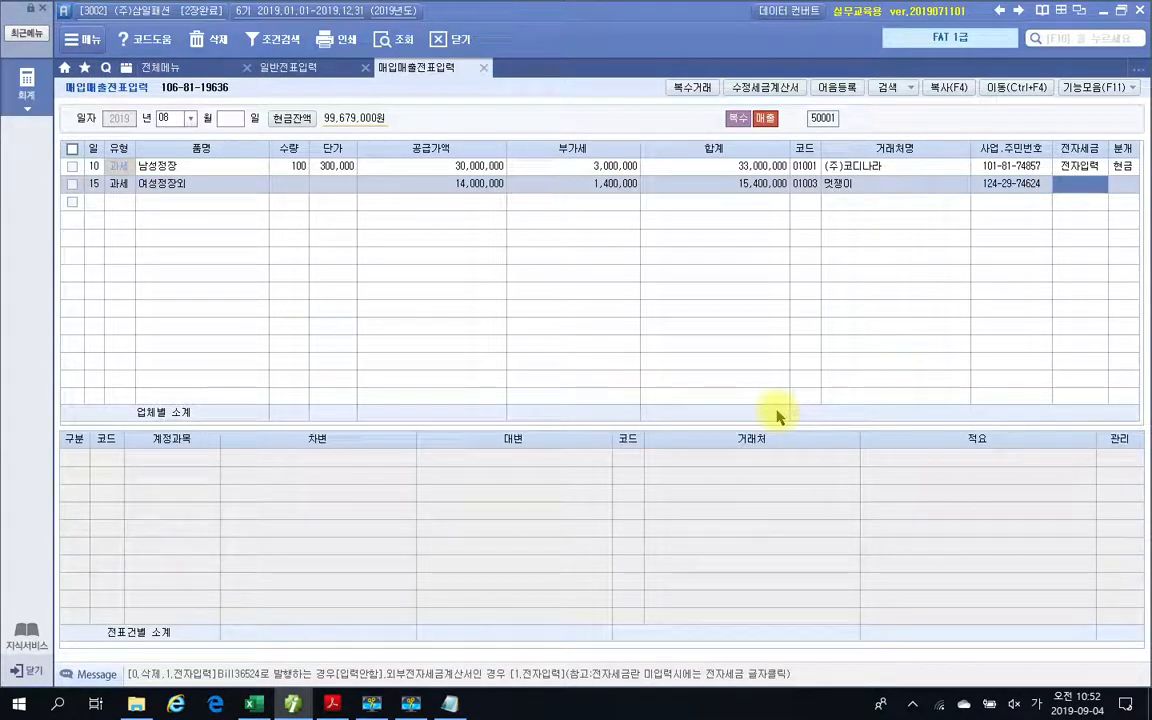
Set the 여성정장외 sale's 전자세금 to 전자입력 and its 분개 to 외상.
{"action": "type", "text": "1"}
{"action": "key", "text": "Return"}
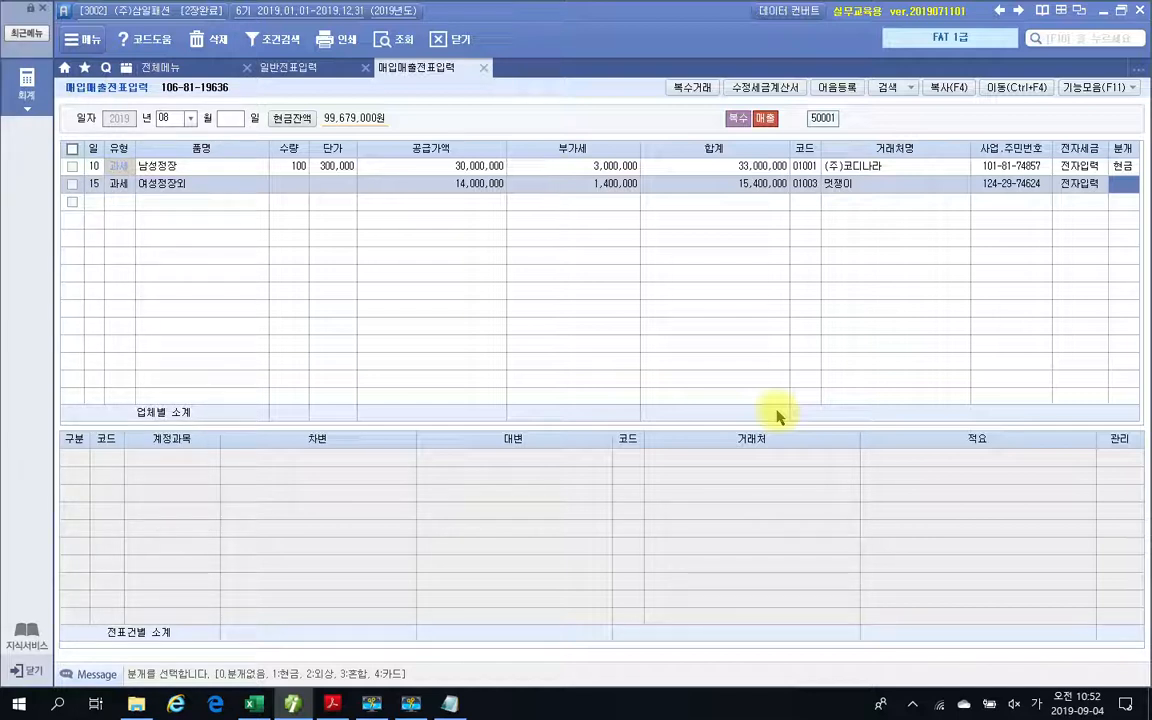
{"action": "type", "text": "2"}
{"action": "key", "text": "Return"}
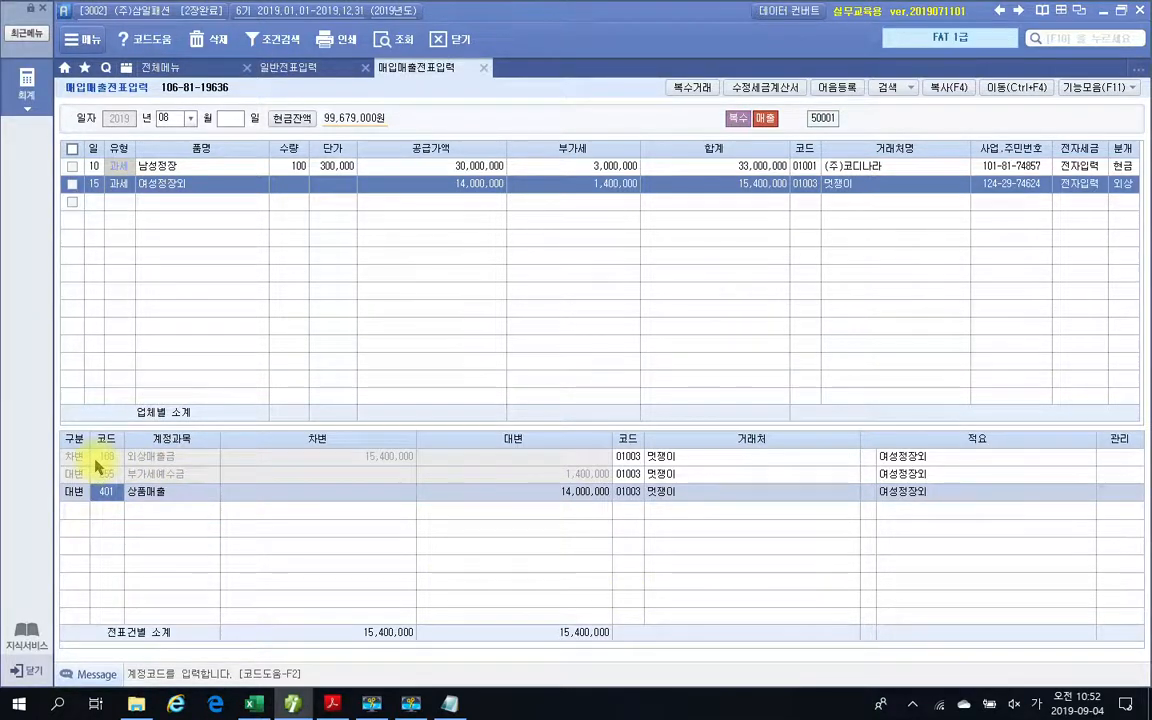
Check the 외상매출금, 부가세예수금, and 상품매출 lines in the 여성정장외 sale's journal entry.
{"action": "left_click", "coordinate": [427, 458]}
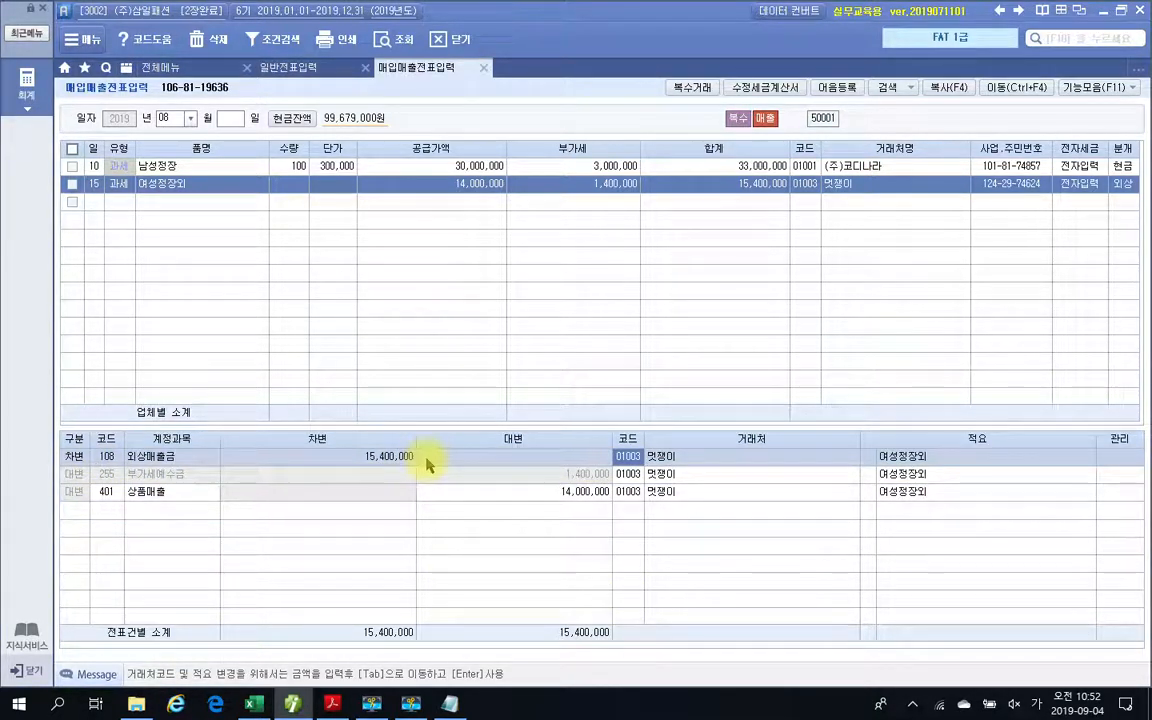
{"action": "left_click", "coordinate": [104, 473]}
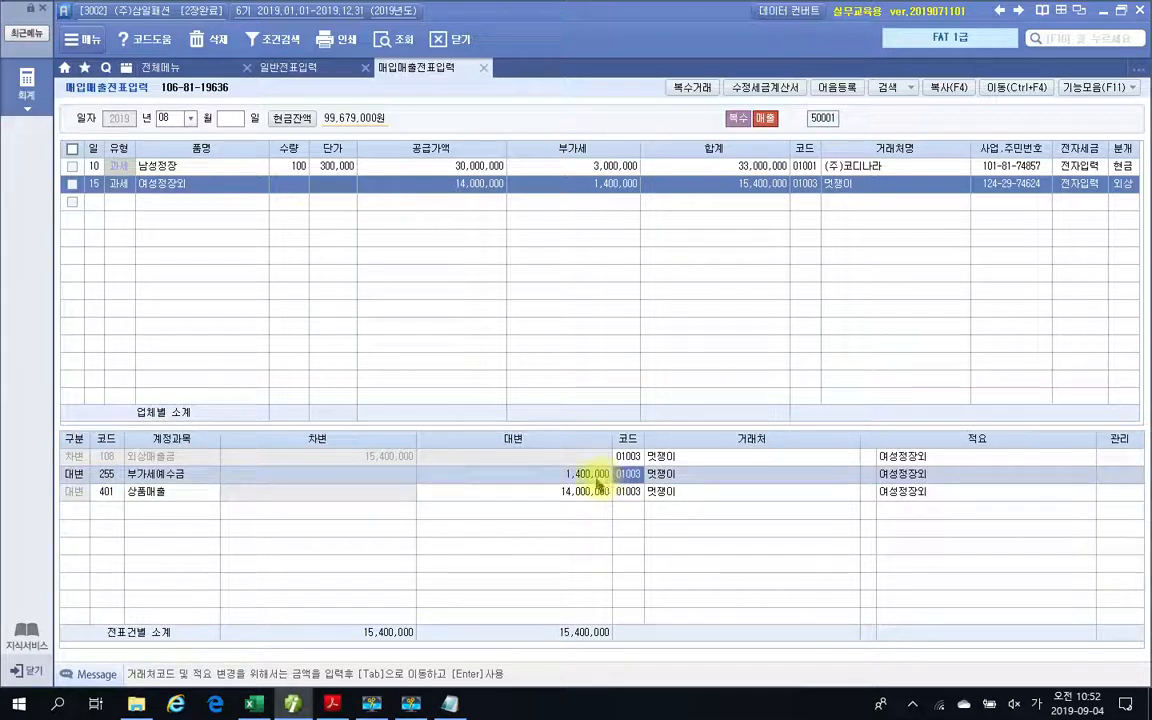
{"action": "left_click", "coordinate": [126, 496]}
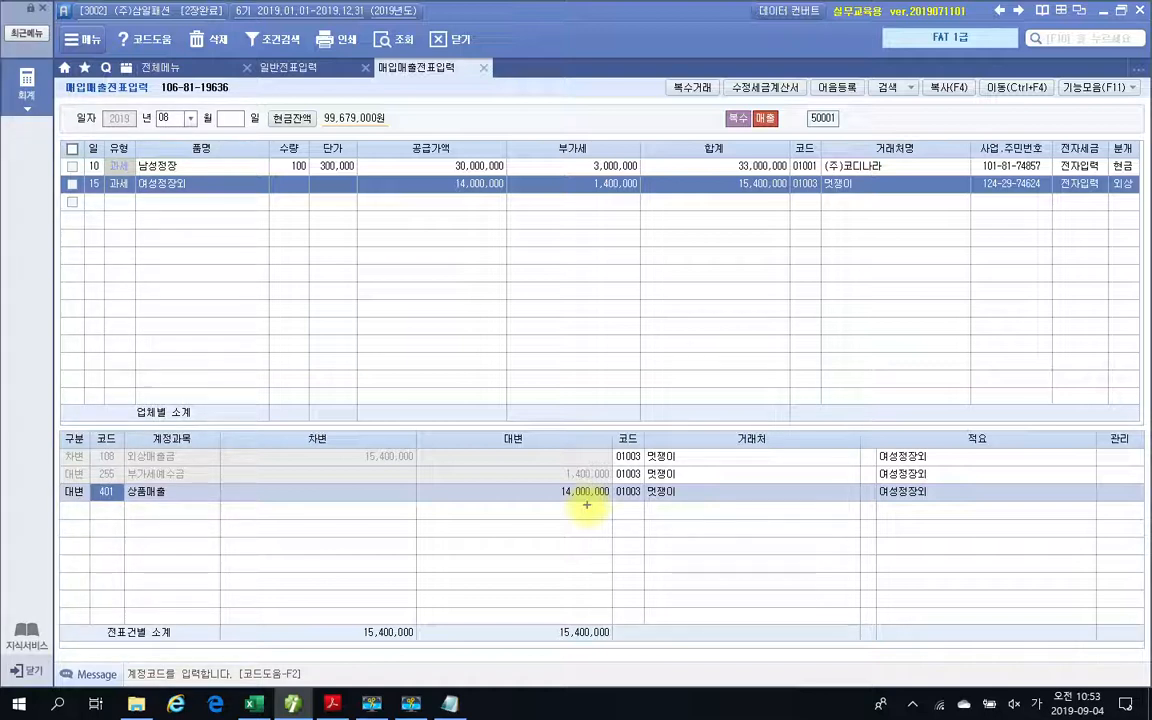
Circle the 차변 and 대변 amounts and their 전표건별 소계 totals for comparison, and clear the markings.
{"action": "left_click_drag", "start_coordinate": [400, 646], "coordinate": [424, 653]}
{"action": "left_click_drag", "start_coordinate": [605, 660], "coordinate": [640, 655]}
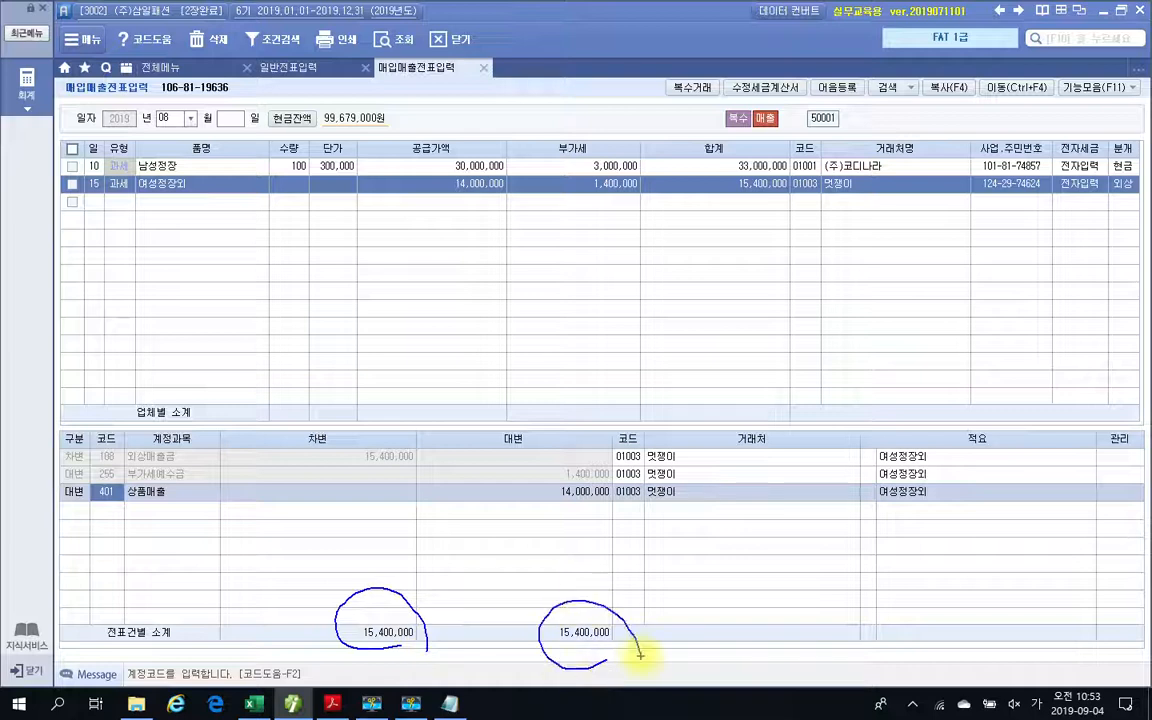
{"action": "left_click_drag", "start_coordinate": [600, 462], "coordinate": [622, 489]}
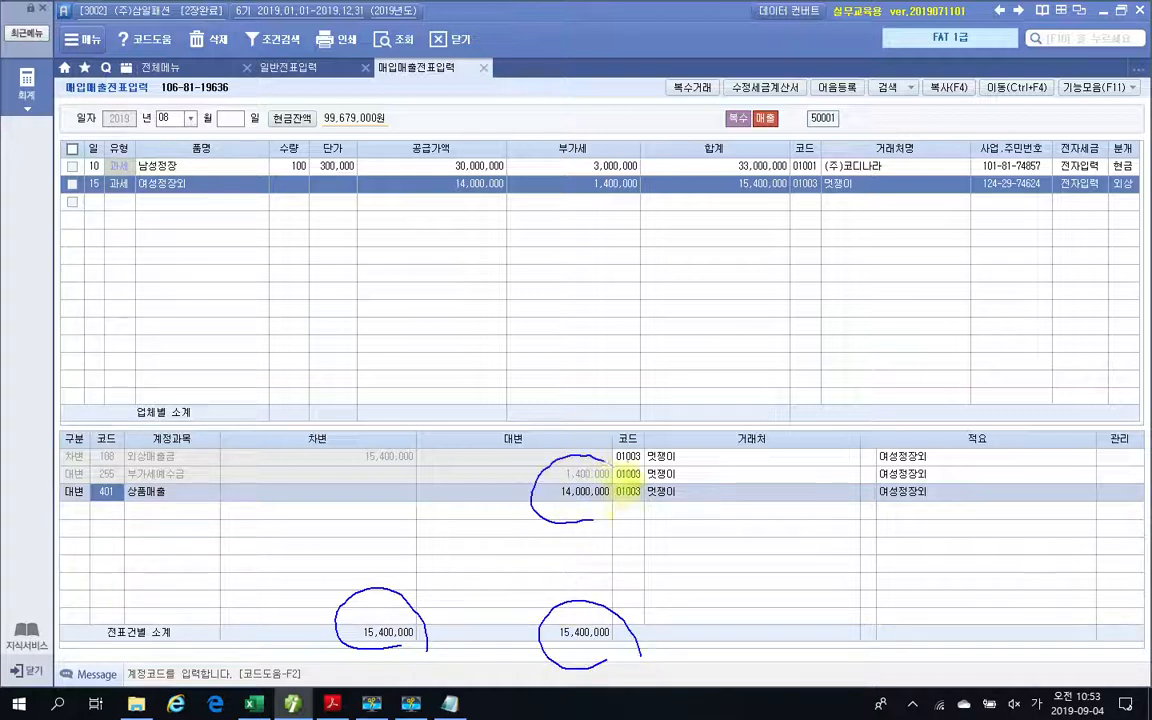
{"action": "left_click_drag", "start_coordinate": [403, 492], "coordinate": [445, 466]}
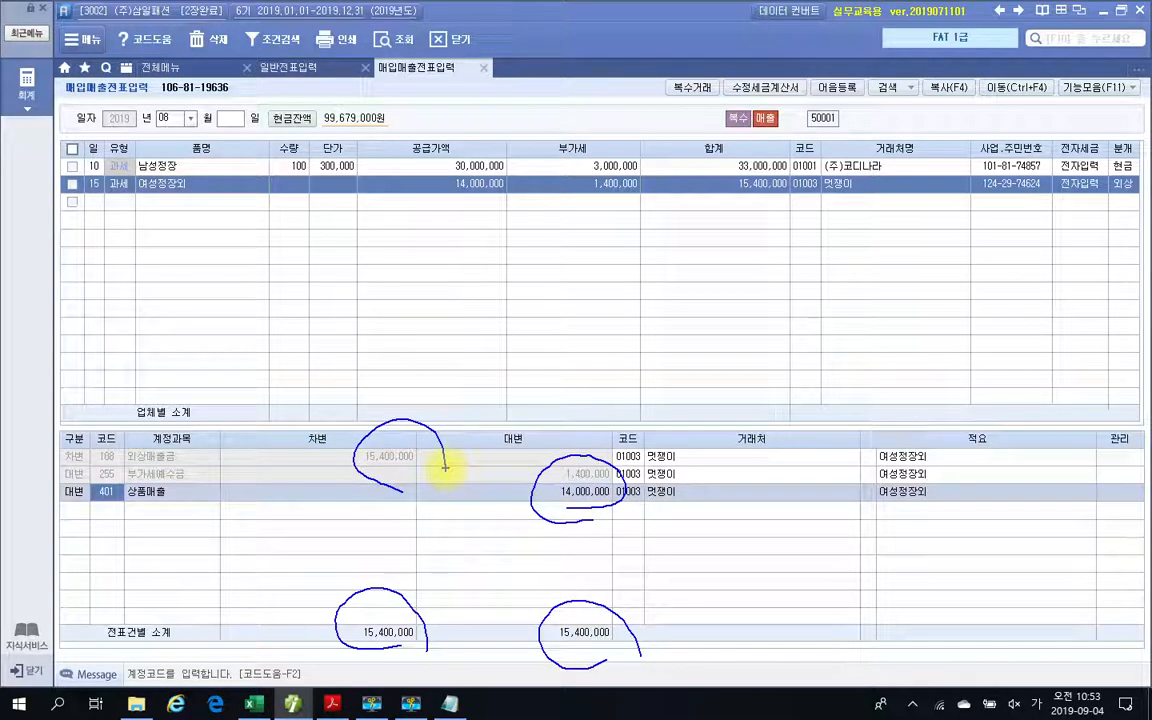
{"action": "left_click_drag", "start_coordinate": [338, 622], "coordinate": [437, 612]}
{"action": "left_click_drag", "start_coordinate": [540, 633], "coordinate": [620, 628]}
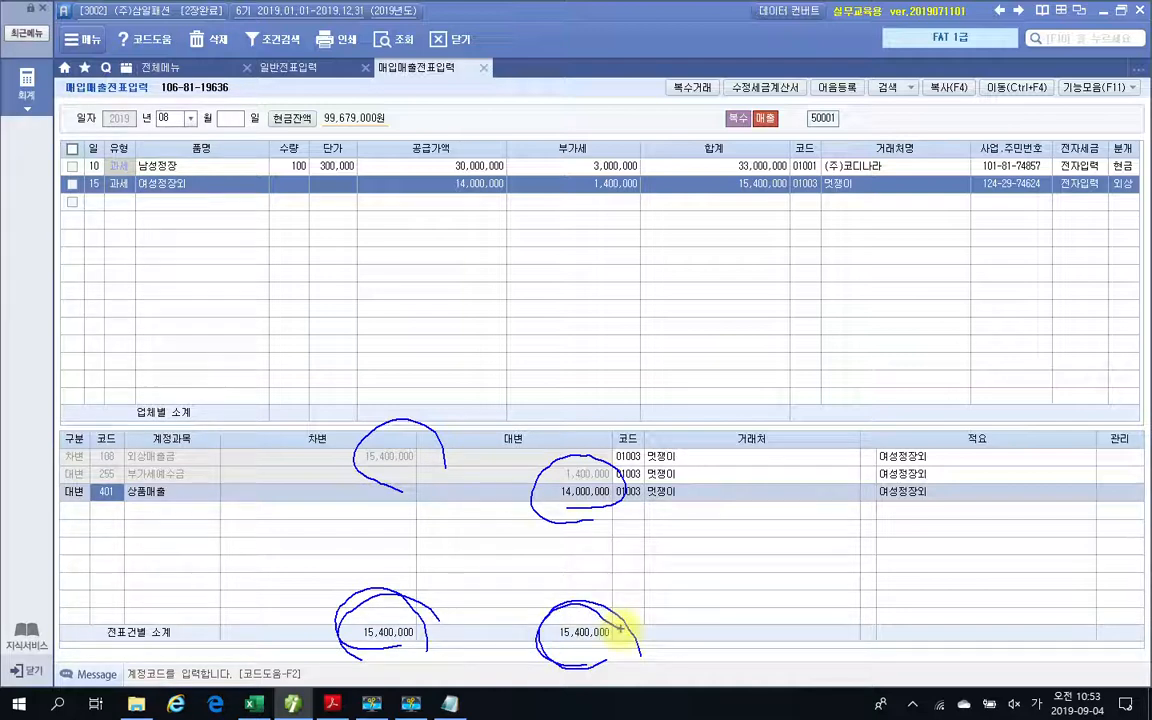
{"action": "key", "text": "Escape"}
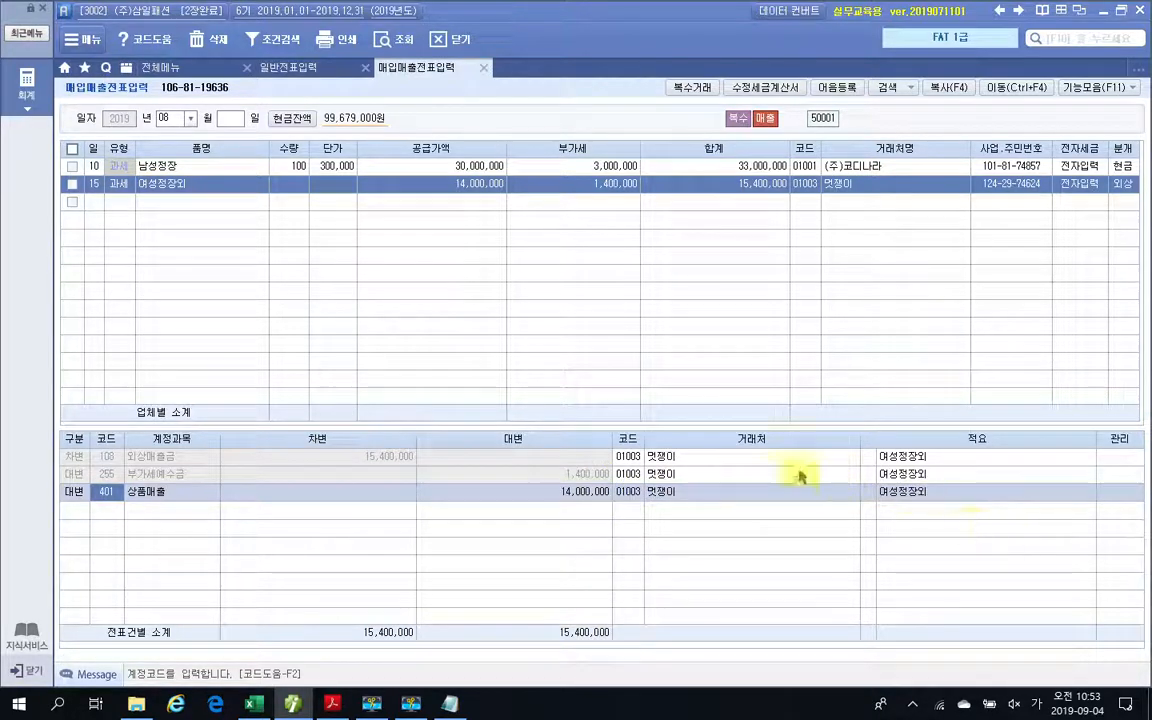
Switch to the PDF textbook, highlight 신한은행 보통예금 in the 수행 3 instruction, and review its 전자세금계산서.
{"action": "left_click", "coordinate": [331, 705]}
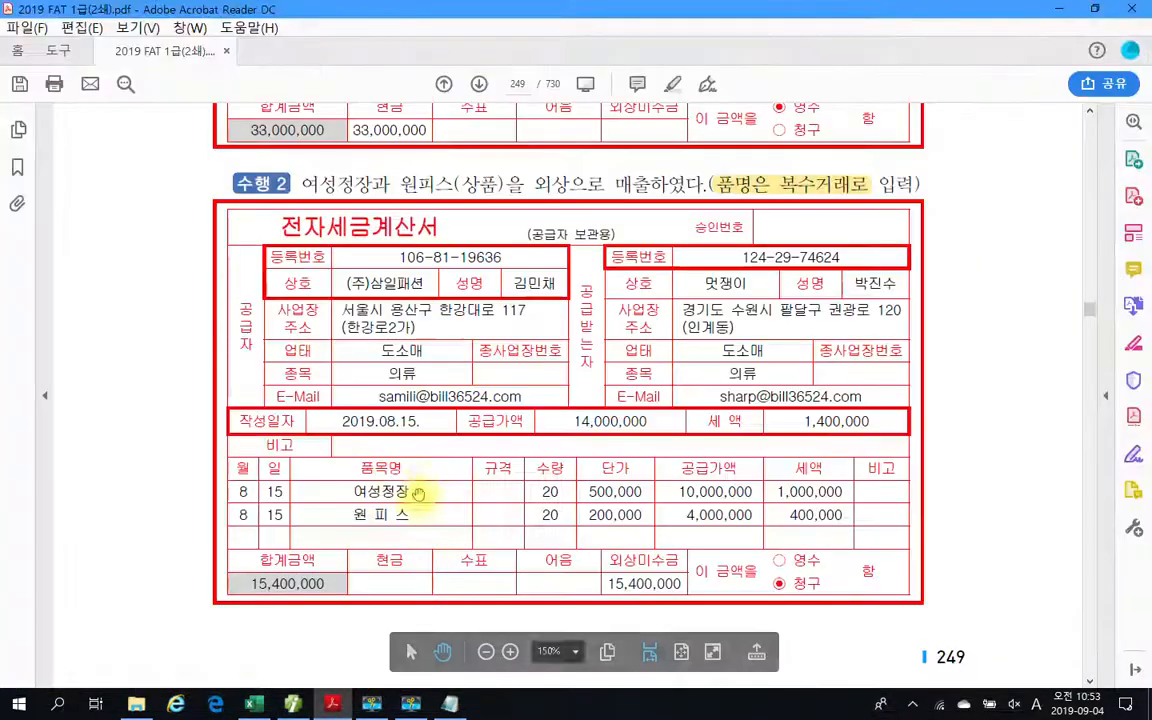
{"action": "scroll", "coordinate": [424, 500], "scroll_direction": "down", "scroll_amount": 10}
{"action": "scroll", "coordinate": [424, 482], "scroll_direction": "down", "scroll_amount": 8}
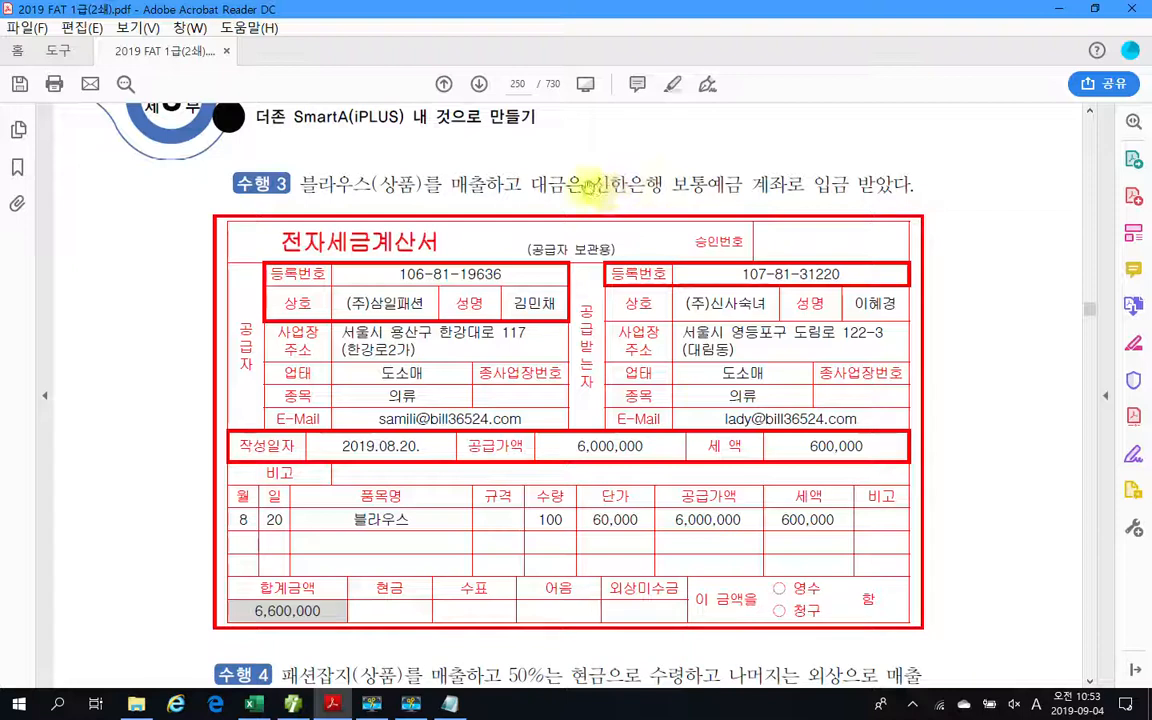
{"action": "left_click_drag", "start_coordinate": [592, 184], "coordinate": [738, 184]}
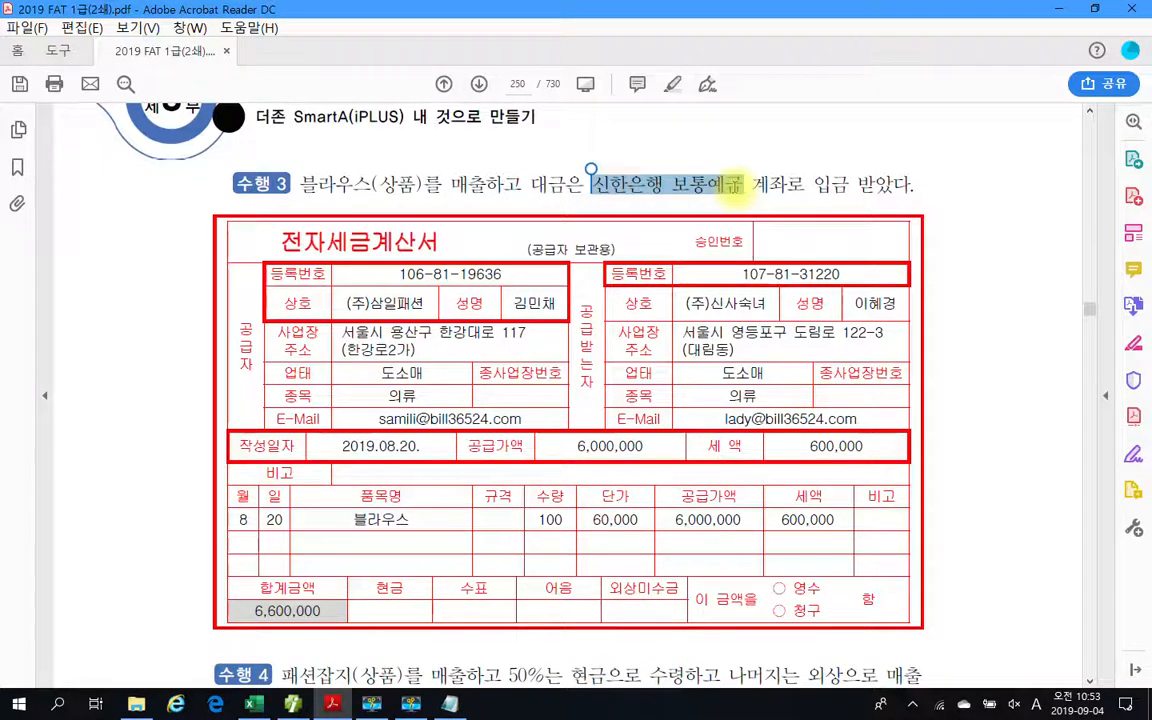
{"action": "right_click", "coordinate": [736, 187]}
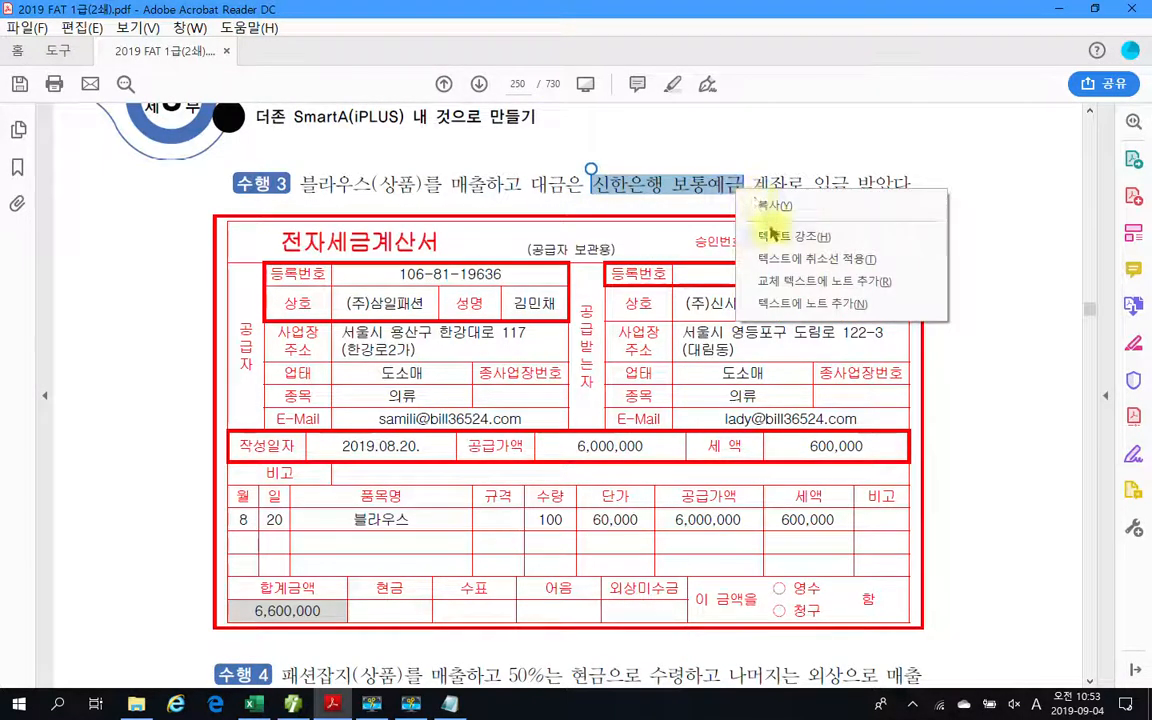
{"action": "left_click", "coordinate": [771, 235]}
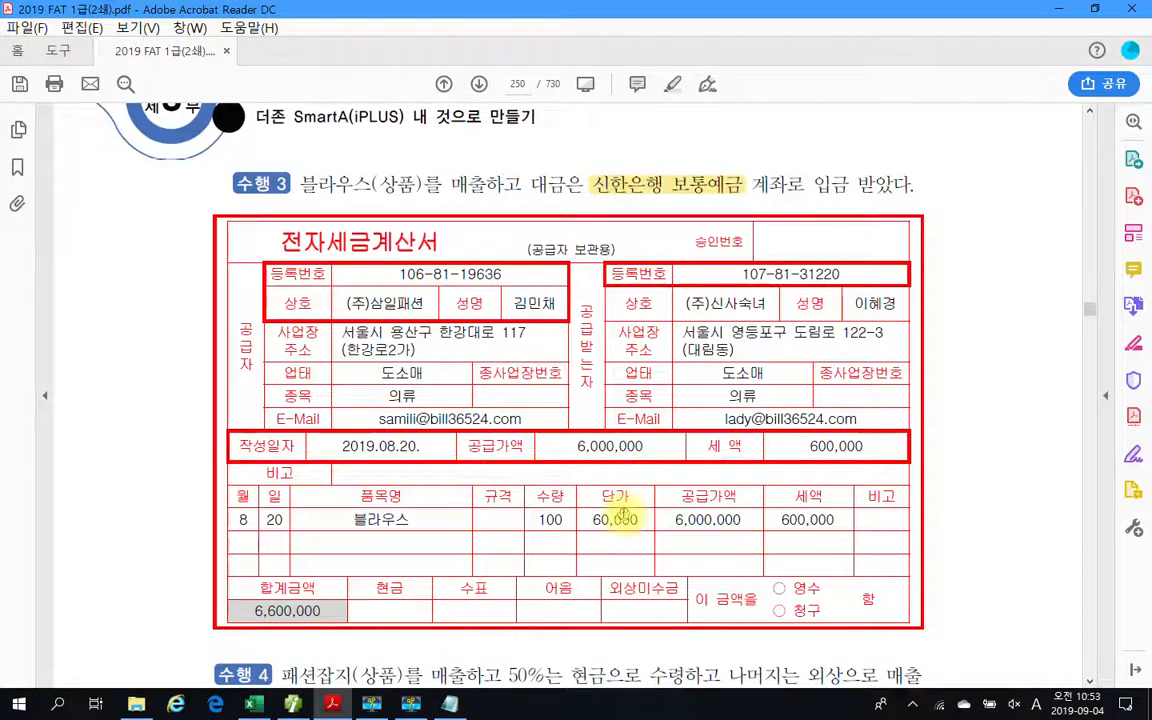
{"action": "scroll", "coordinate": [596, 455], "scroll_direction": "down", "scroll_amount": 2}
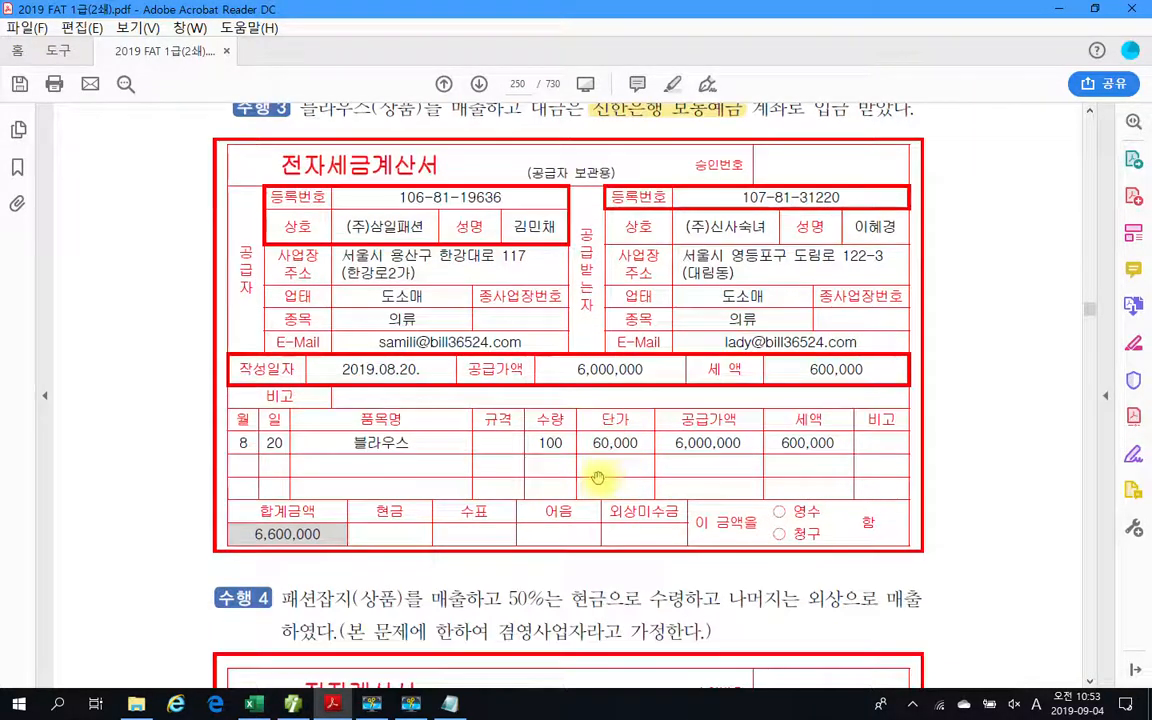
{"action": "scroll", "coordinate": [540, 447], "scroll_direction": "up", "scroll_amount": 2}
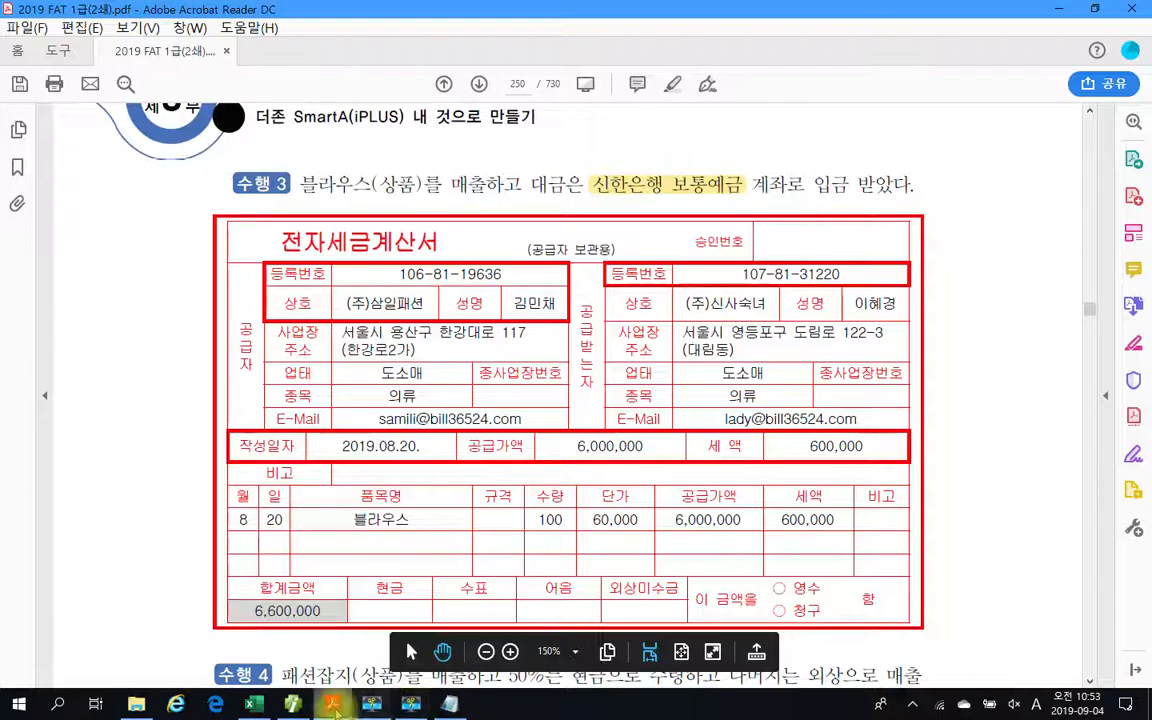
Return to 매입매출전표입력 and start a new row for day 20 with 유형 11 과세.
{"action": "left_click", "coordinate": [293, 704]}
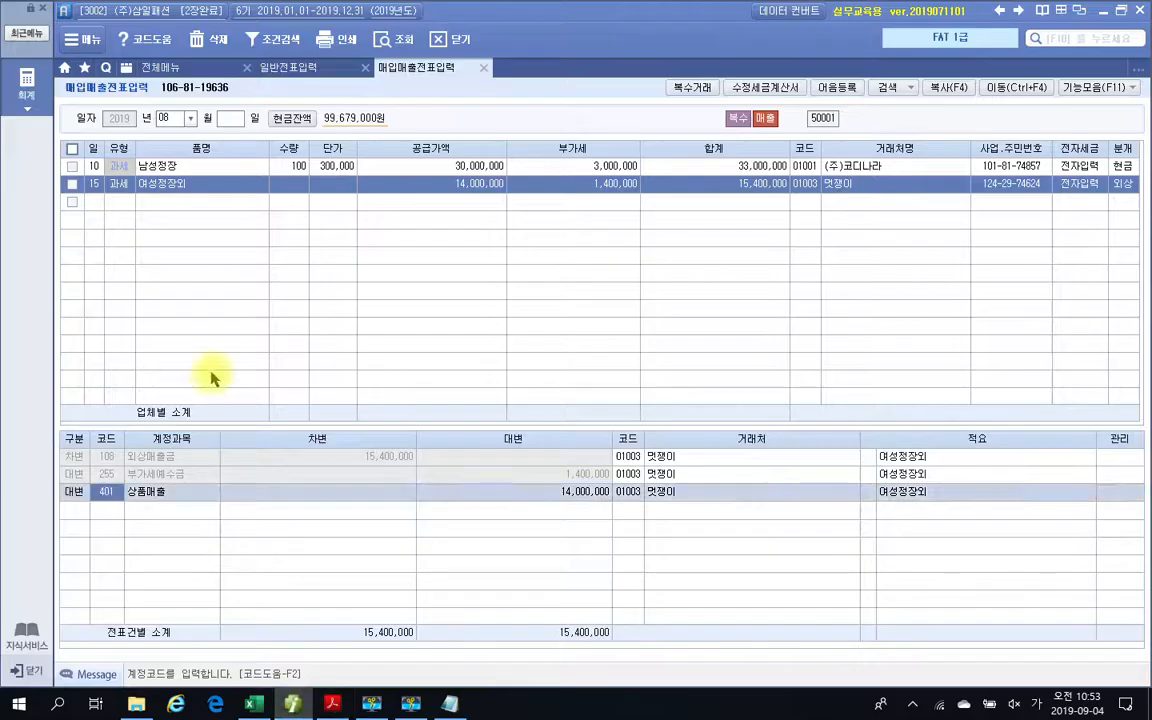
{"action": "left_click", "coordinate": [95, 202]}
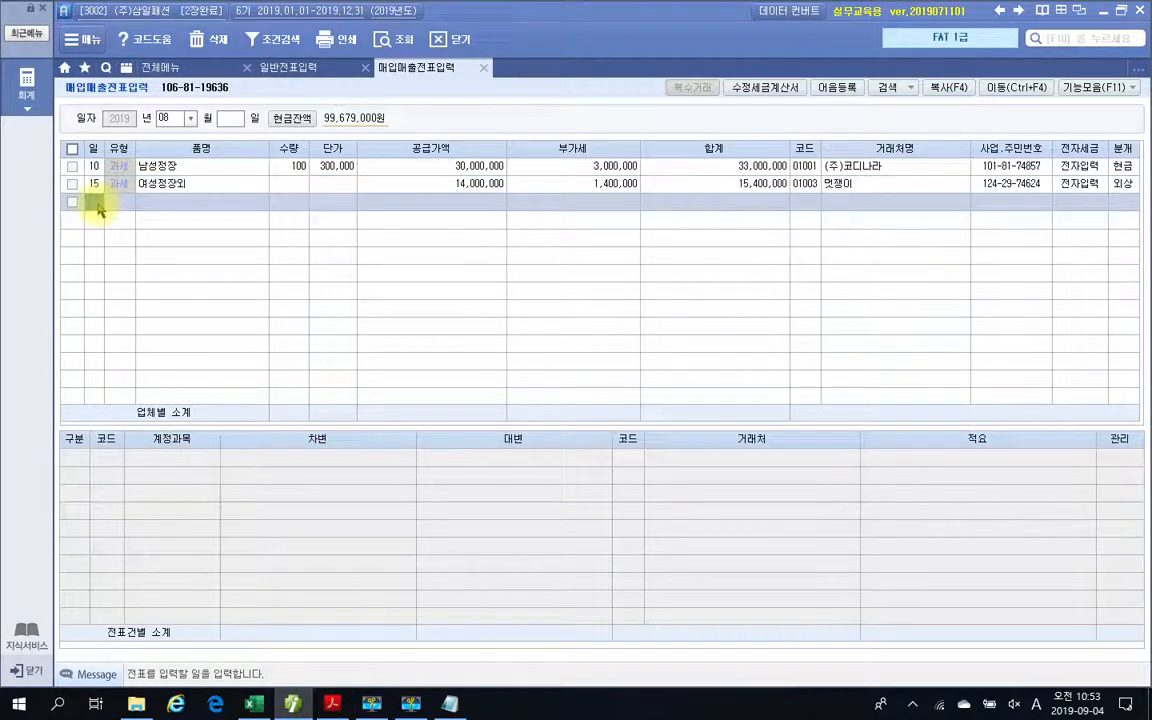
{"action": "type", "text": "20"}
{"action": "key", "text": "Return"}
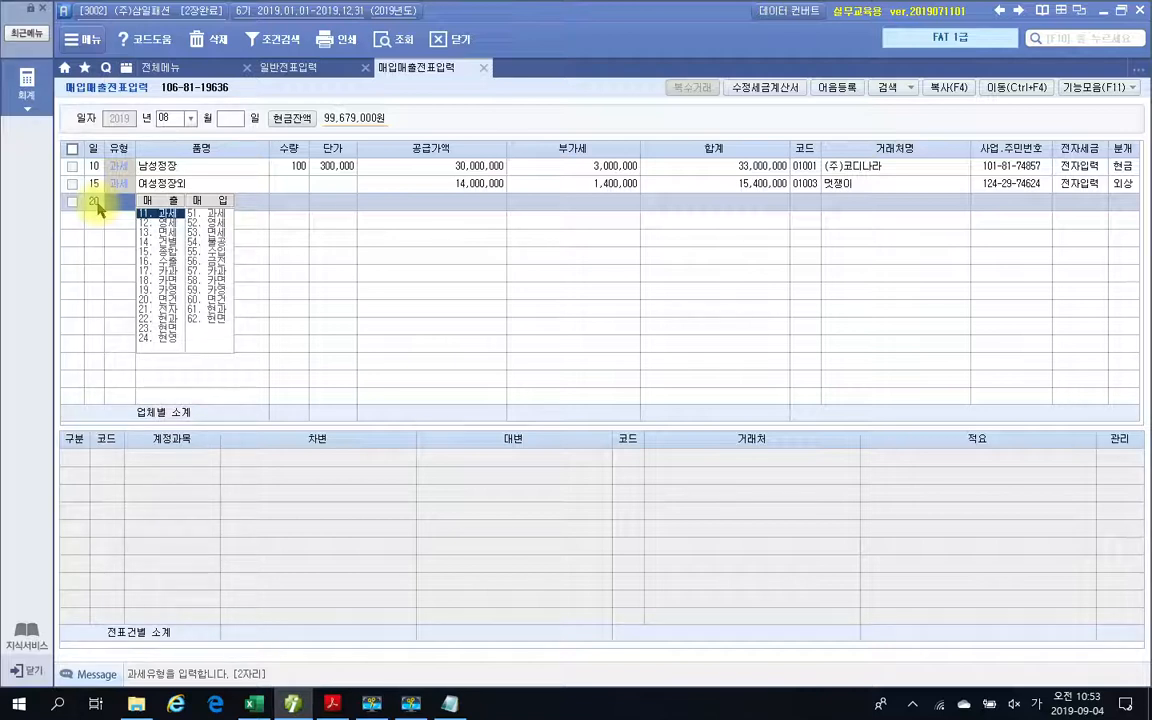
{"action": "type", "text": "11"}
{"action": "key", "text": "Return"}
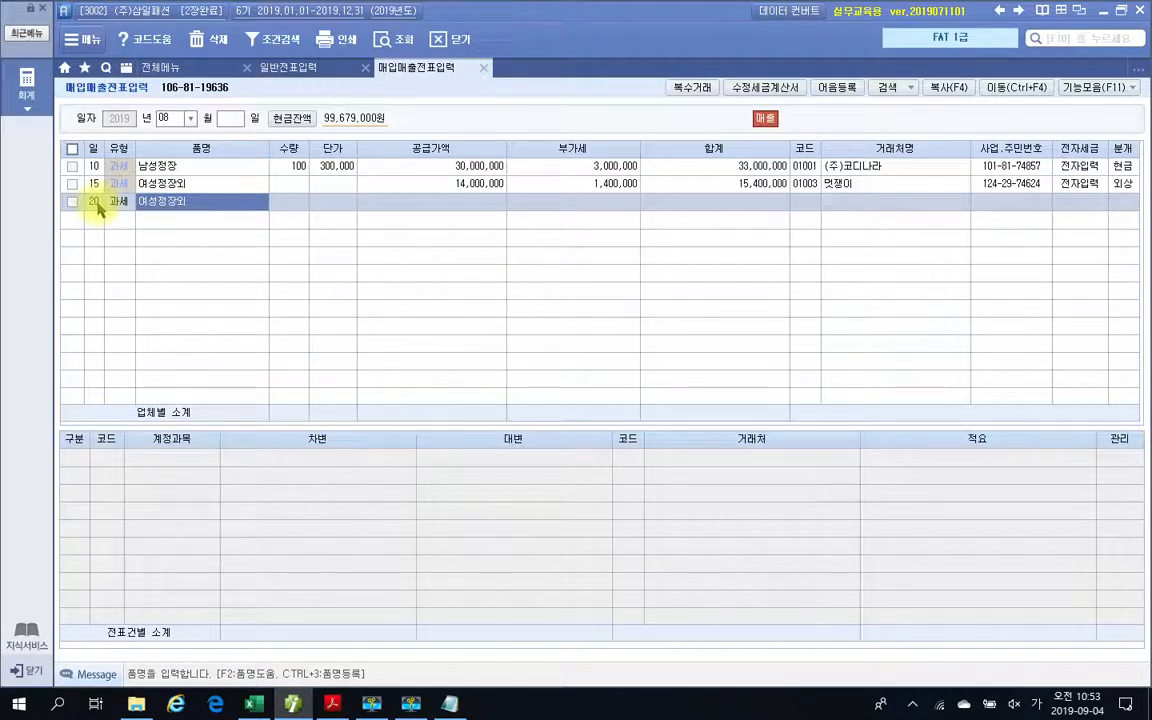
Enter 품명 블라우스, 수량 100, and 단가 60,000 for the day-20 sale, accepting the calculated 공급가액 and 부가세.
{"action": "type", "text": "블라우스"}
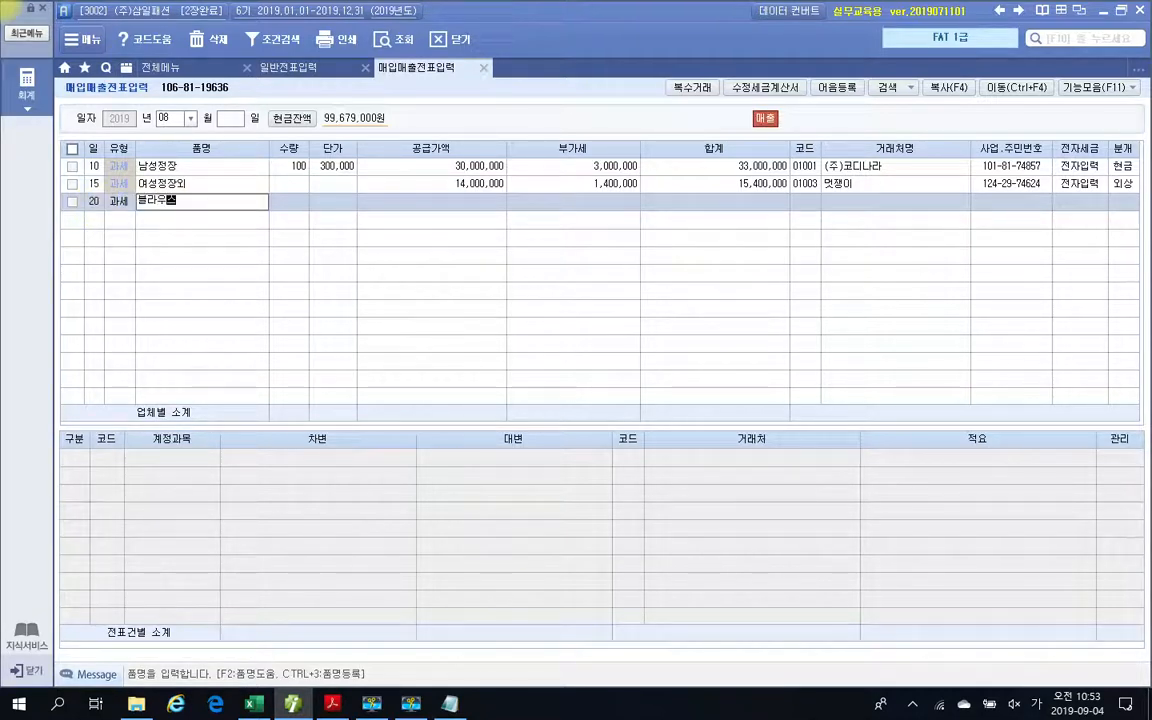
{"action": "key", "text": "Return"}
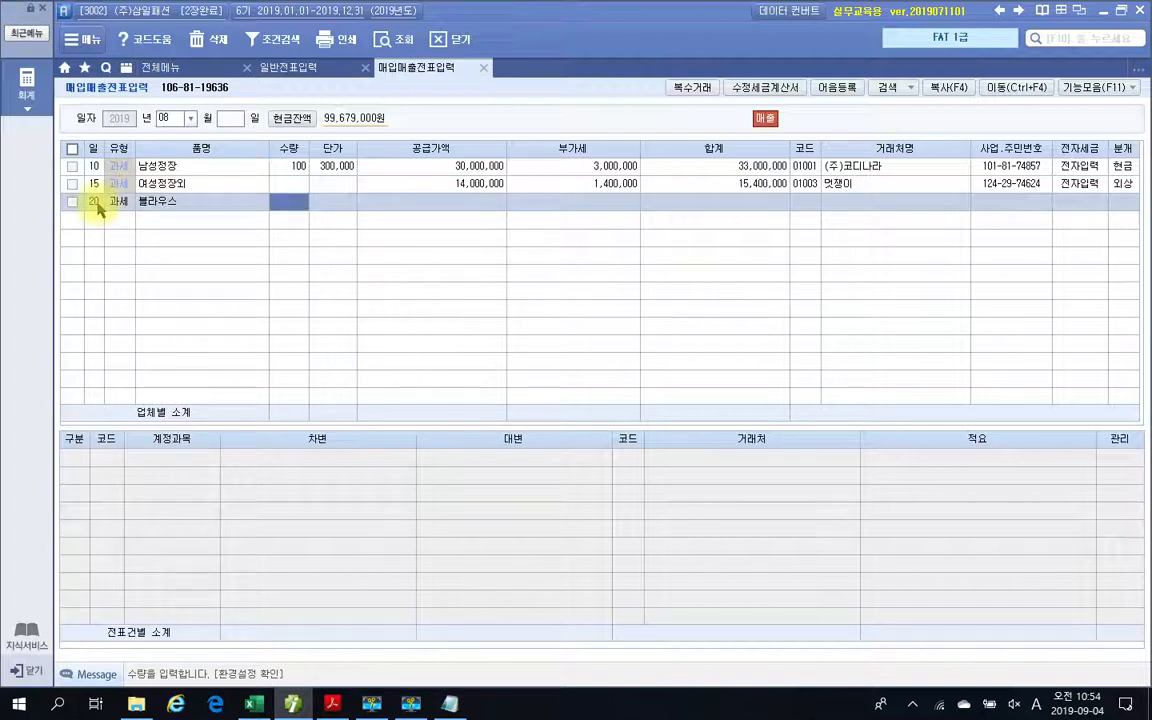
{"action": "type", "text": "100"}
{"action": "key", "text": "Return"}
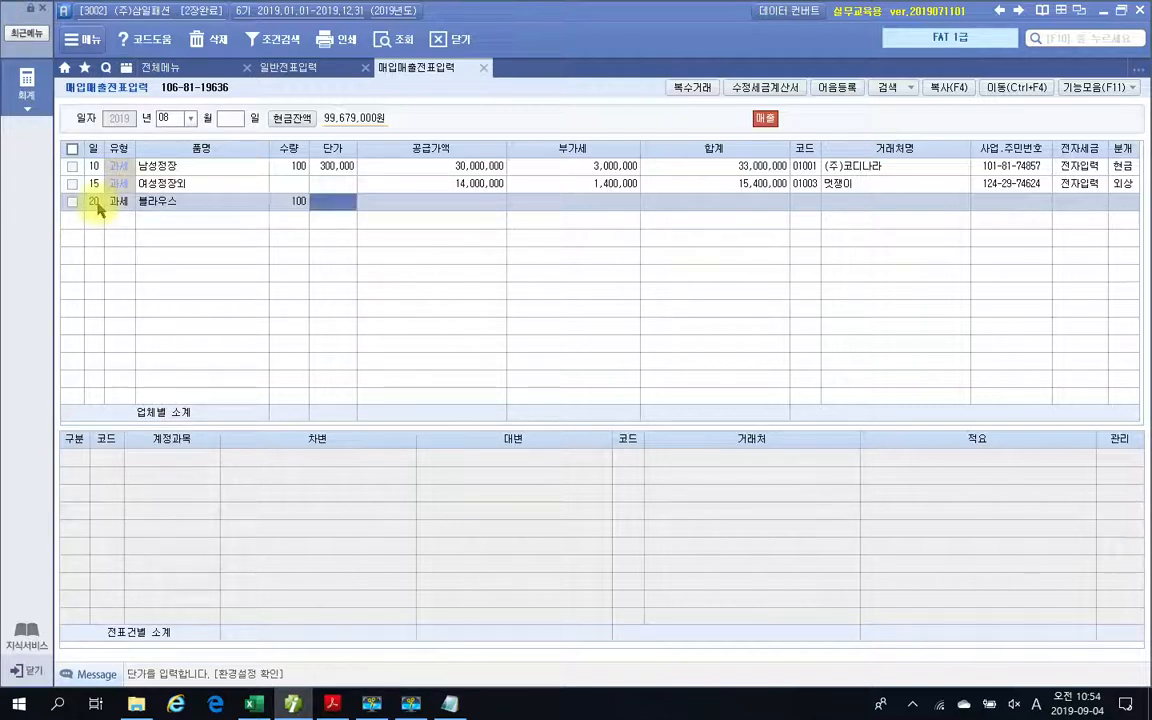
{"action": "type", "text": "600000"}
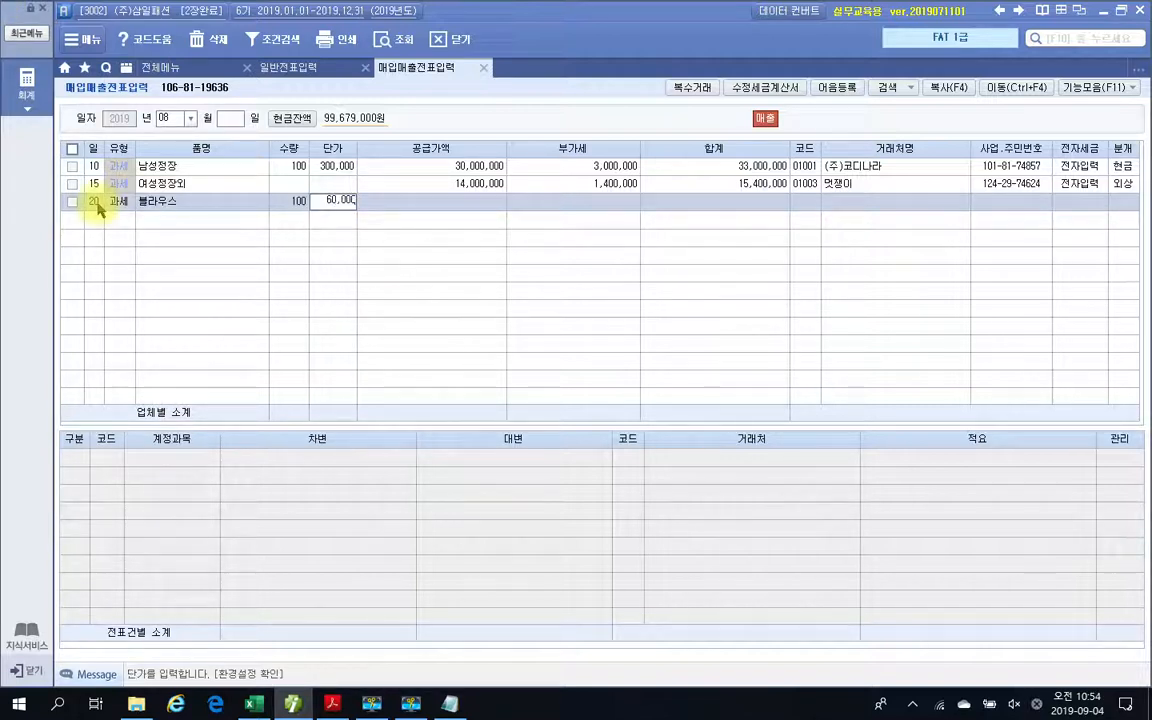
{"action": "key", "text": "Return"}
{"action": "key", "text": "Return"}
{"action": "key", "text": "Return"}
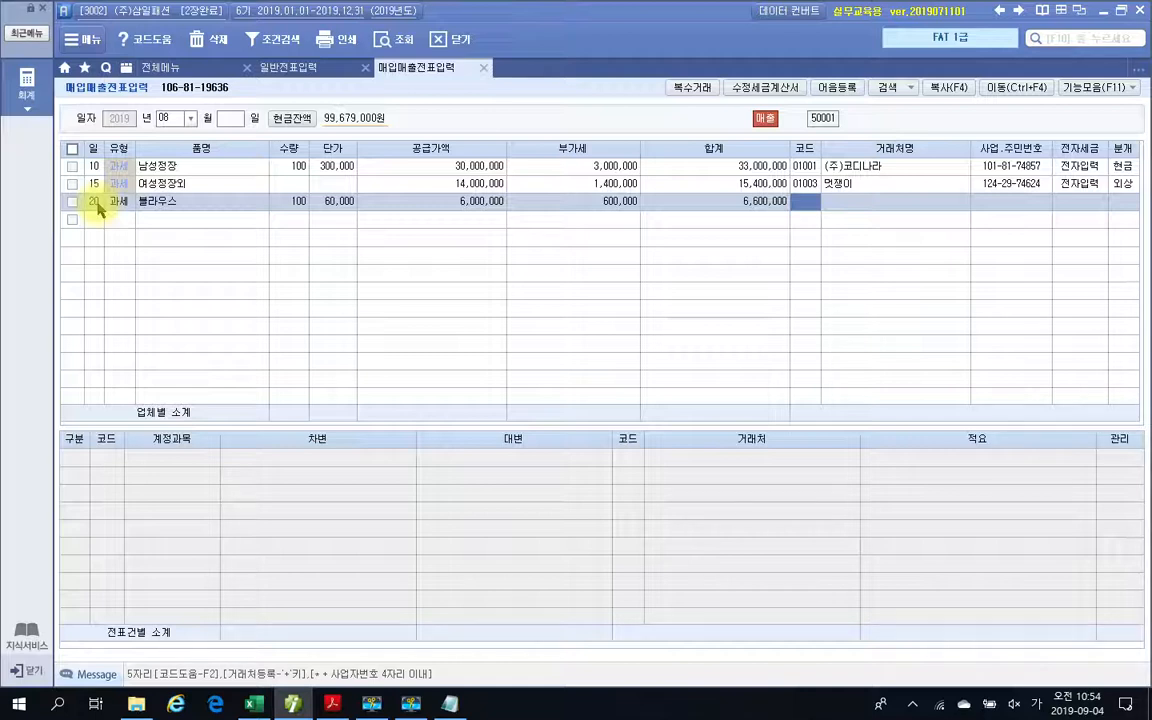
Set the customer of the 블라우스 sale to (주)신사숙녀.
{"action": "type", "text": "신사"}
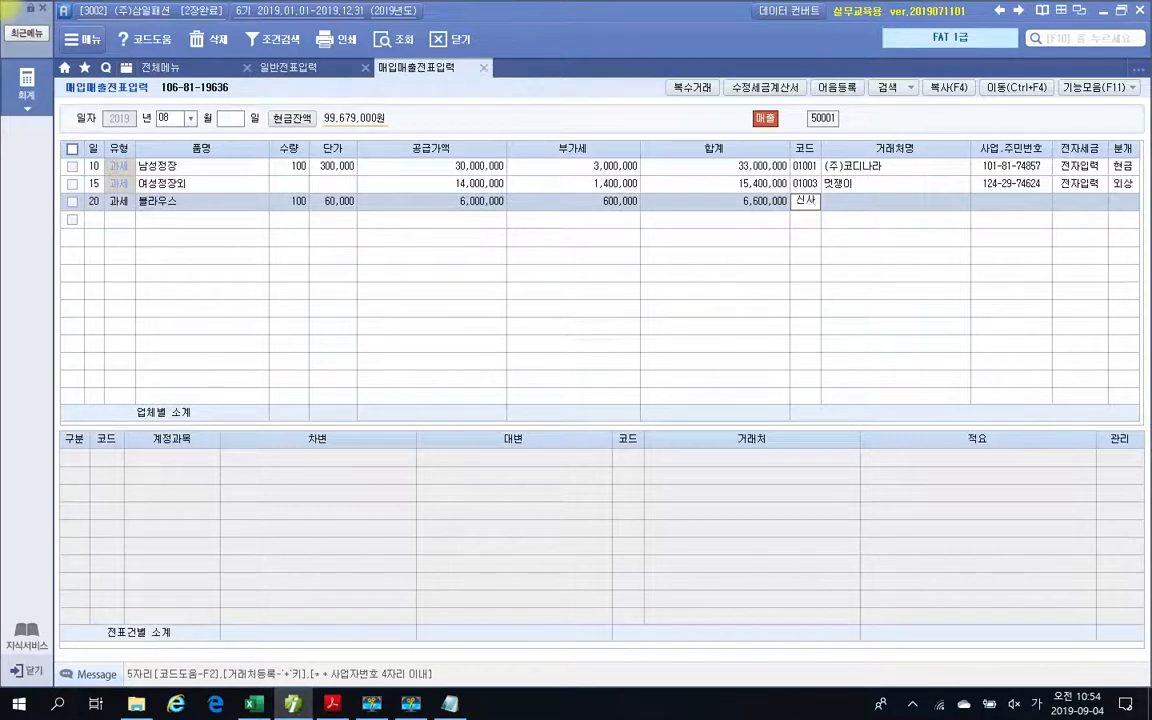
{"action": "key", "text": "Return"}
{"action": "key", "text": "Return"}
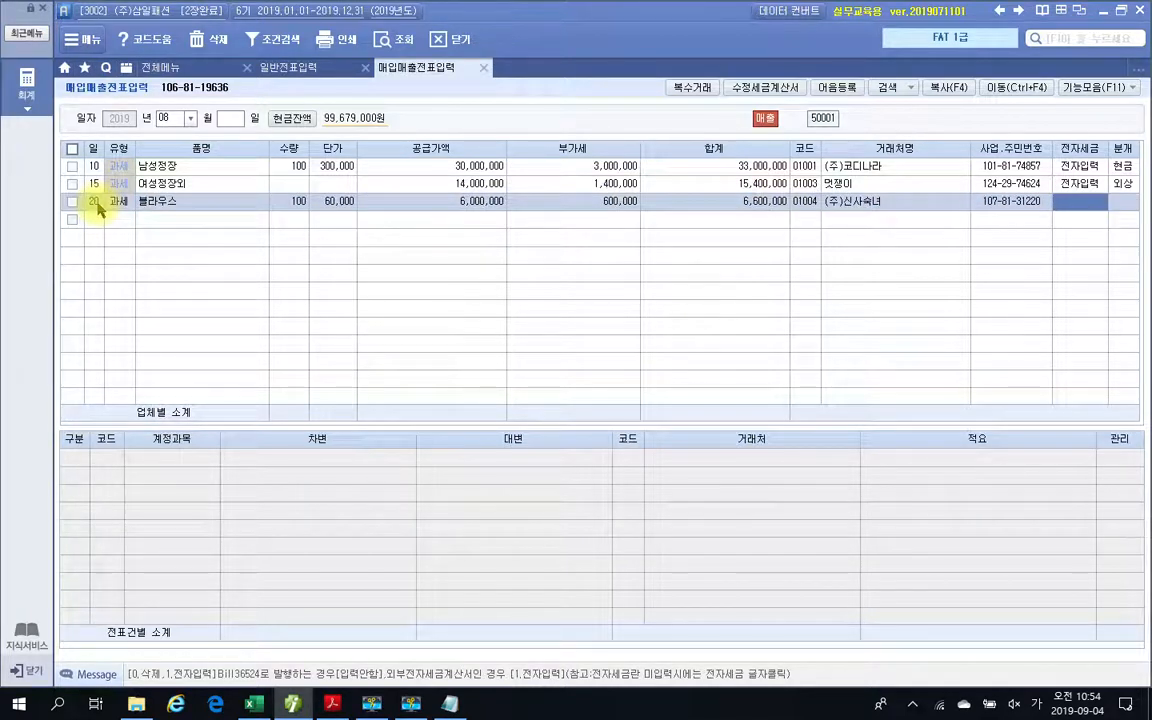
Set the 블라우스 sale's 전자세금 to 전자입력 and its 분개 to 혼합.
{"action": "key", "text": "1"}
{"action": "key", "text": "Return"}
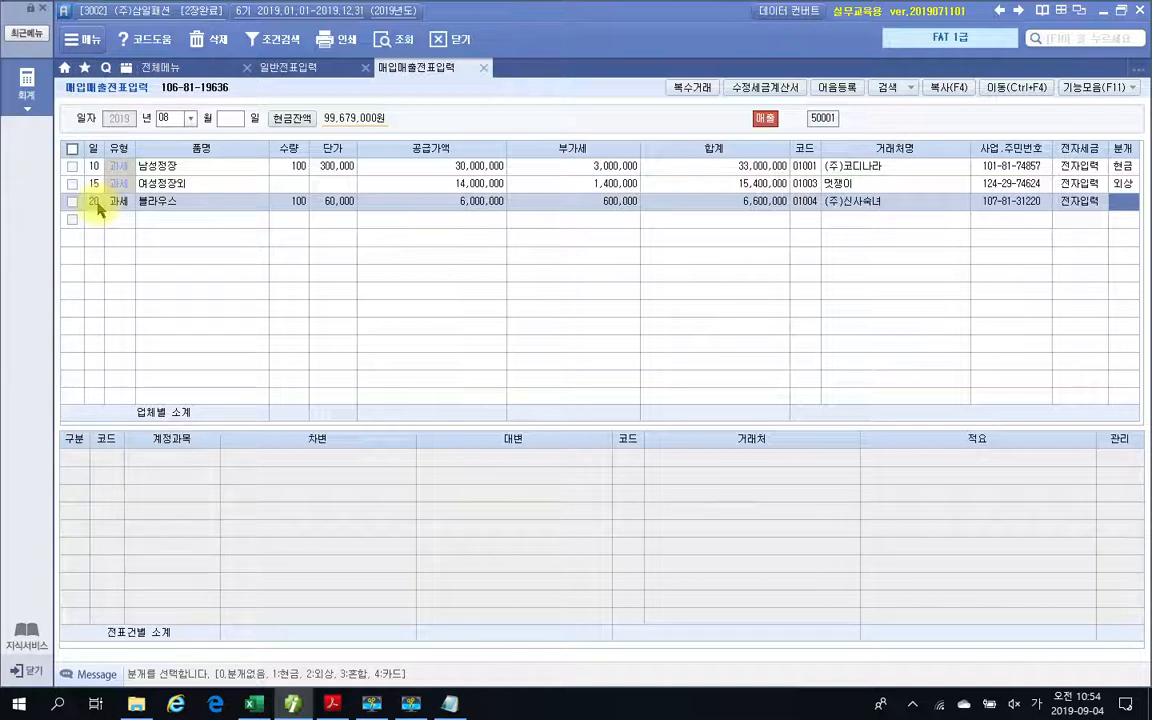
{"action": "type", "text": "3"}
{"action": "key", "text": "Return"}
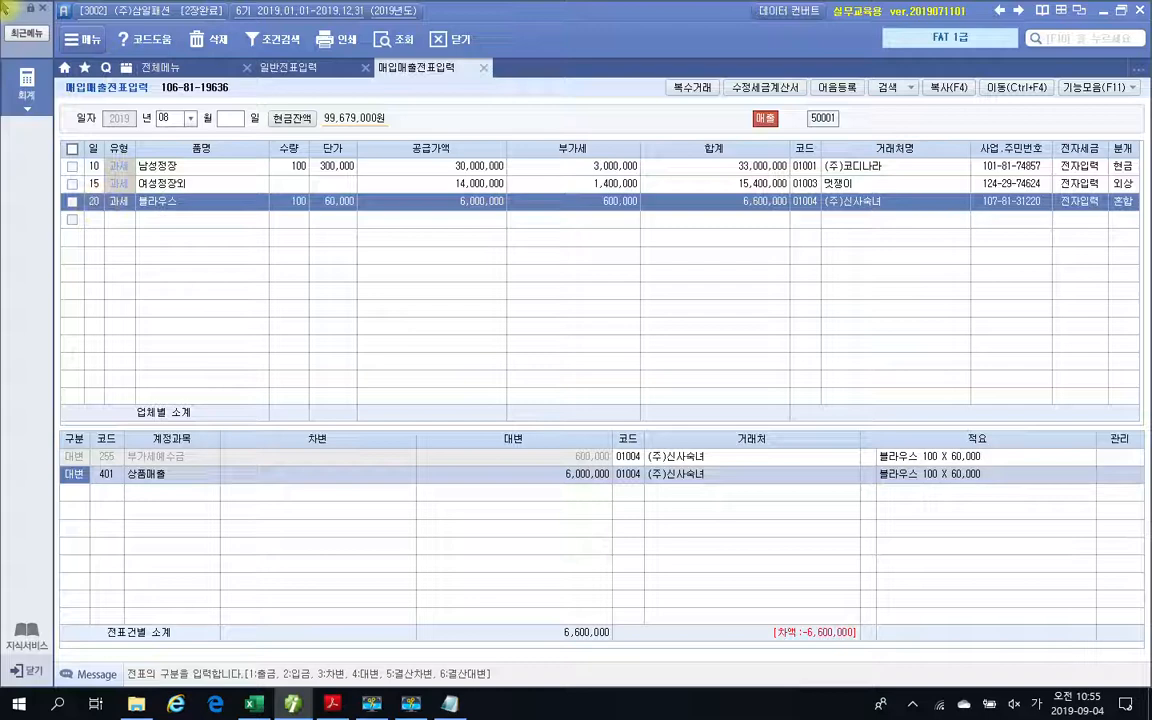
Open 환경설정, examine the 매출 account under 기본계정 설정 in the 회계 settings, and close it without changes.
{"action": "left_click", "coordinate": [152, 68]}
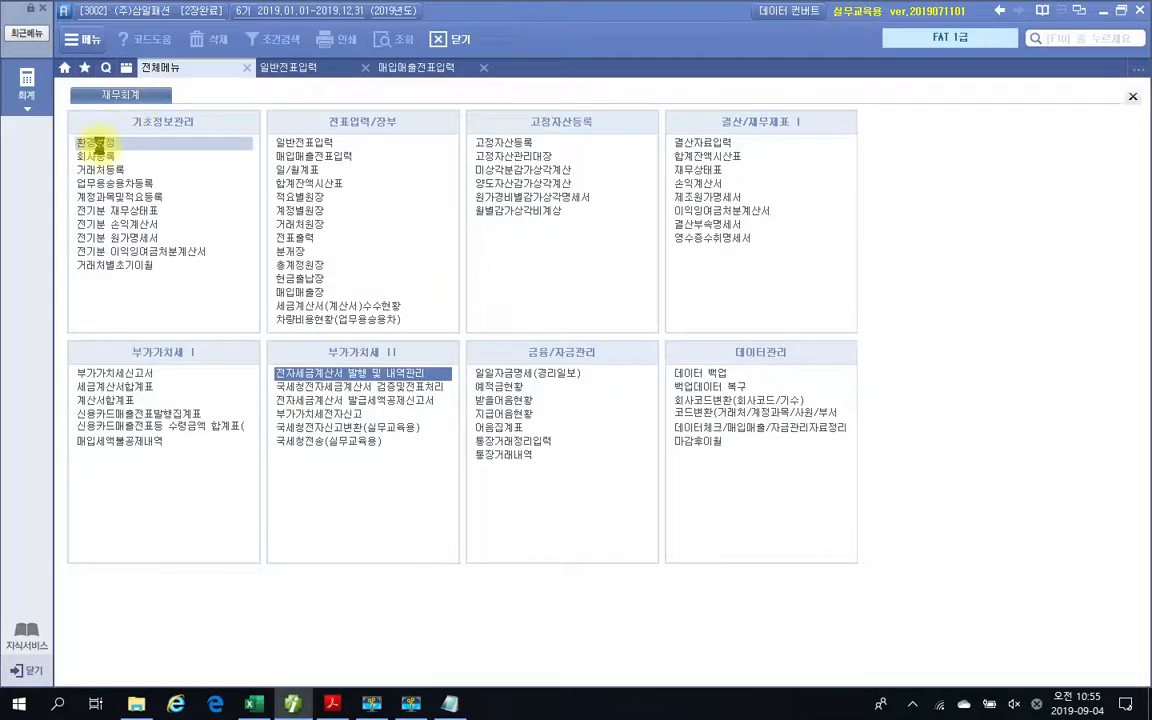
{"action": "left_click", "coordinate": [100, 148]}
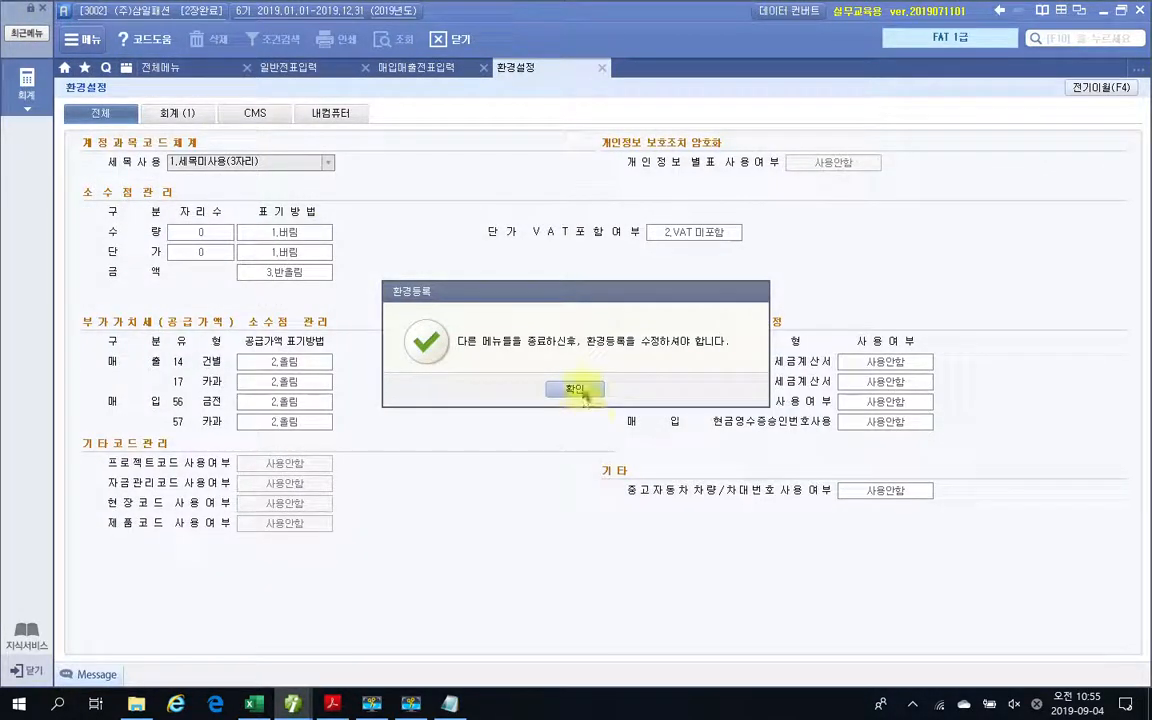
{"action": "left_click", "coordinate": [576, 389]}
{"action": "left_click", "coordinate": [175, 113]}
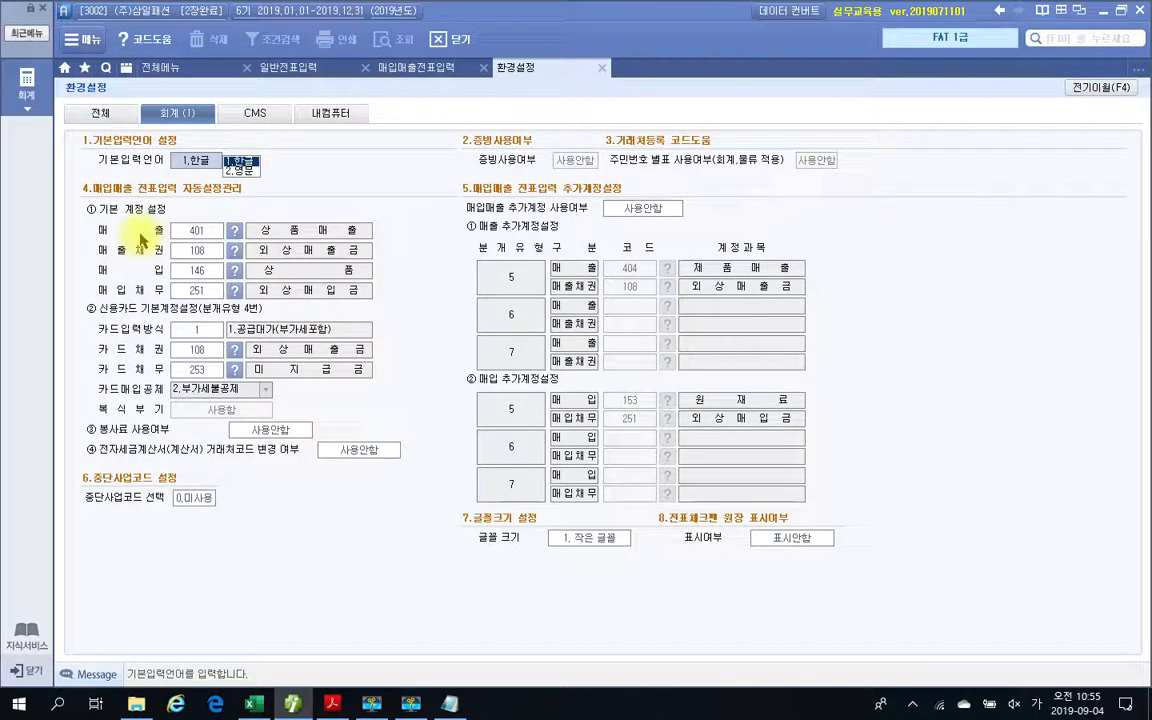
{"action": "left_click_drag", "start_coordinate": [90, 201], "coordinate": [174, 214]}
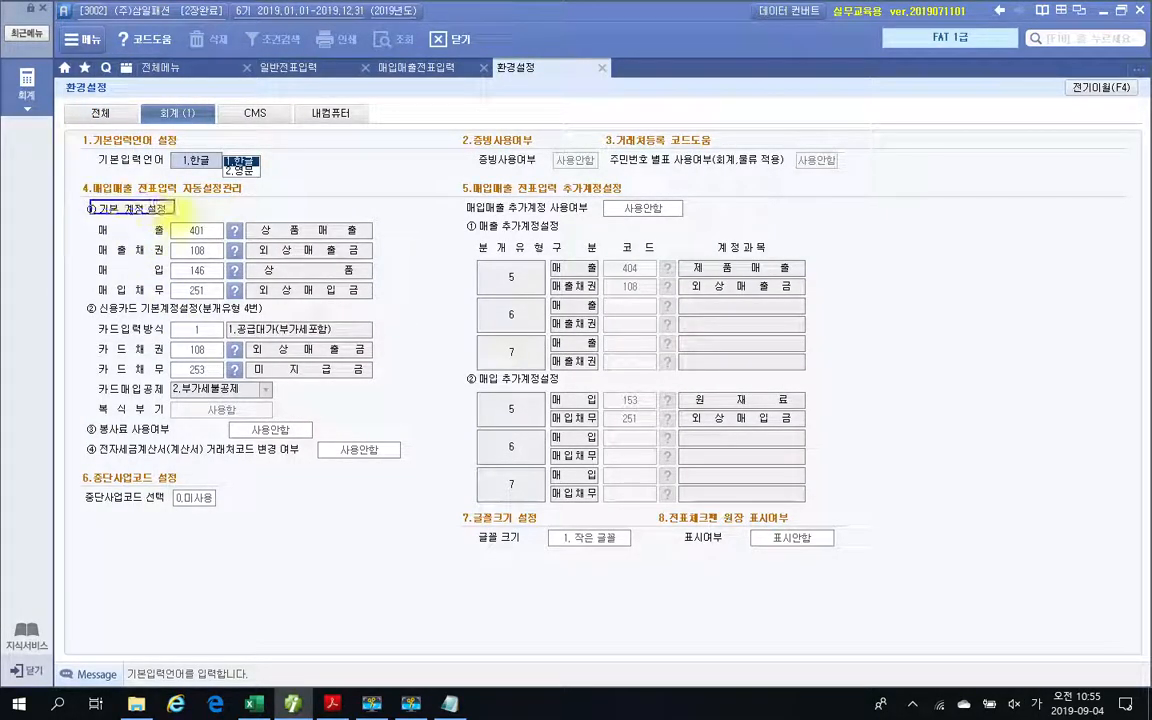
{"action": "mouse_move", "coordinate": [90, 219]}
{"action": "left_mouse_down"}
{"action": "mouse_move", "coordinate": [377, 245]}
{"action": "mouse_move", "coordinate": [425, 214]}
{"action": "left_mouse_up"}
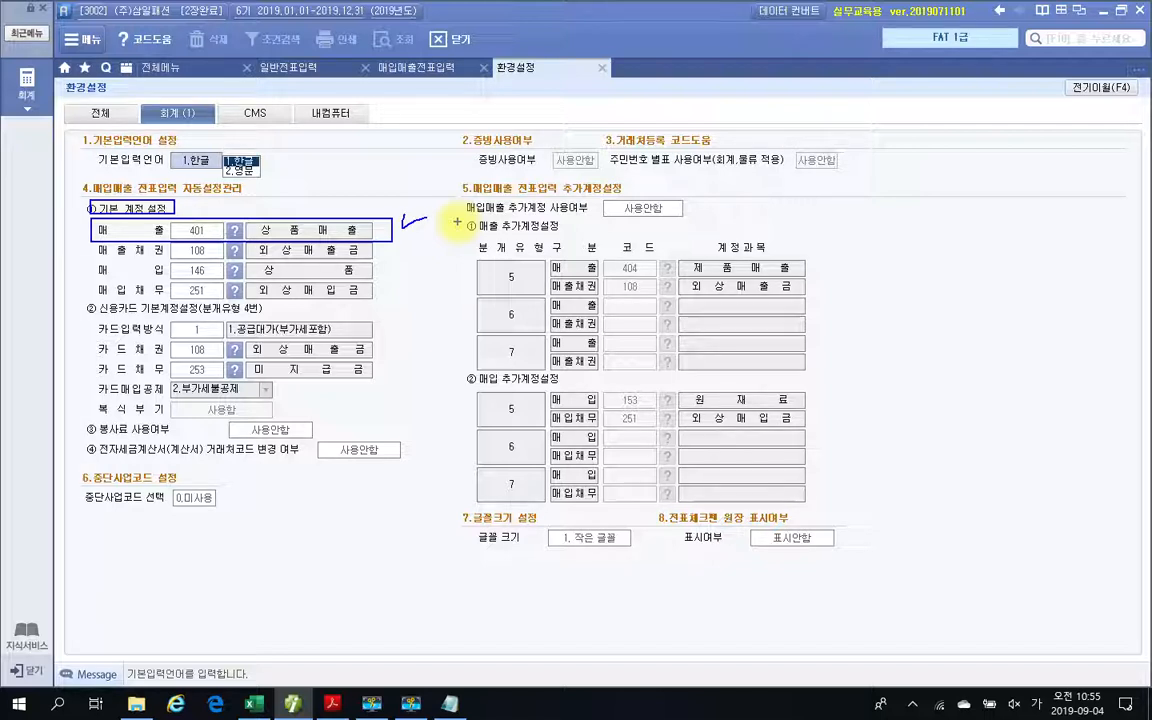
{"action": "key", "text": "Escape"}
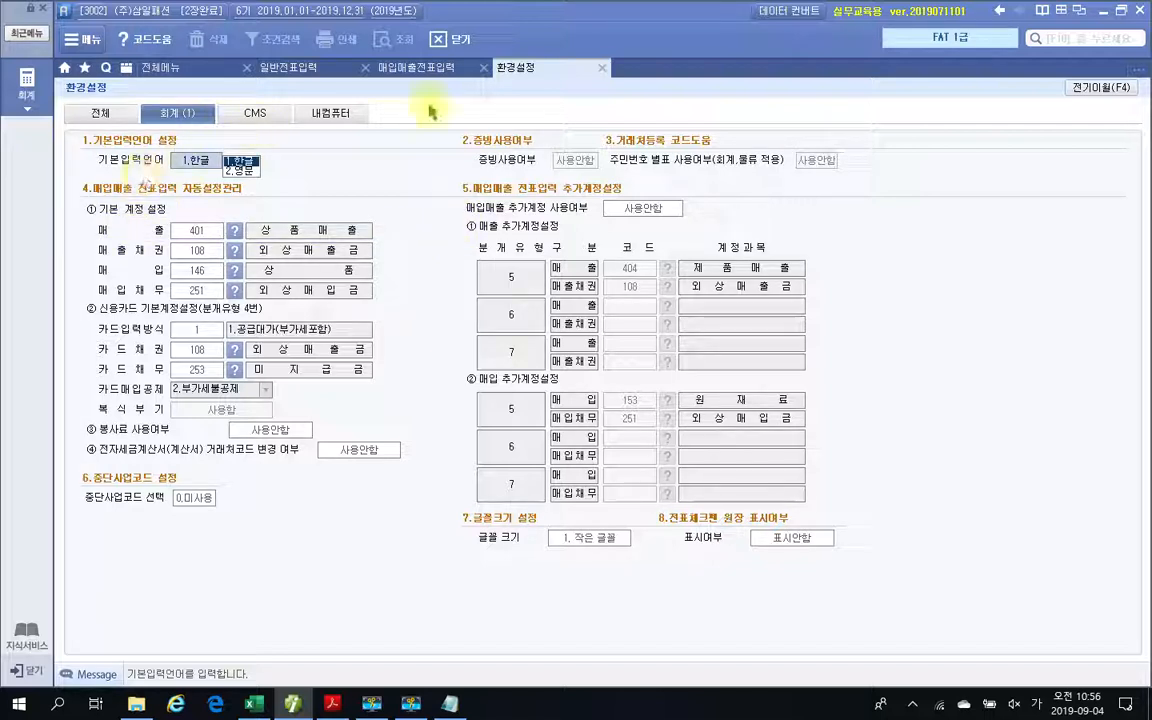
{"action": "left_click", "coordinate": [598, 68]}
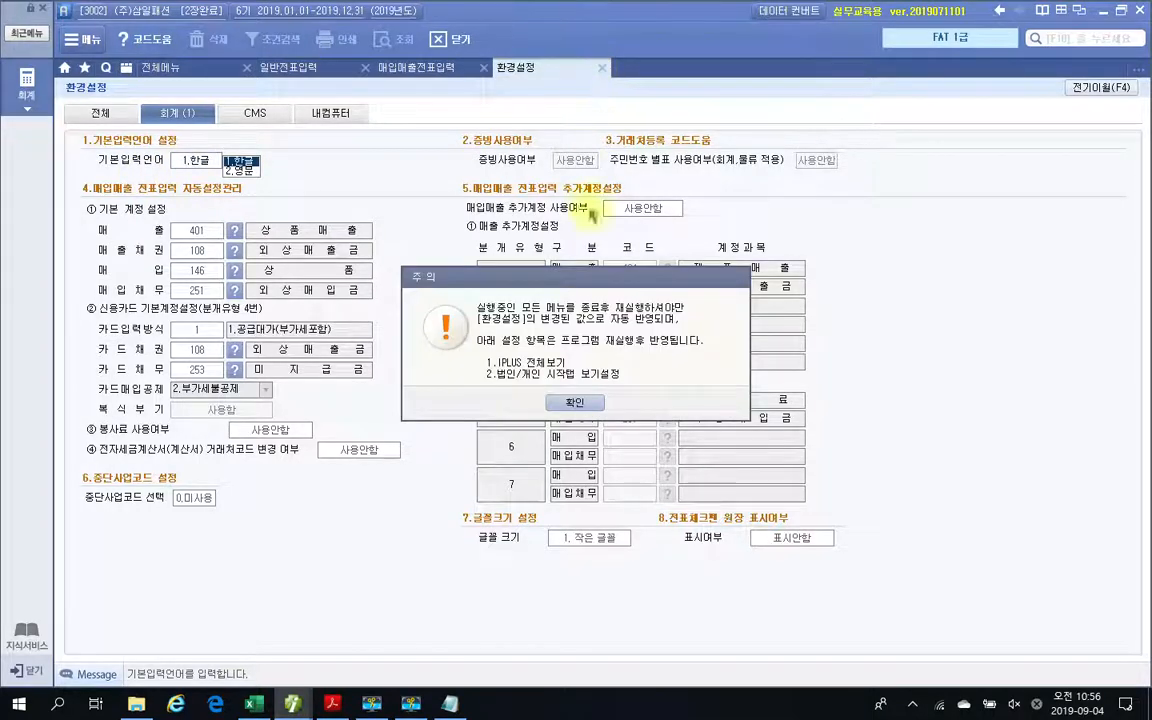
{"action": "left_click", "coordinate": [570, 402]}
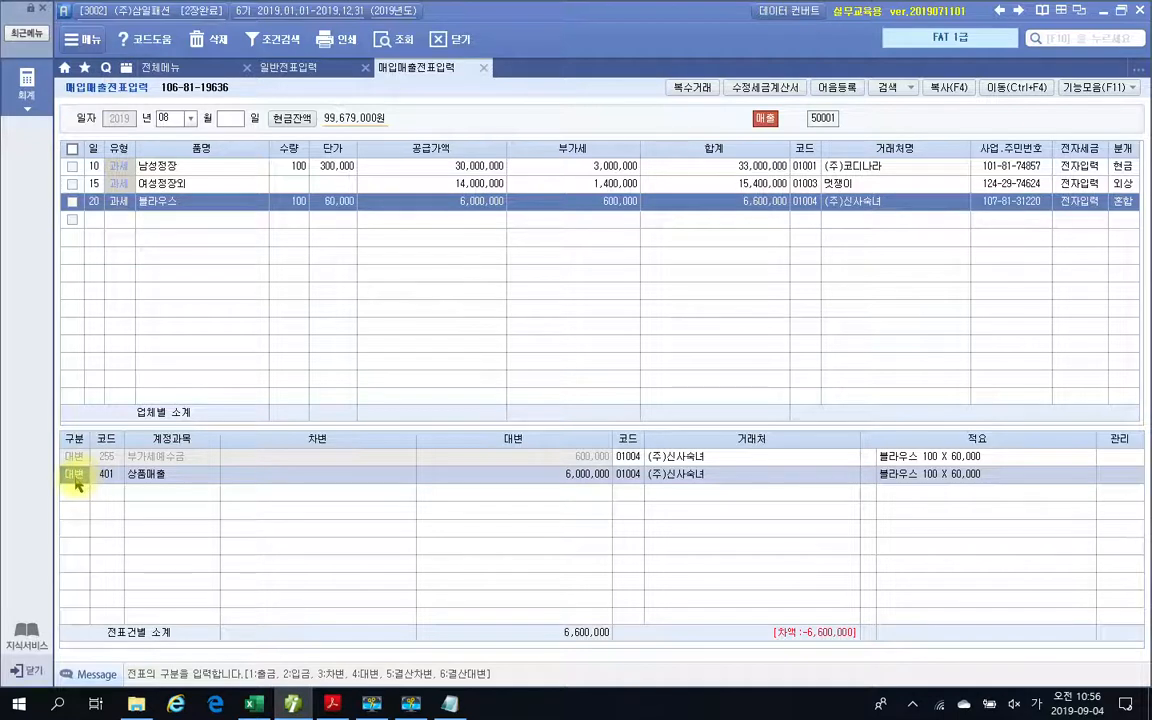
Add a 차변 line with account 103 보통예금 to the 블라우스 sale's journal entry.
{"action": "left_click", "coordinate": [75, 497]}
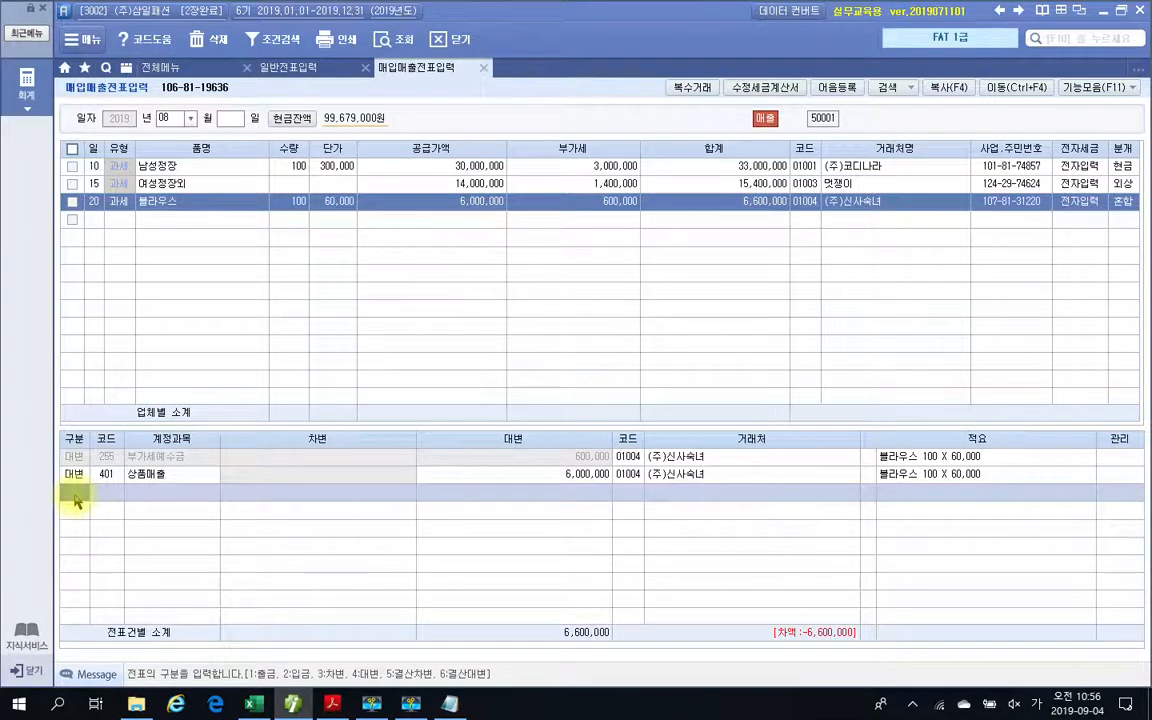
{"action": "type", "text": "3"}
{"action": "key", "text": "Return"}
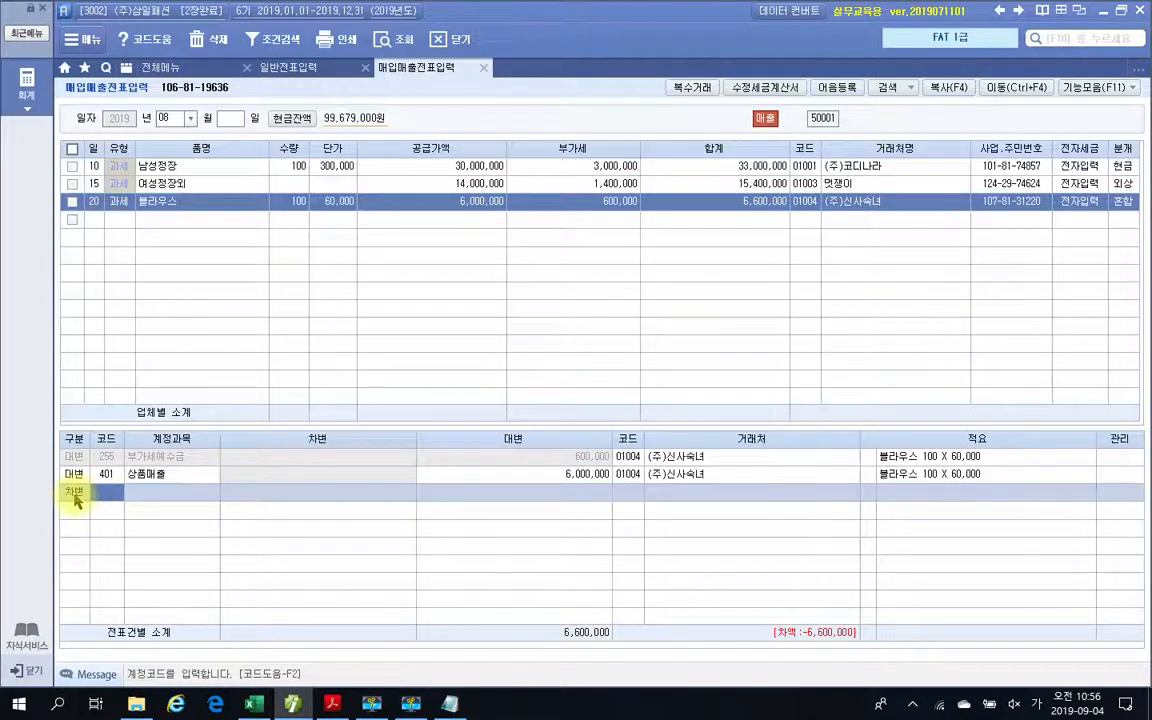
{"action": "type", "text": "103"}
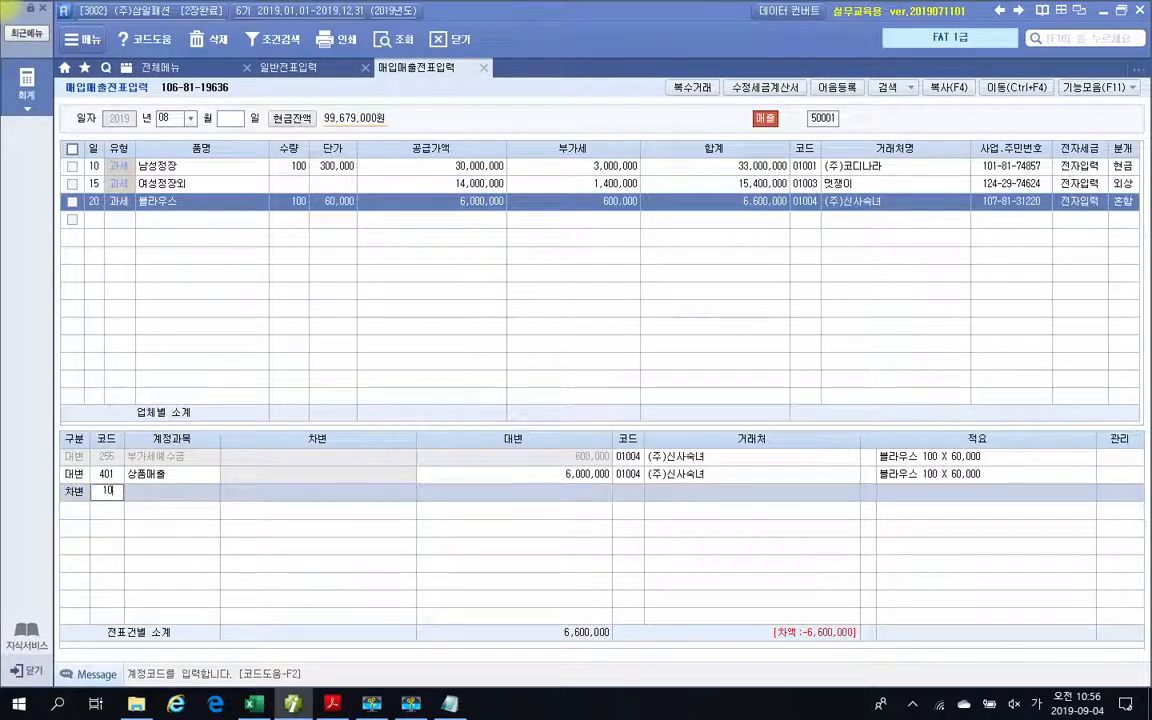
{"action": "key", "text": "Return"}
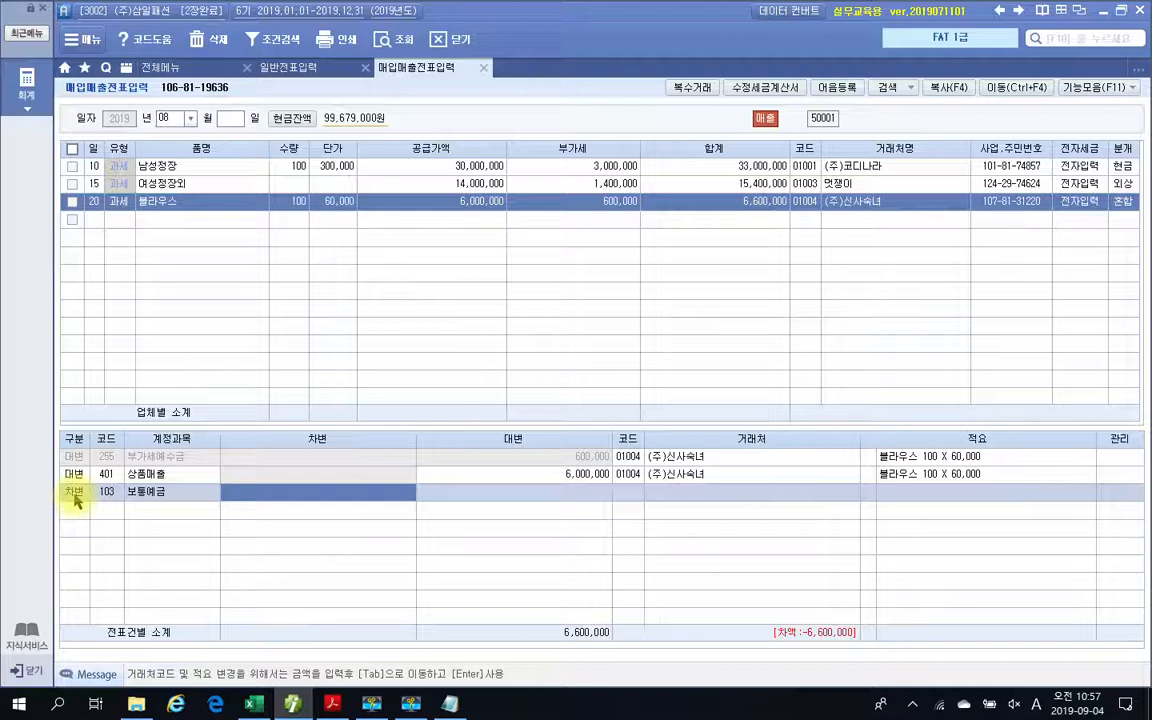
{"action": "key", "text": "ctrl+2"}
{"action": "mouse_move", "coordinate": [655, 517]}
{"action": "left_mouse_down"}
{"action": "mouse_move", "coordinate": [600, 470]}
{"action": "mouse_move", "coordinate": [643, 540]}
{"action": "left_mouse_up"}
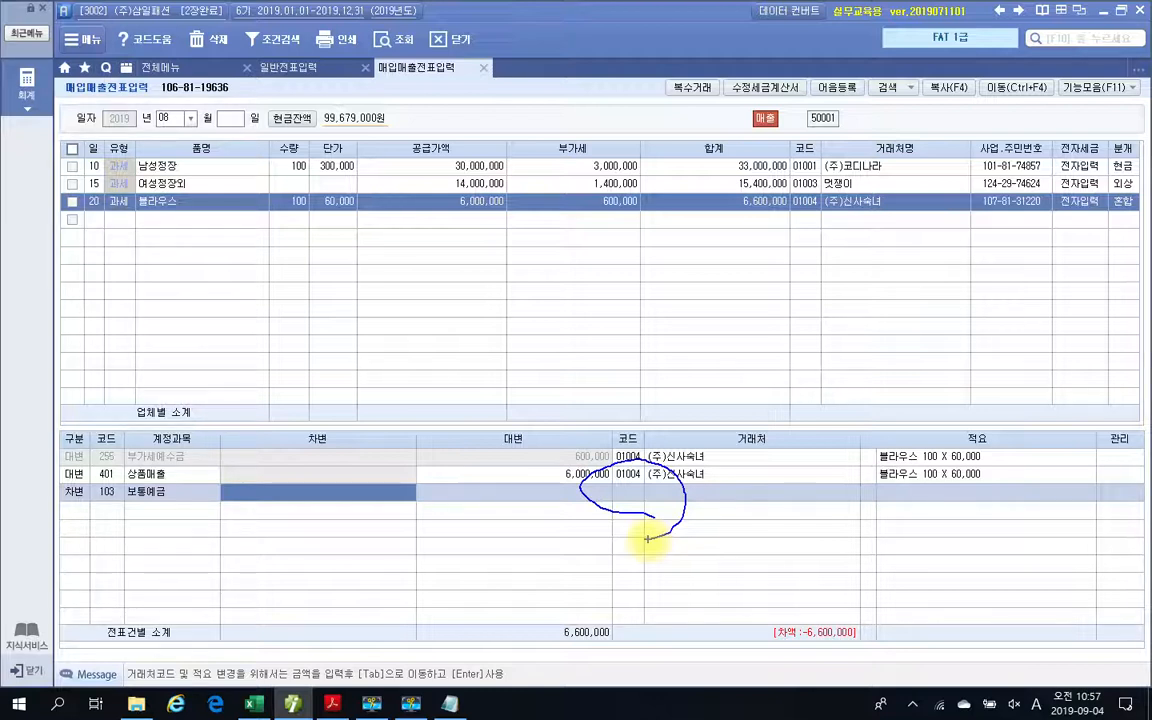
{"action": "mouse_move", "coordinate": [850, 196]}
{"action": "left_mouse_down"}
{"action": "mouse_move", "coordinate": [638, 494]}
{"action": "mouse_move", "coordinate": [625, 478]}
{"action": "mouse_move", "coordinate": [640, 506]}
{"action": "mouse_move", "coordinate": [632, 513]}
{"action": "left_mouse_up"}
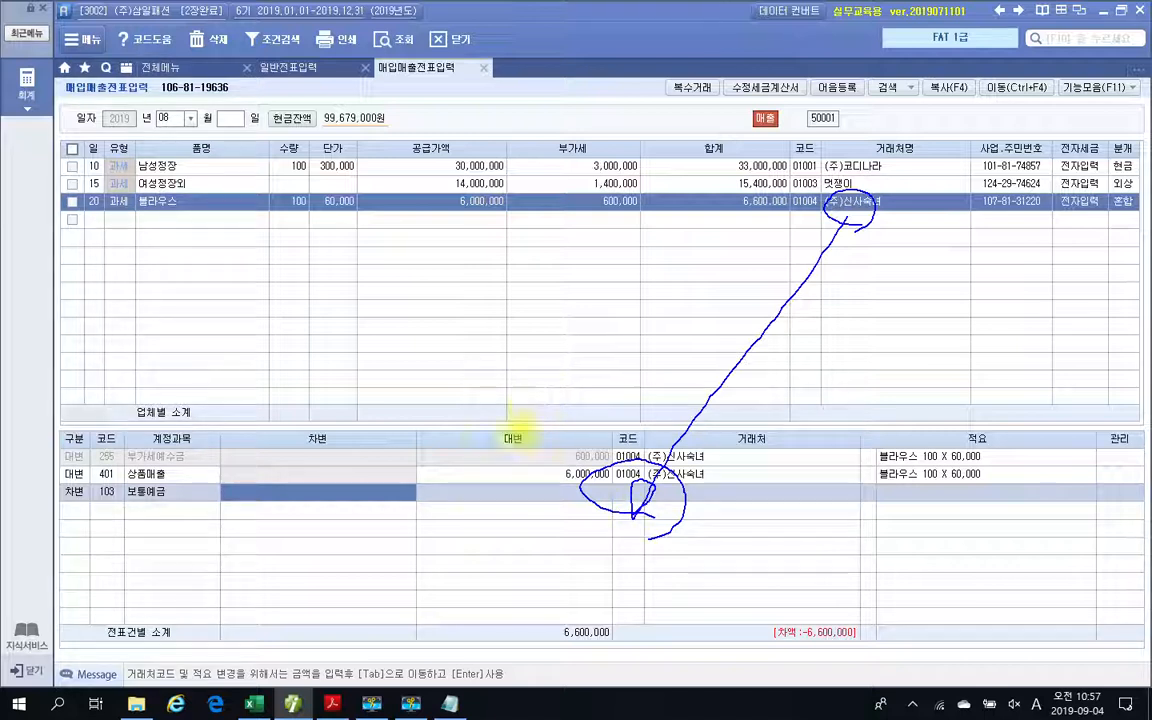
{"action": "key", "text": "Escape"}
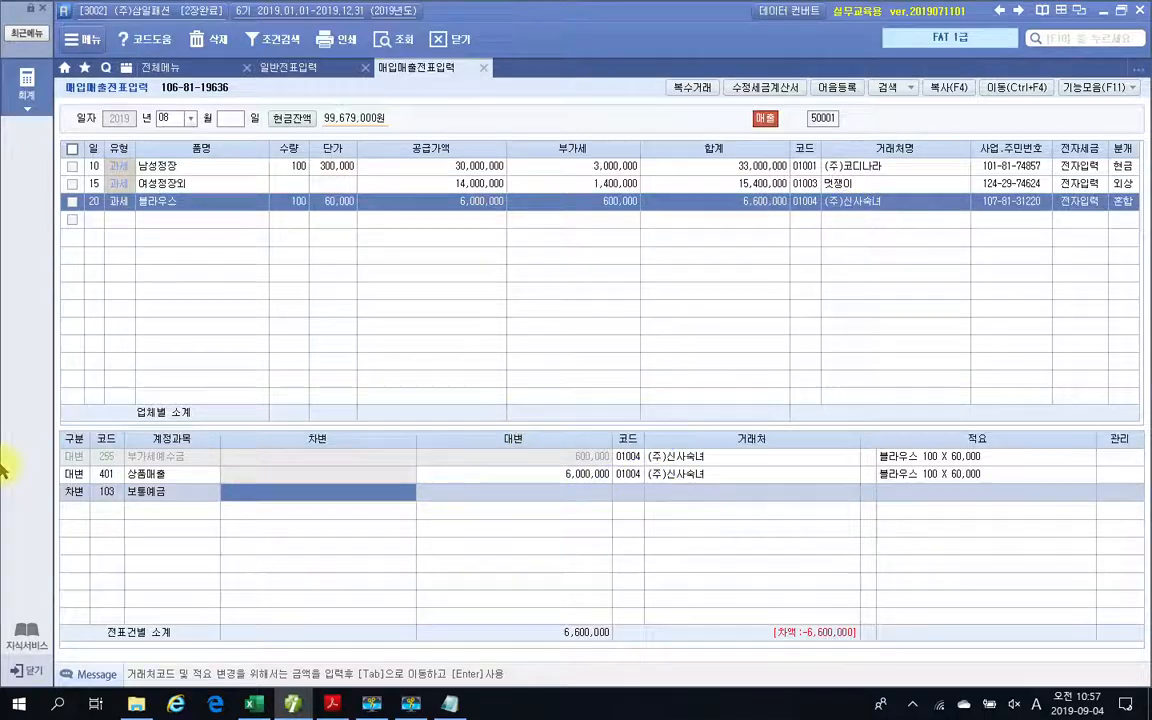
Enter 6,600,000 as the 차변 amount of the 보통예금 line.
{"action": "left_click", "coordinate": [300, 497]}
{"action": "type", "text": "6,600"}
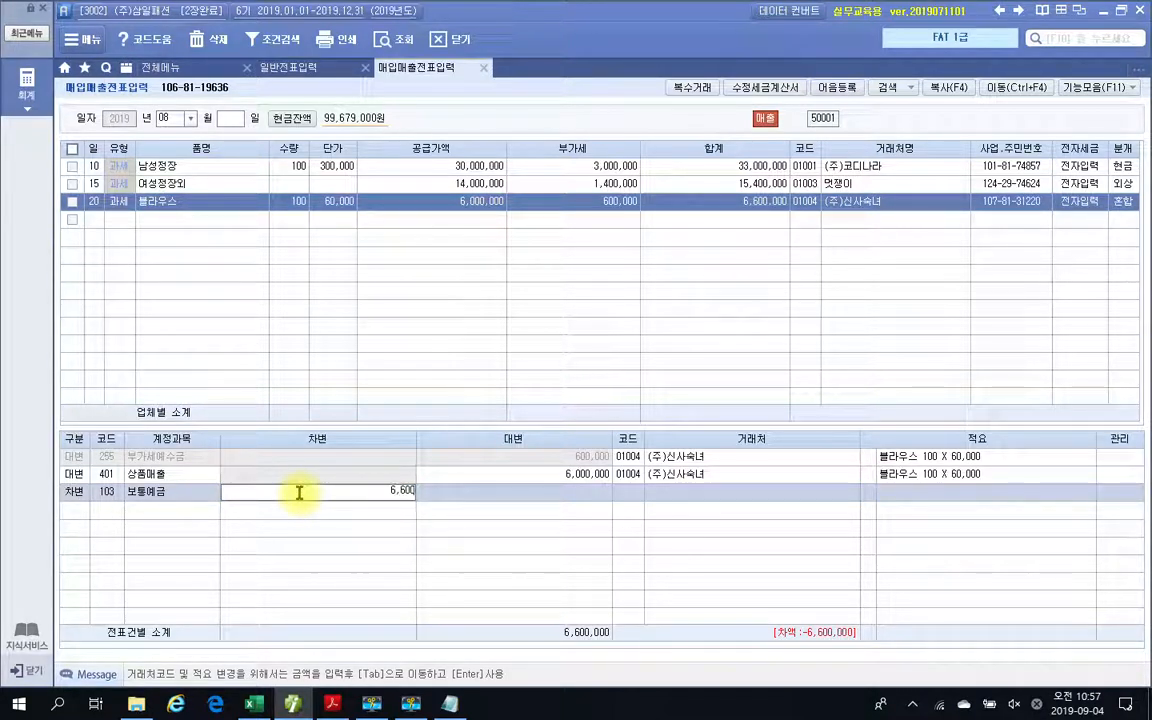
{"action": "type", "text": ",000"}
{"action": "left_click_drag", "start_coordinate": [303, 695], "coordinate": [533, 695]}
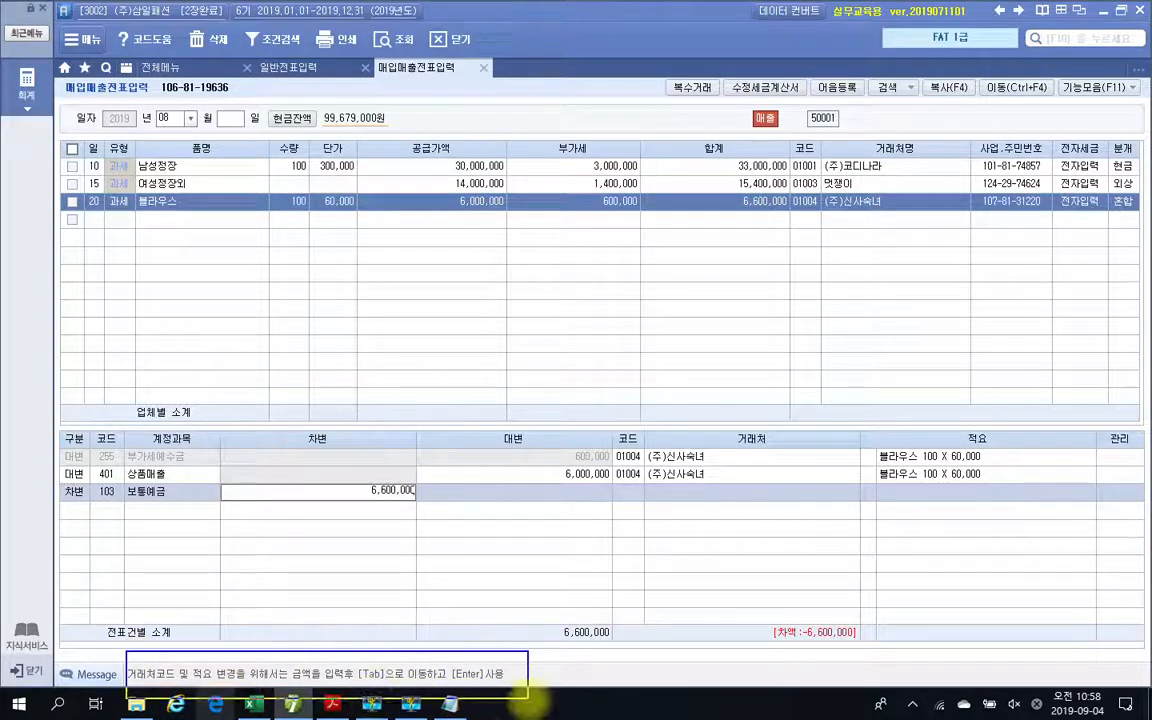
{"action": "mouse_move", "coordinate": [655, 500]}
{"action": "left_mouse_down"}
{"action": "mouse_move", "coordinate": [614, 492]}
{"action": "mouse_move", "coordinate": [650, 506]}
{"action": "left_mouse_up"}
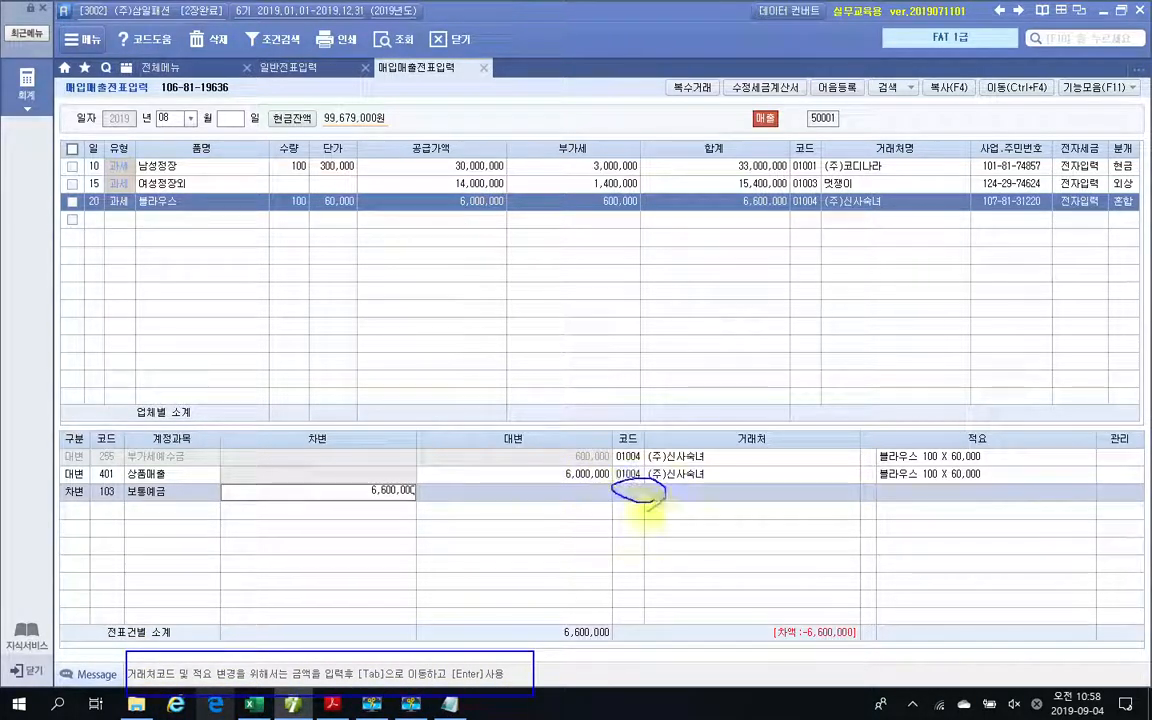
{"action": "left_click_drag", "start_coordinate": [862, 500], "coordinate": [874, 496]}
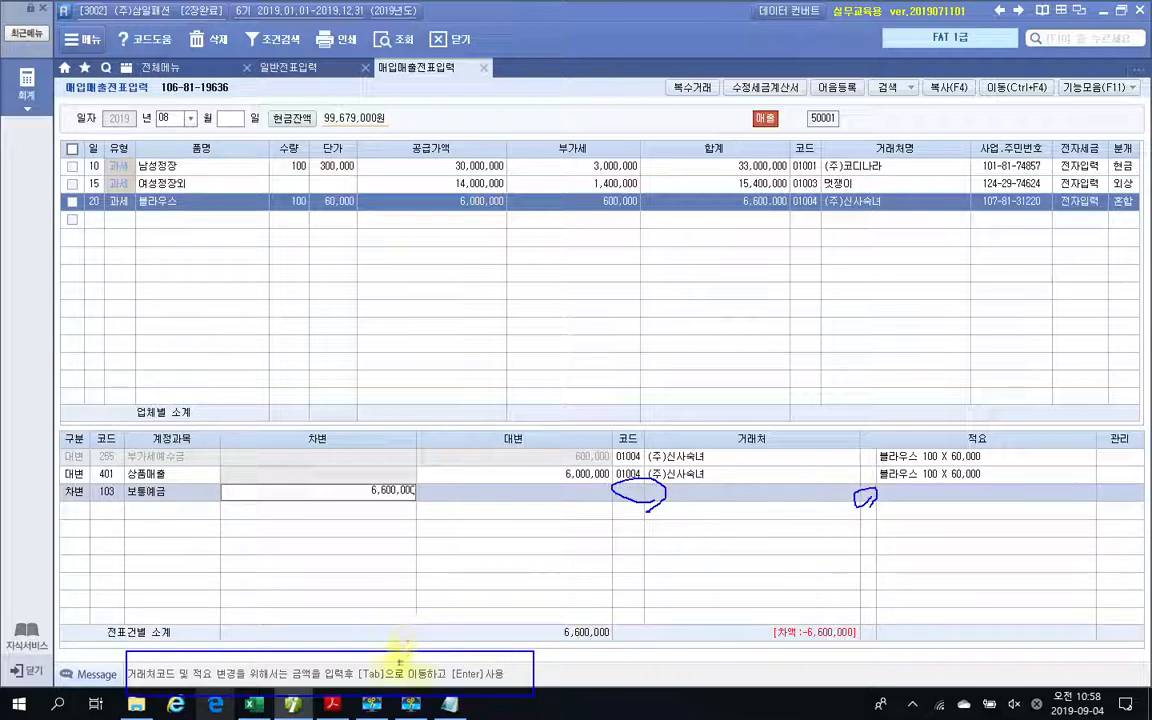
{"action": "mouse_move", "coordinate": [415, 479]}
{"action": "left_mouse_down"}
{"action": "mouse_move", "coordinate": [398, 501]}
{"action": "mouse_move", "coordinate": [420, 488]}
{"action": "mouse_move", "coordinate": [424, 504]}
{"action": "left_mouse_up"}
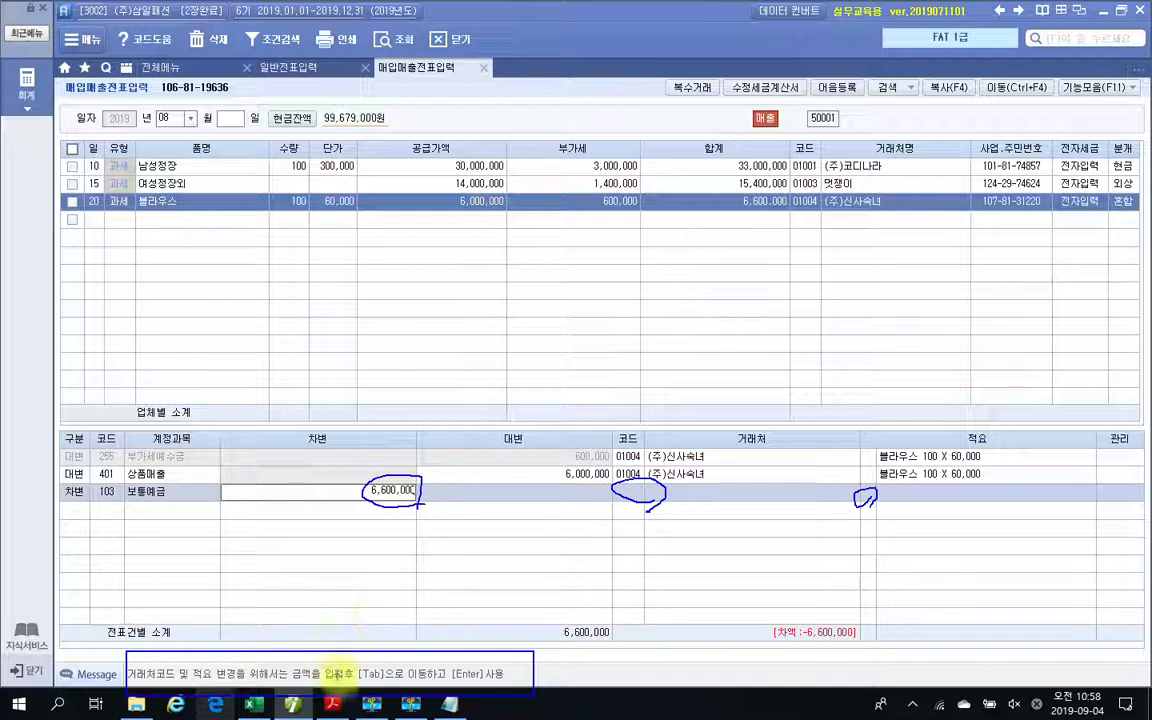
{"action": "mouse_move", "coordinate": [367, 682]}
{"action": "left_mouse_down"}
{"action": "mouse_move", "coordinate": [505, 685]}
{"action": "mouse_move", "coordinate": [520, 660]}
{"action": "mouse_move", "coordinate": [358, 655]}
{"action": "left_mouse_up"}
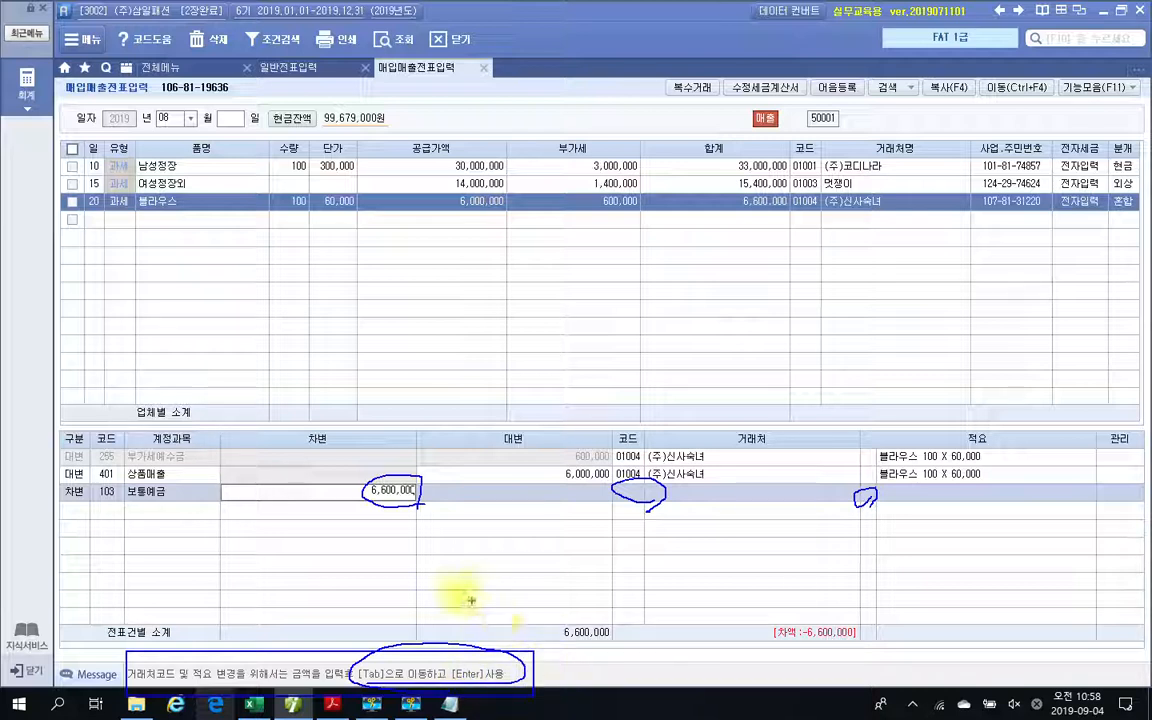
{"action": "key", "text": "Escape"}
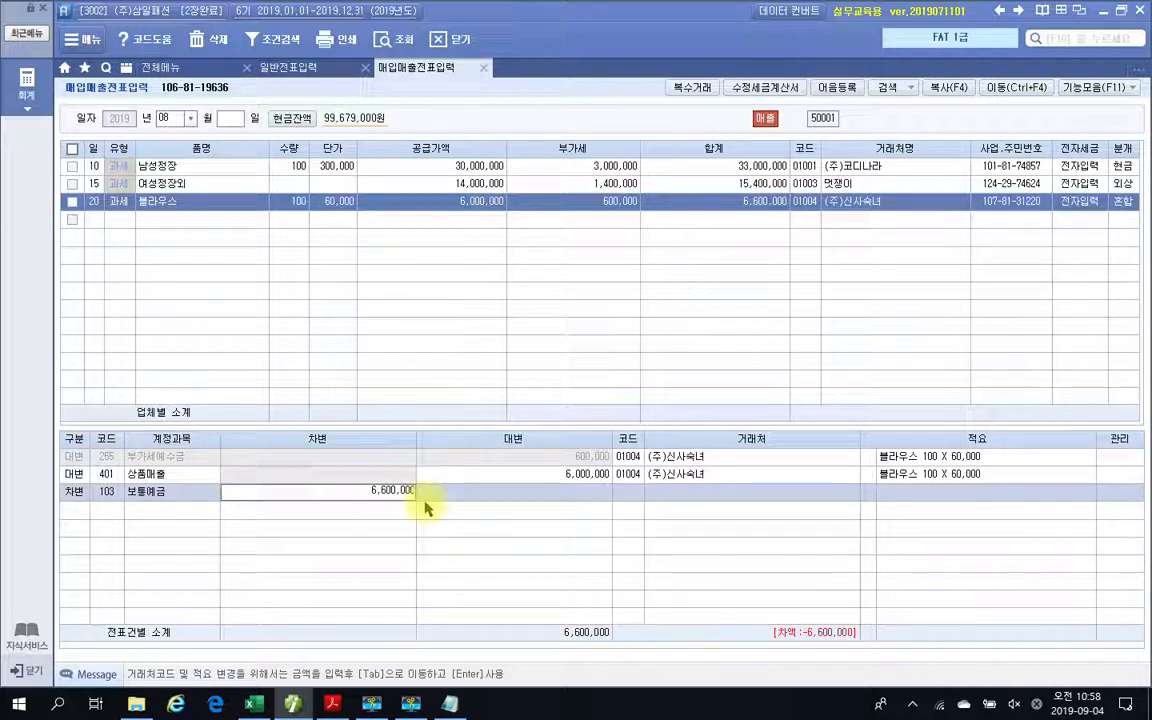
Confirm the 차변 amount and change the 보통예금 line's 거래처 to 신한은행(보통).
{"action": "key", "text": "Return"}
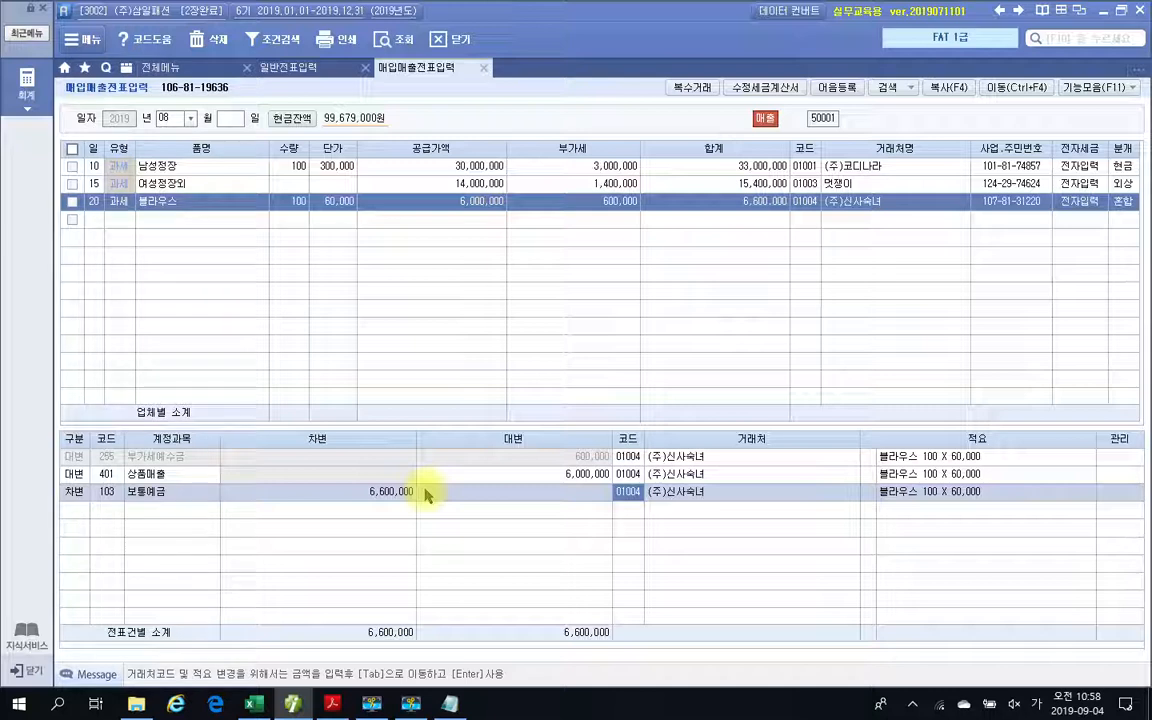
{"action": "type", "text": "신한"}
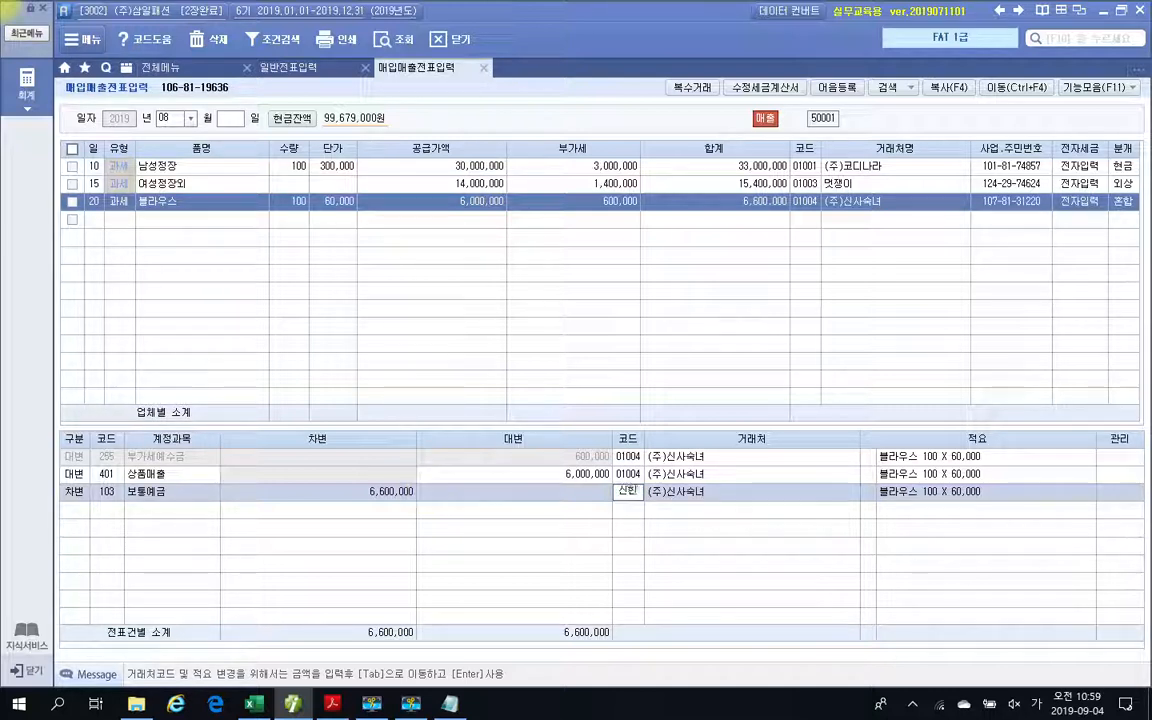
{"action": "key", "text": "Return"}
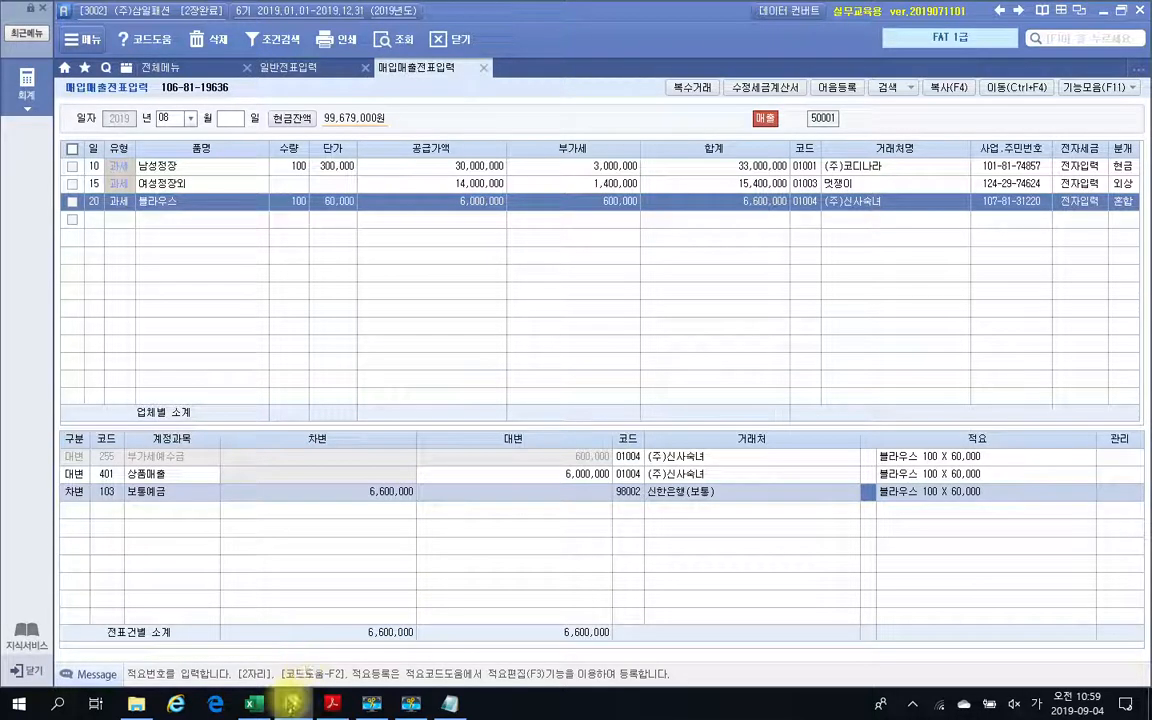
Switch to the textbook PDF in Adobe Acrobat Reader and review the 수행 4 패션잡지 sale and its 전자계산서.
{"action": "left_click", "coordinate": [333, 704]}
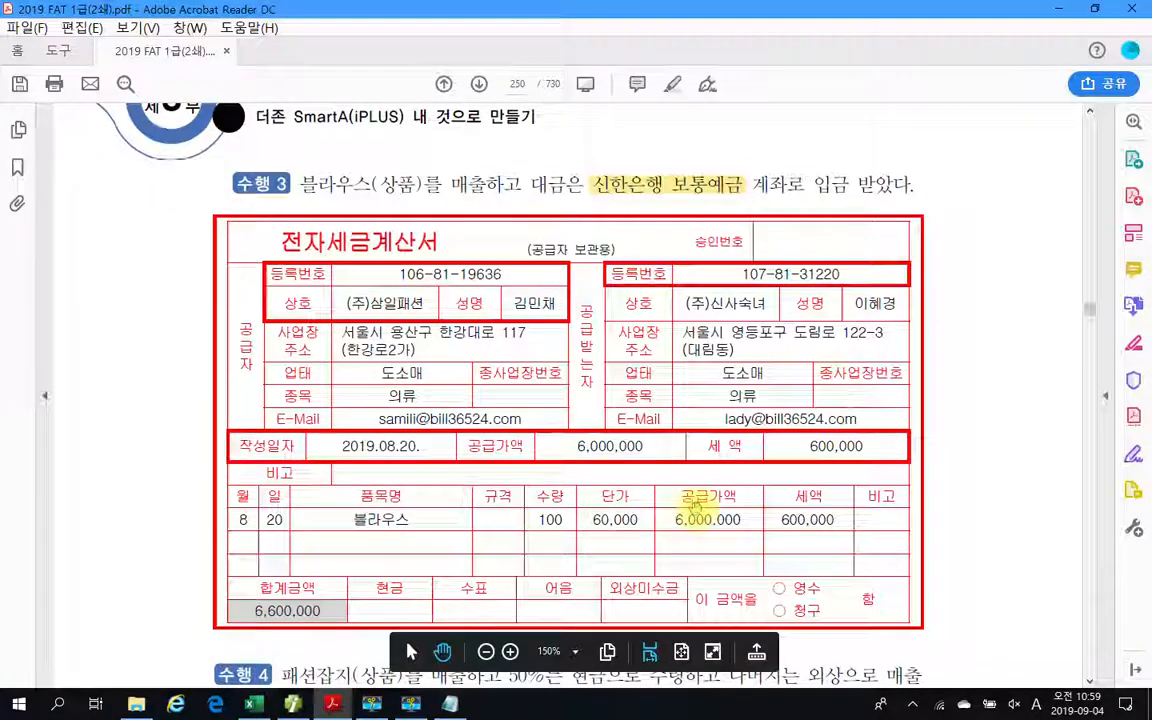
{"action": "scroll", "coordinate": [690, 508], "scroll_direction": "down", "scroll_amount": 2}
{"action": "scroll", "coordinate": [695, 508], "scroll_direction": "down", "scroll_amount": 10}
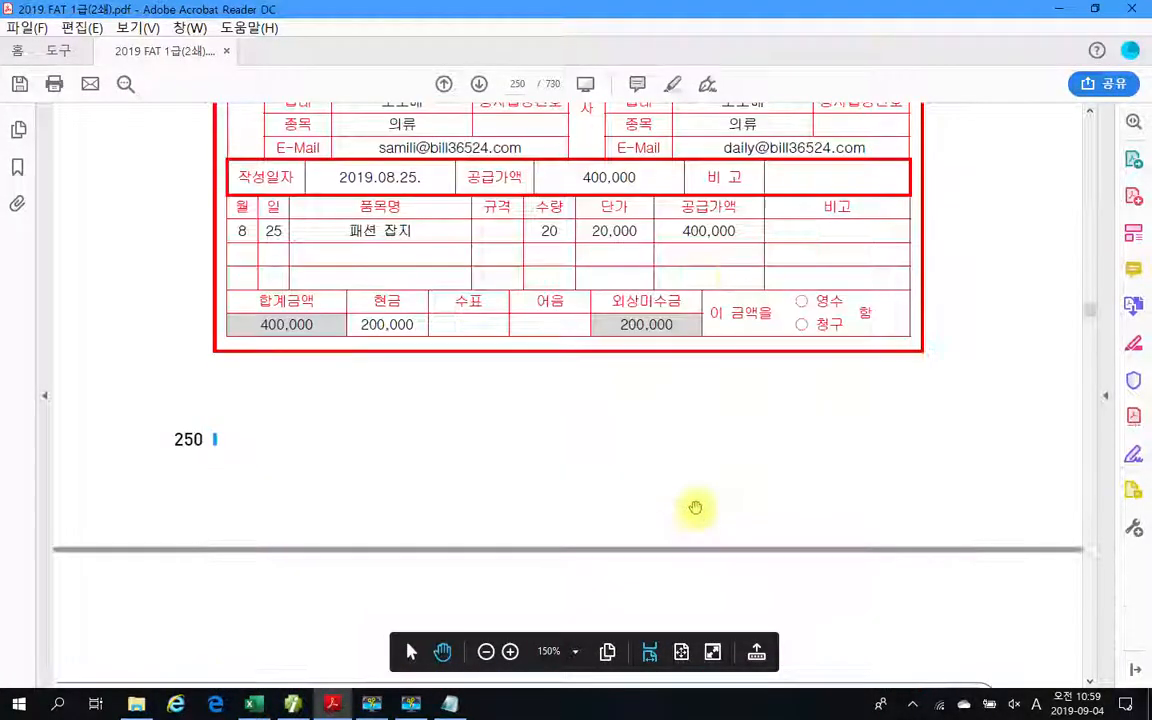
{"action": "scroll", "coordinate": [695, 508], "scroll_direction": "up", "scroll_amount": 10}
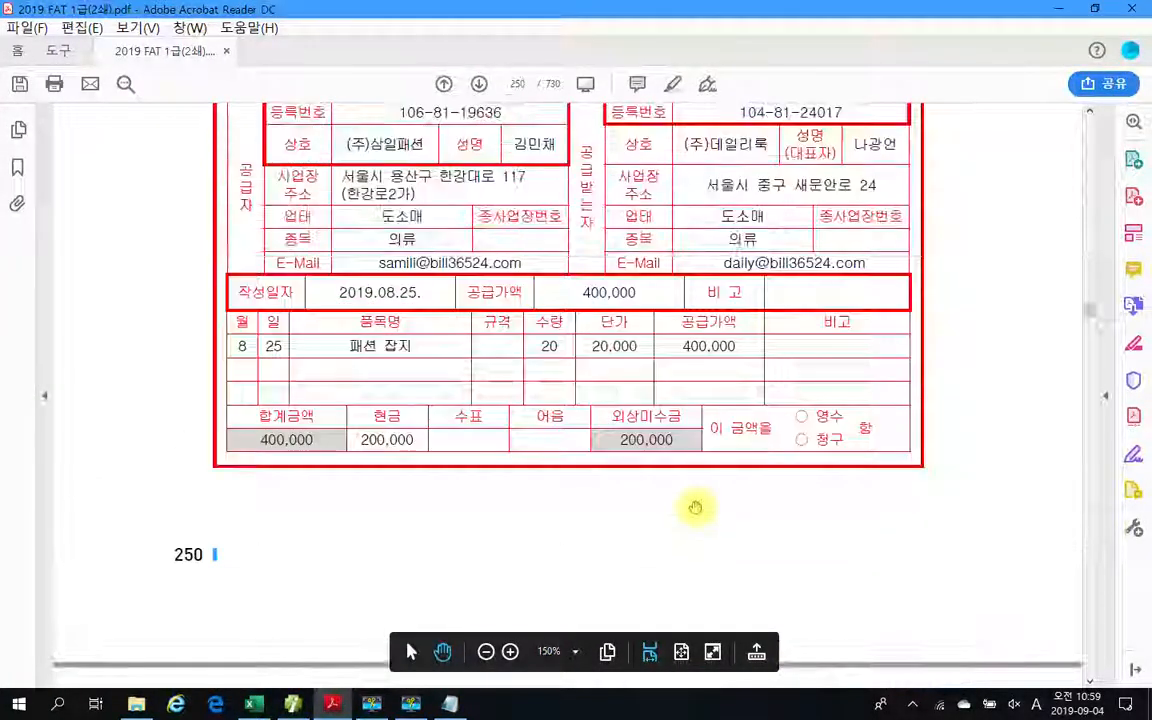
{"action": "scroll", "coordinate": [695, 508], "scroll_direction": "up", "scroll_amount": 3}
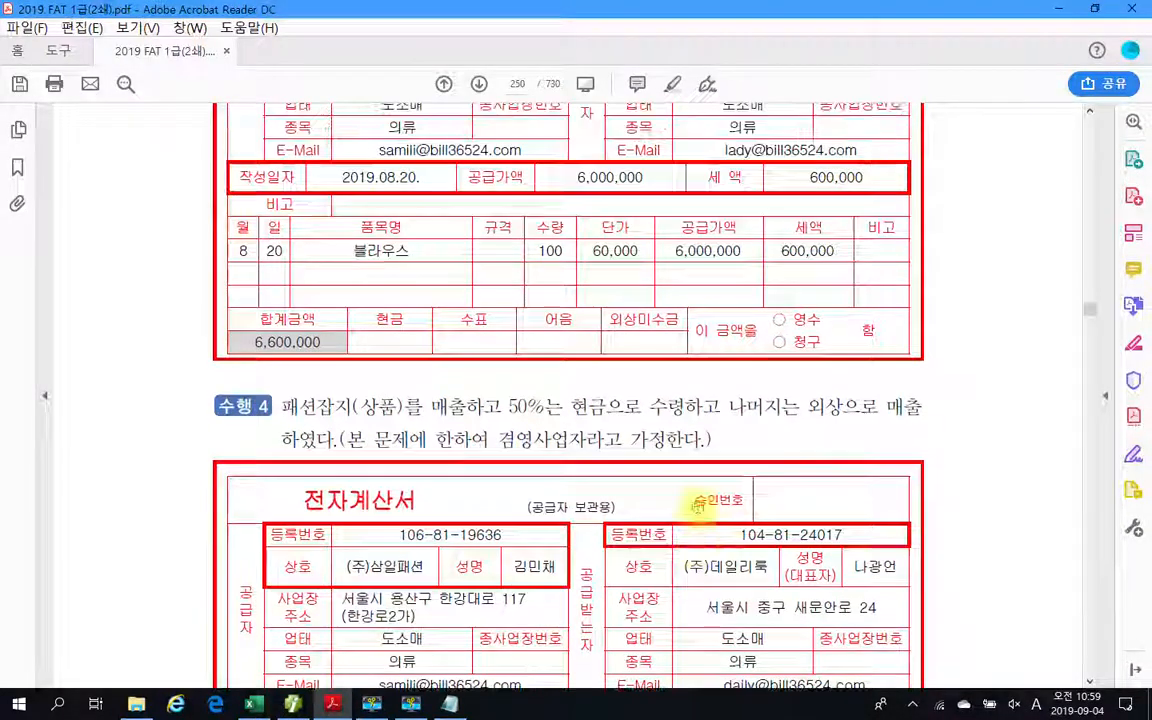